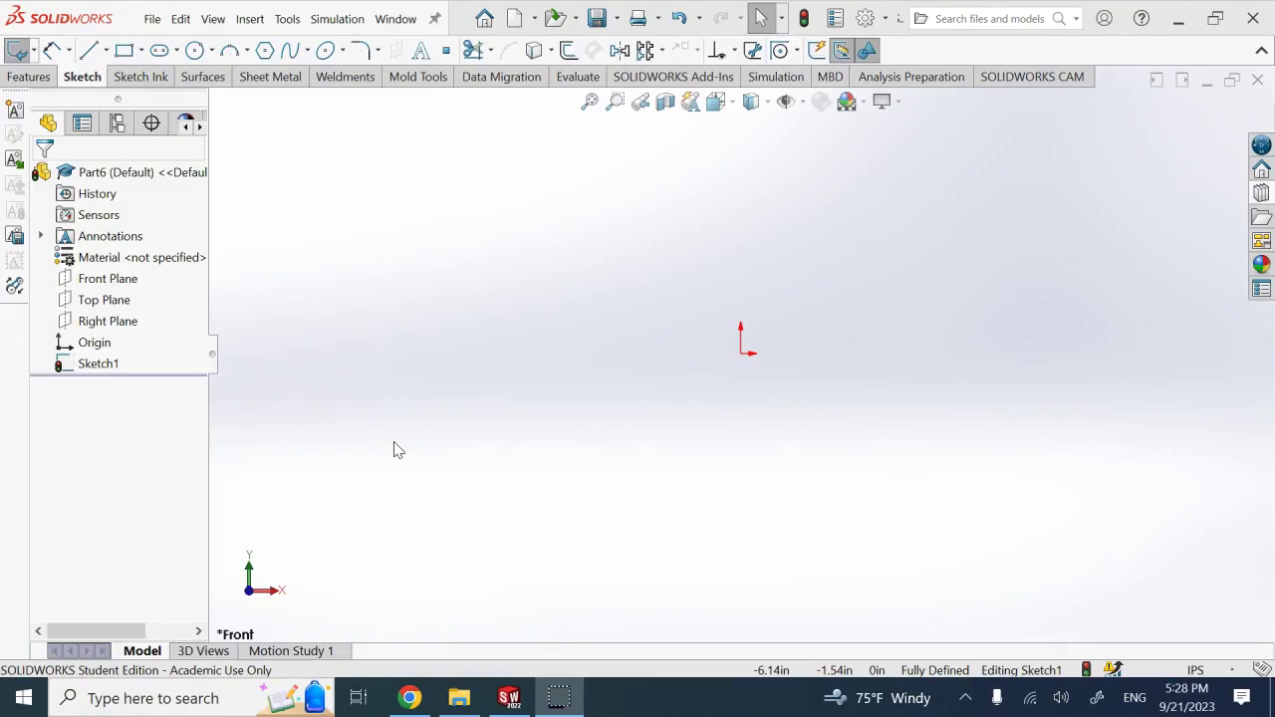
- Sketch a circle about 2.38 in in diameter centred on the origin and another about 1.91 in in diameter, level with it about 6.02 in to the left
click(419, 397)
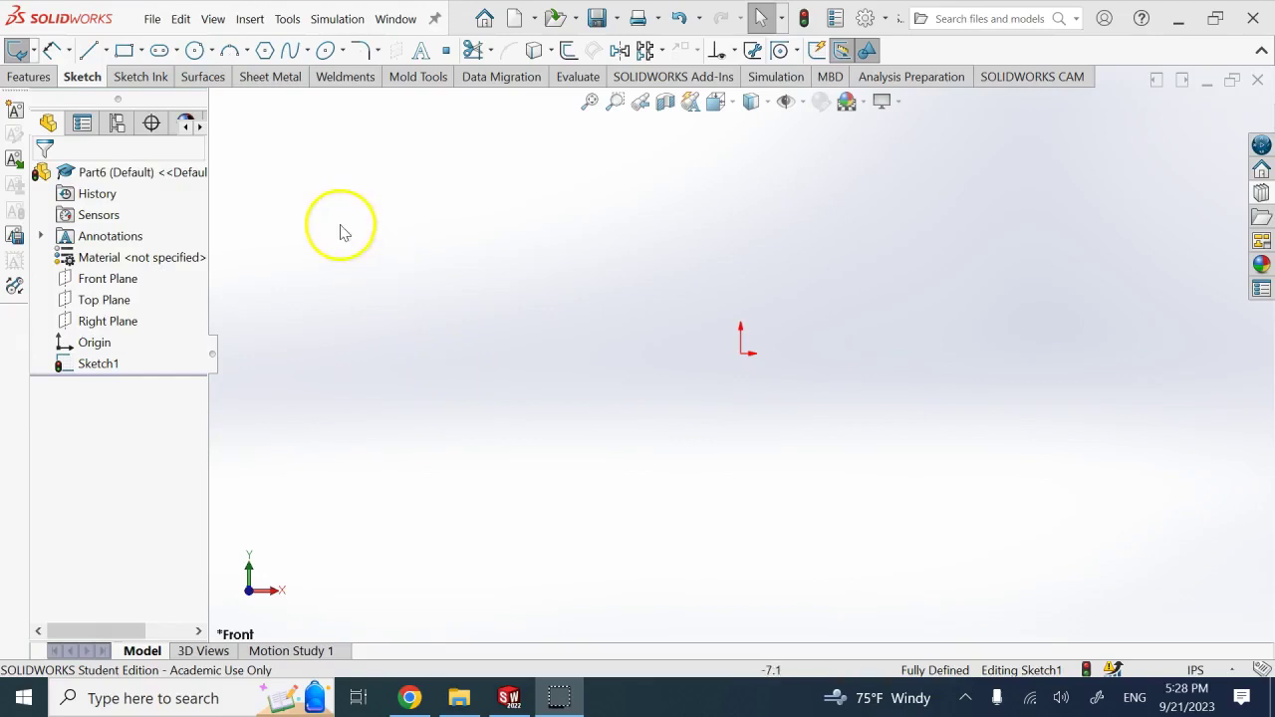
click(198, 58)
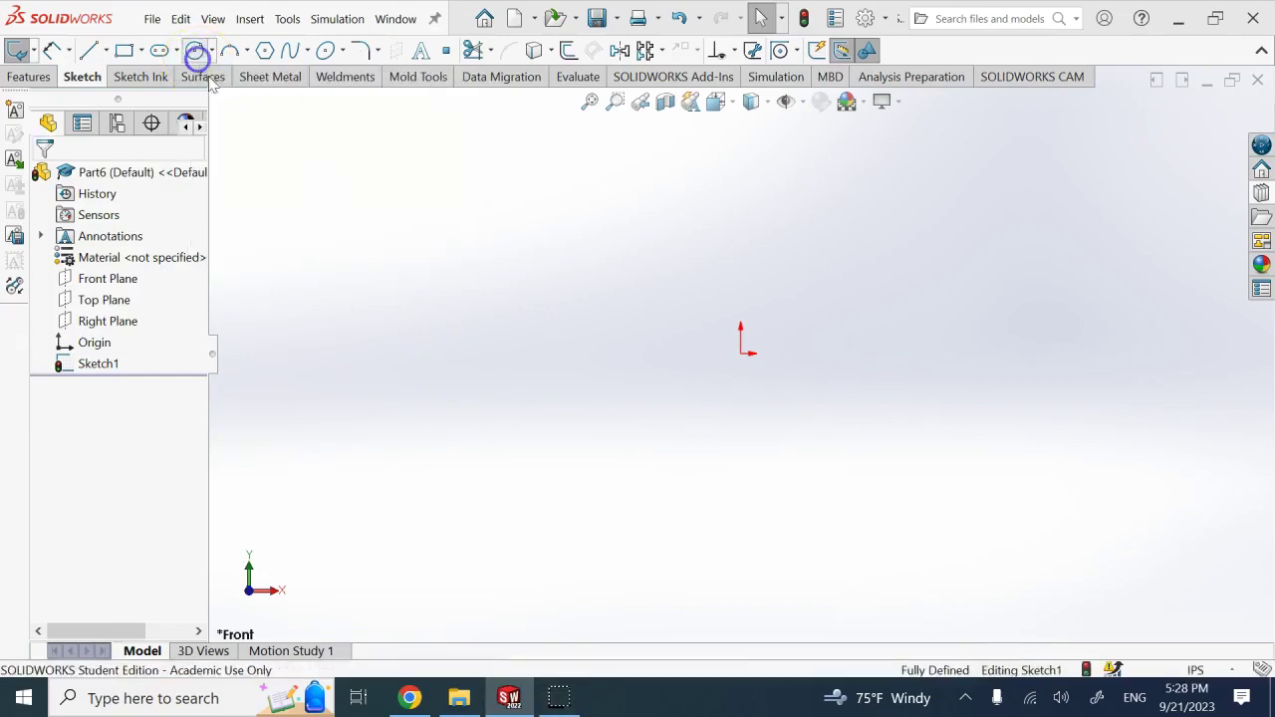
click(741, 353)
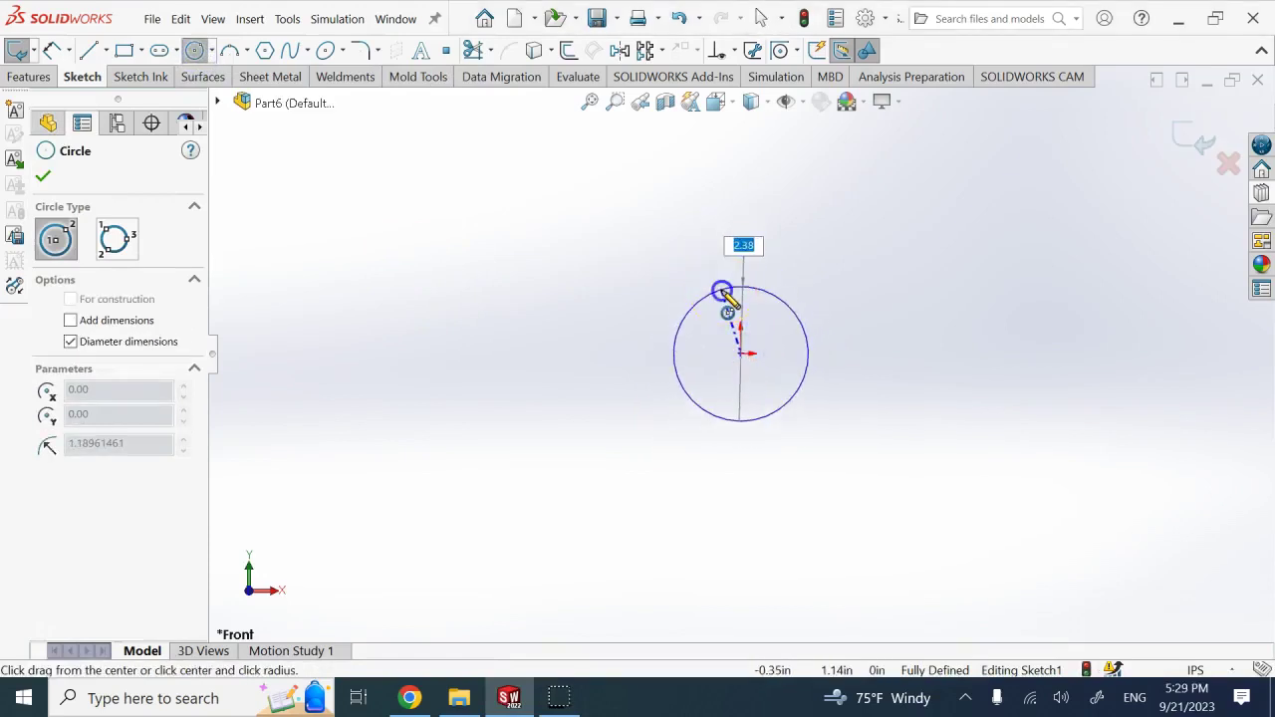
click(721, 291)
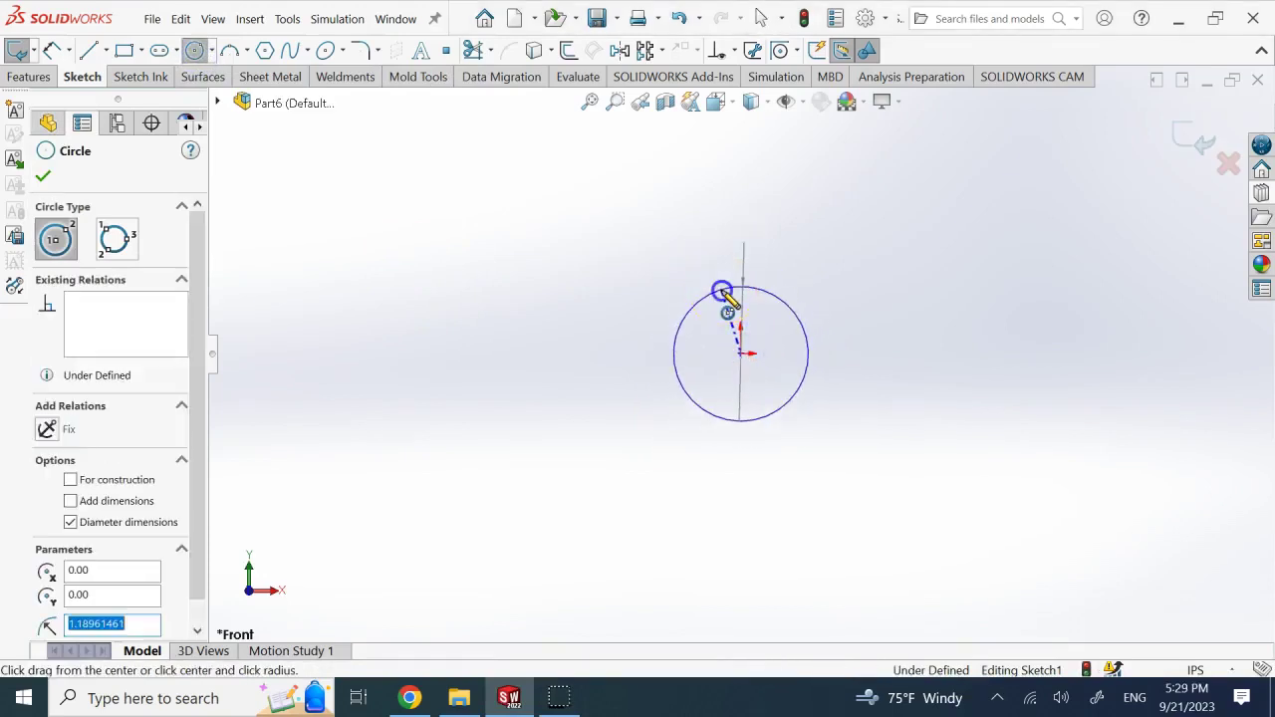
click(401, 353)
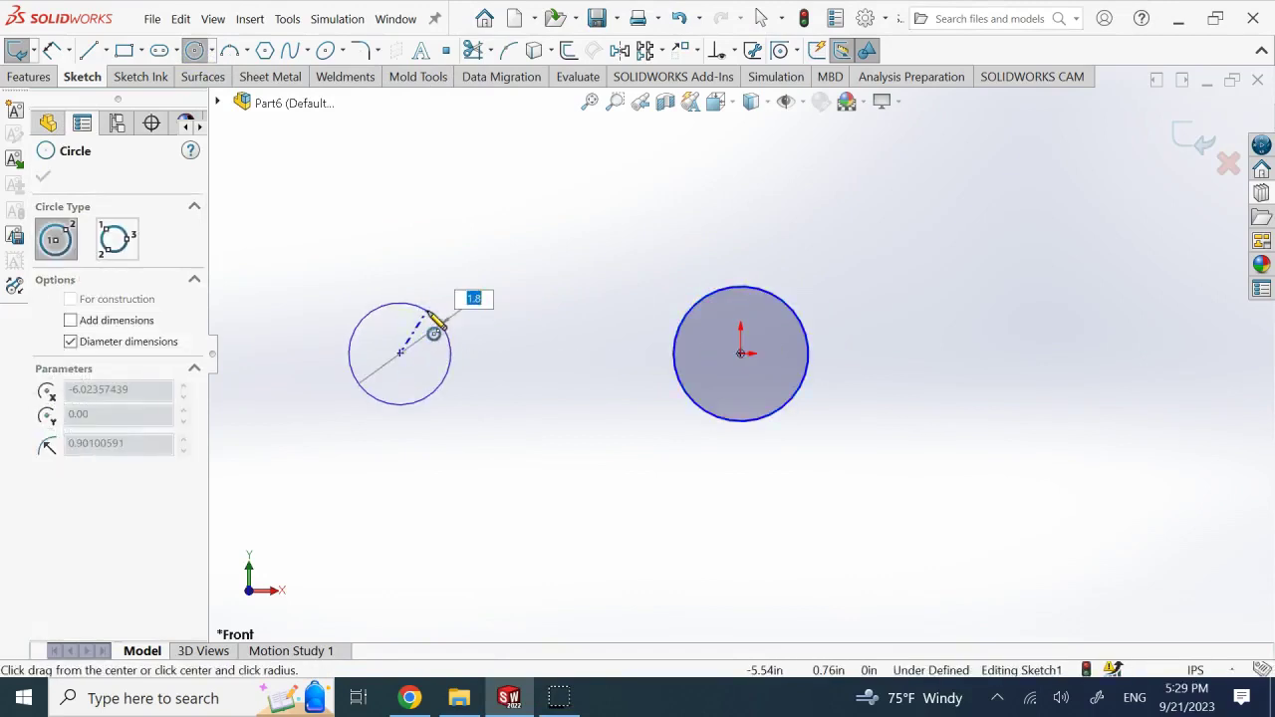
click(408, 304)
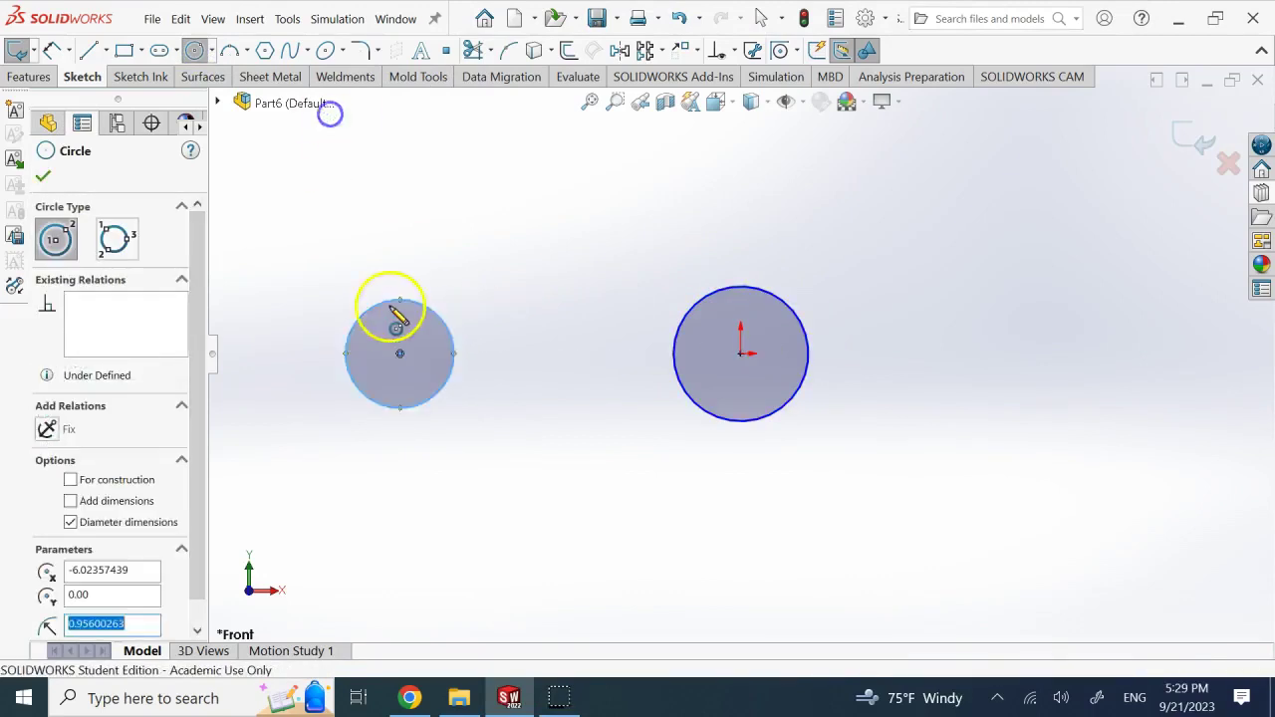
- Connect the centres of the two circles with a horizontal line
click(89, 50)
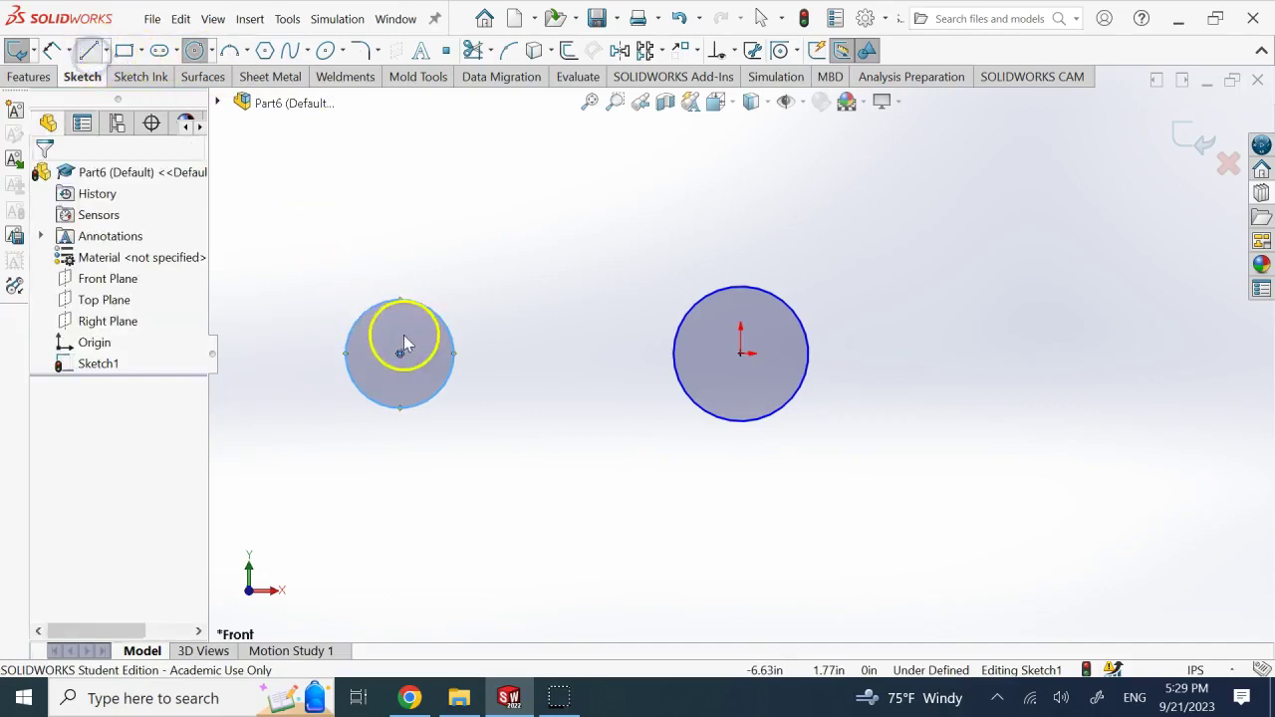
click(754, 358)
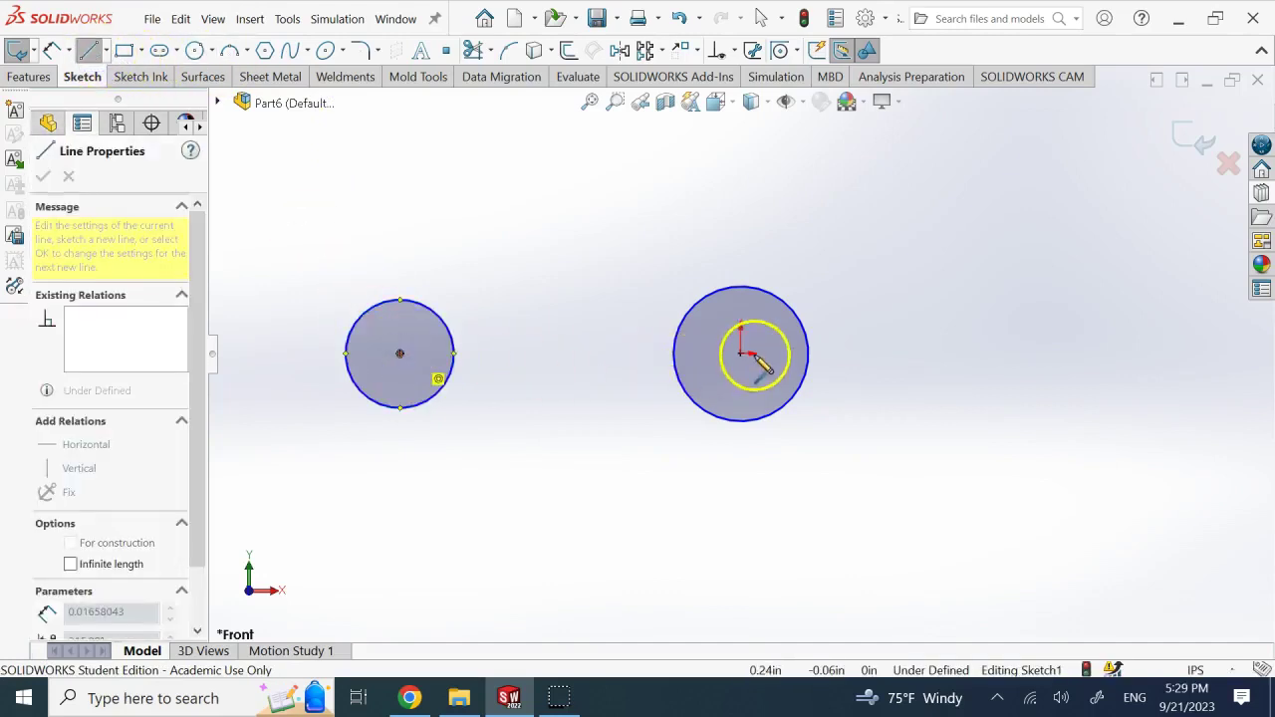
key(Escape)
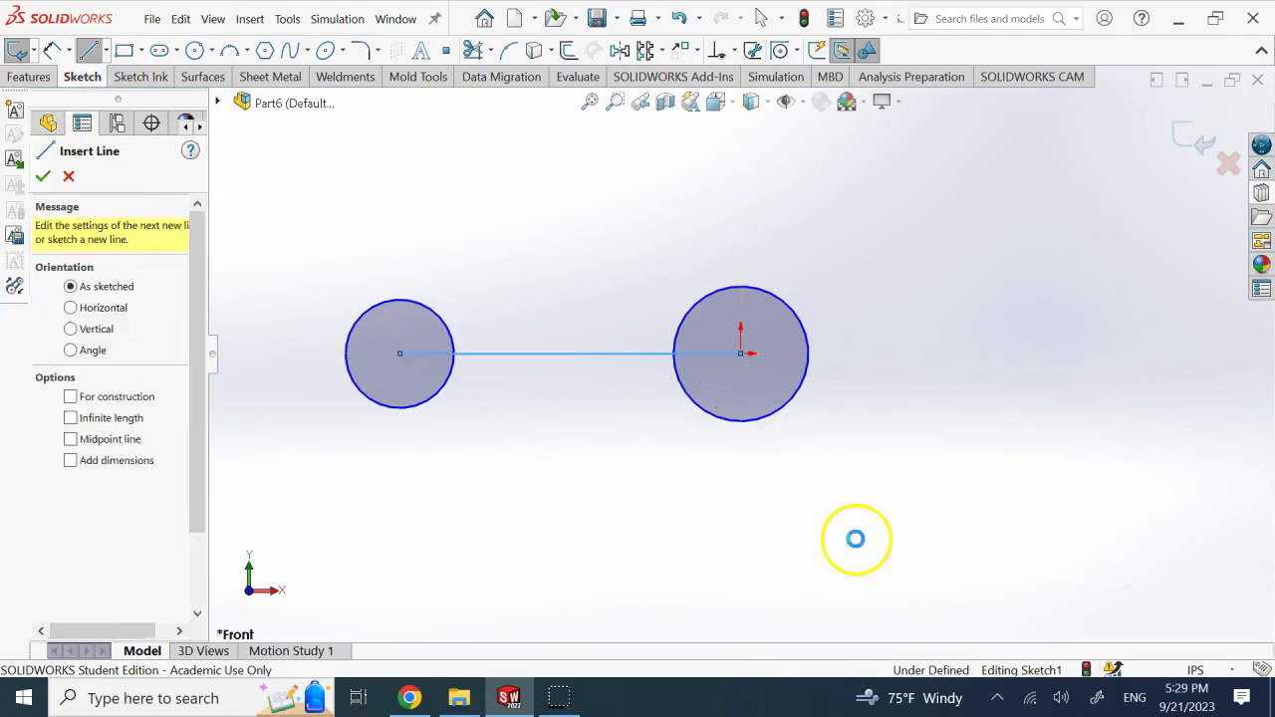
key(Escape)
click(856, 528)
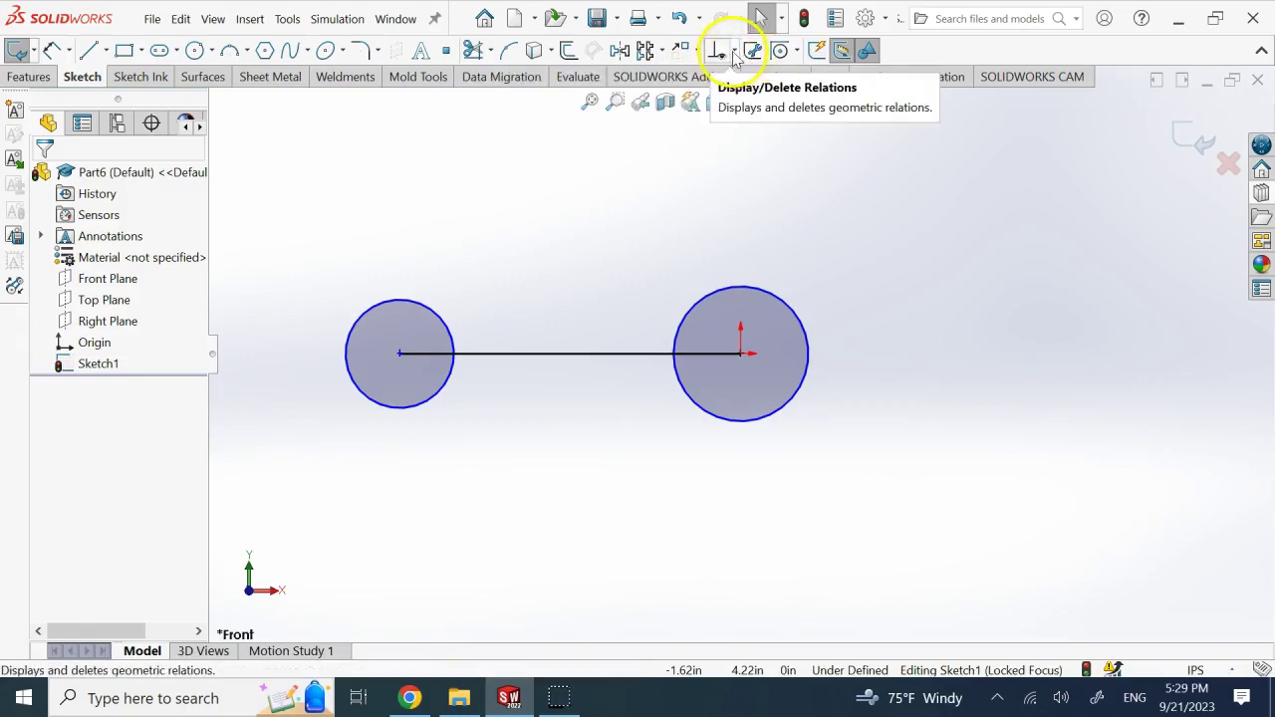
- Run Fully Define Sketch on all sketch entities with relations and dimensions included
click(734, 52)
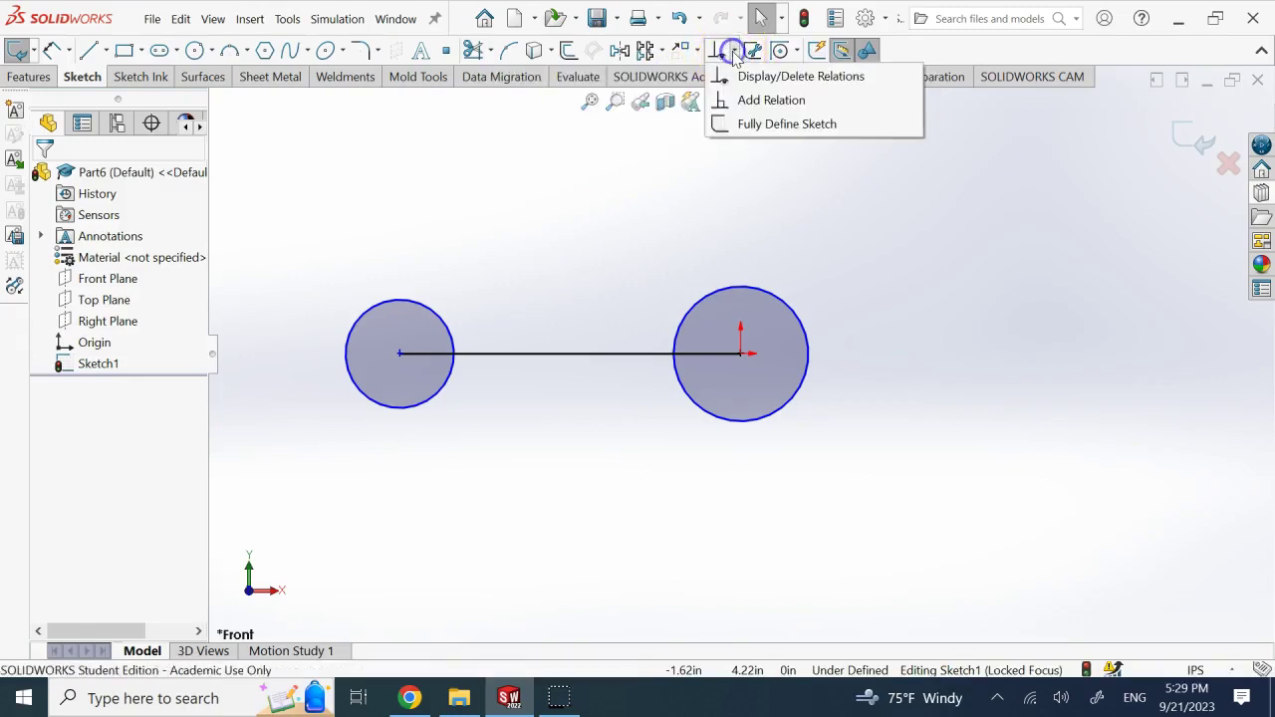
click(749, 131)
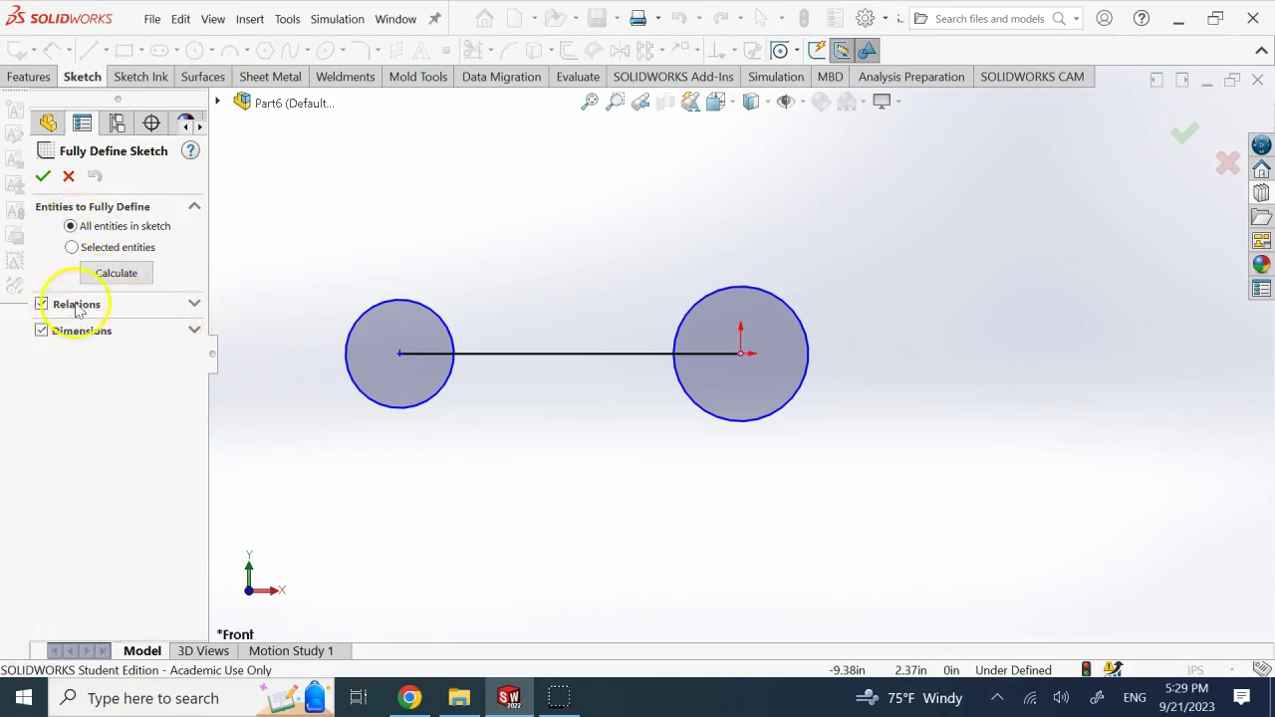
click(42, 176)
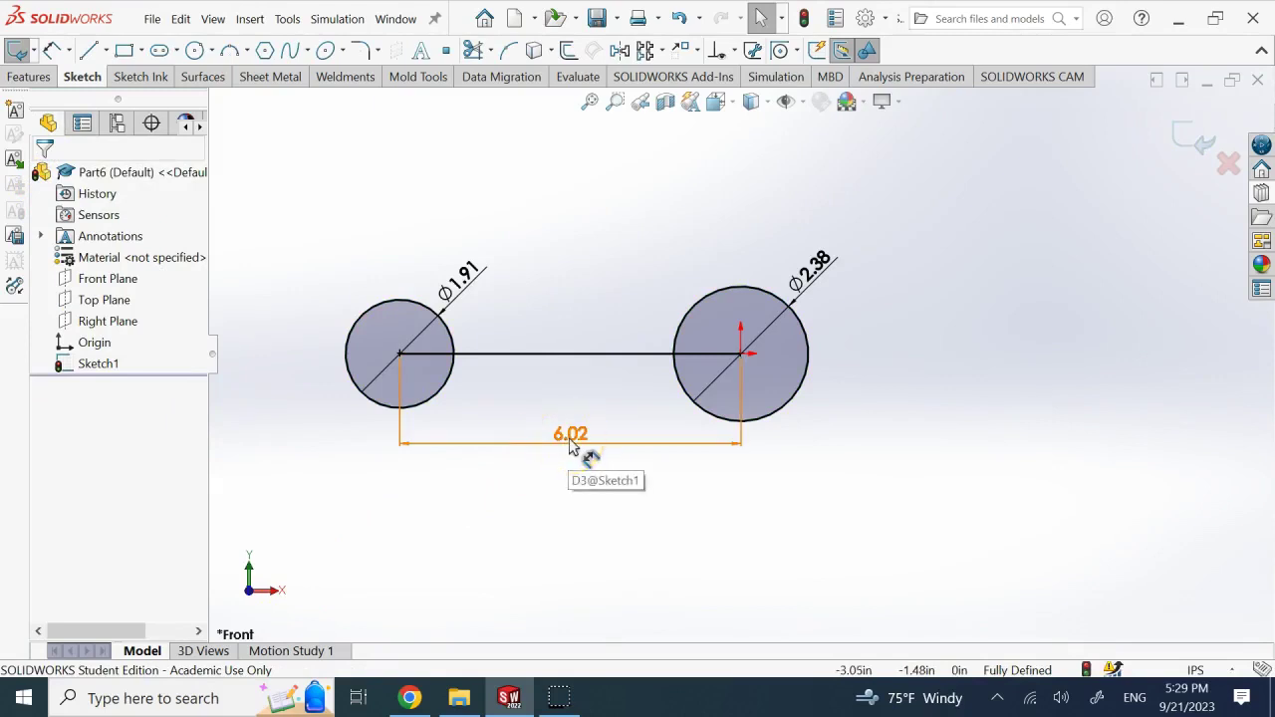
- Set the diameters of both circles to 2 in
double_click(810, 273)
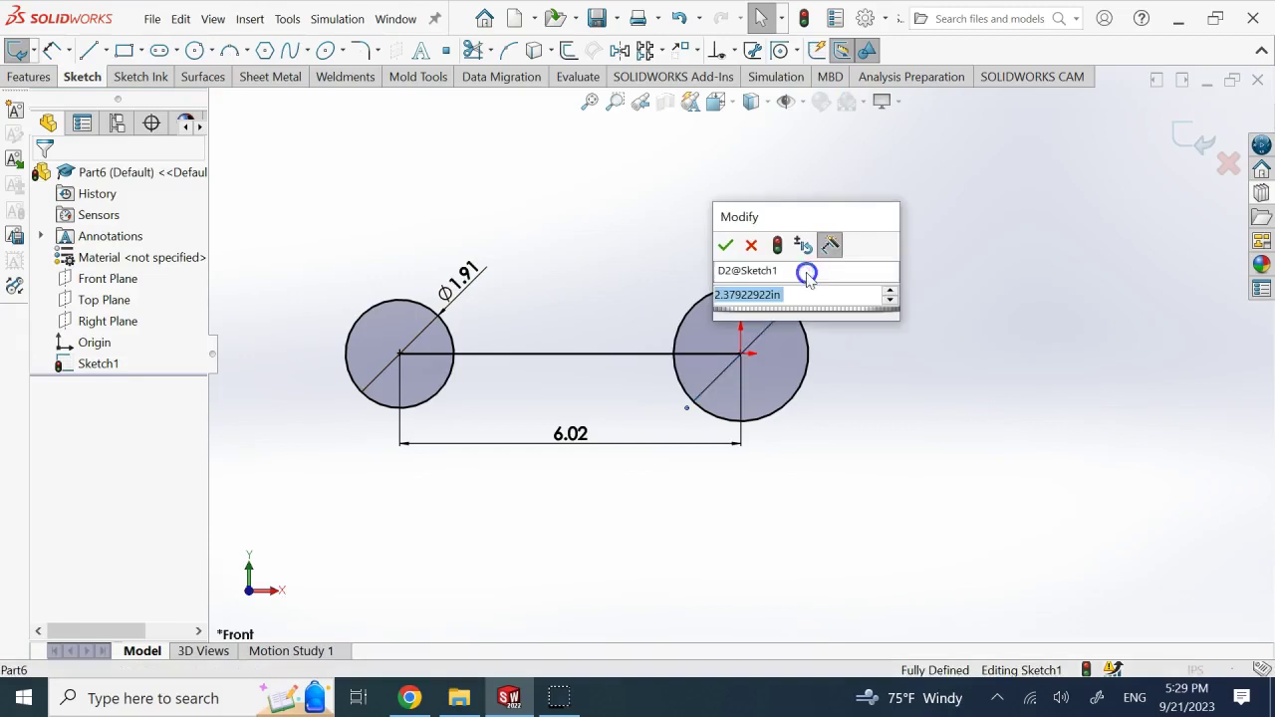
text(4)
key(Escape)
click(768, 293)
double_click(468, 276)
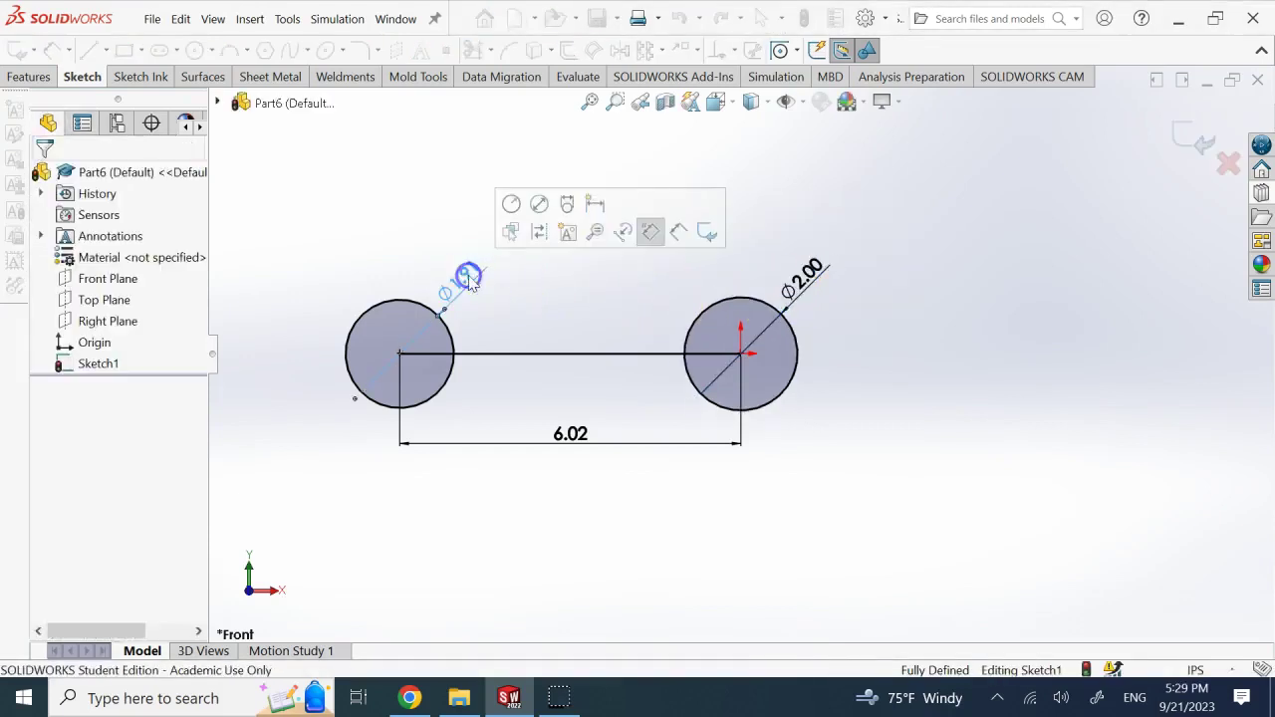
text(2)
key(Return)
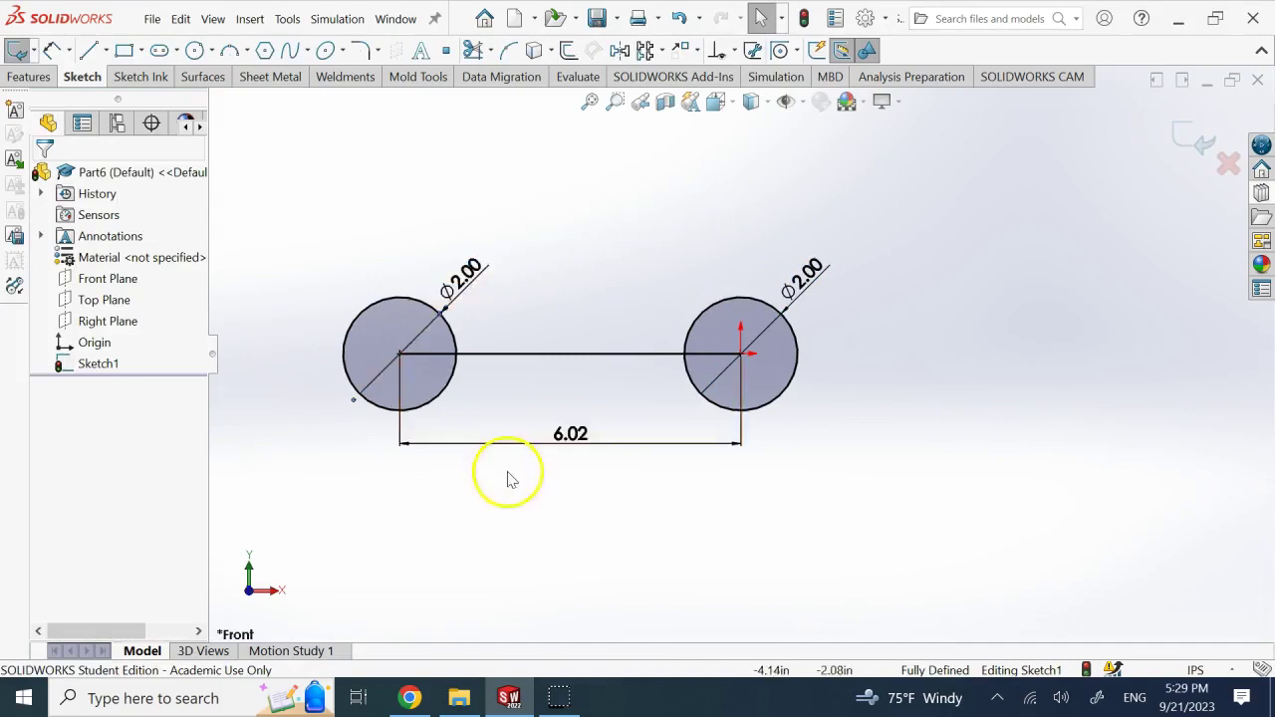
- Set the horizontal distance between the circle centres to 5 in
double_click(570, 438)
text(5)
key(Return)
click(572, 449)
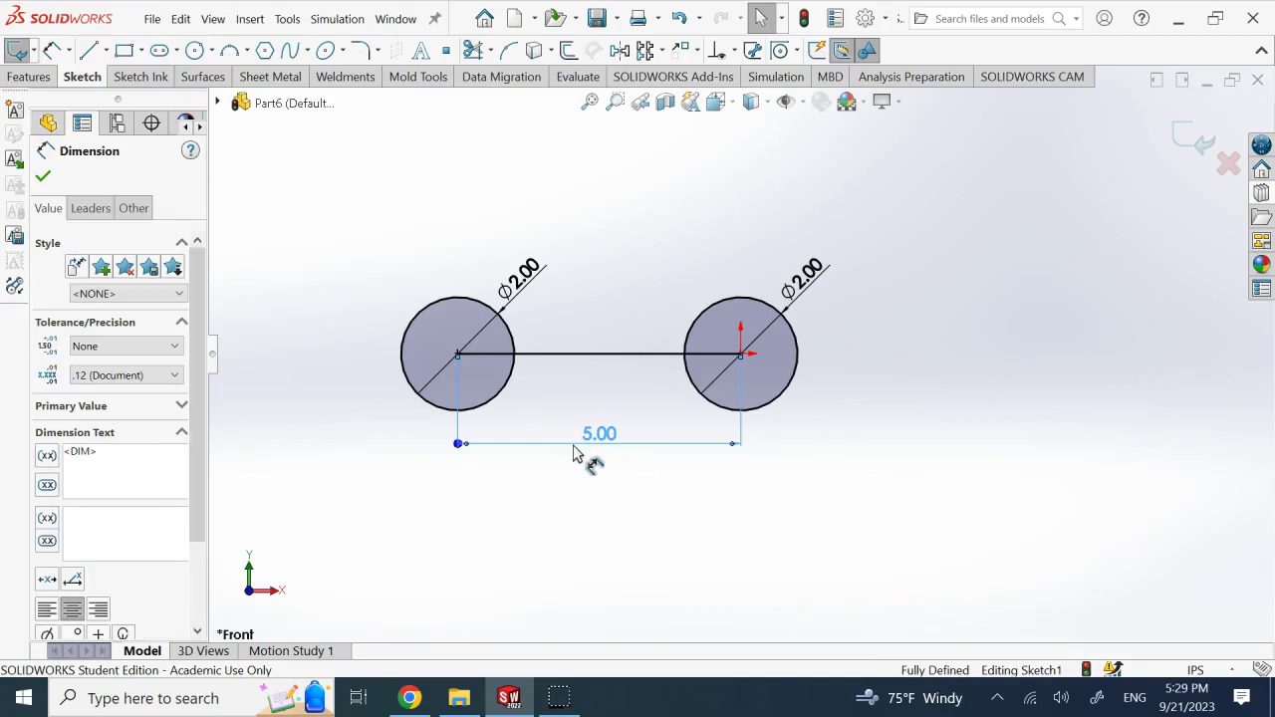
- Set the horizontal distance between the circle centres to 6 in
double_click(584, 435)
text(6)
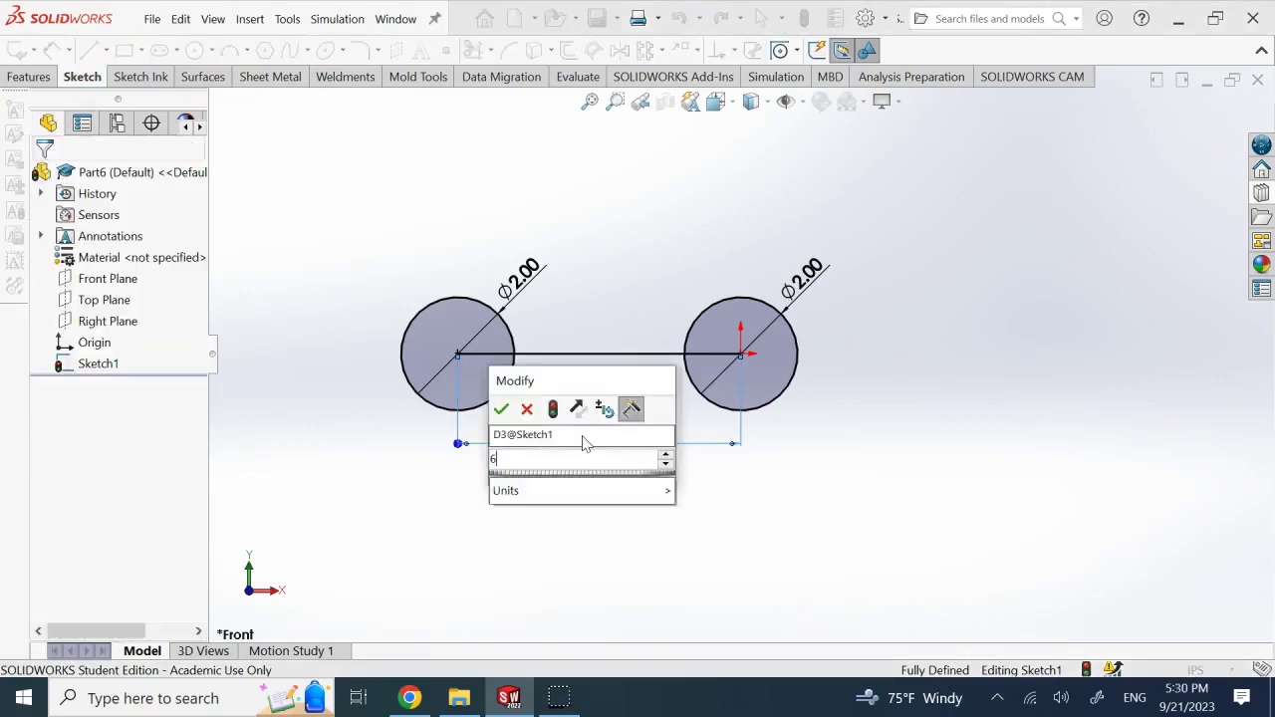
key(Escape)
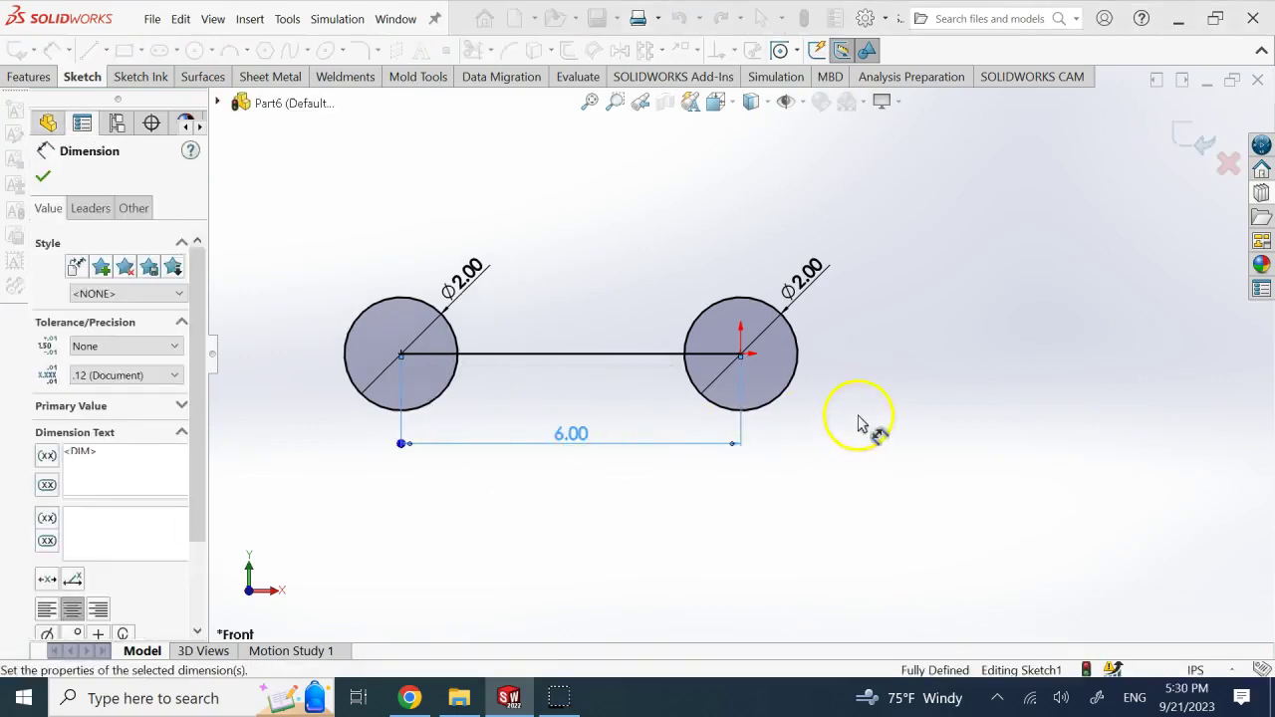
click(44, 176)
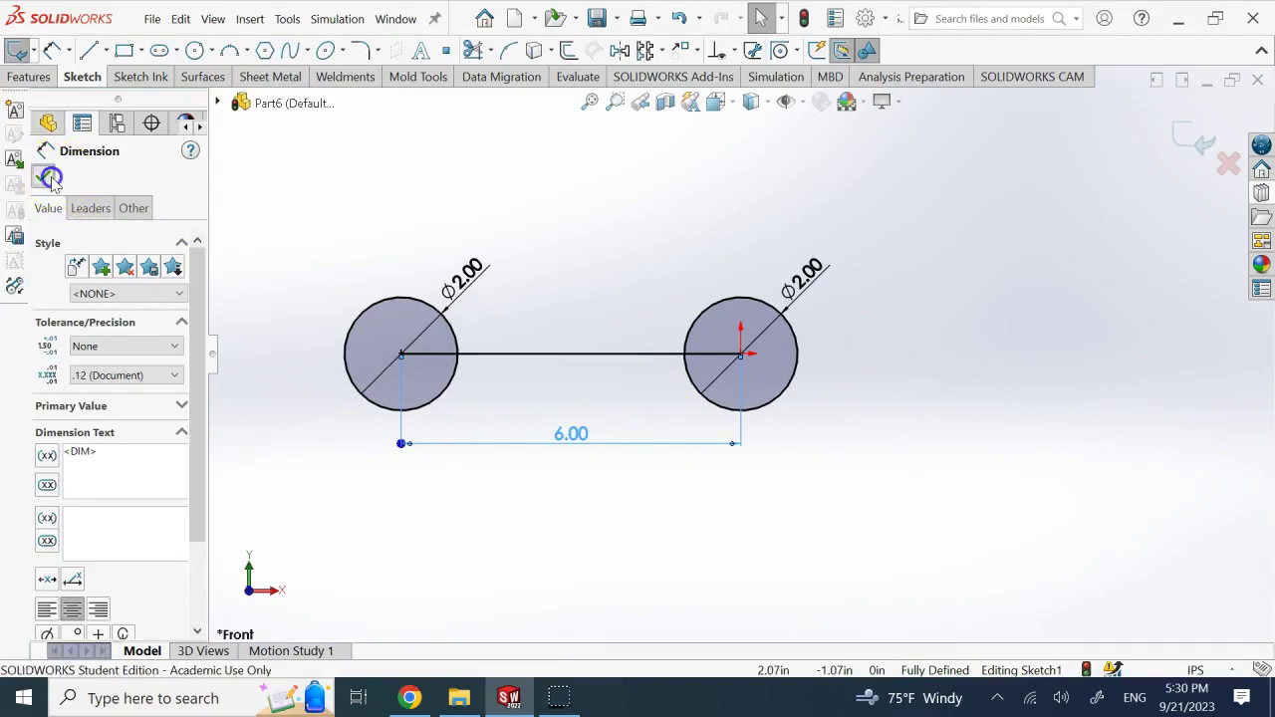
click(513, 221)
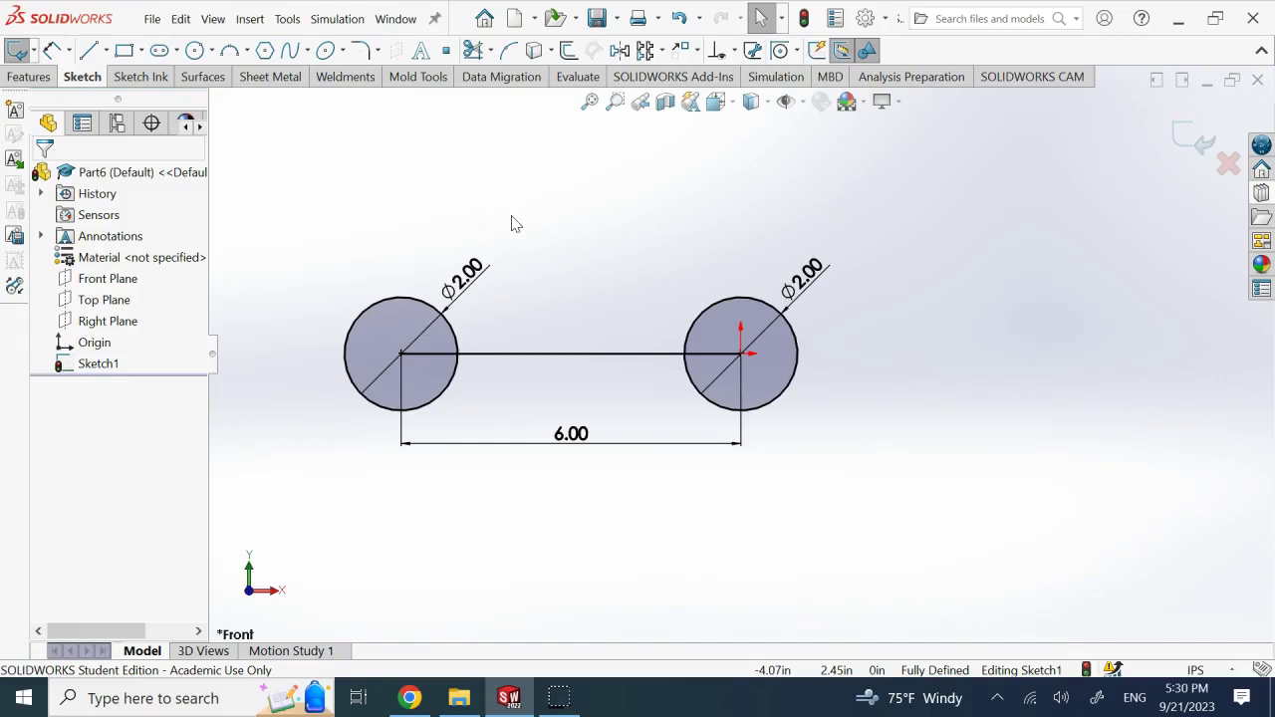
click(602, 287)
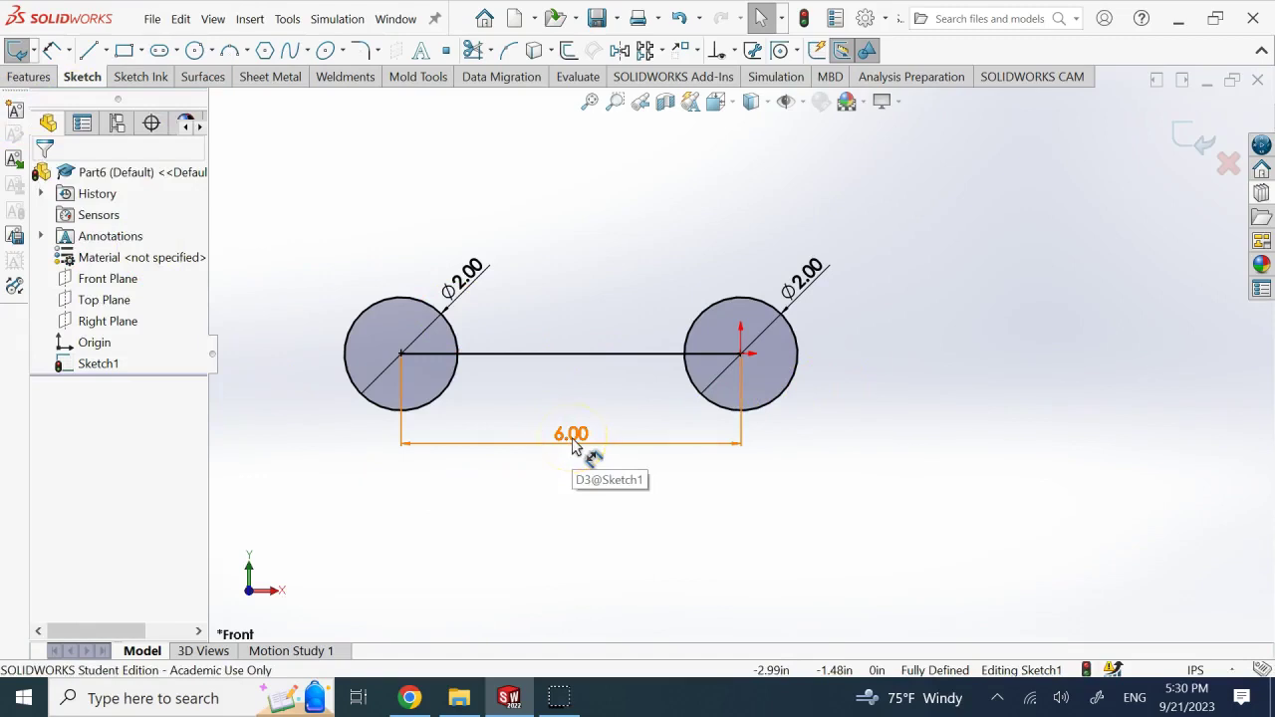
- Remove the coincident relation that ties the right circle's centre to the origin
click(742, 355)
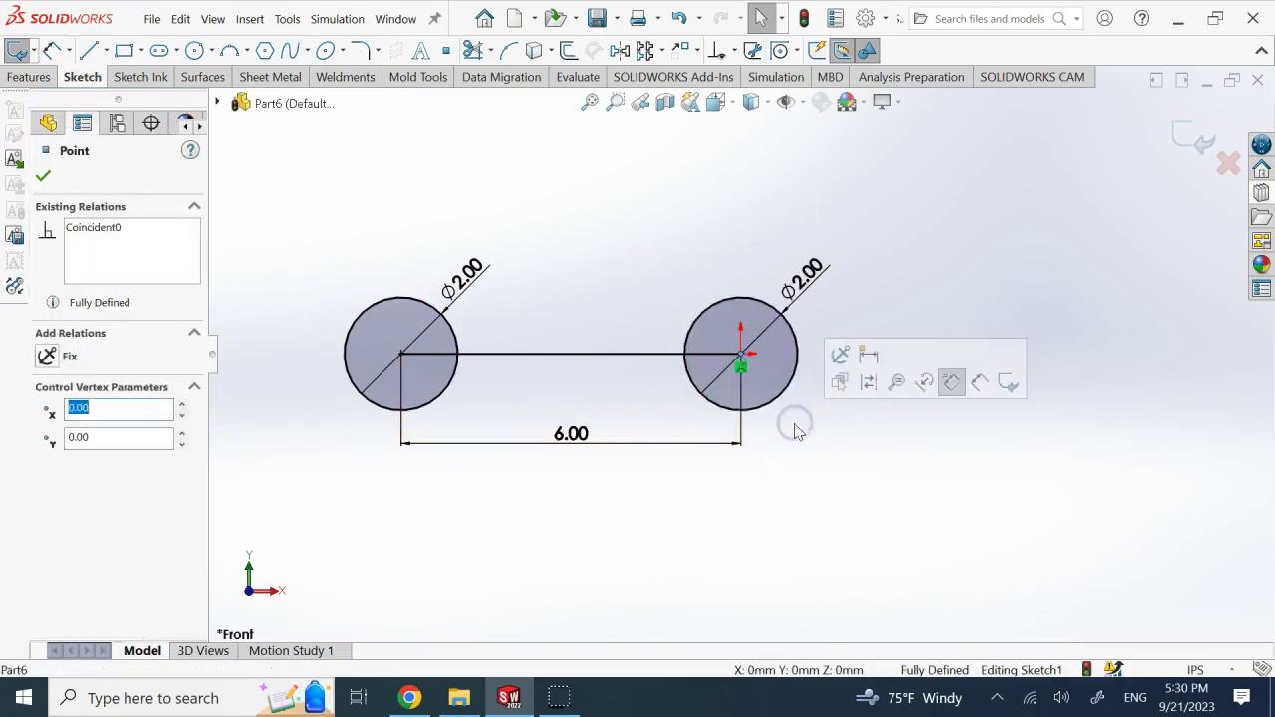
key(ctrl+z)
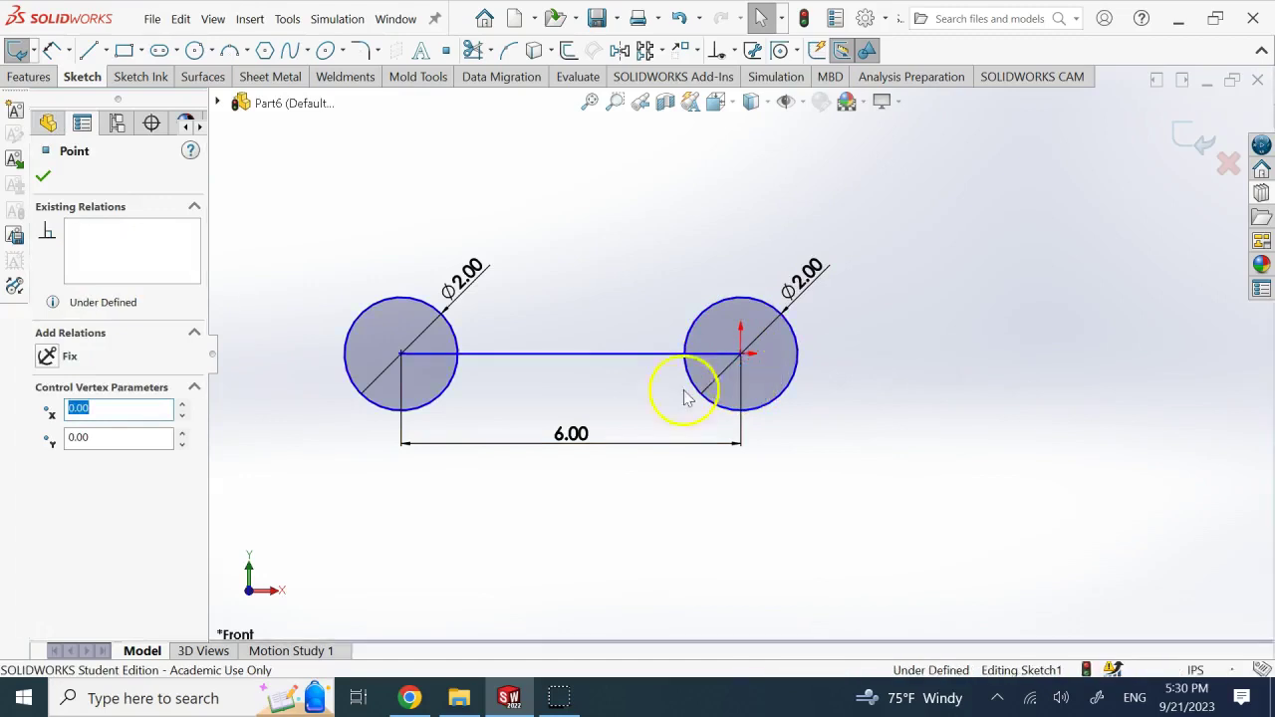
click(416, 353)
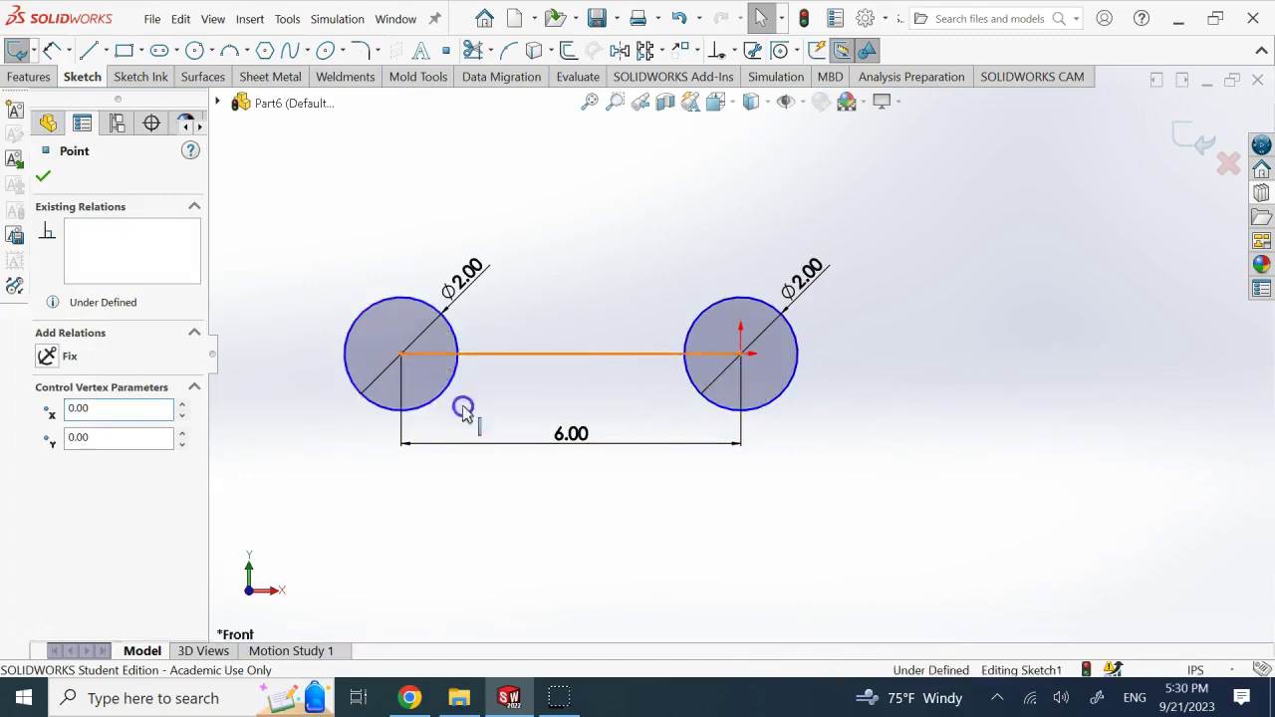
click(464, 467)
- Select all the sketch geometry and move the connecting line with both circles below the origin
drag(263, 197, 1054, 482)
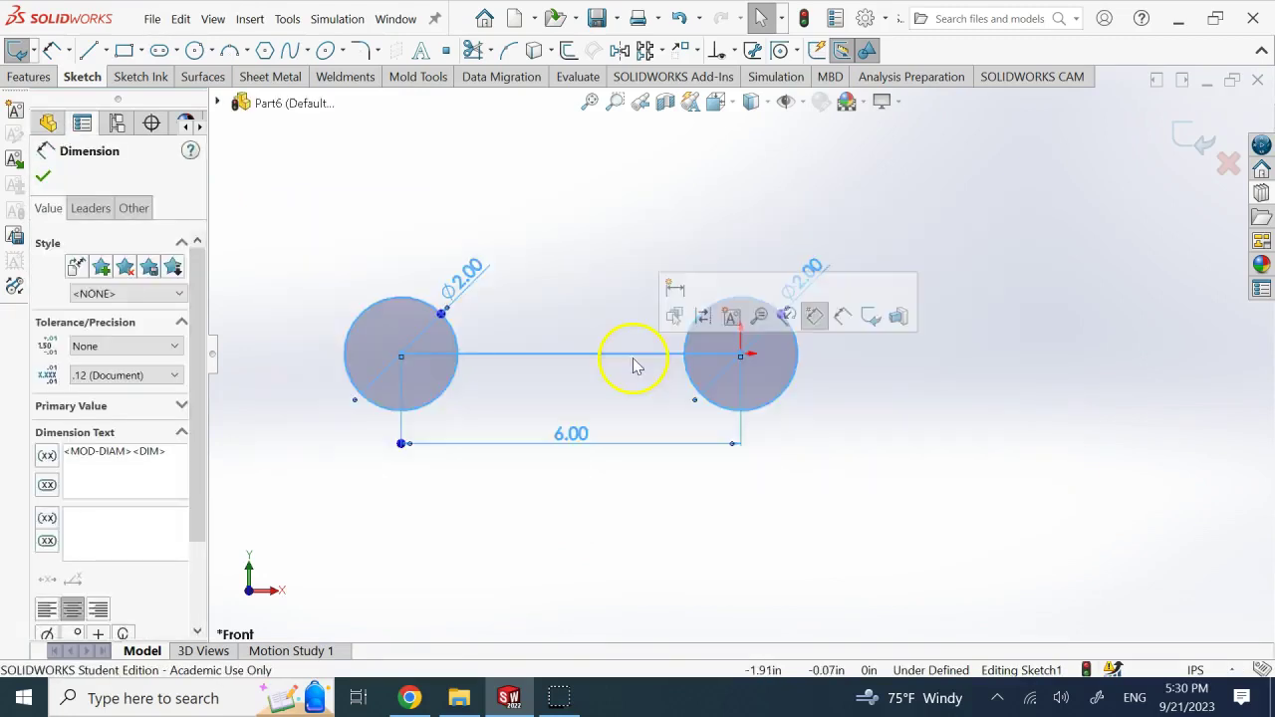
drag(636, 362, 663, 416)
click(884, 410)
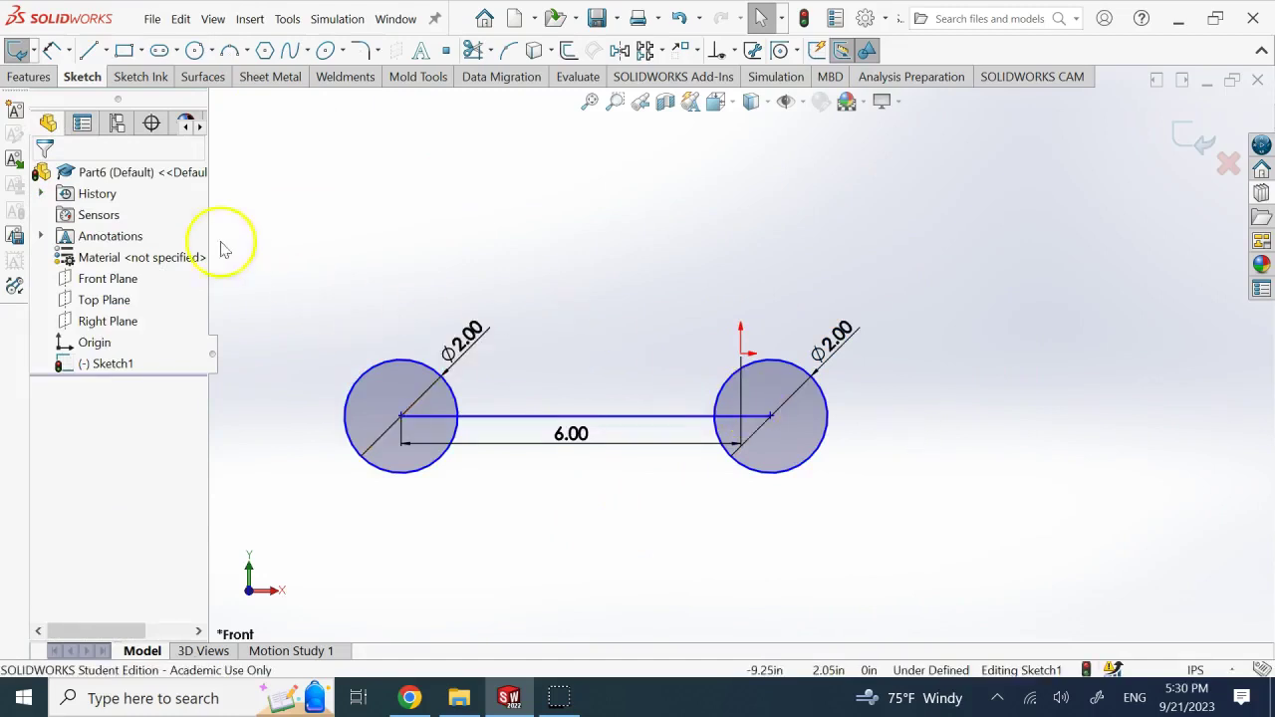
mouse_move(288, 285)
mouse_down()
mouse_move(999, 504)
mouse_move(907, 516)
mouse_up()
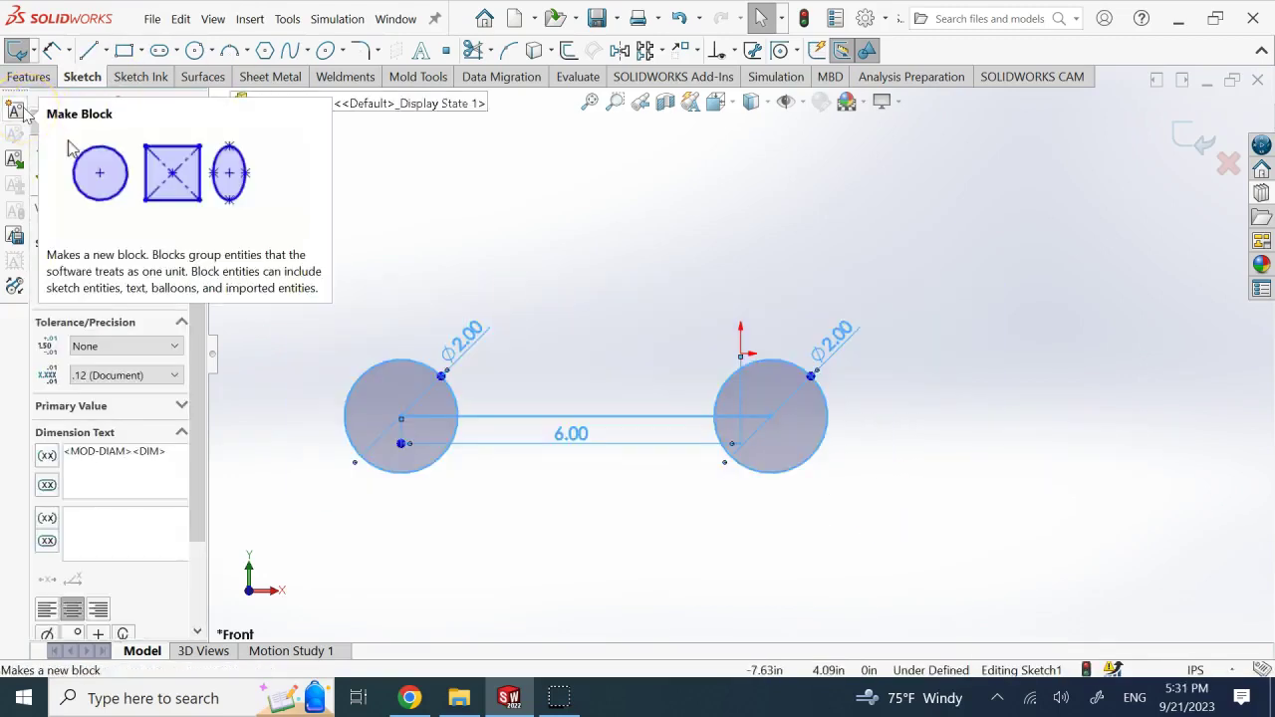
click(614, 313)
click(313, 321)
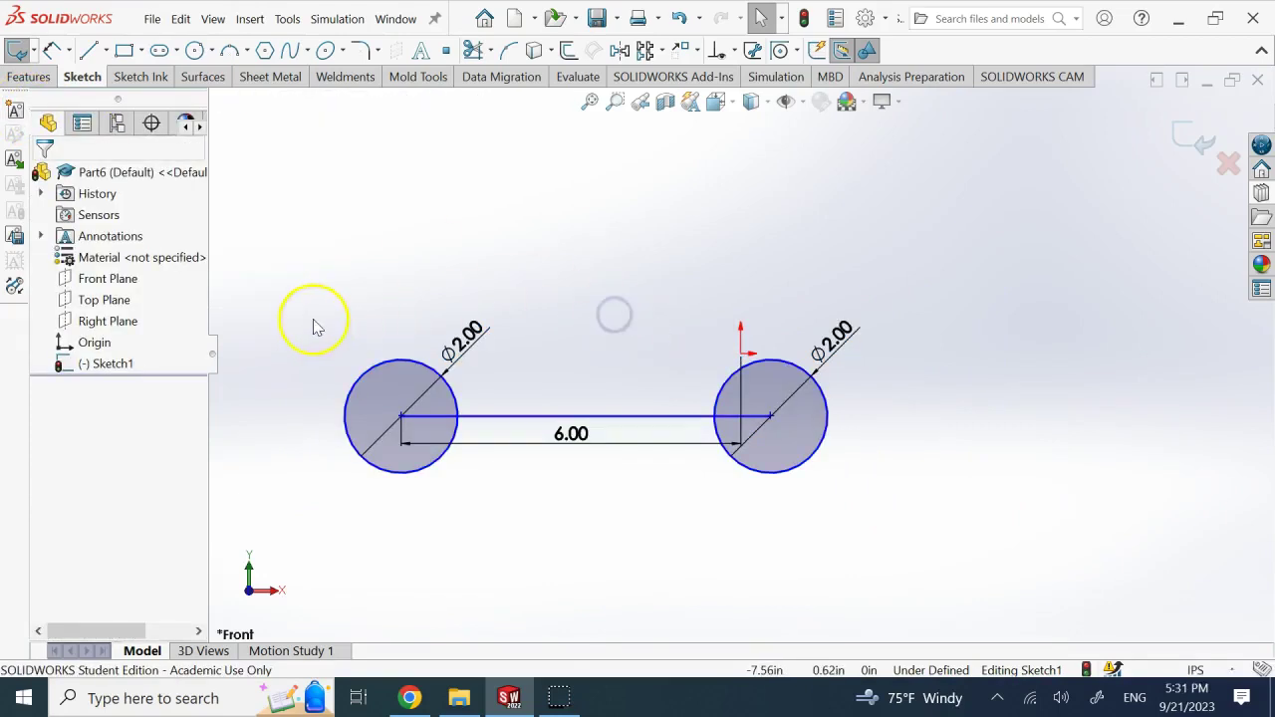
- Make a block from the connecting line and both circles, with its insertion point at the left circle's centre
drag(319, 308, 874, 493)
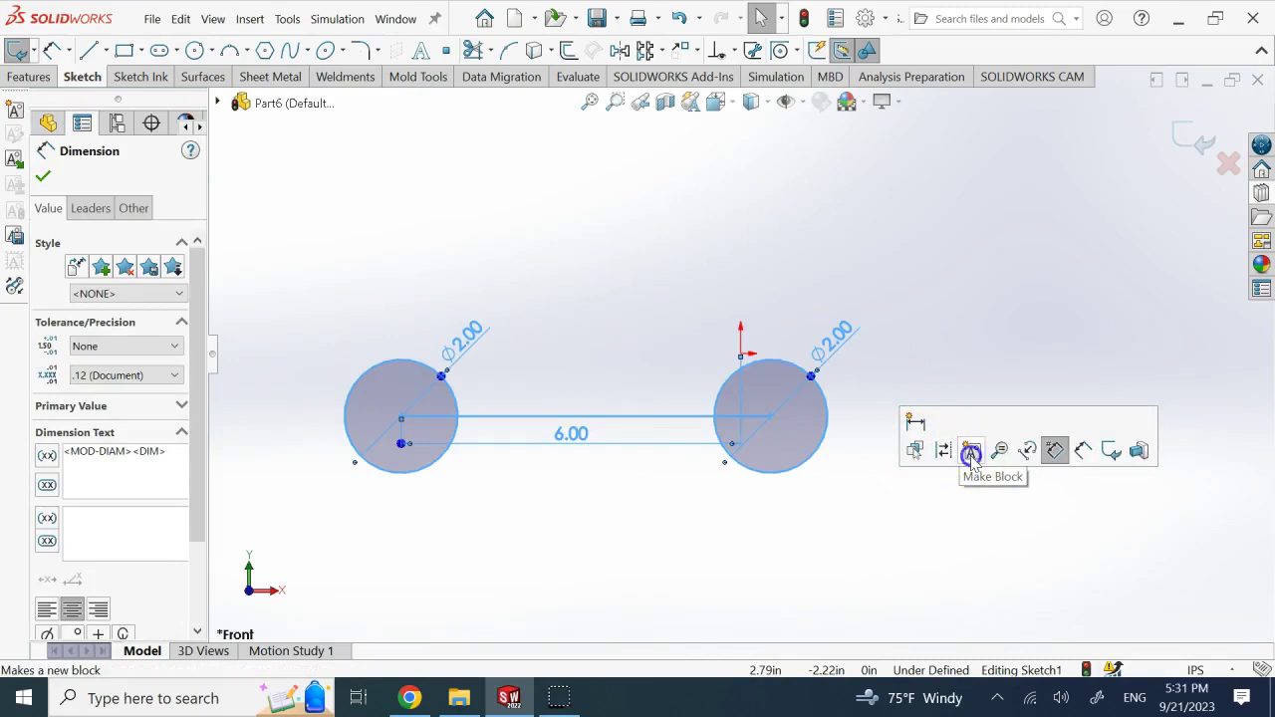
click(970, 454)
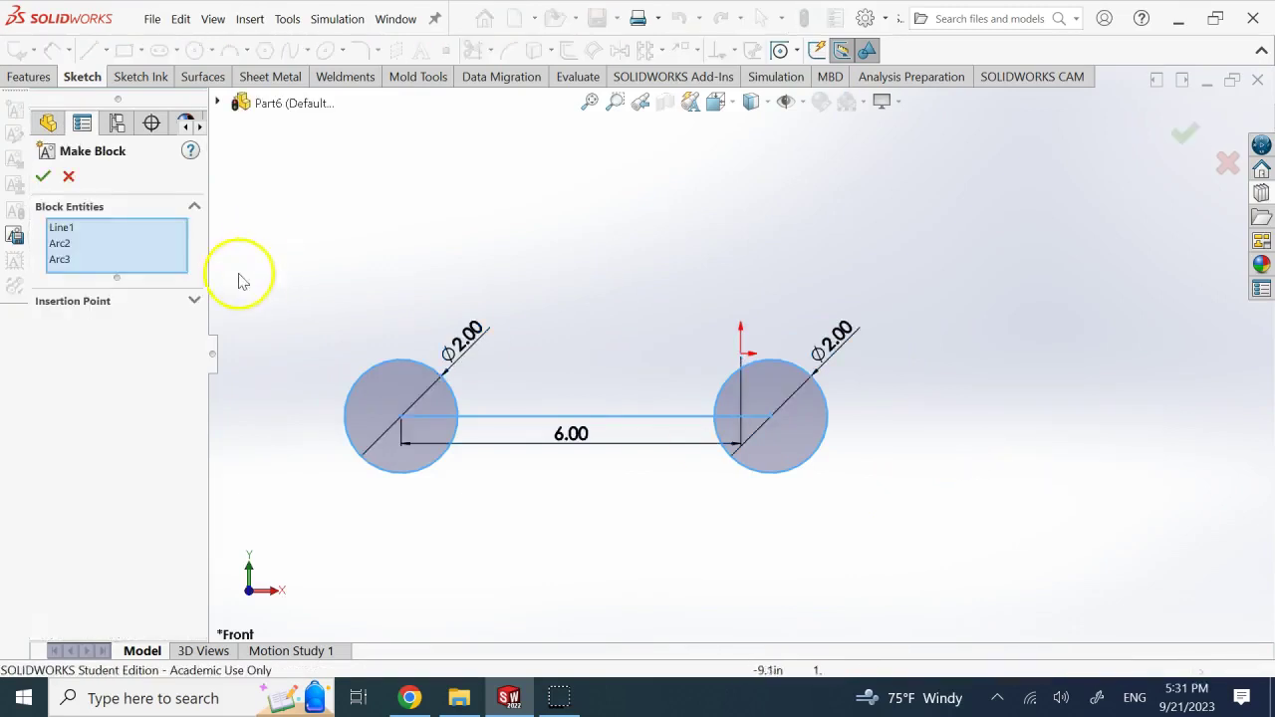
click(194, 302)
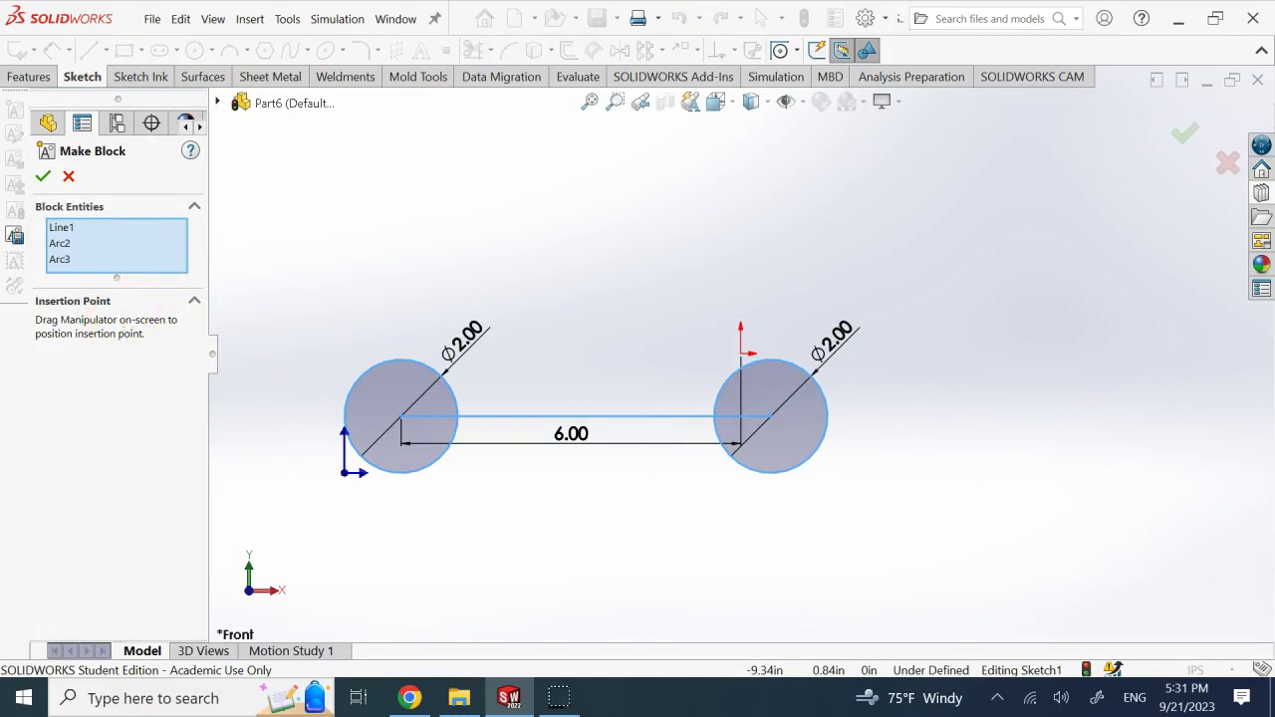
drag(349, 482, 401, 417)
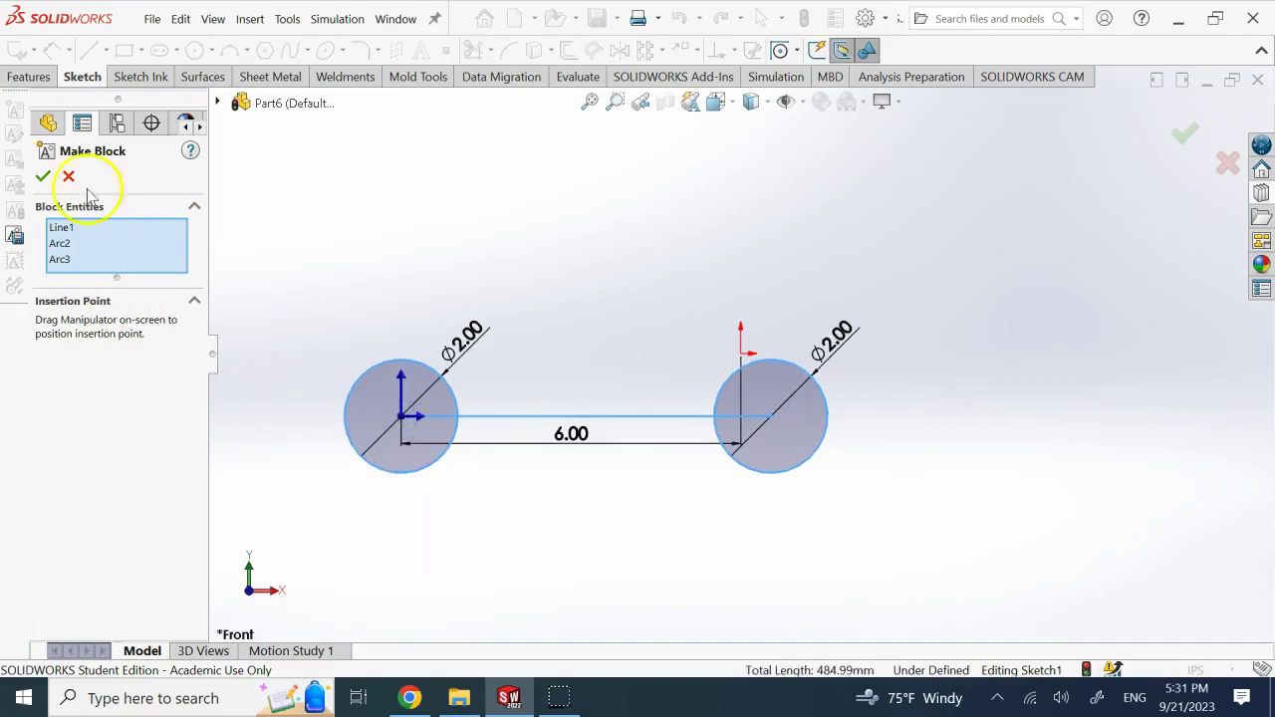
click(43, 176)
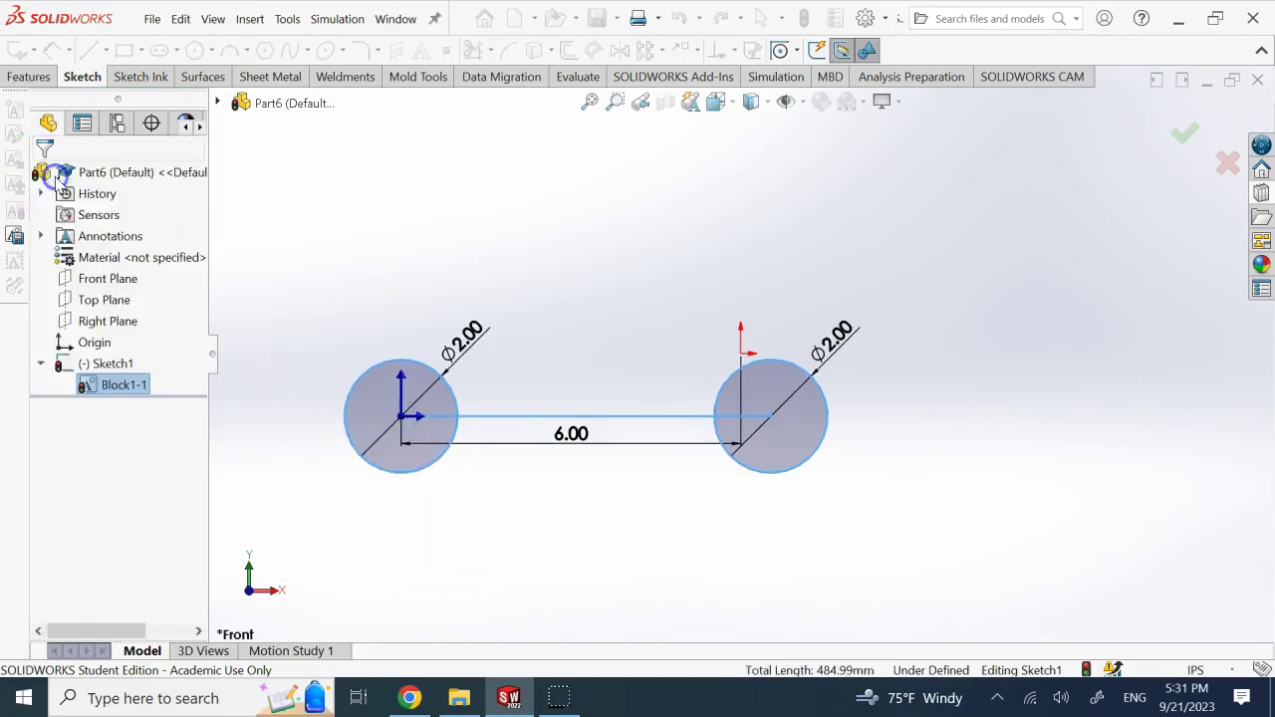
click(691, 191)
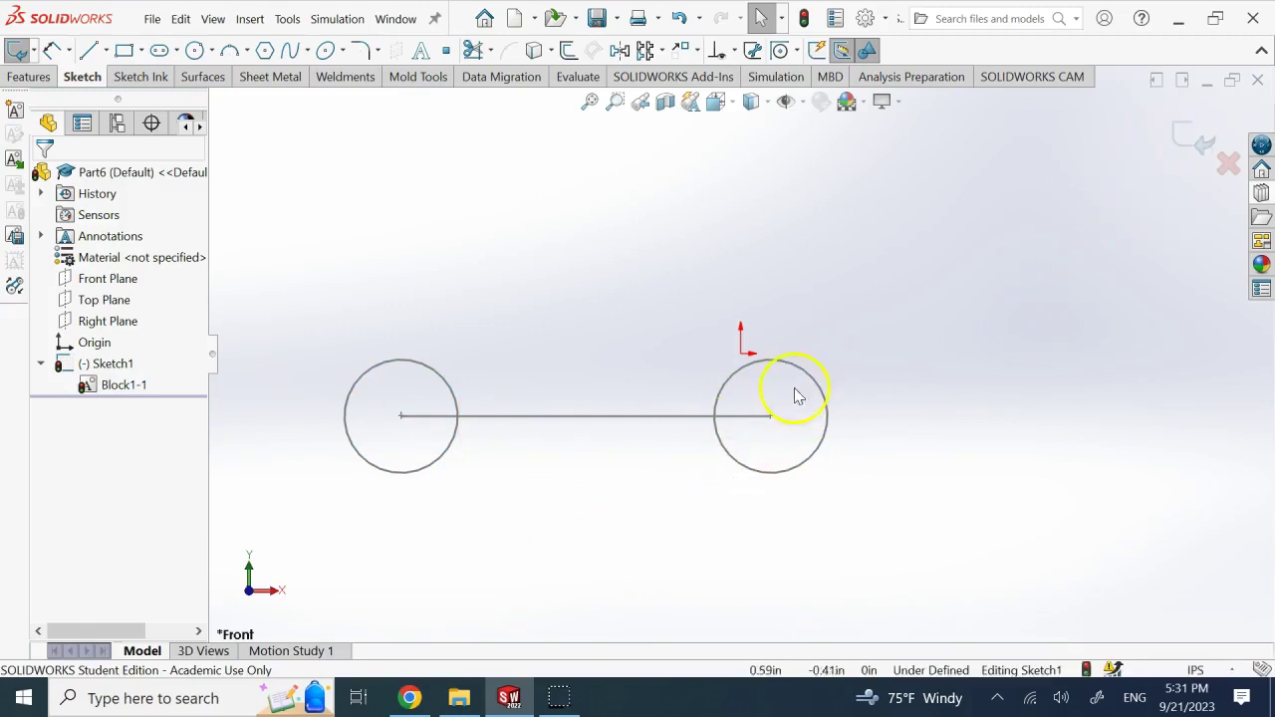
- Move the link block as one unit to just above the origin and exit the sketch
click(885, 494)
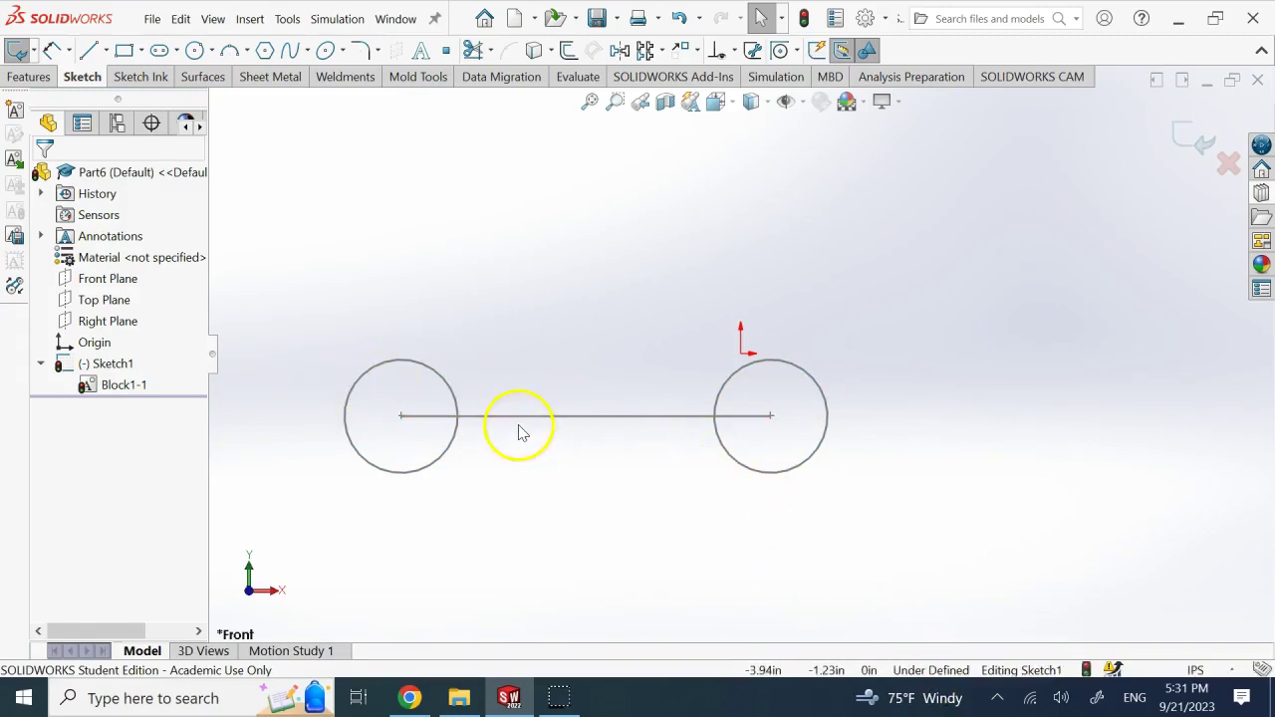
drag(521, 416, 643, 230)
click(498, 257)
drag(498, 257, 589, 360)
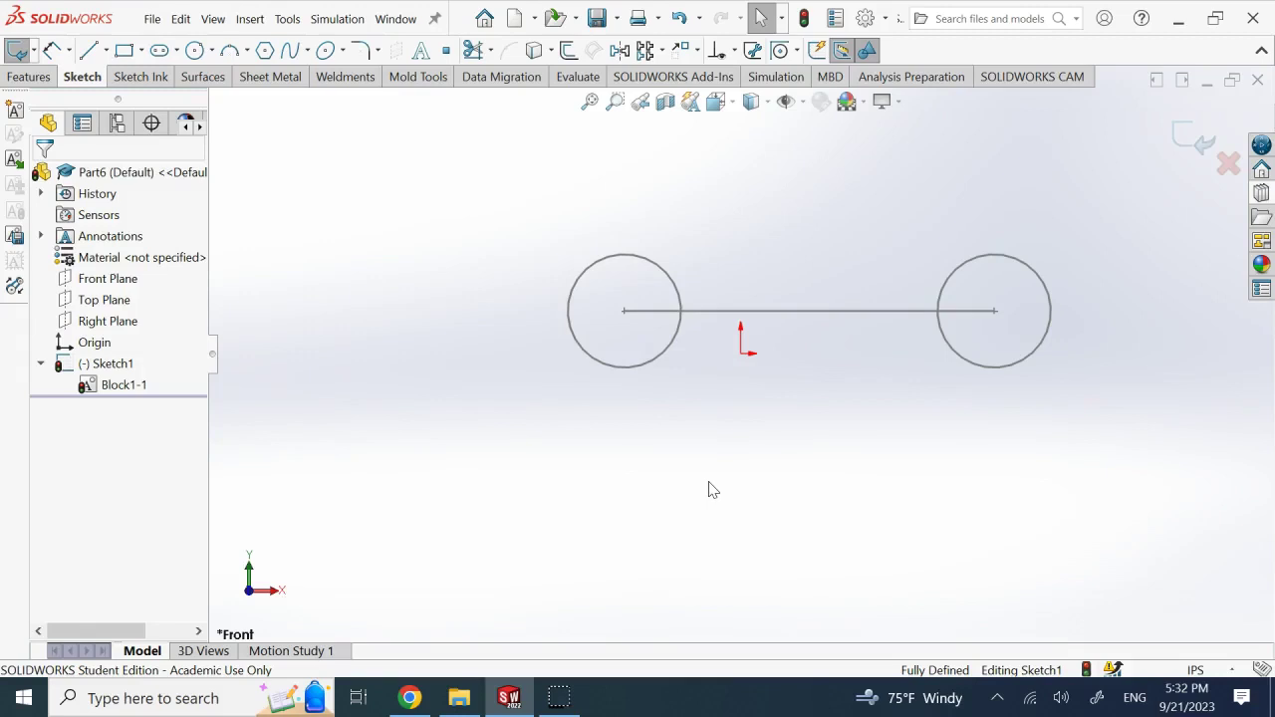
drag(539, 207, 1108, 402)
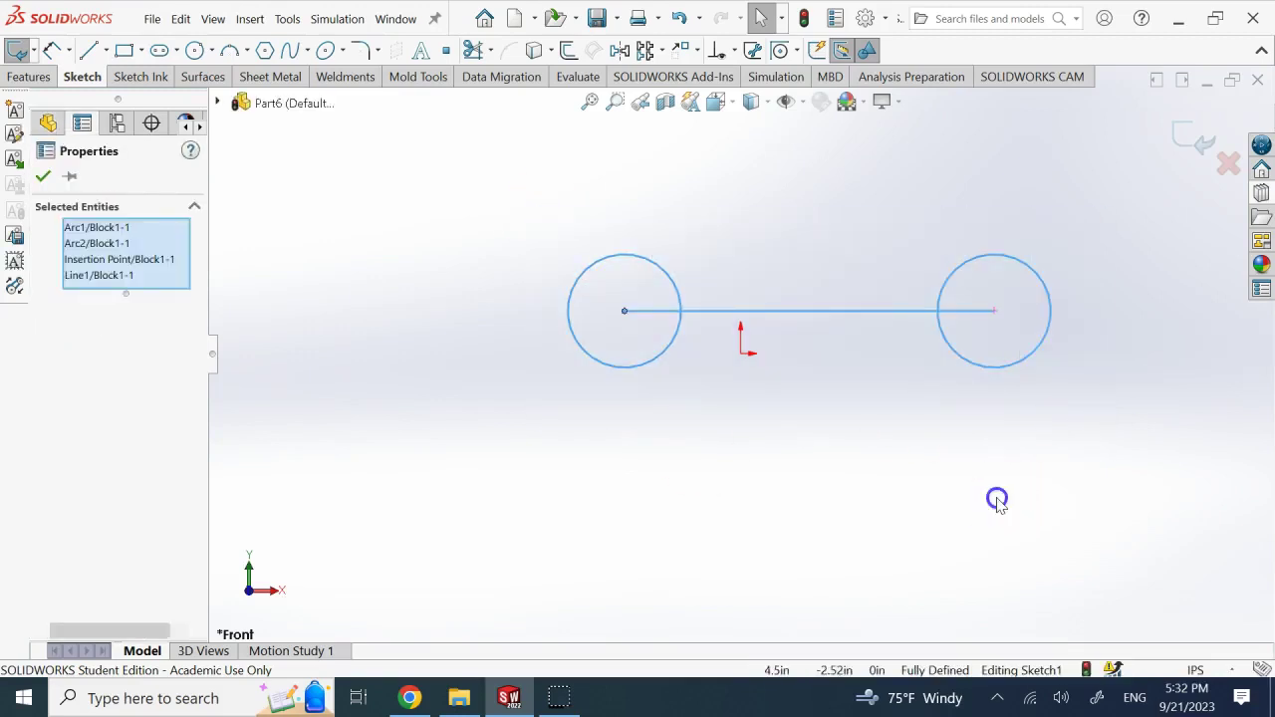
click(997, 501)
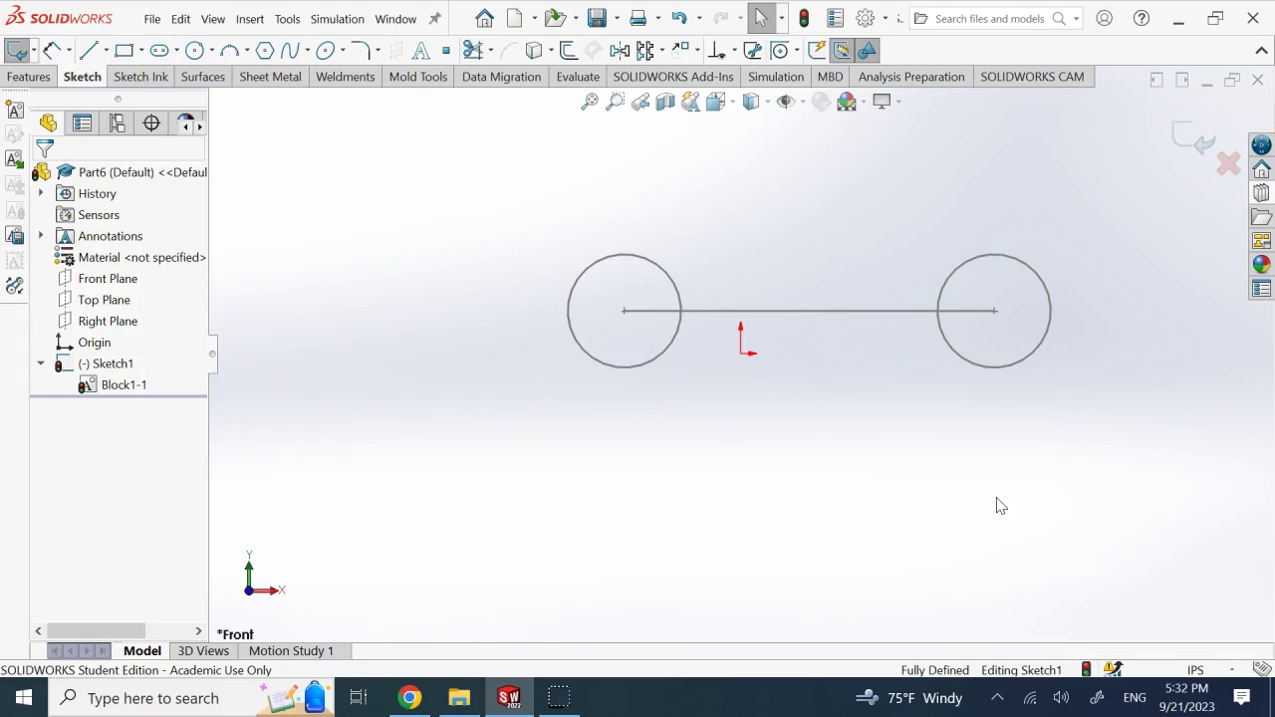
click(1190, 140)
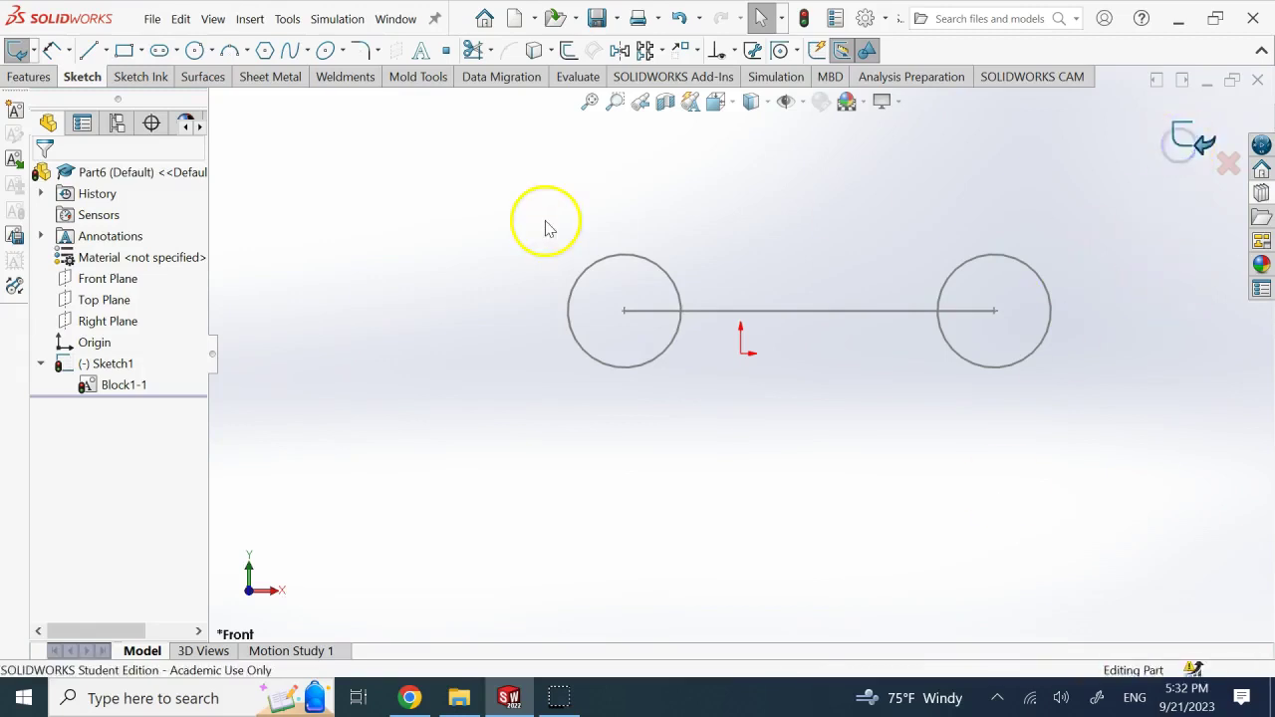
click(429, 244)
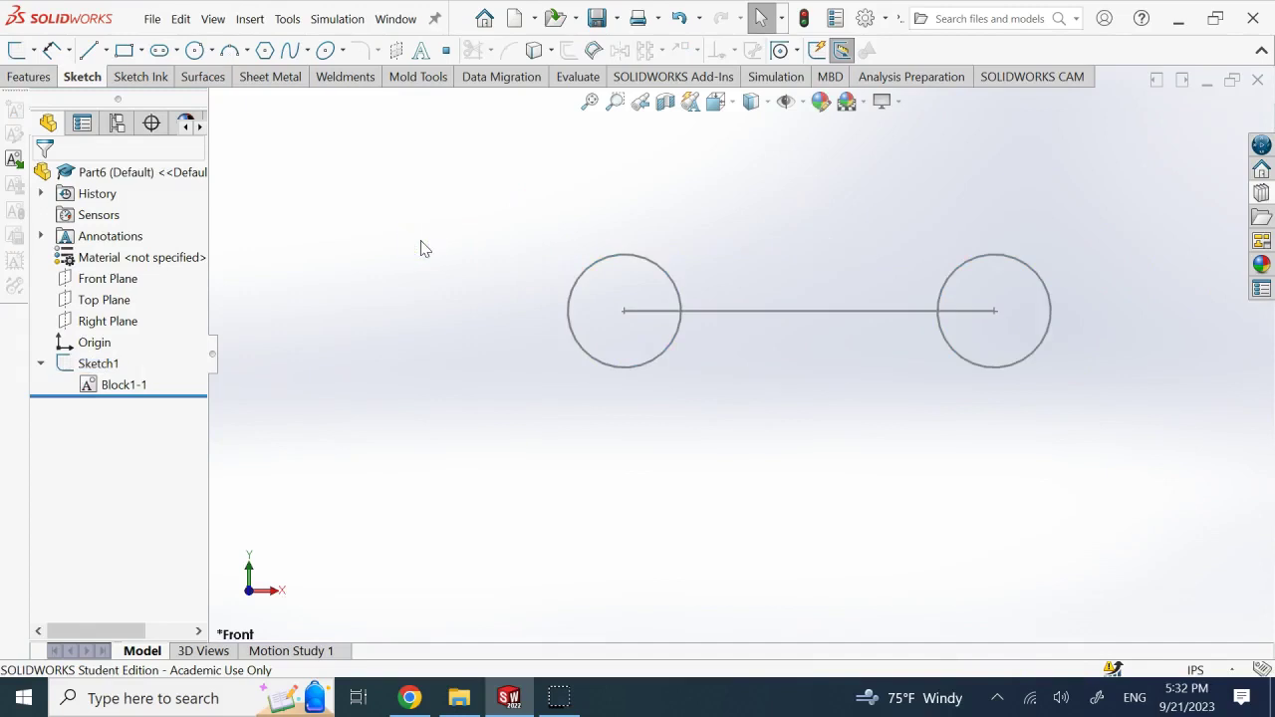
- Rename the sketch block under Sketch1 as link_block
right_click(128, 389)
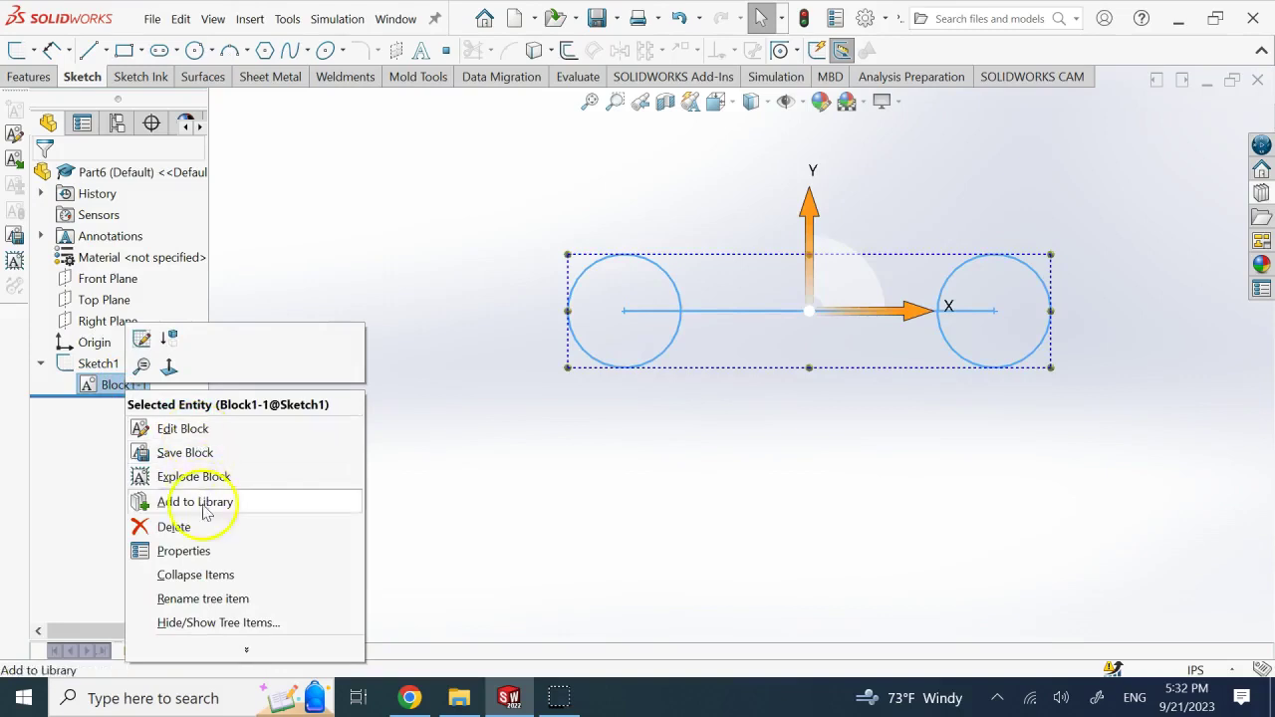
click(190, 550)
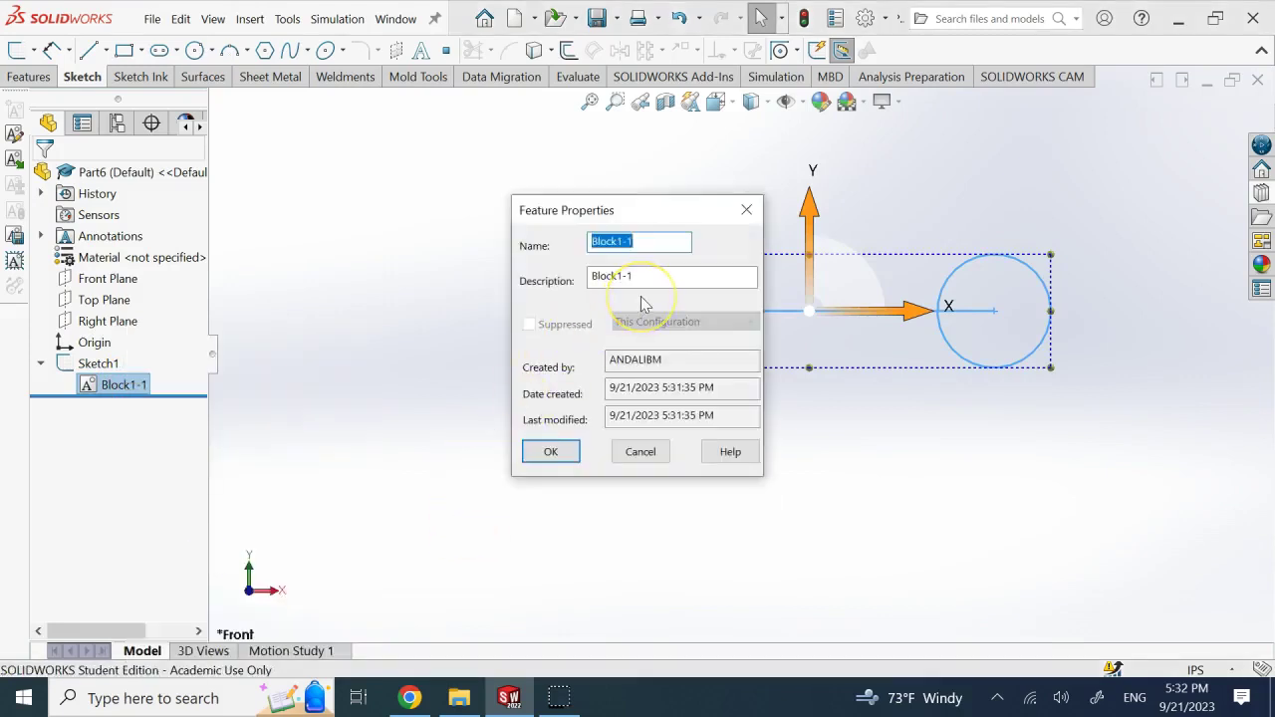
key(BackSpace)
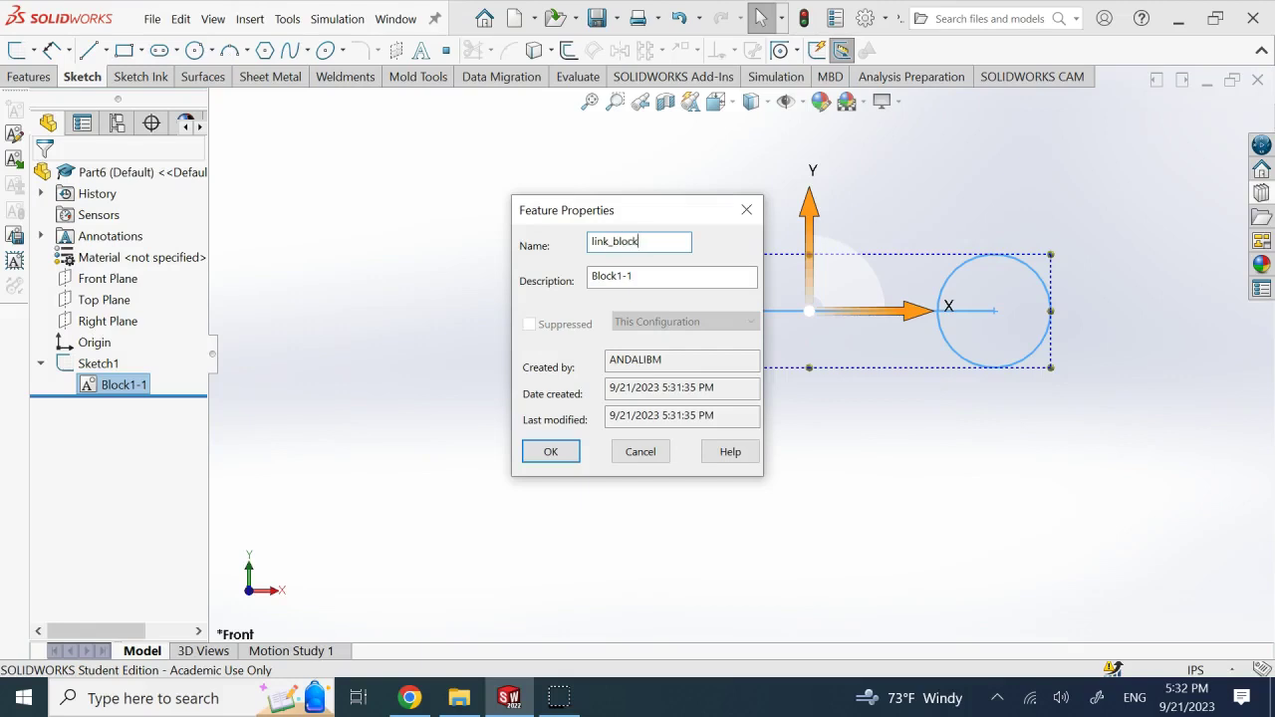
text(link_block)
key(Return)
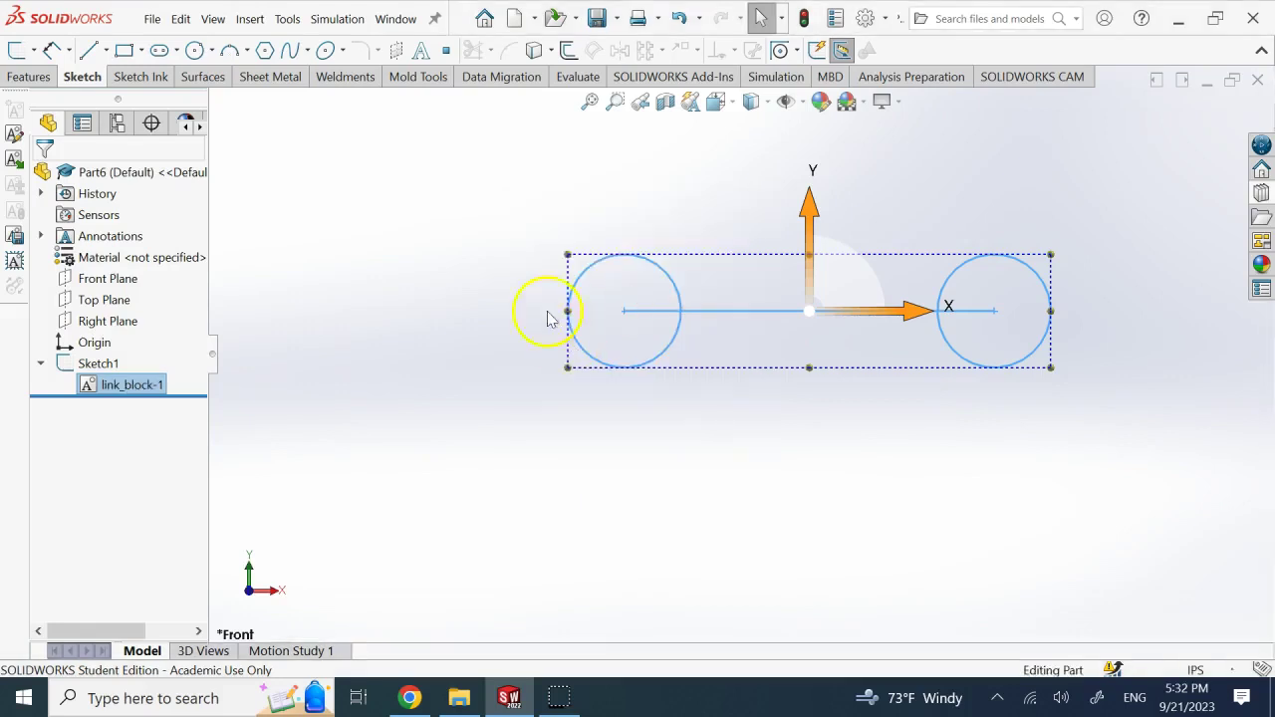
click(442, 225)
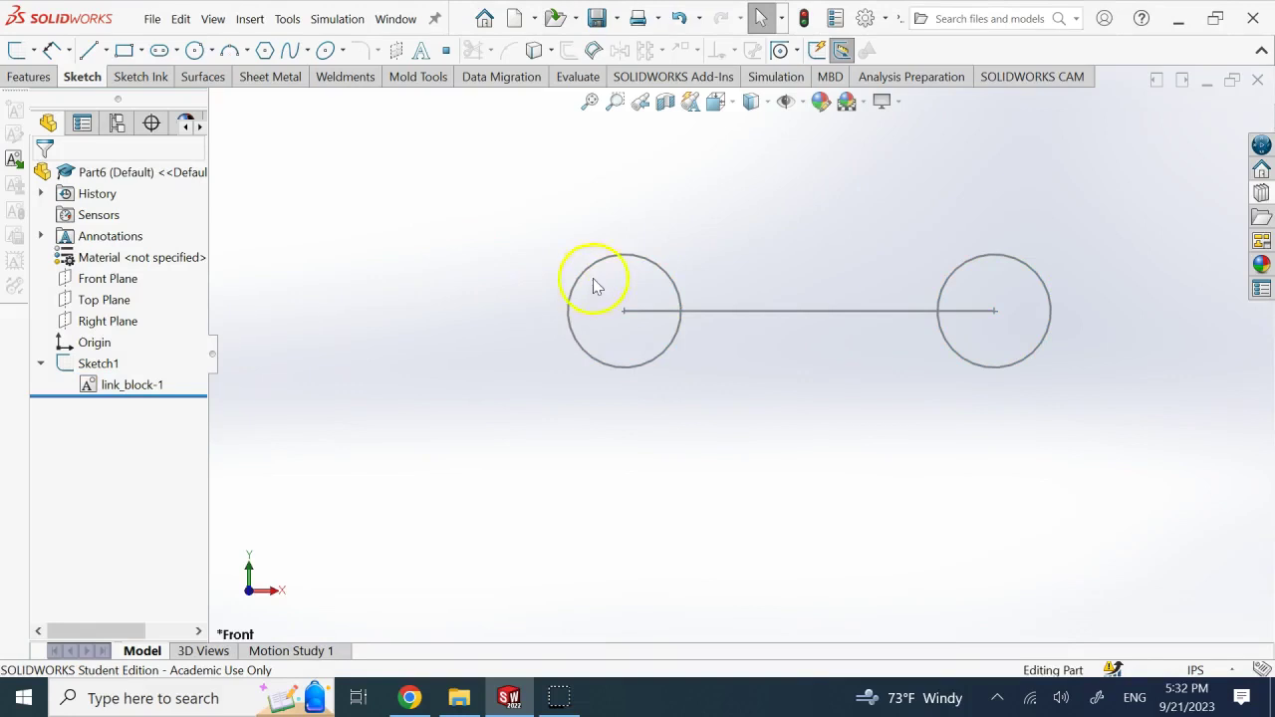
- Move the link block by its left circle until that circle is centred at about X -136 mm, Y -31 mm
drag(614, 269, 432, 221)
click(442, 402)
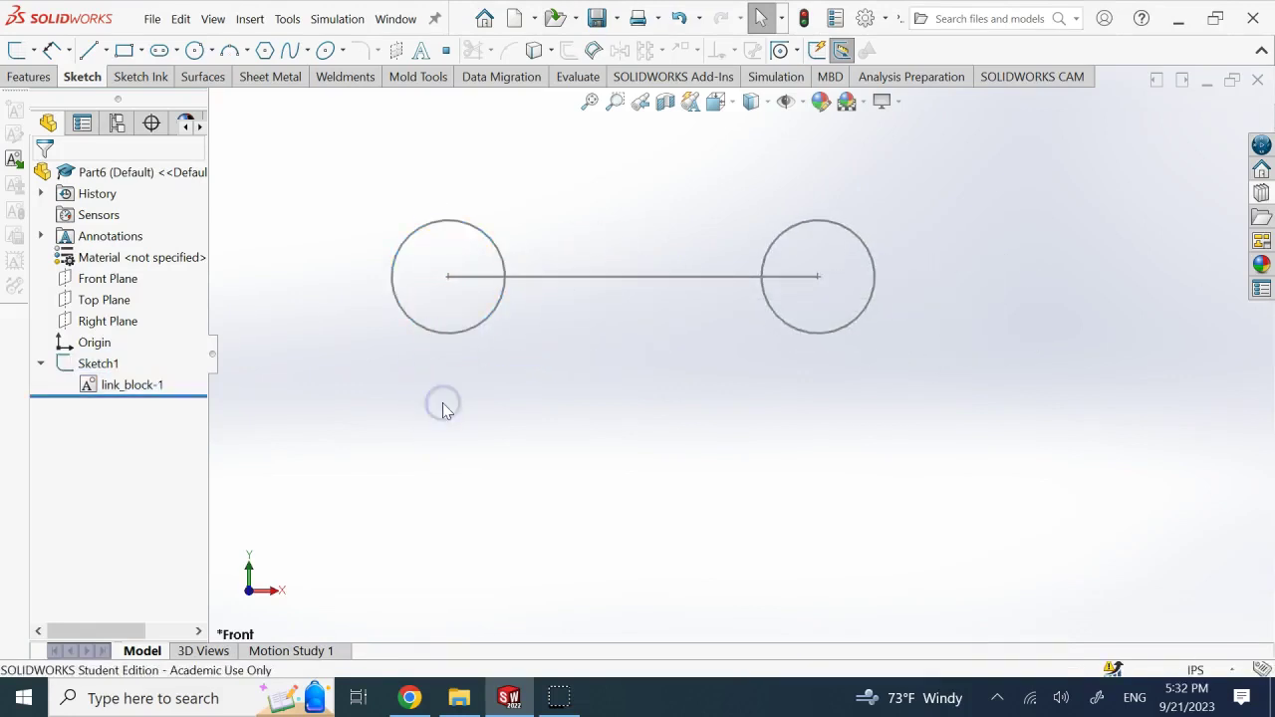
drag(510, 261, 551, 299)
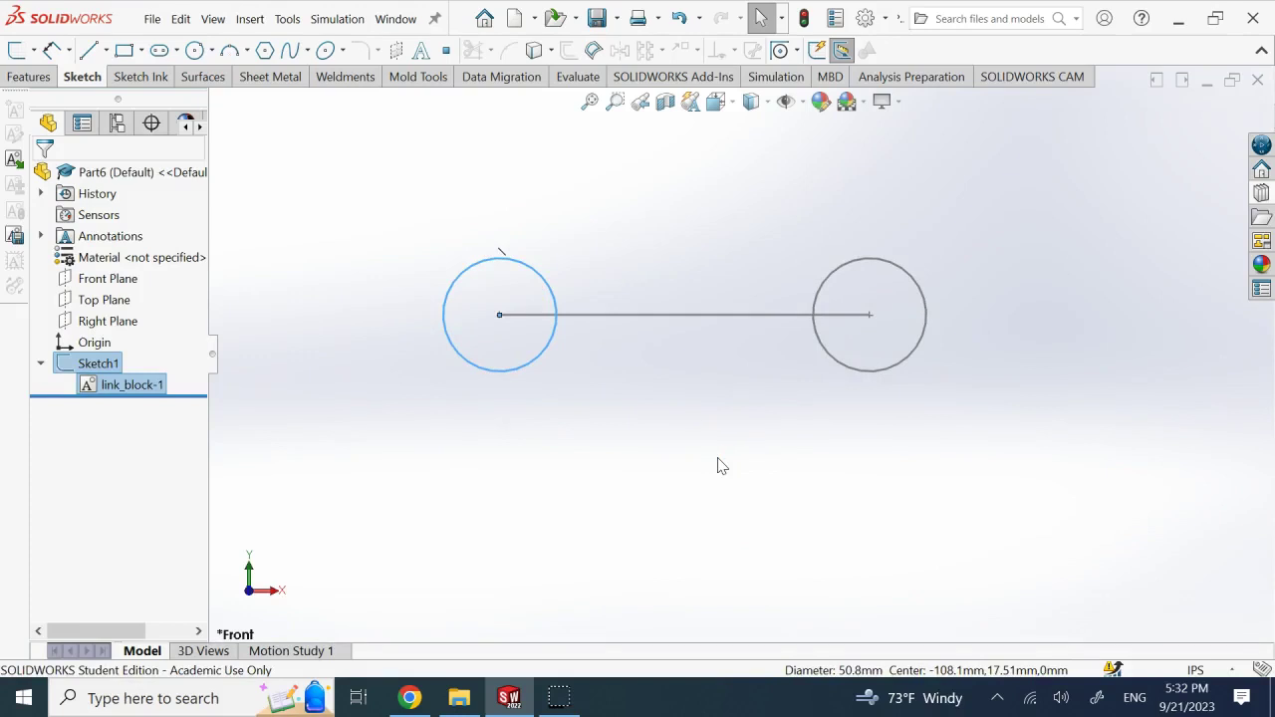
drag(545, 363, 480, 464)
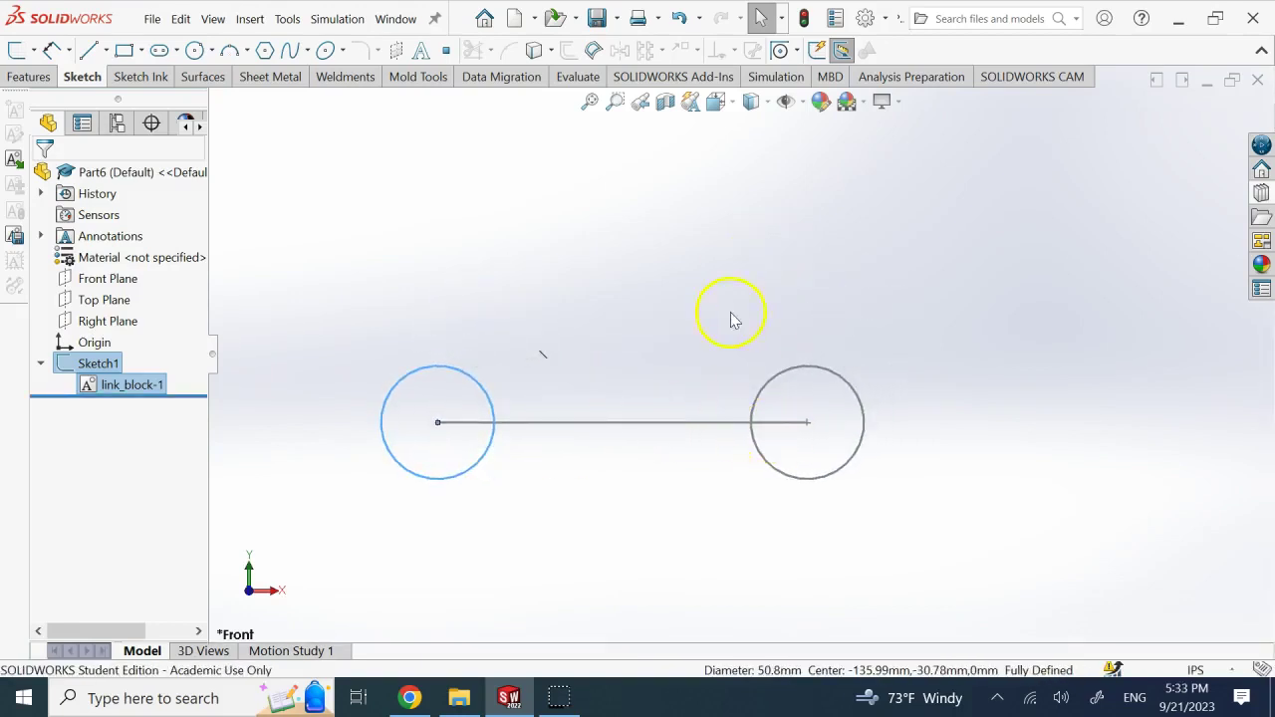
click(787, 278)
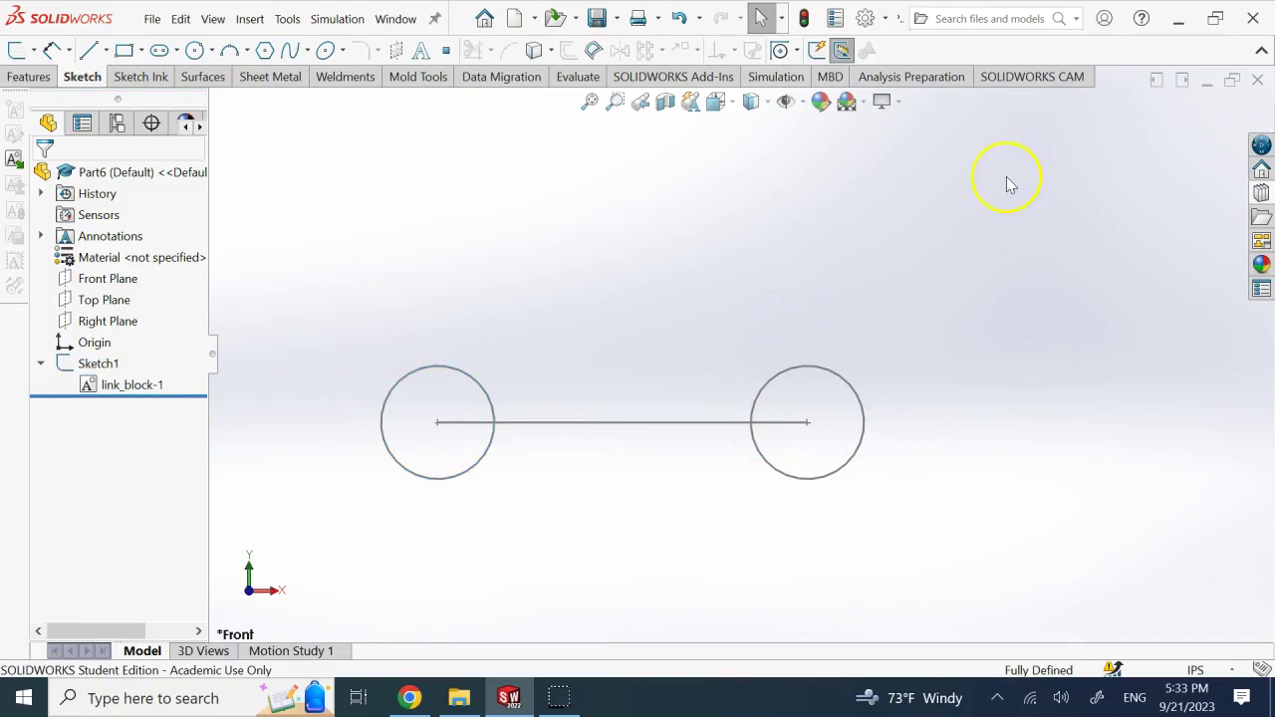
click(1016, 248)
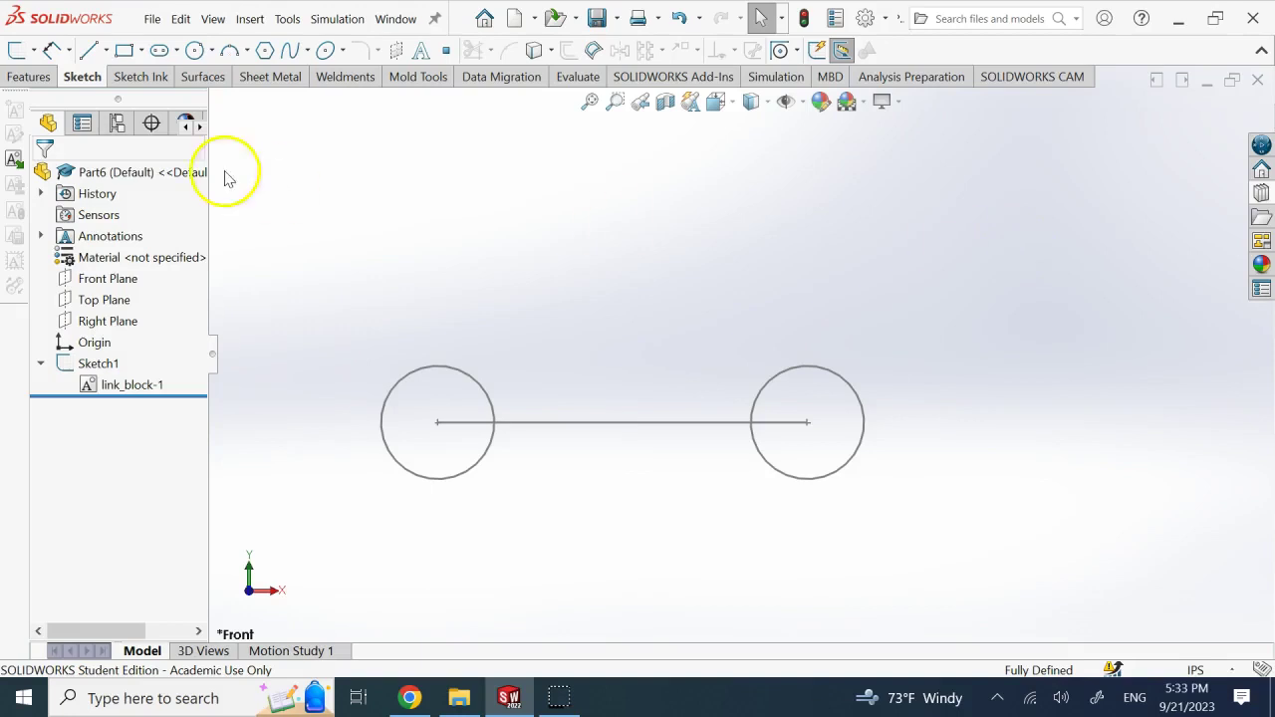
click(126, 279)
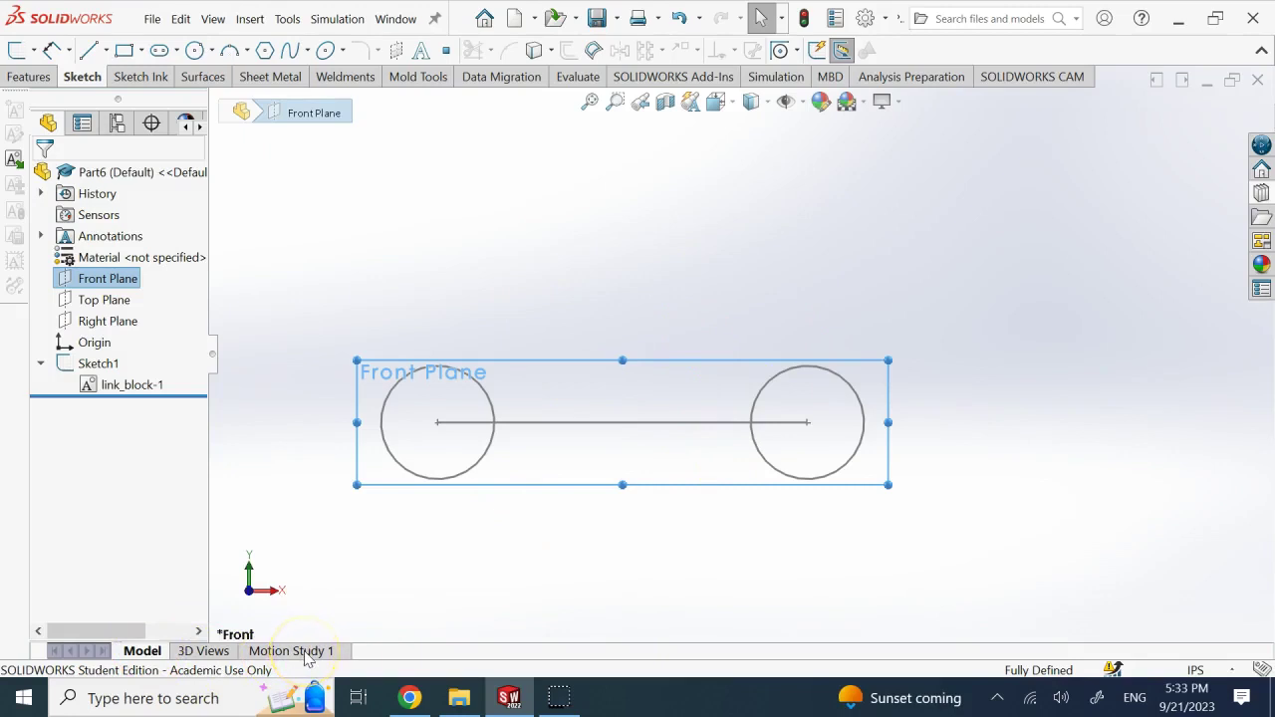
click(607, 269)
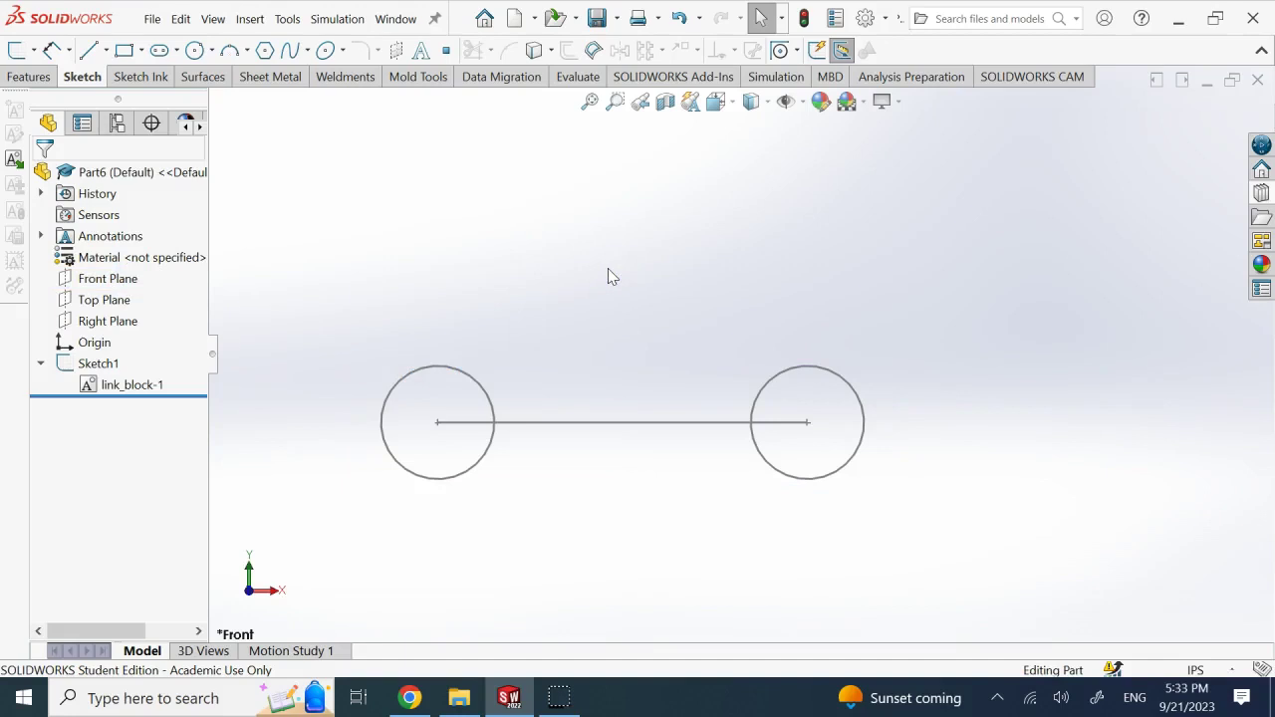
click(130, 387)
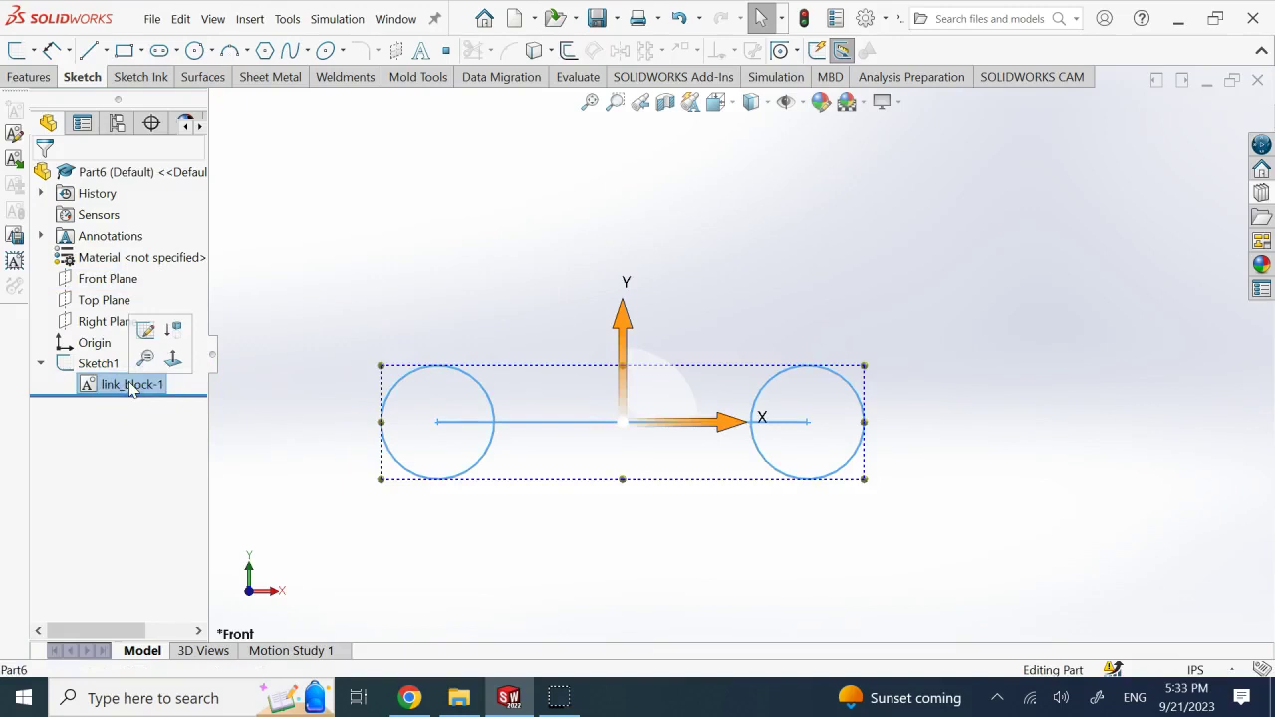
click(364, 284)
click(298, 326)
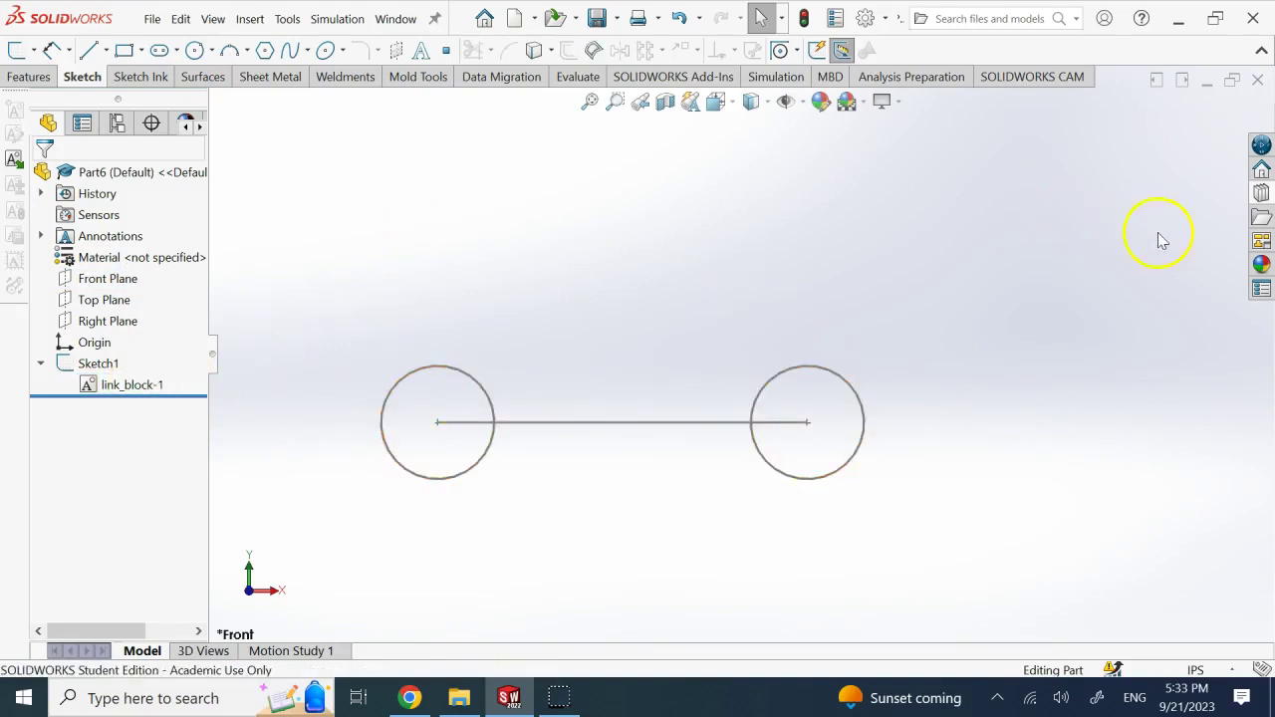
- Browse the top level of the design library and preview the stored link and pulleys blocks
click(1259, 194)
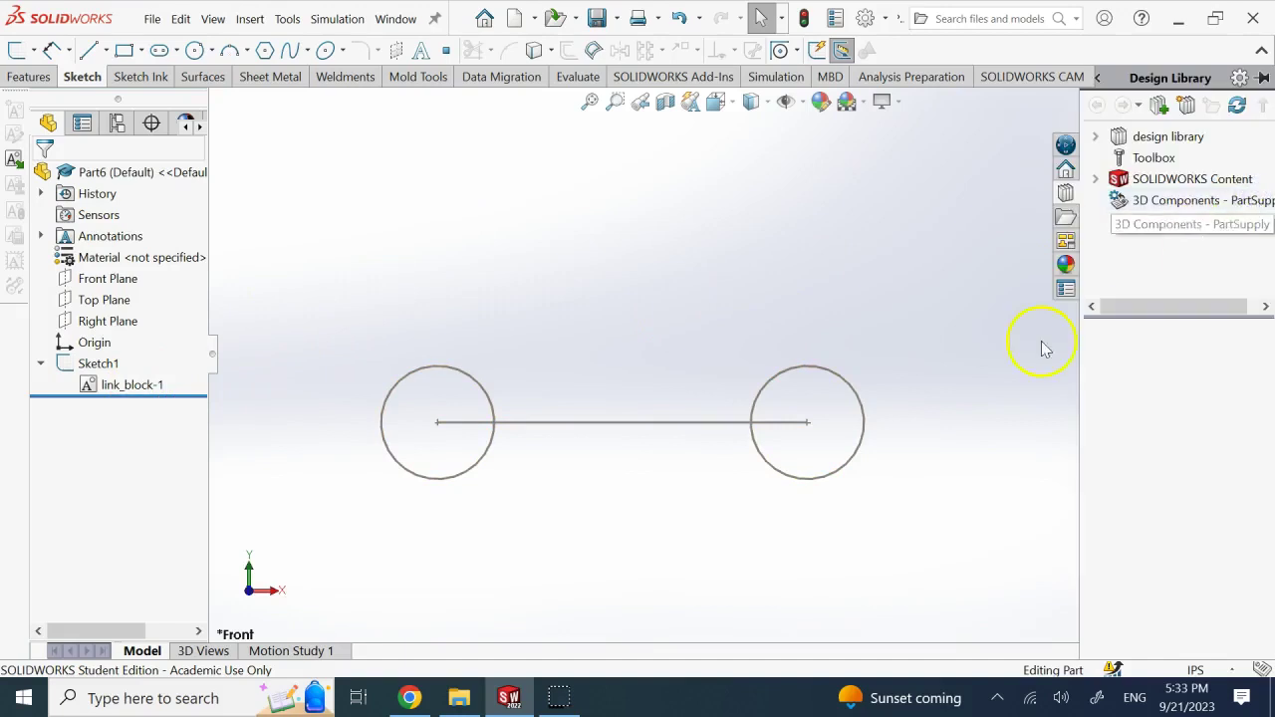
click(1189, 138)
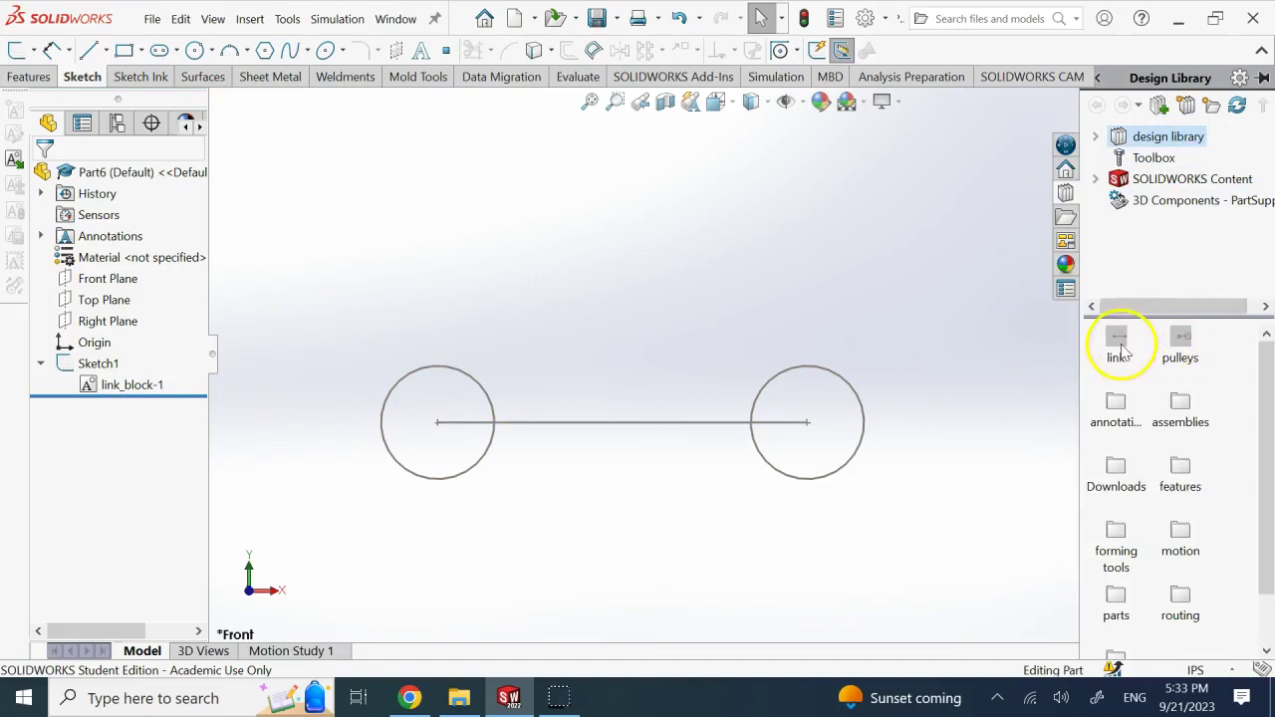
mouse_move(1122, 350)
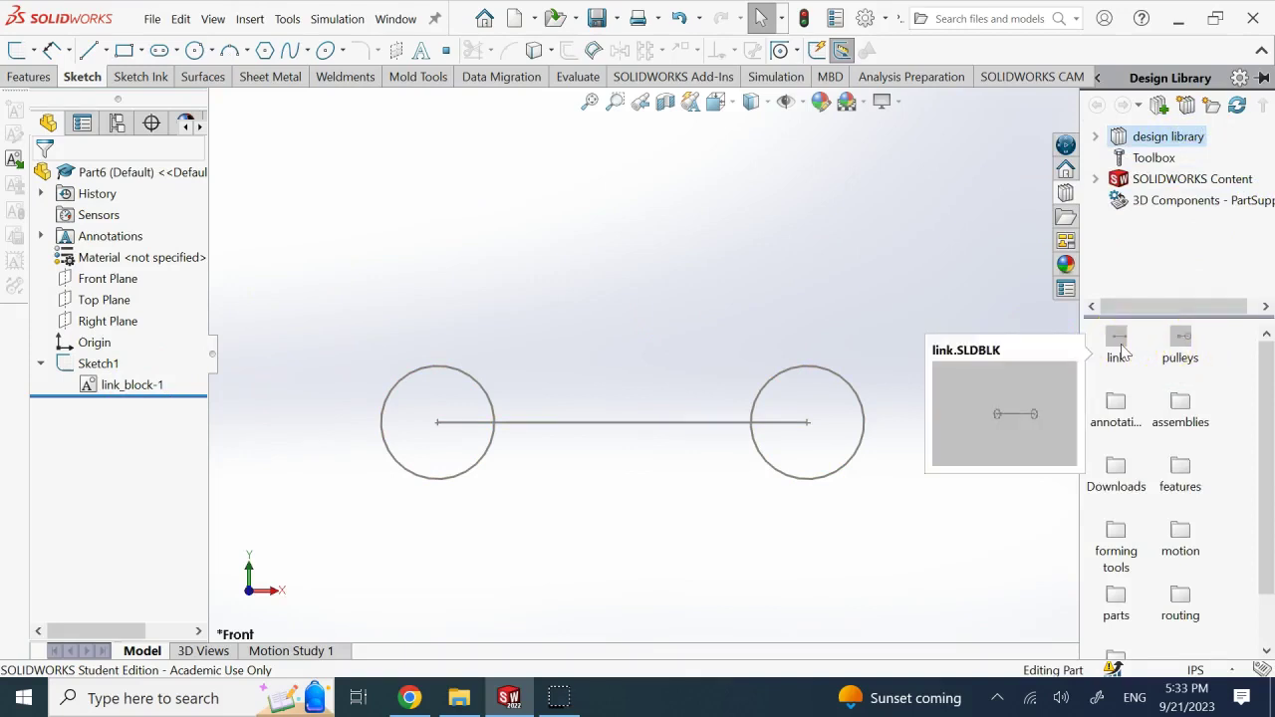
click(1116, 351)
click(1182, 342)
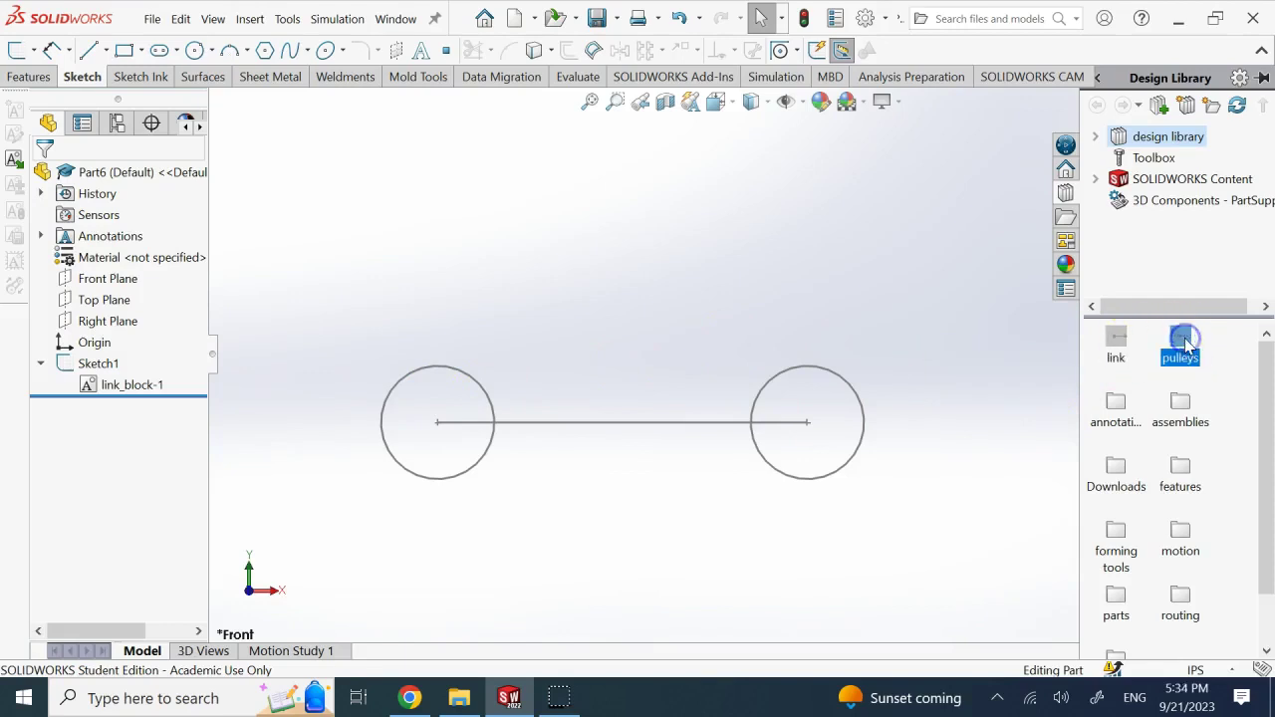
mouse_move(1184, 342)
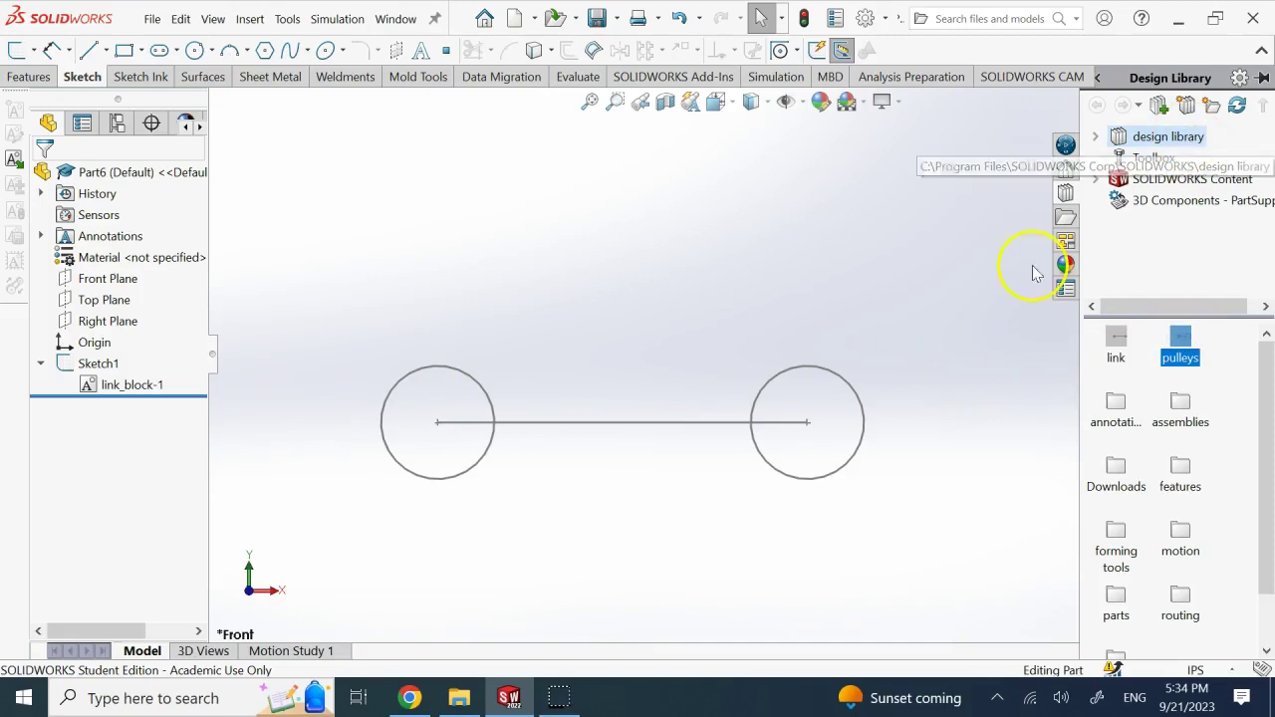
click(617, 17)
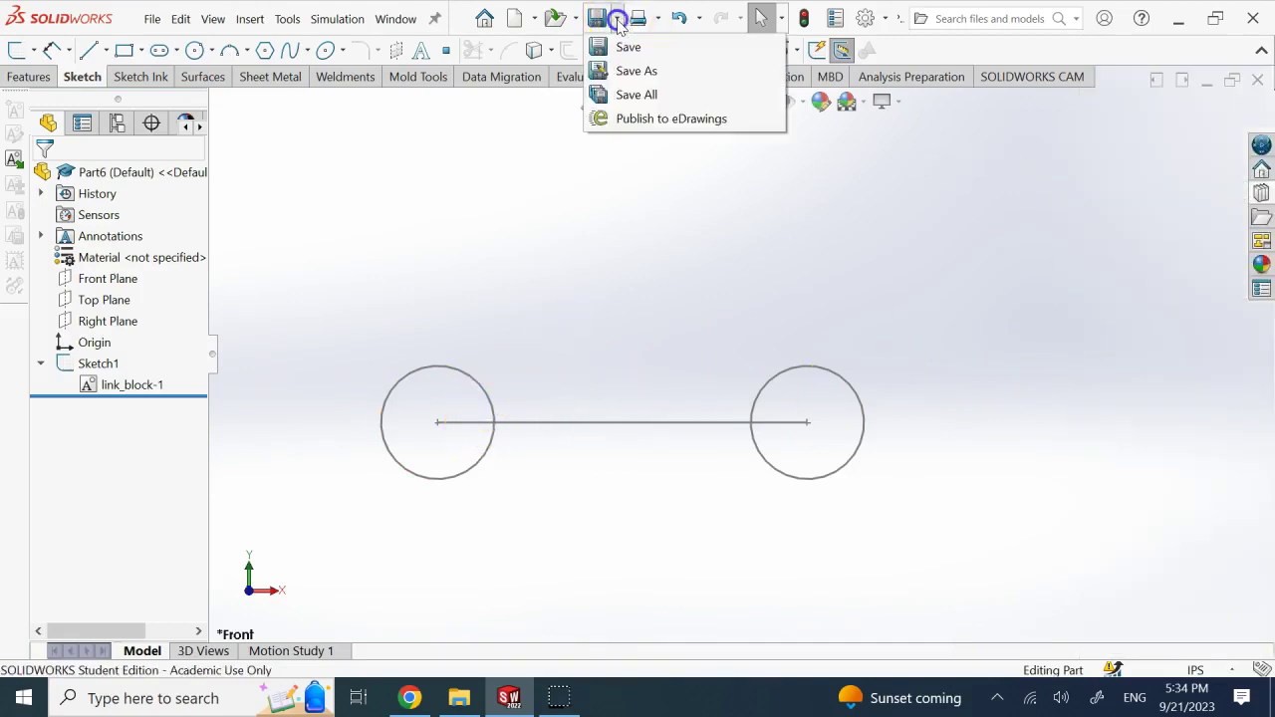
click(633, 71)
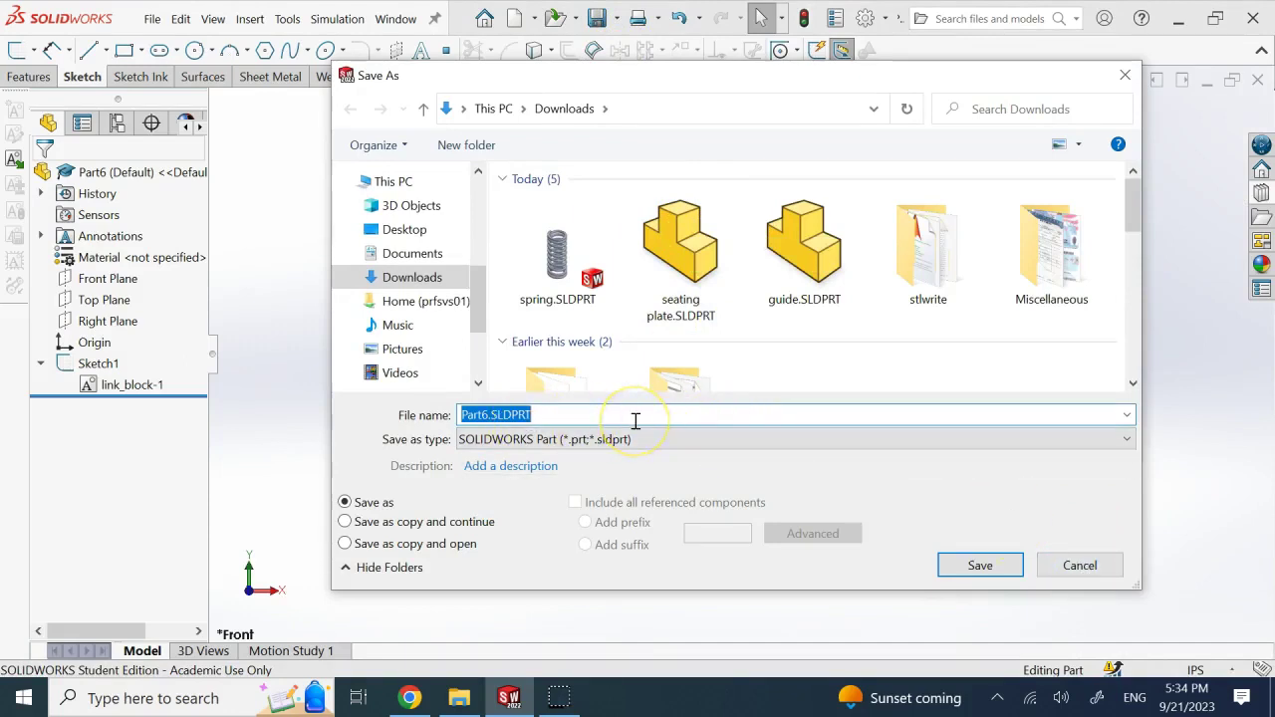
click(1094, 566)
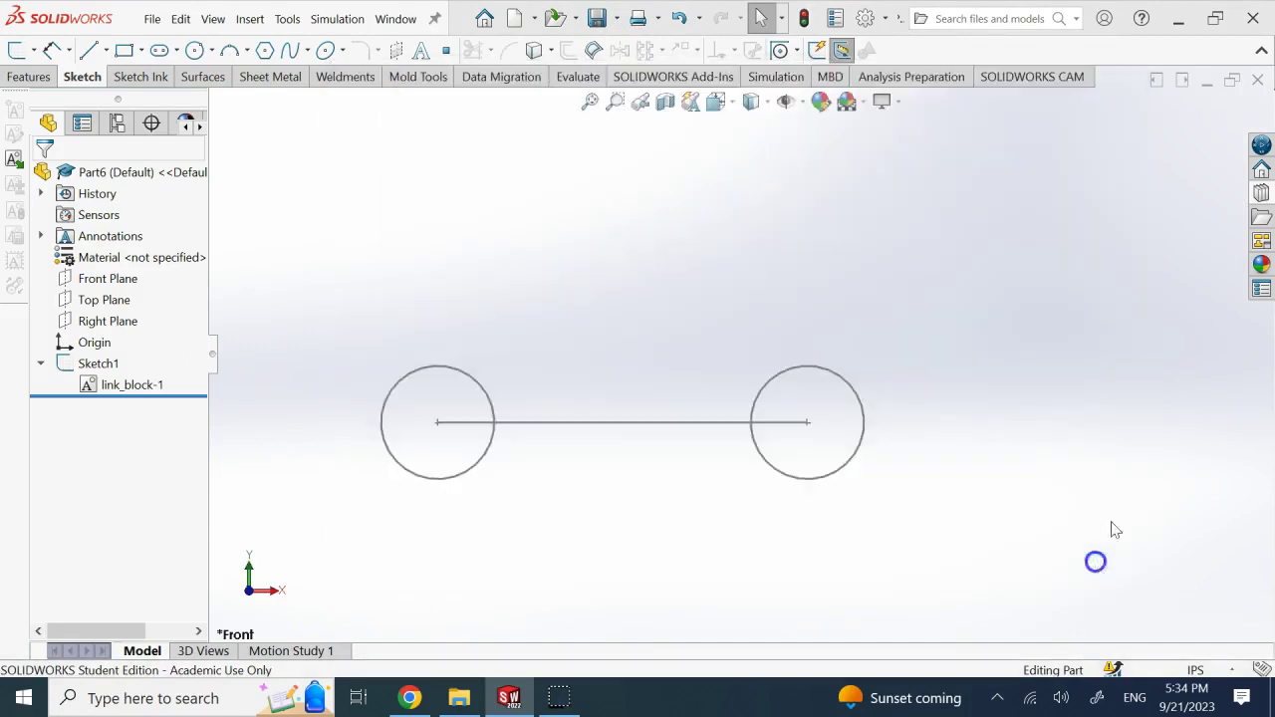
- Look at the design library's stored blocks again and return to the model
click(1260, 193)
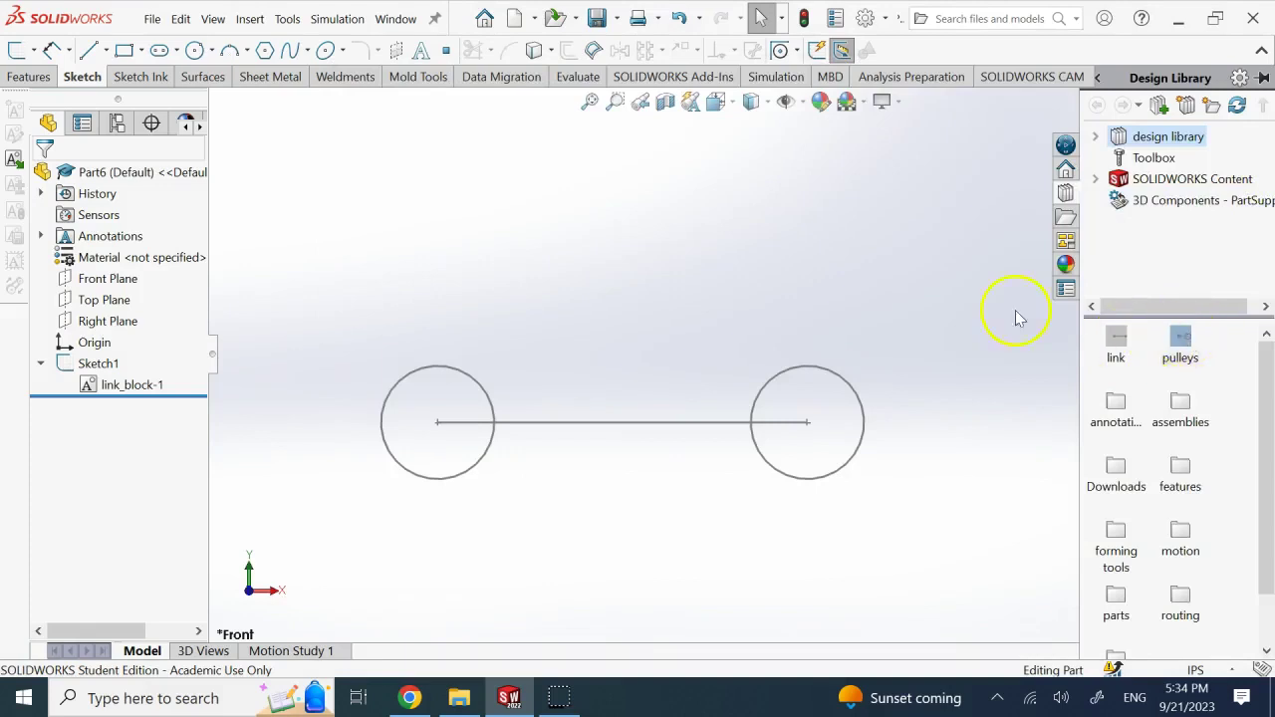
click(800, 276)
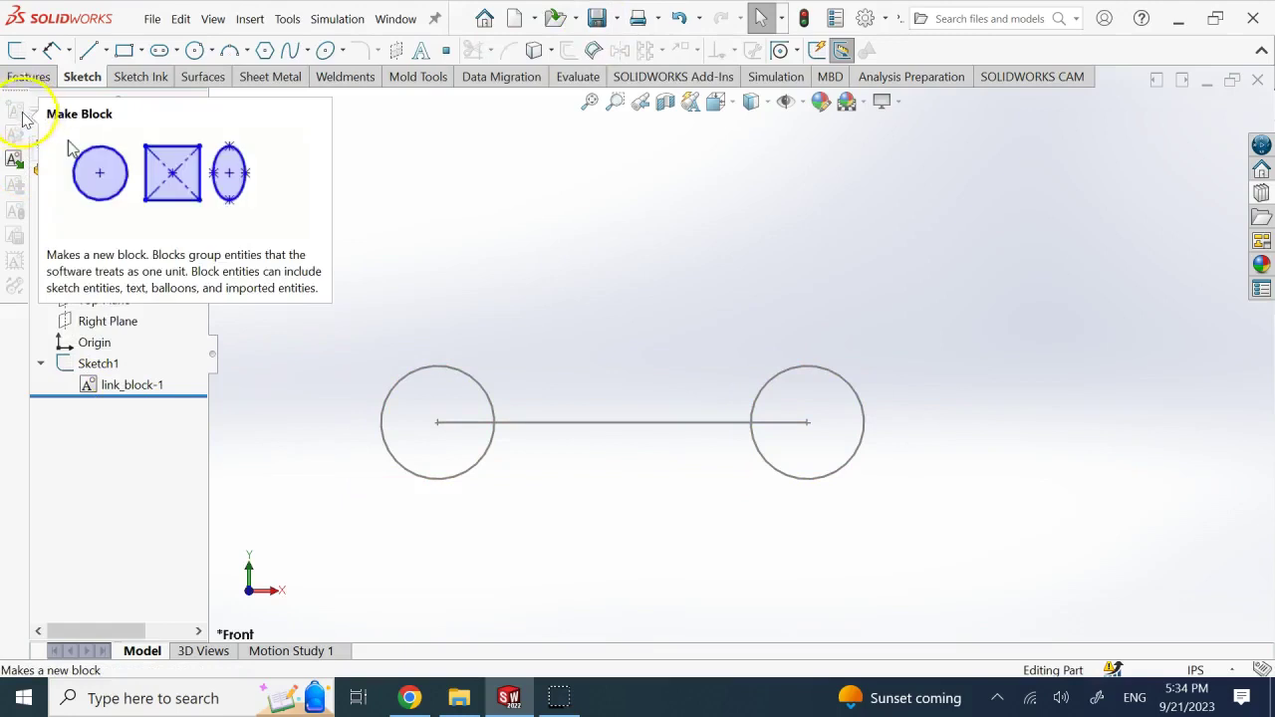
click(424, 230)
click(122, 390)
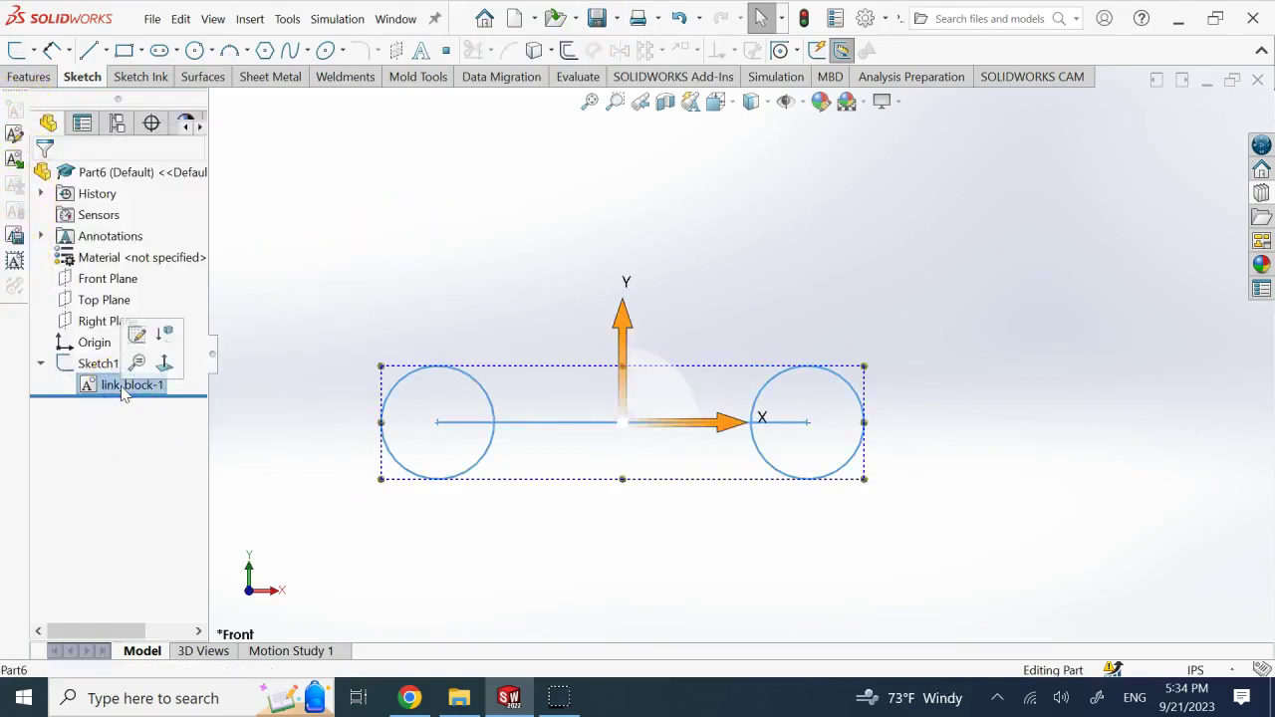
click(15, 236)
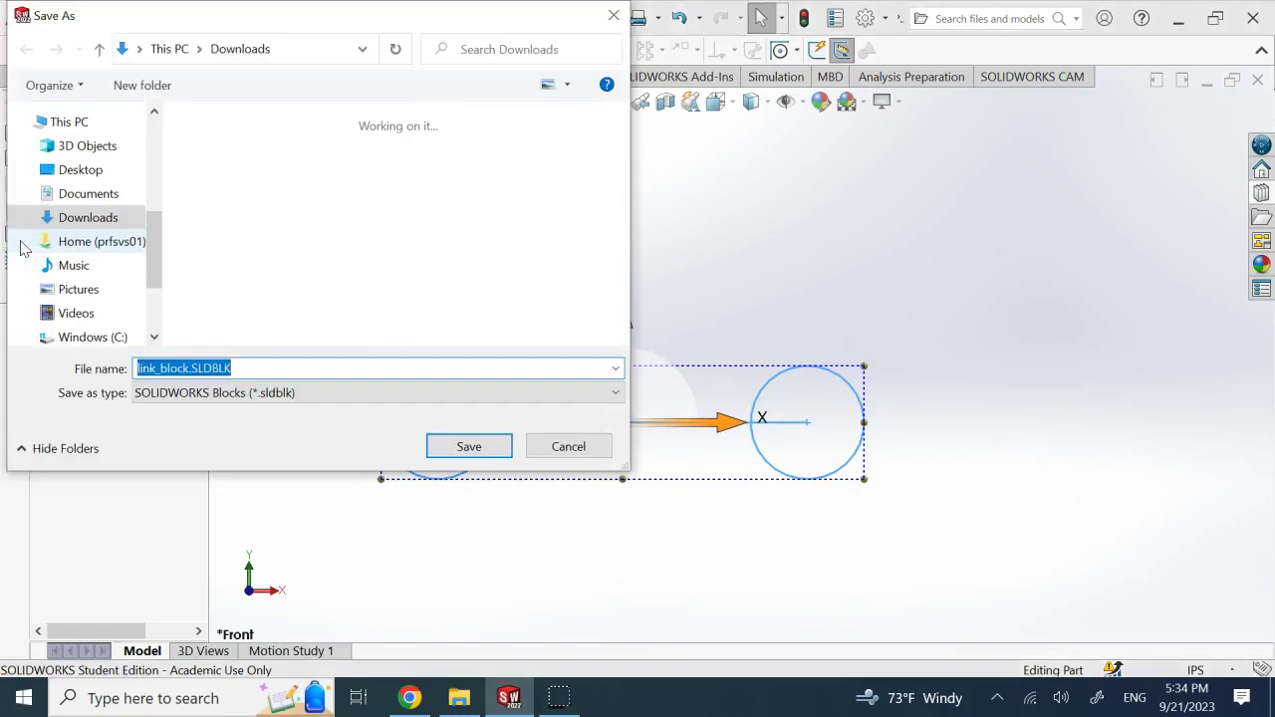
click(267, 362)
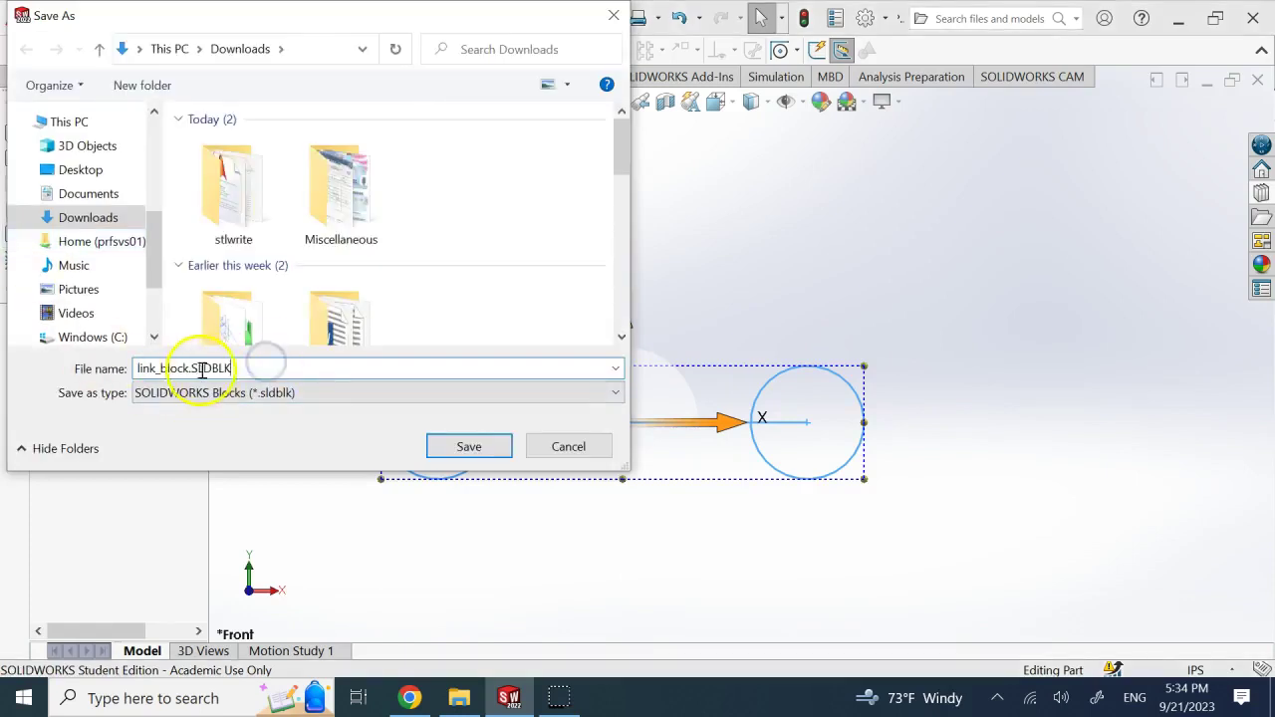
drag(192, 369, 215, 368)
click(244, 368)
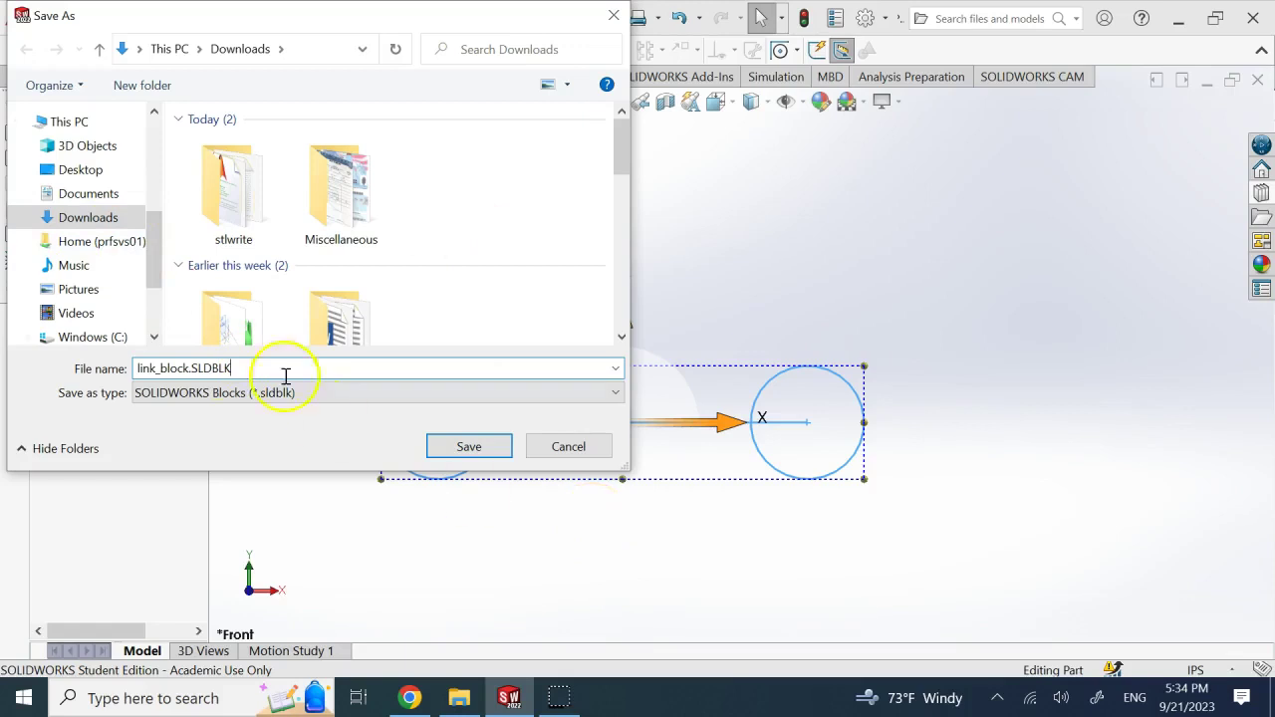
click(563, 447)
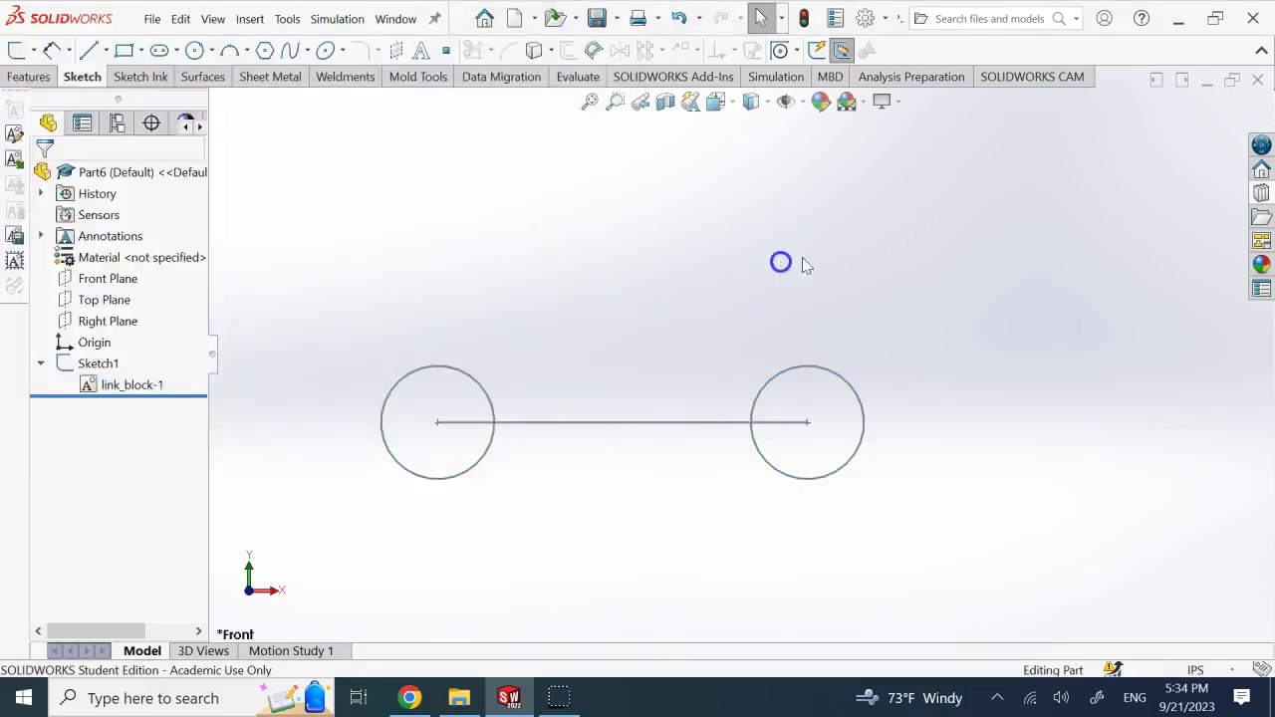
click(1260, 194)
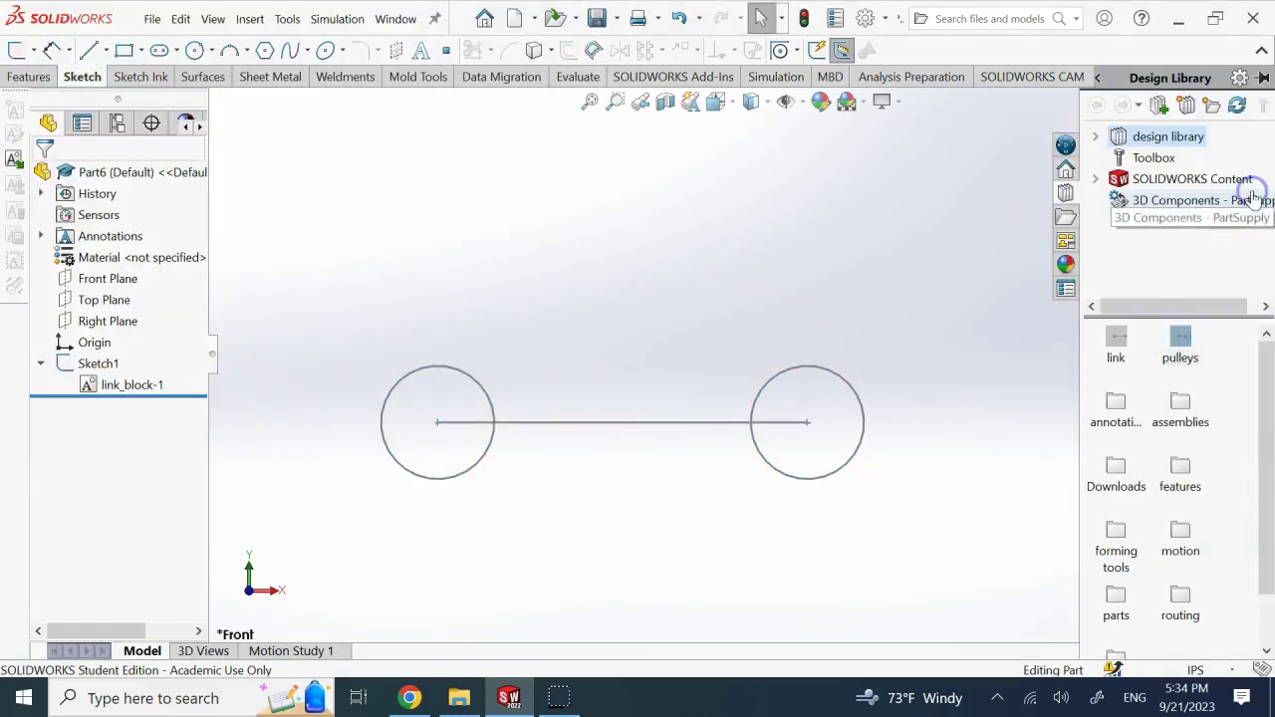
click(1119, 341)
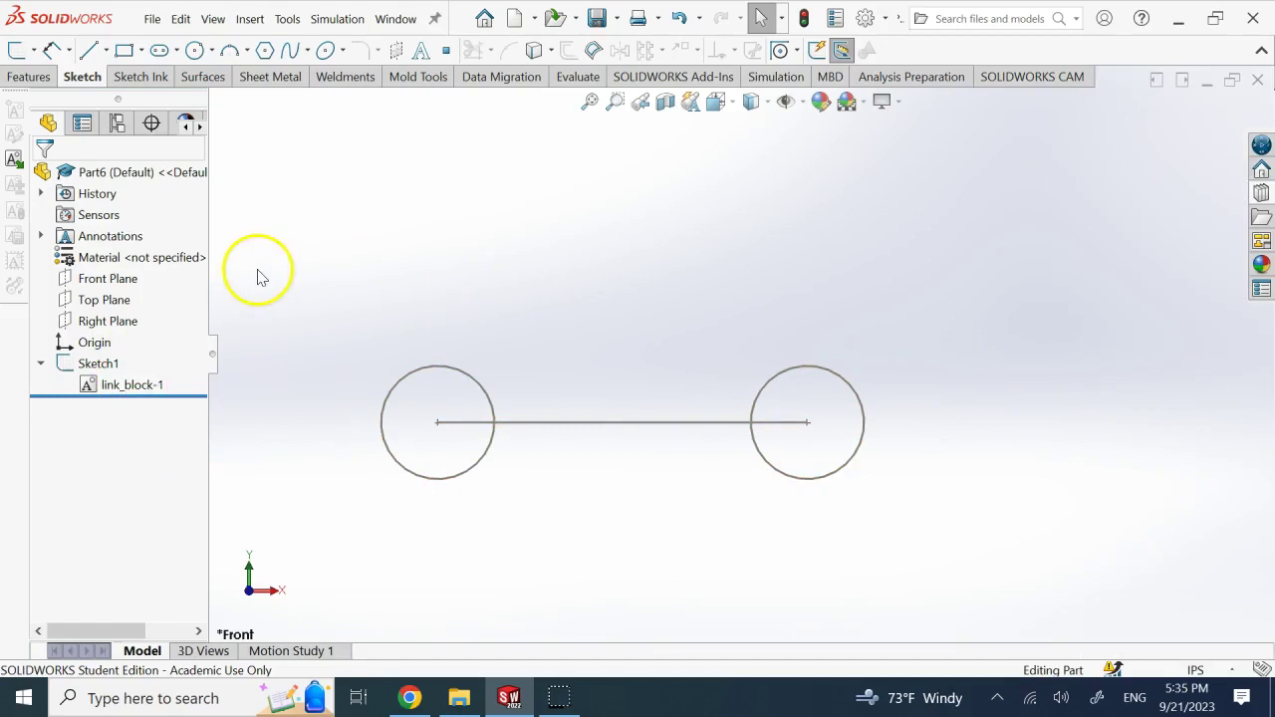
drag(337, 305, 954, 520)
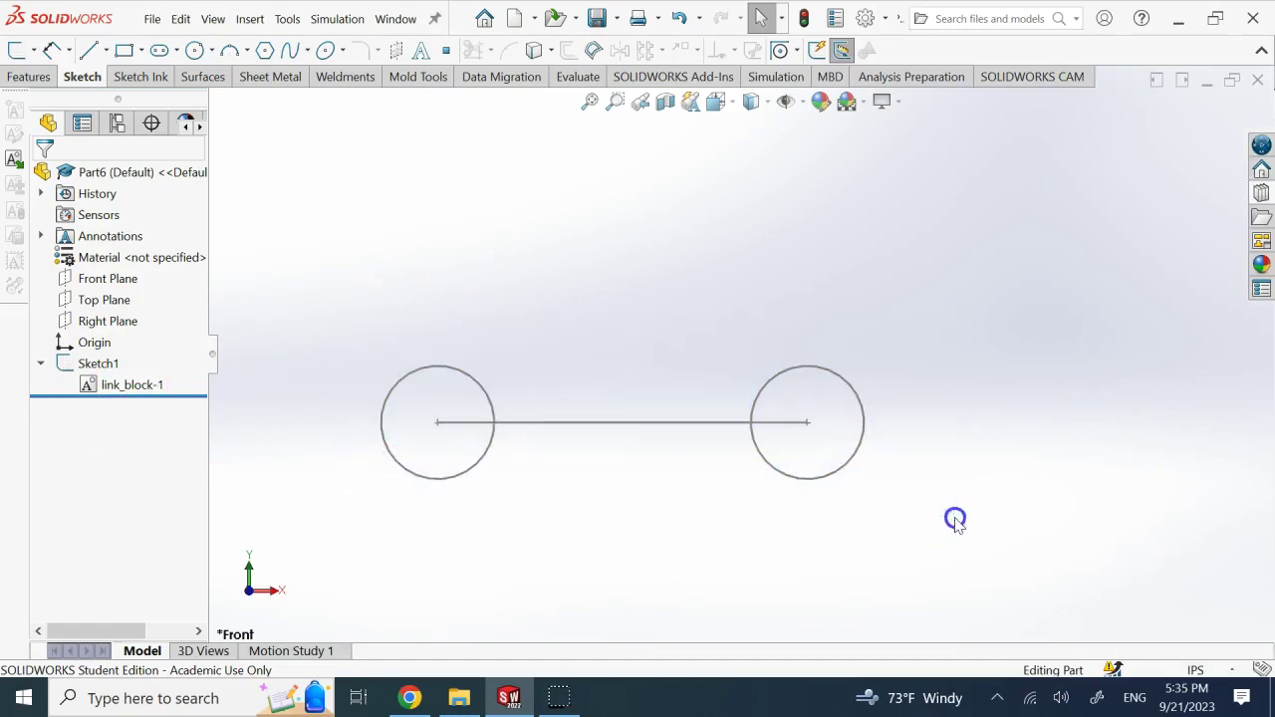
- Delete the link_block block from Sketch1 and reopen Sketch1 for editing
right_click(113, 384)
click(189, 512)
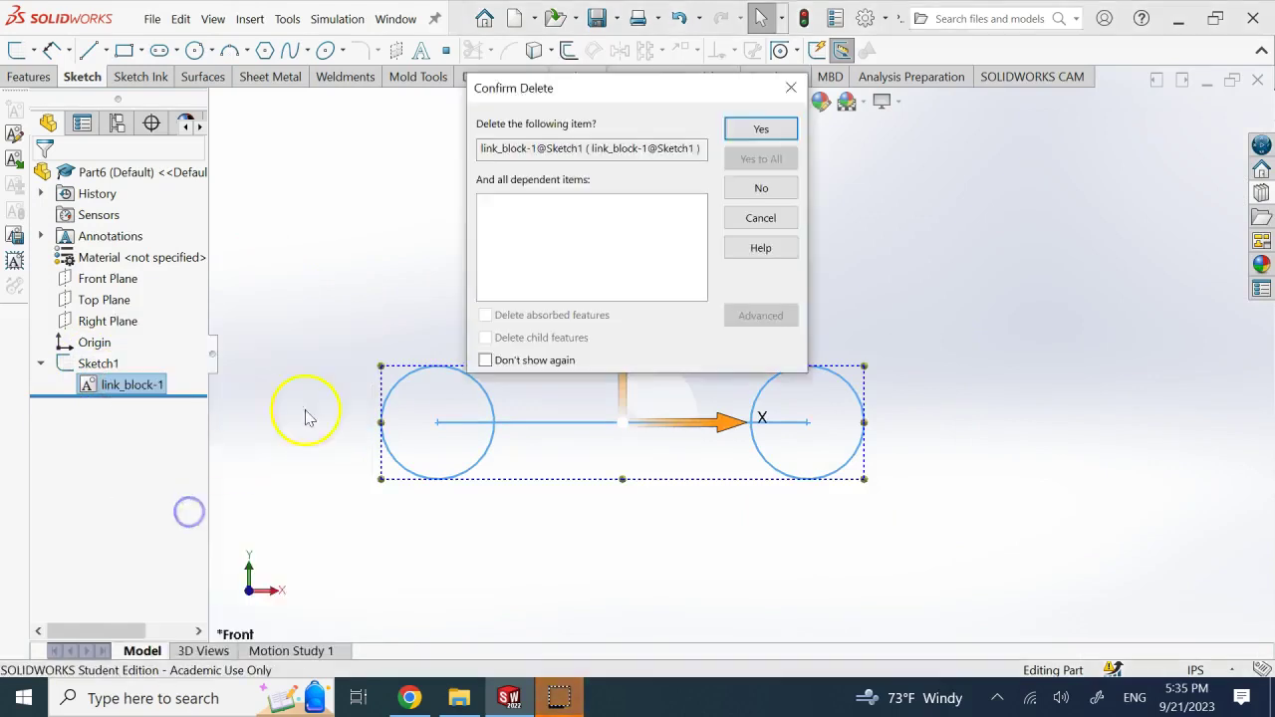
click(761, 129)
click(57, 347)
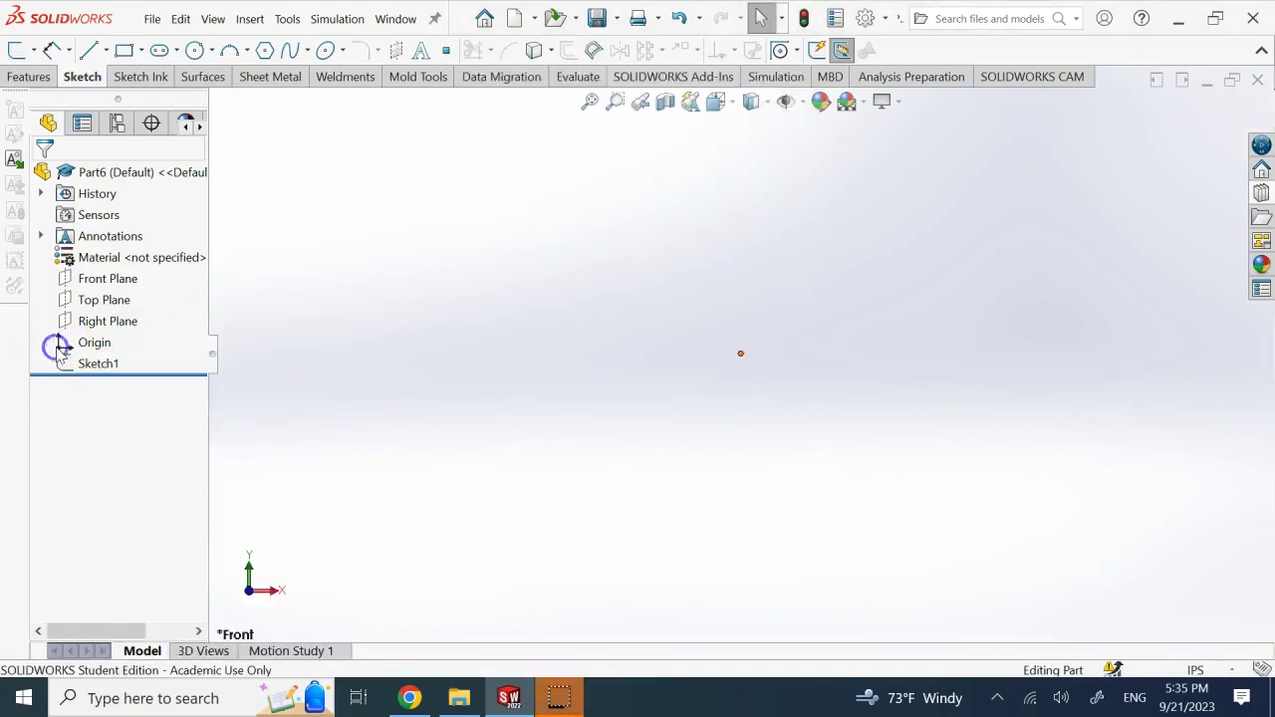
click(85, 364)
click(92, 316)
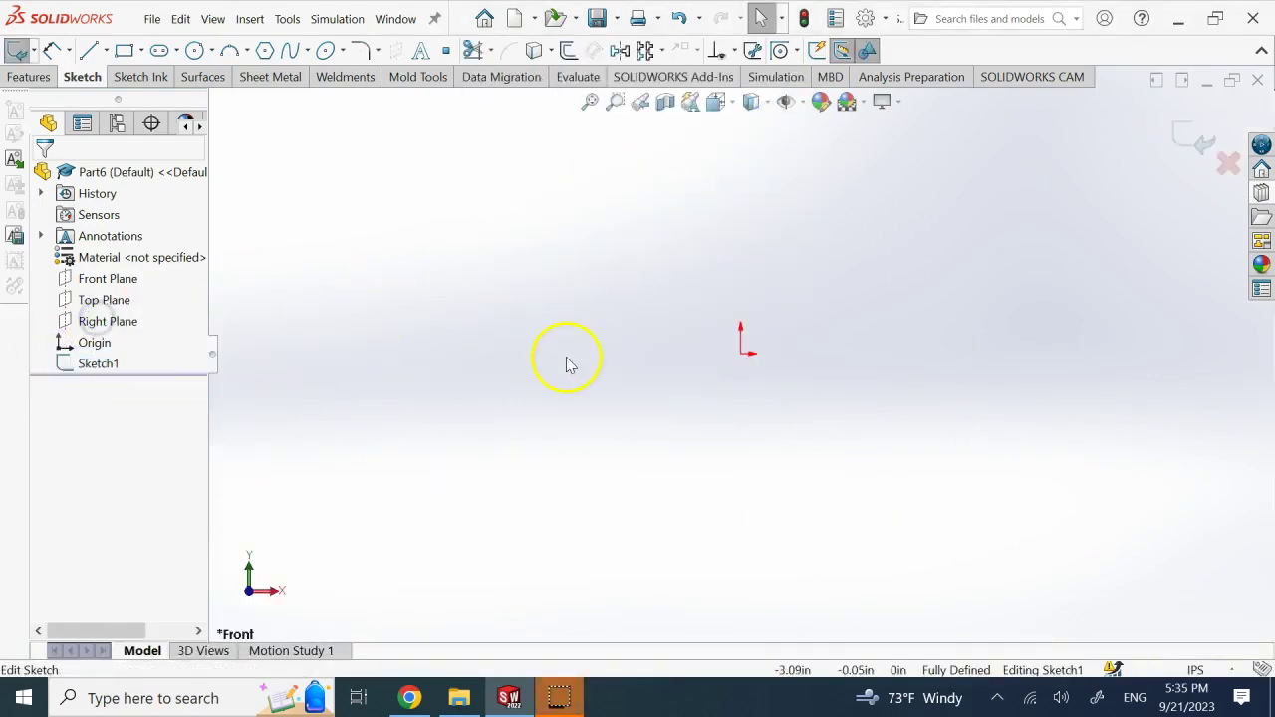
- Insert four instances of the design library's link block around the sketch origin at scale 1 and 0deg
click(1260, 193)
click(1117, 345)
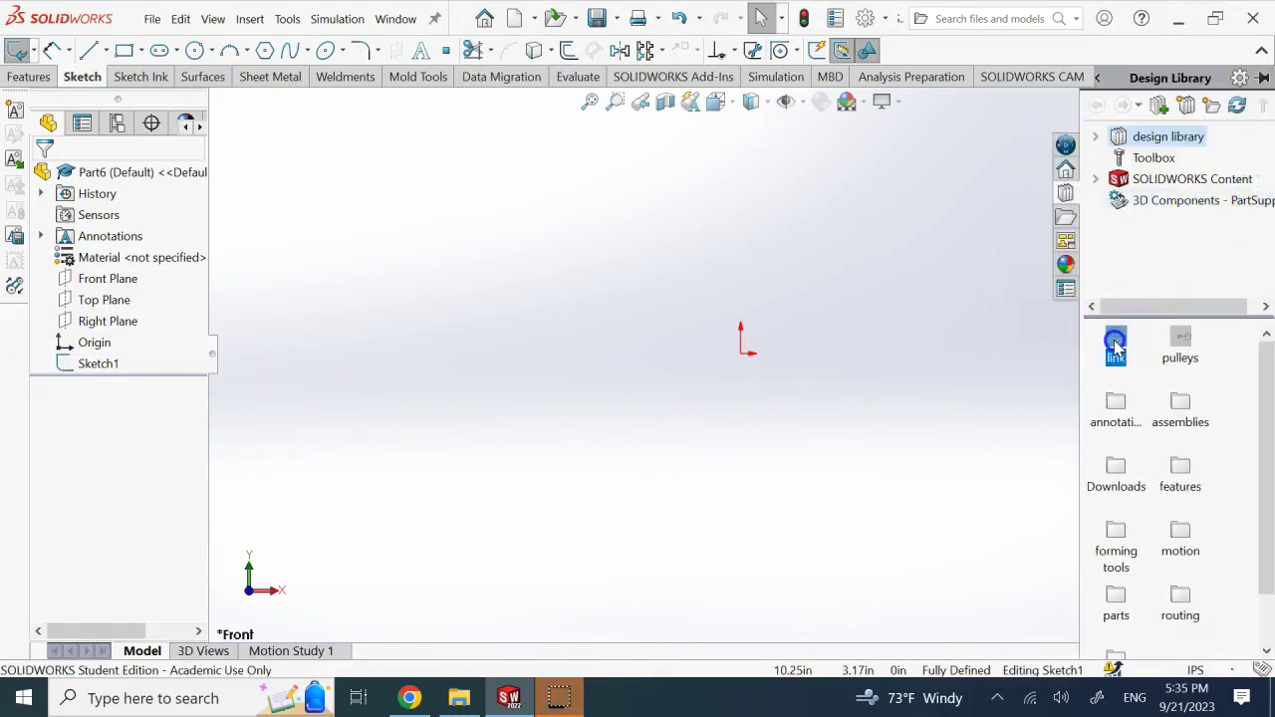
drag(1116, 343, 732, 325)
mouse_move(483, 319)
mouse_down()
mouse_move(706, 585)
mouse_move(558, 468)
mouse_up()
click(539, 455)
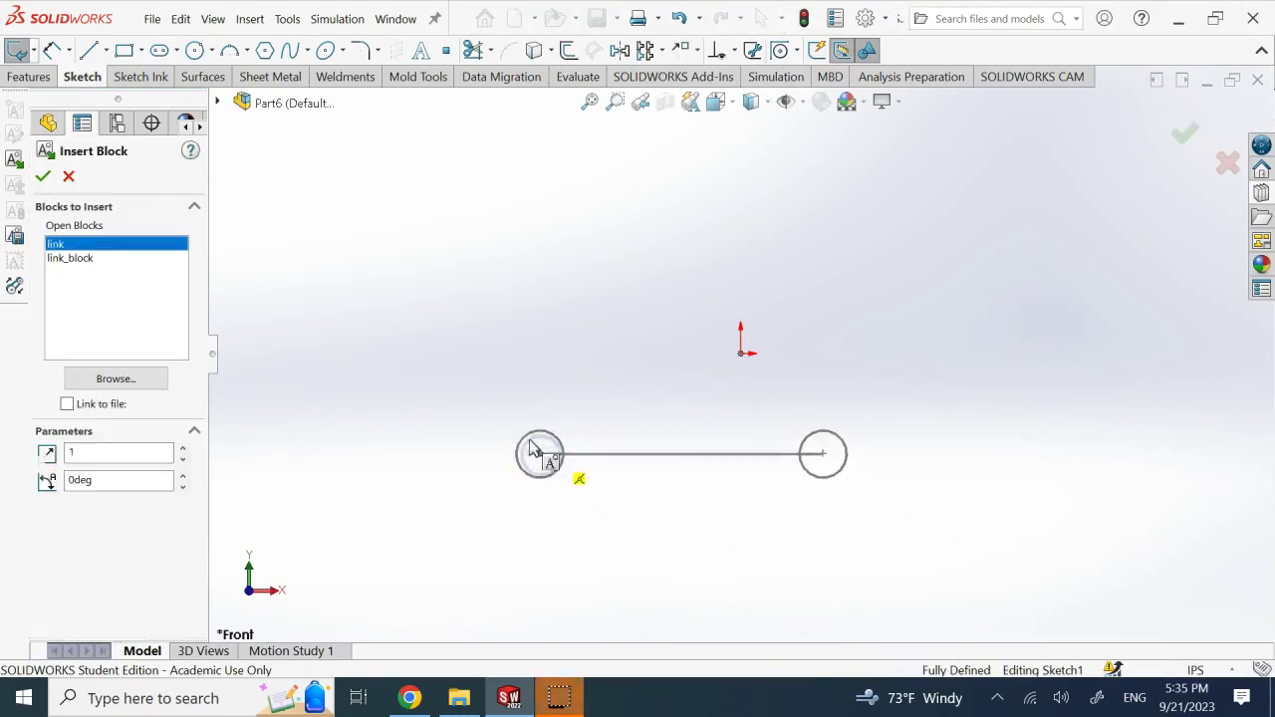
click(439, 318)
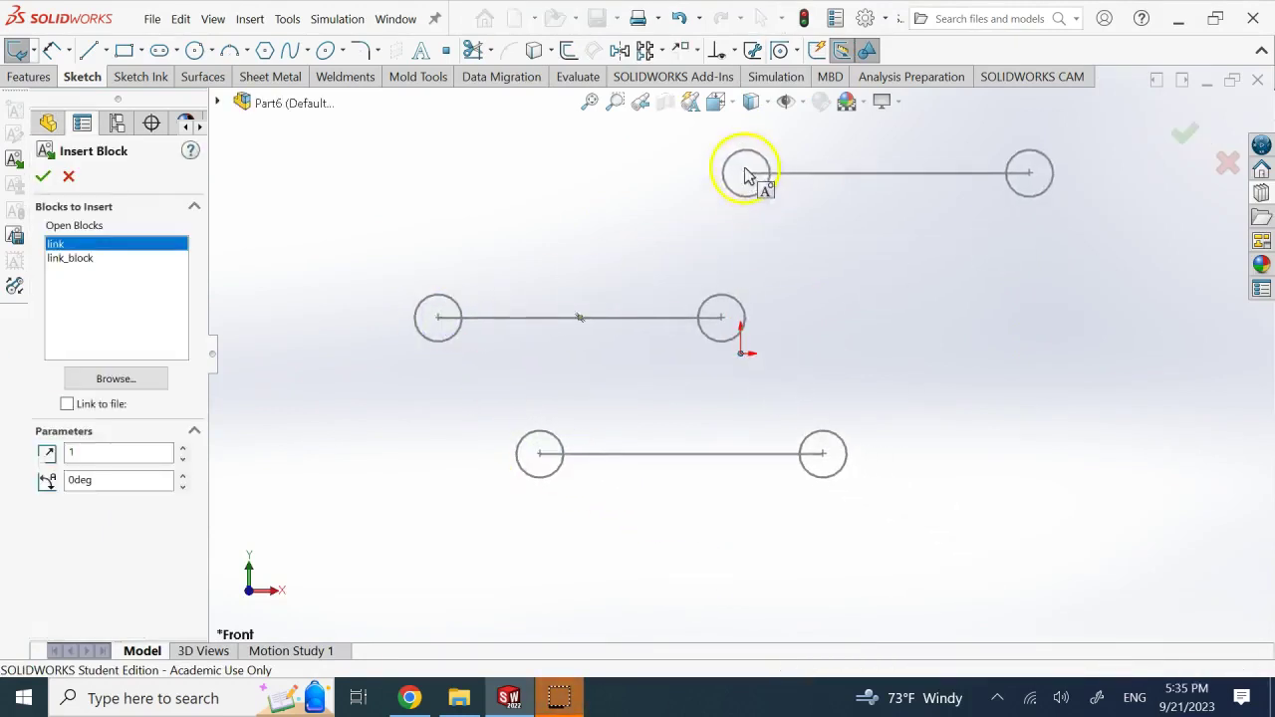
click(741, 163)
click(917, 318)
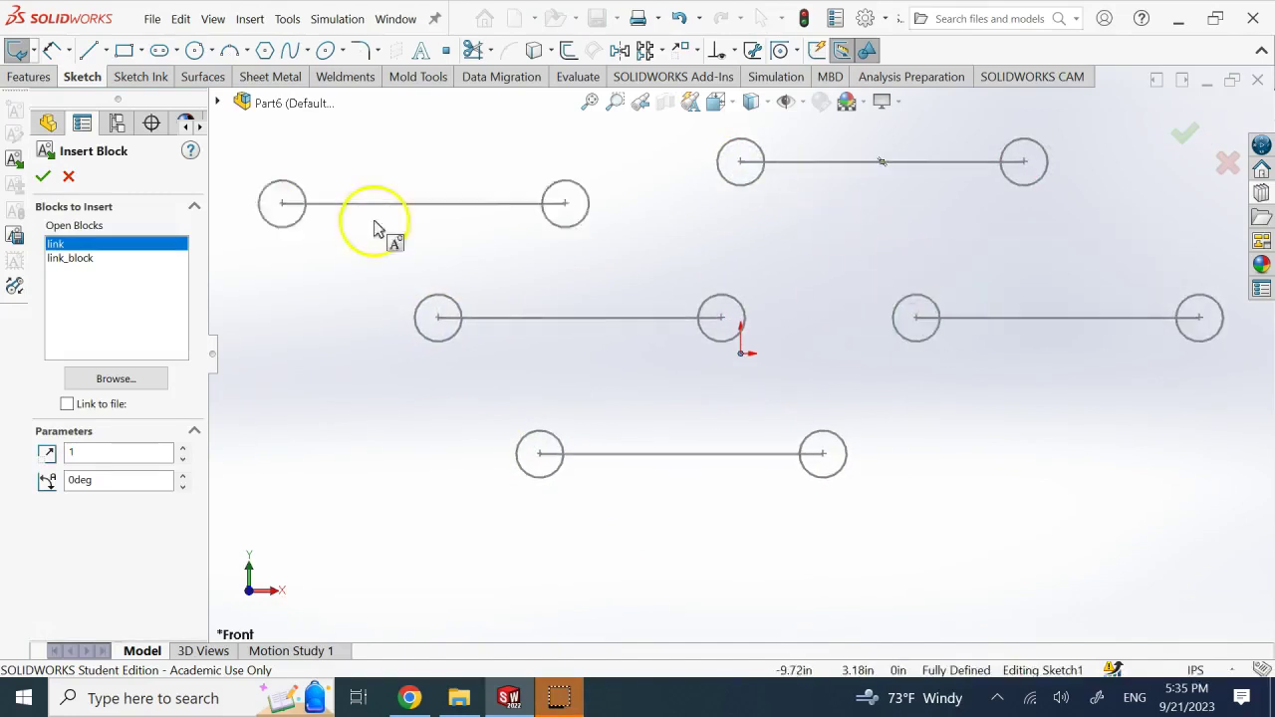
click(44, 177)
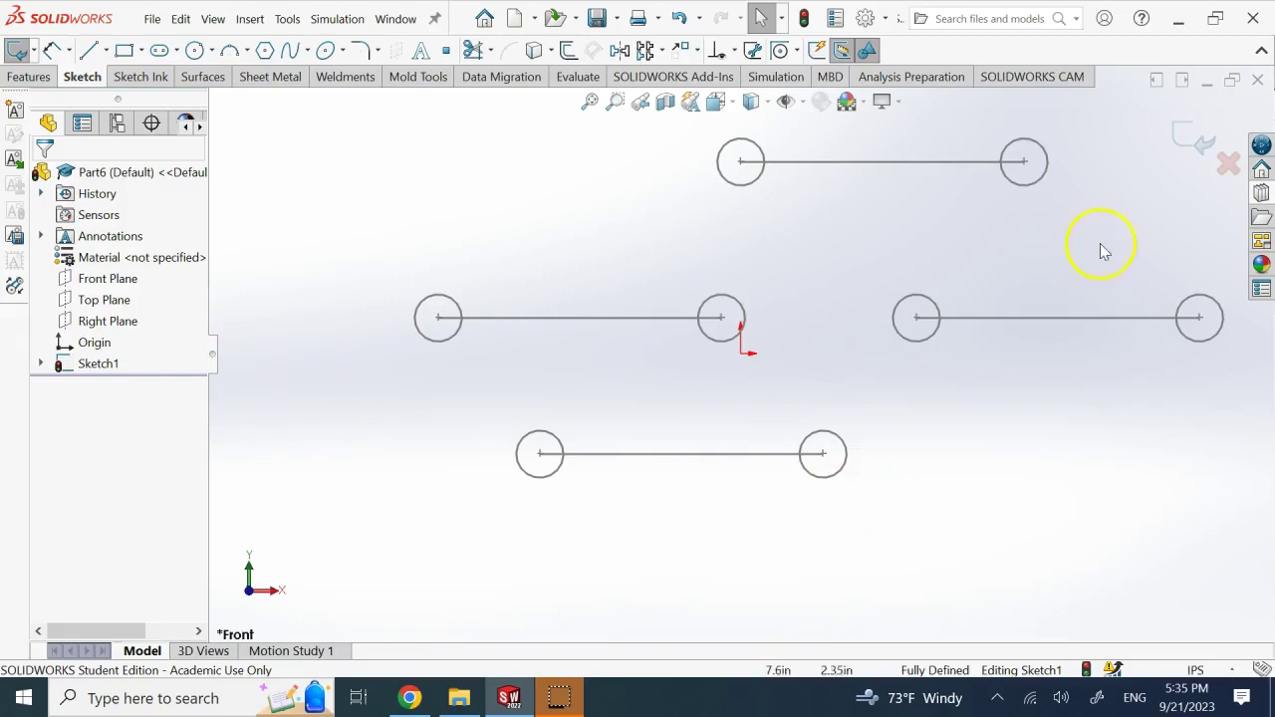
- Set the link block directly left of the origin to a rotation of 30deg and a scale of 1.5
click(595, 319)
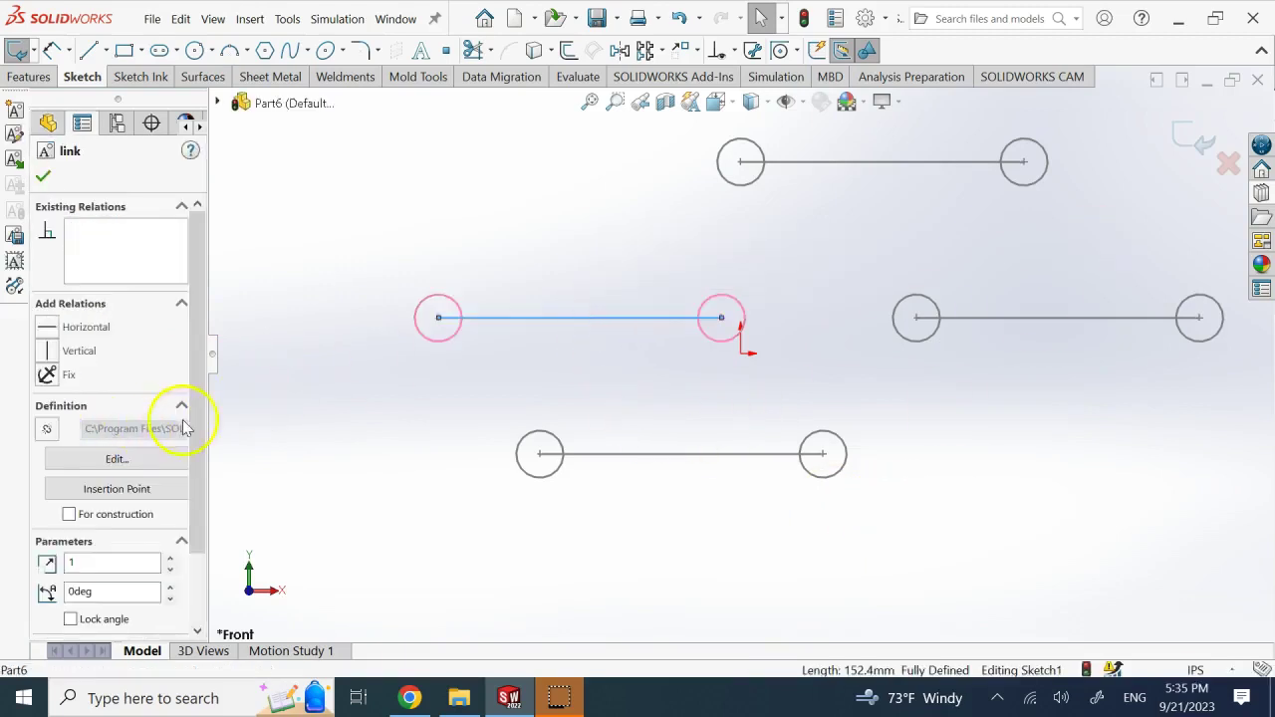
scroll(199, 421, down, 3)
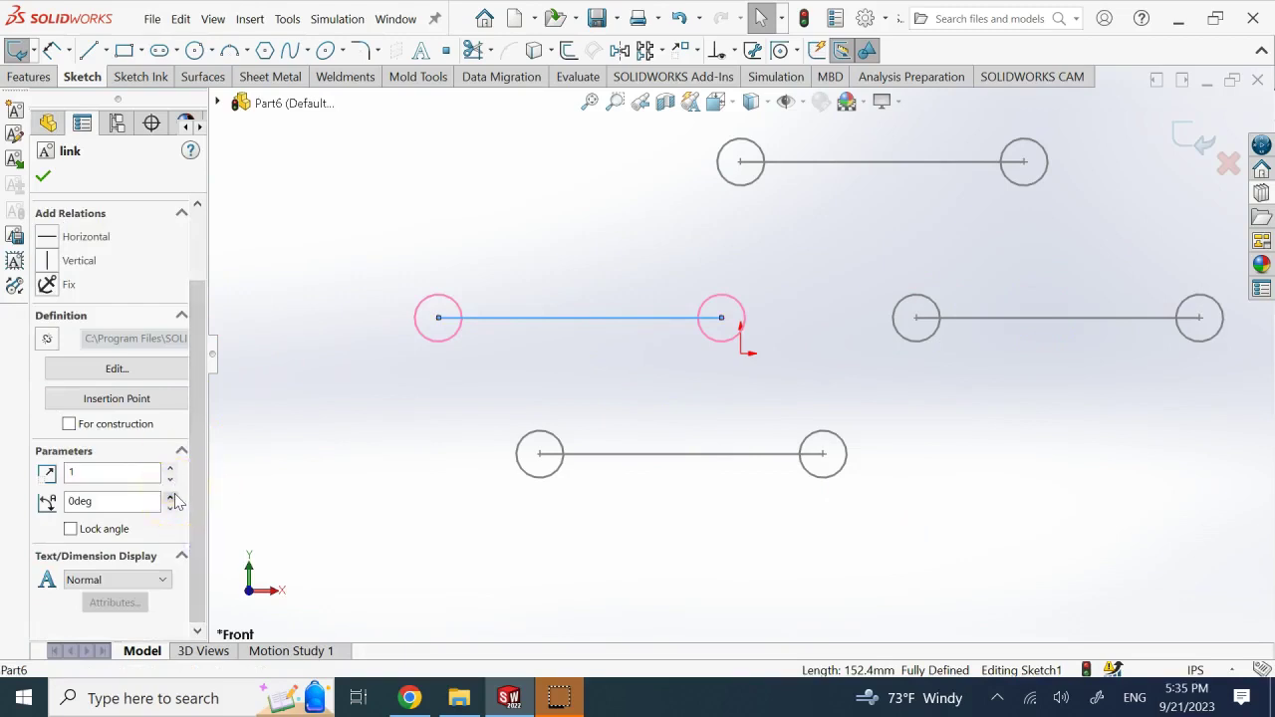
drag(172, 497, 172, 497)
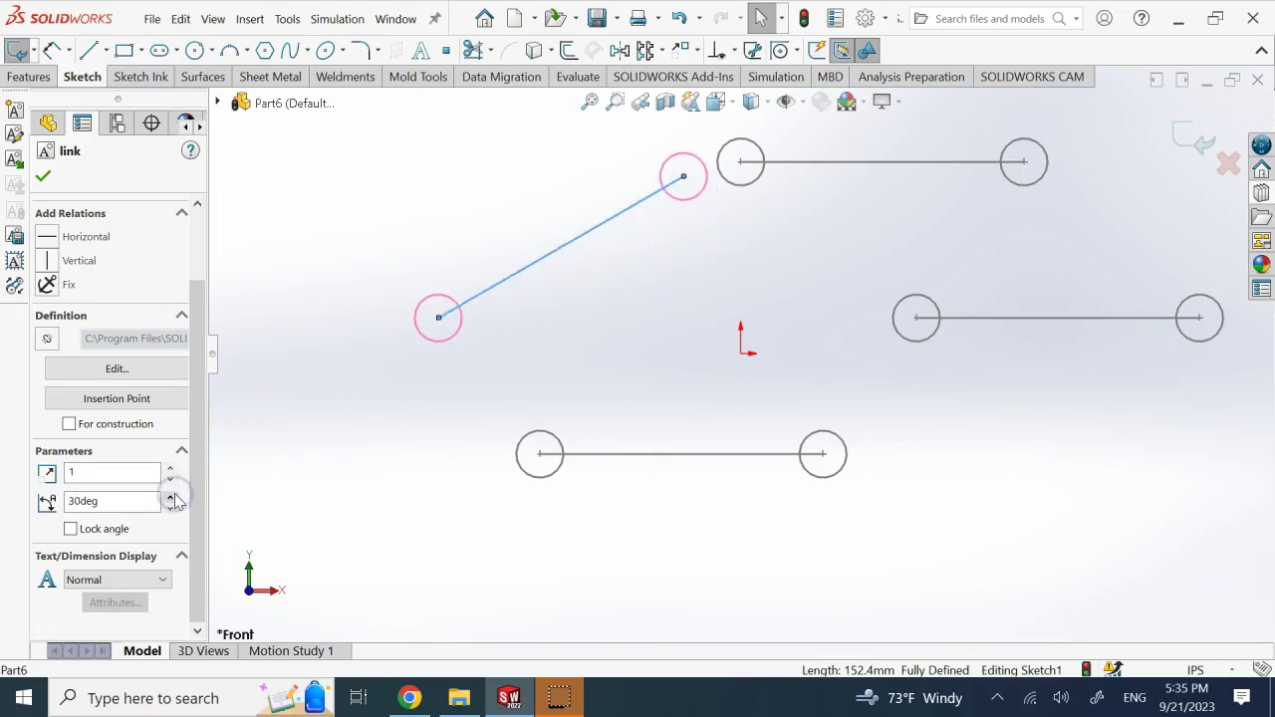
click(171, 472)
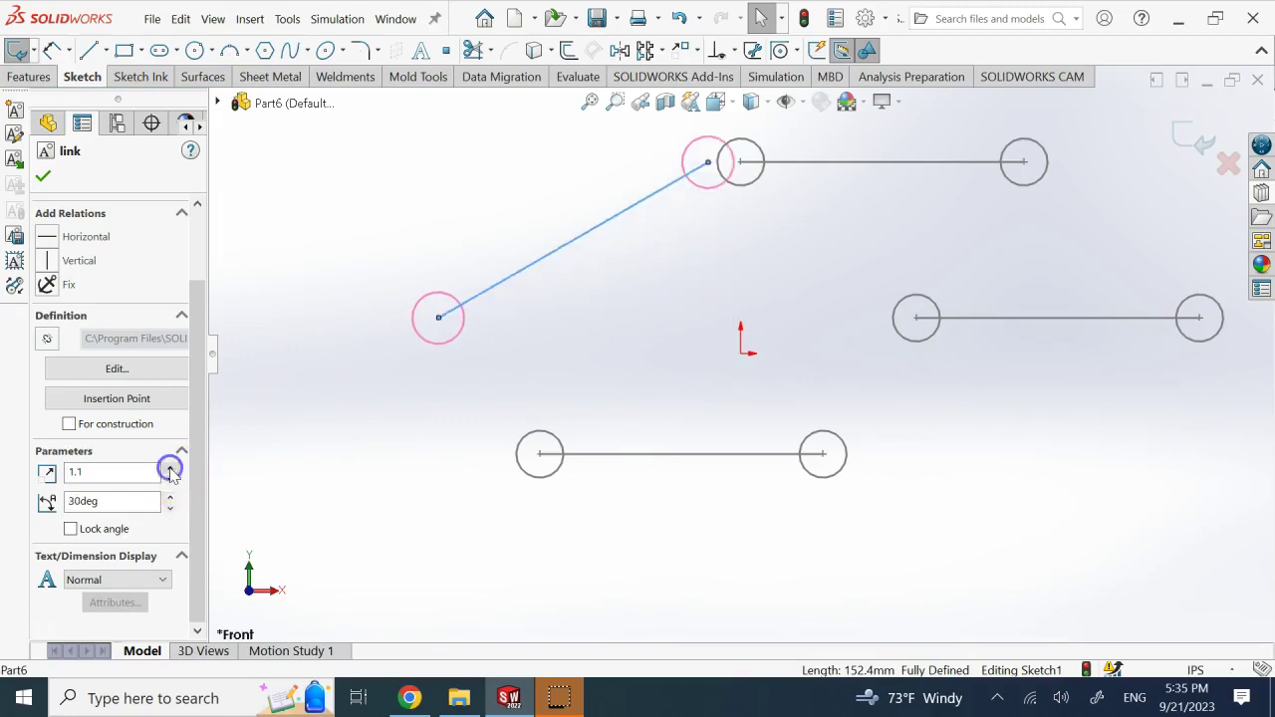
click(171, 472)
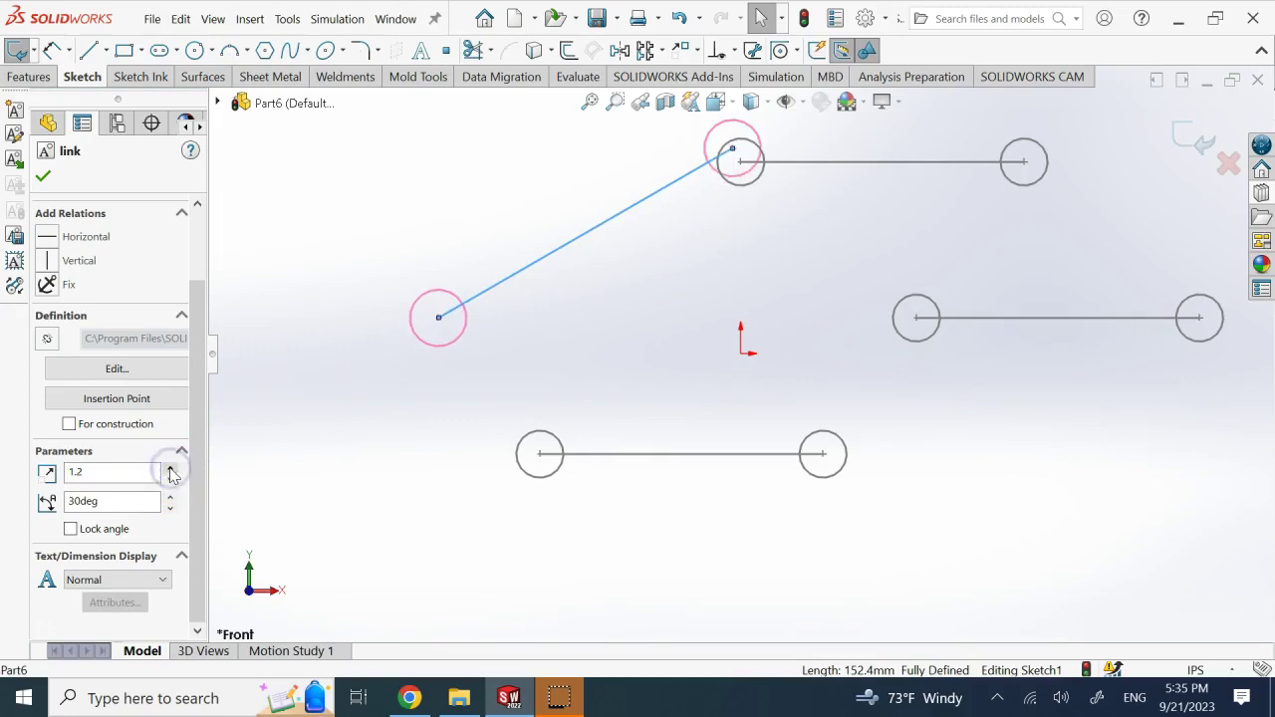
click(172, 472)
double_click(172, 472)
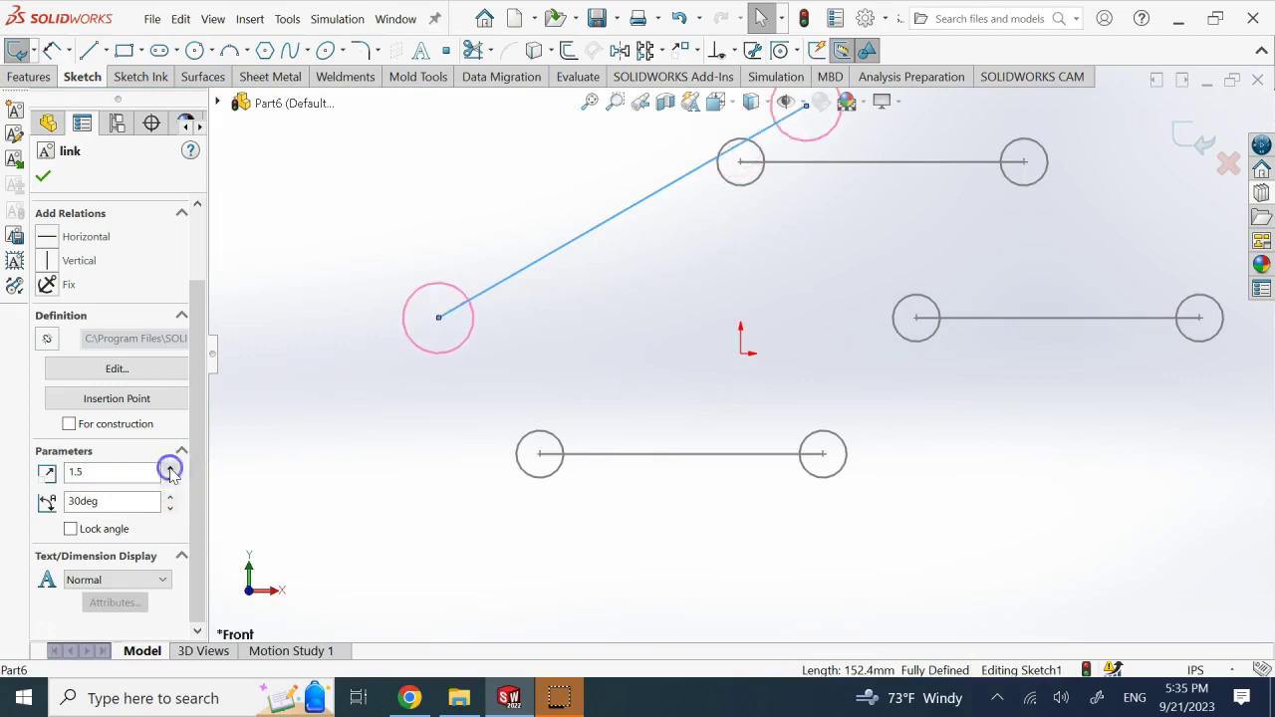
click(45, 176)
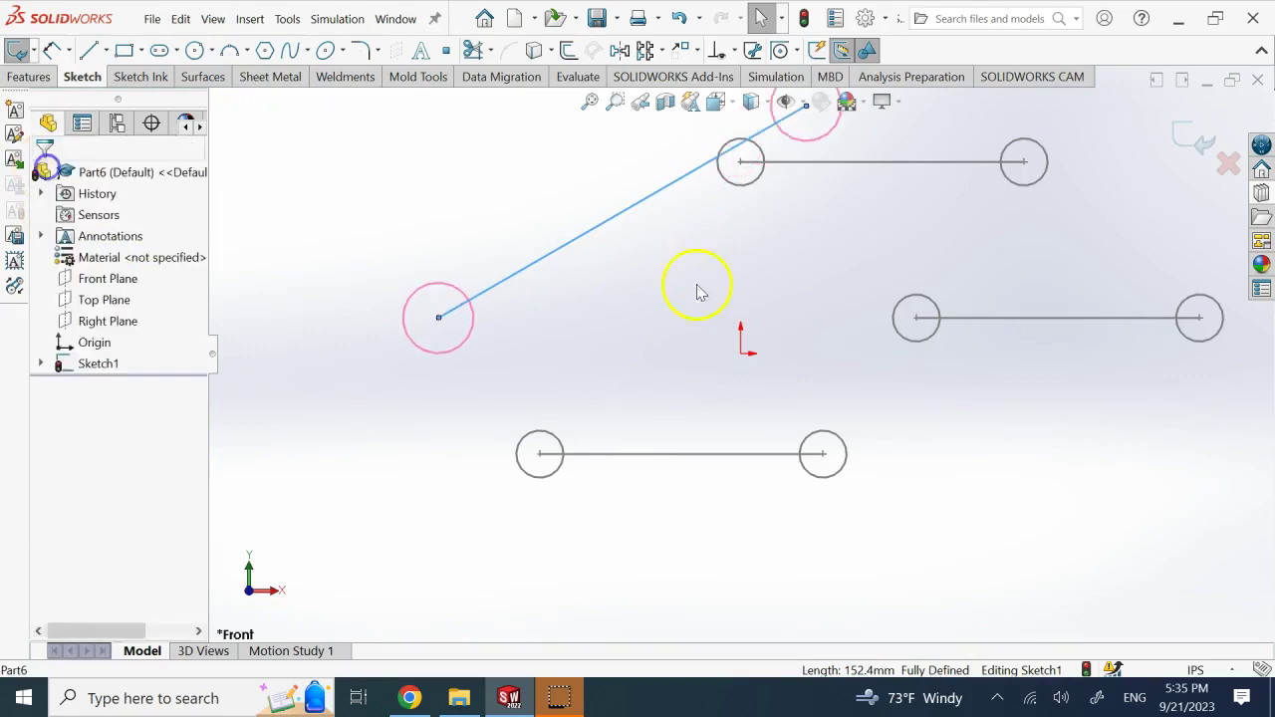
- Move the rotated link block down and left, clear of the others, with its lower circle centred about X -12 in, Y -0.85 in
scroll(791, 313, up, 2)
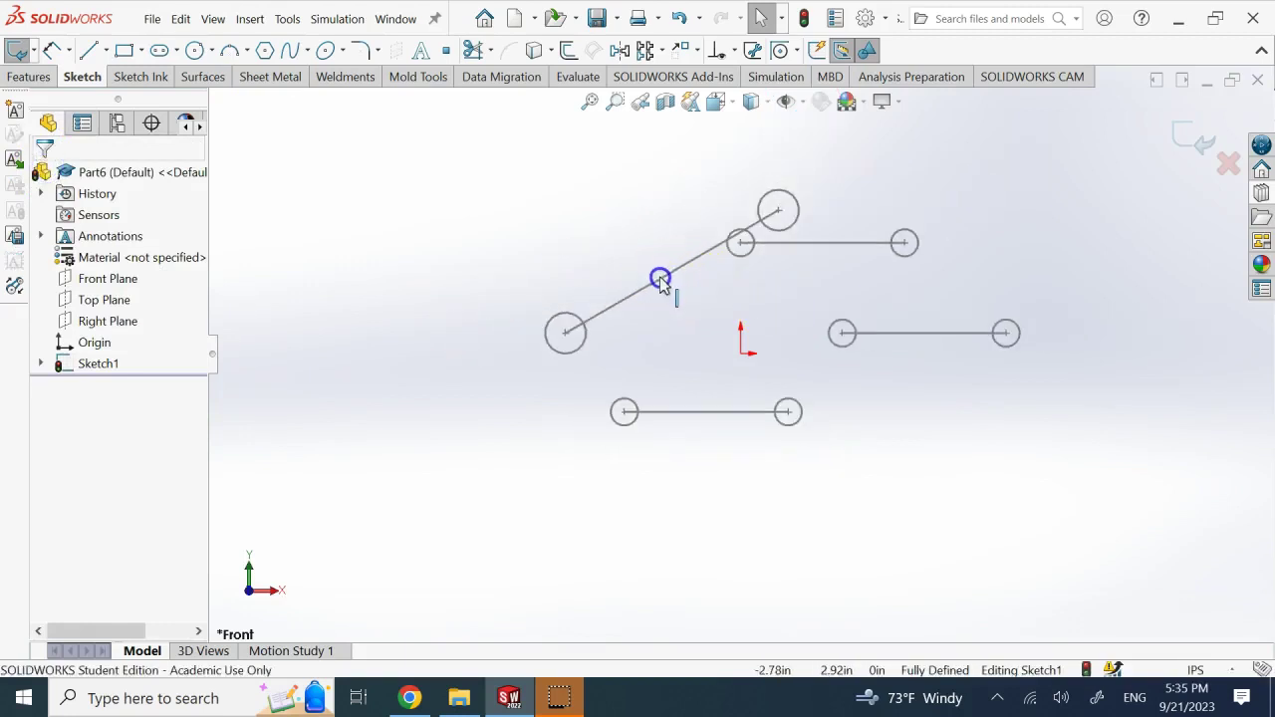
drag(662, 283, 583, 336)
click(732, 368)
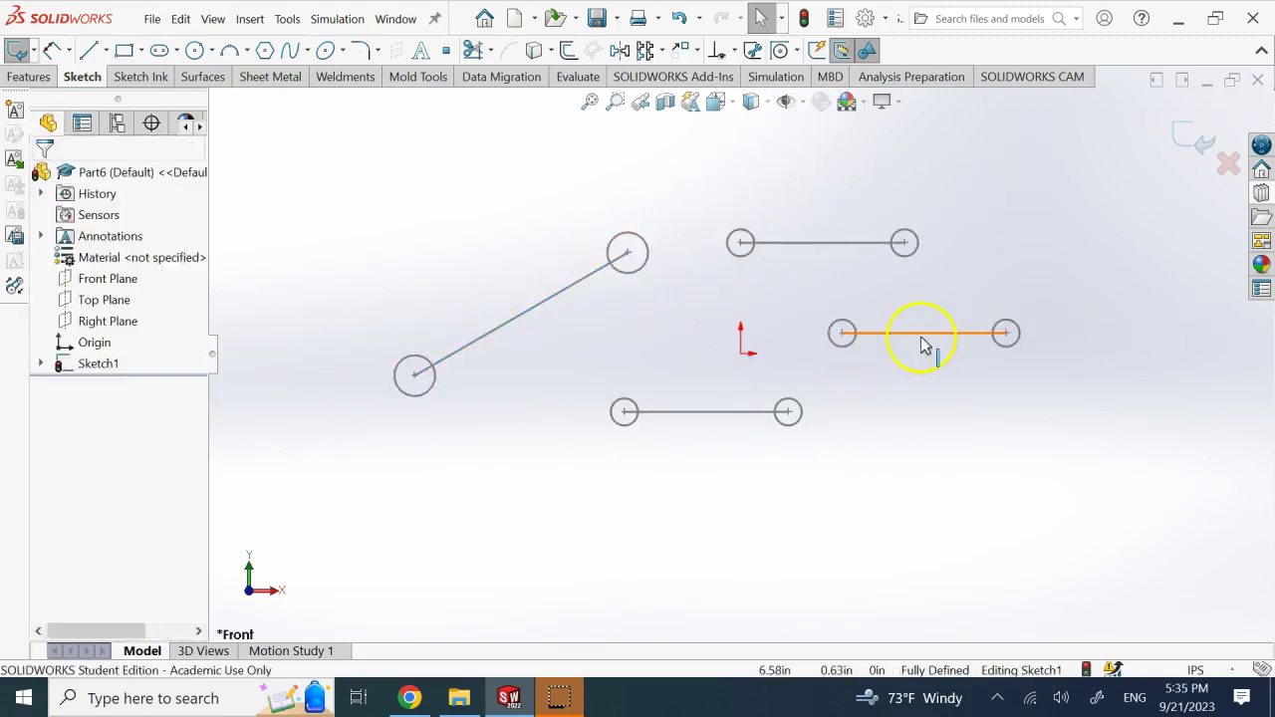
- Set the link block right of the origin to a rotation of 30deg and a scale of 1.4
click(923, 339)
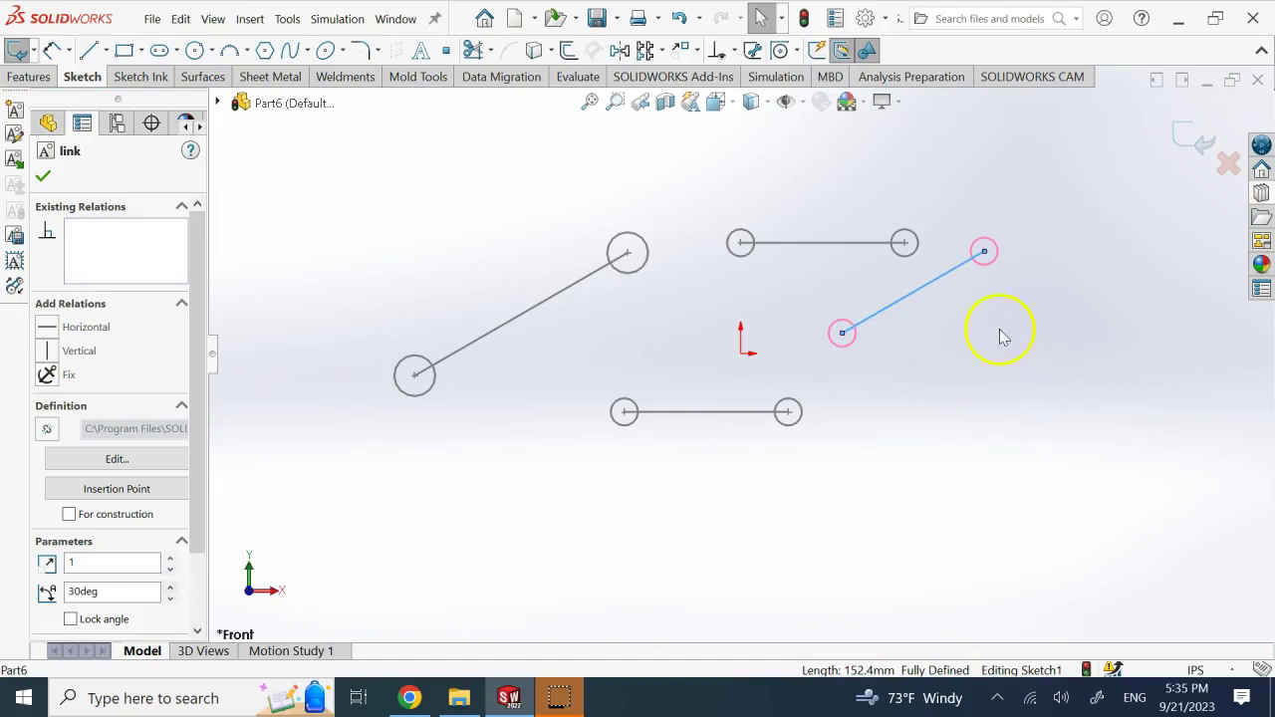
click(170, 558)
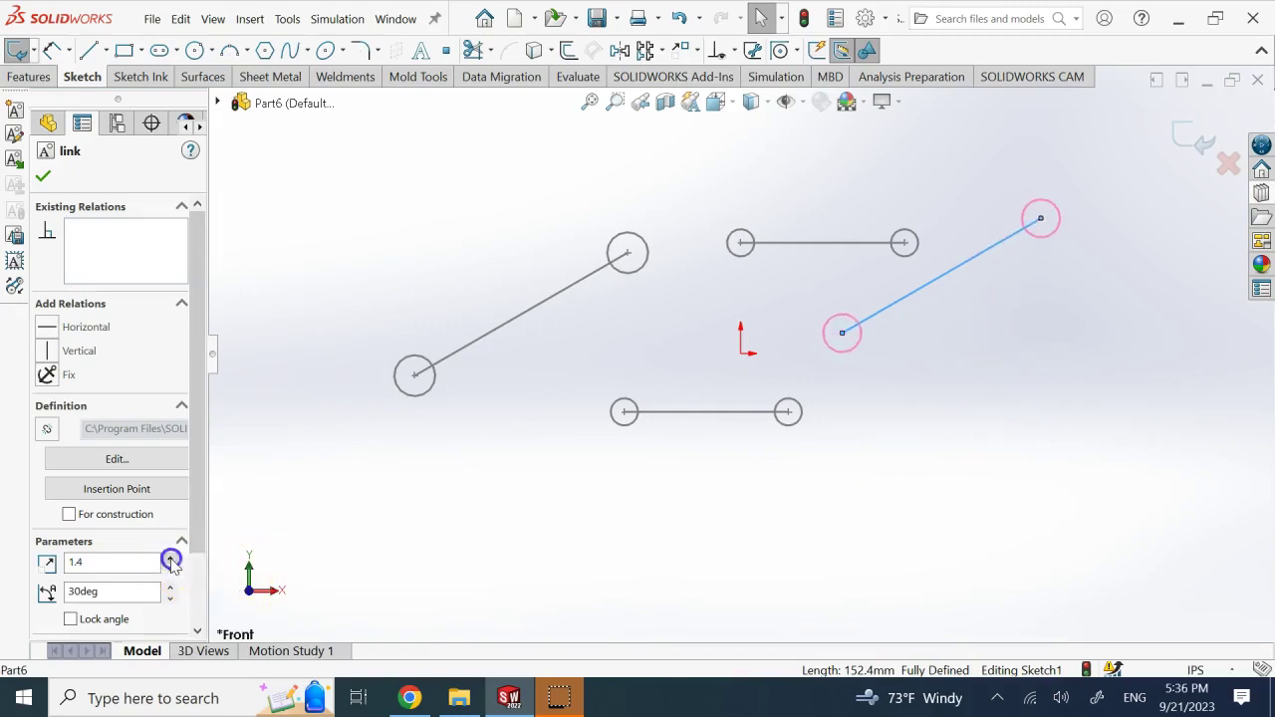
click(50, 181)
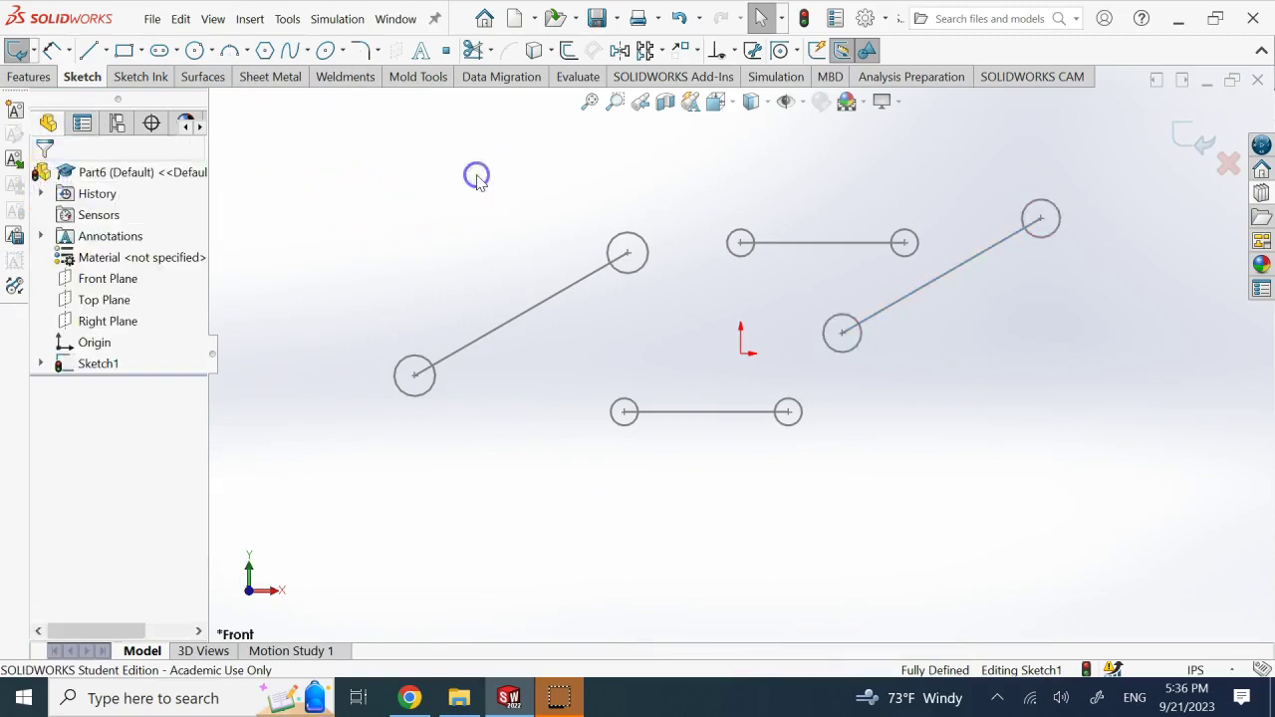
- Scale the horizontal link block above the origin to 1.7, keeping its angle at 0deg
click(772, 249)
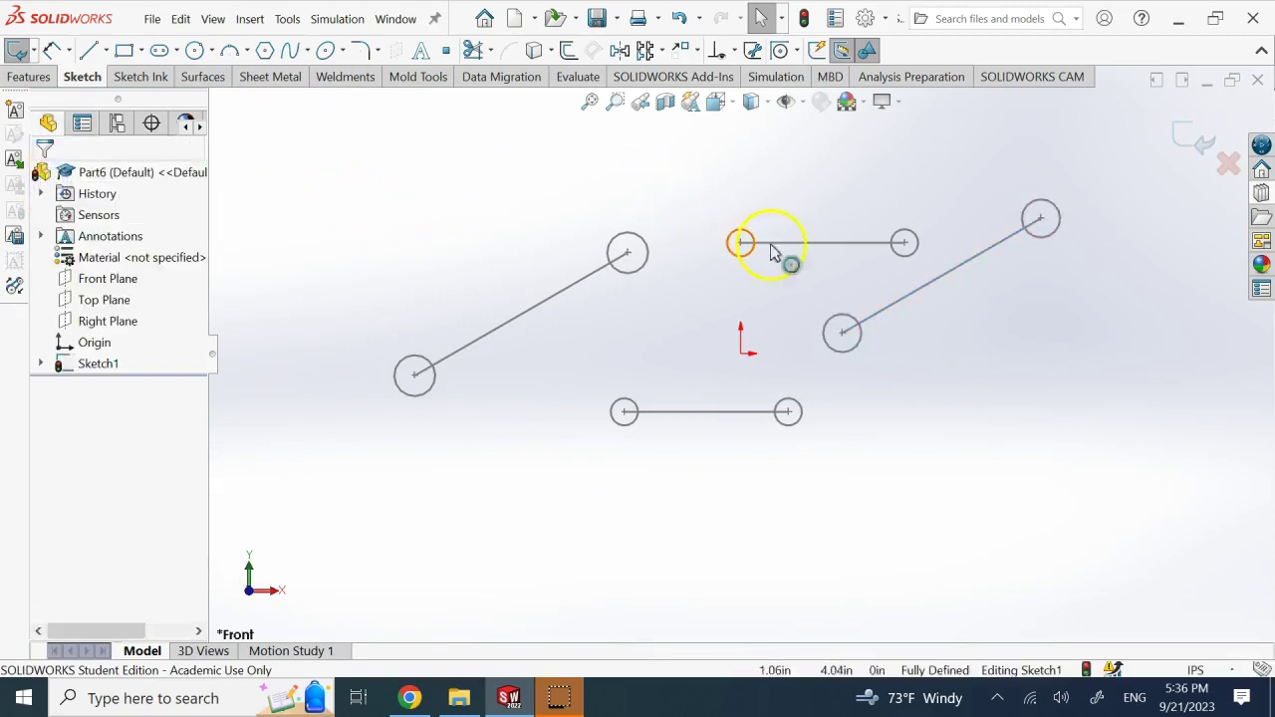
click(827, 252)
click(171, 557)
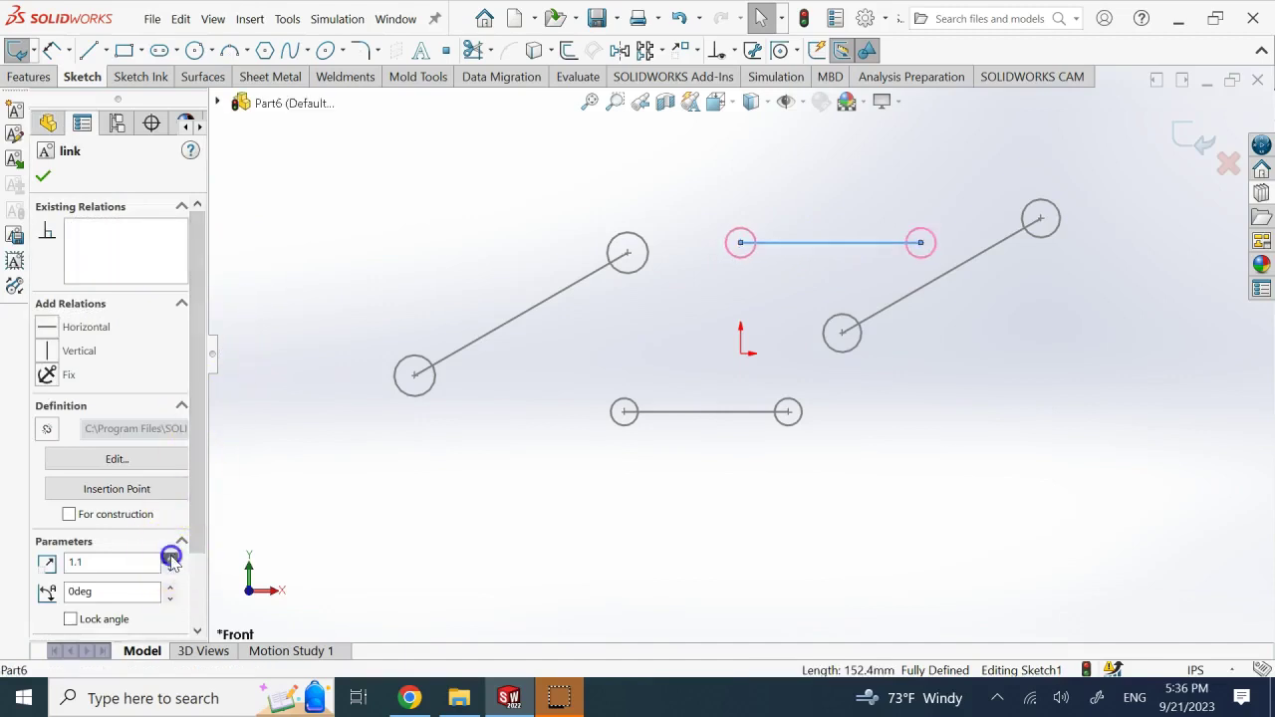
click(170, 558)
click(171, 557)
click(171, 558)
click(170, 558)
click(171, 558)
click(171, 557)
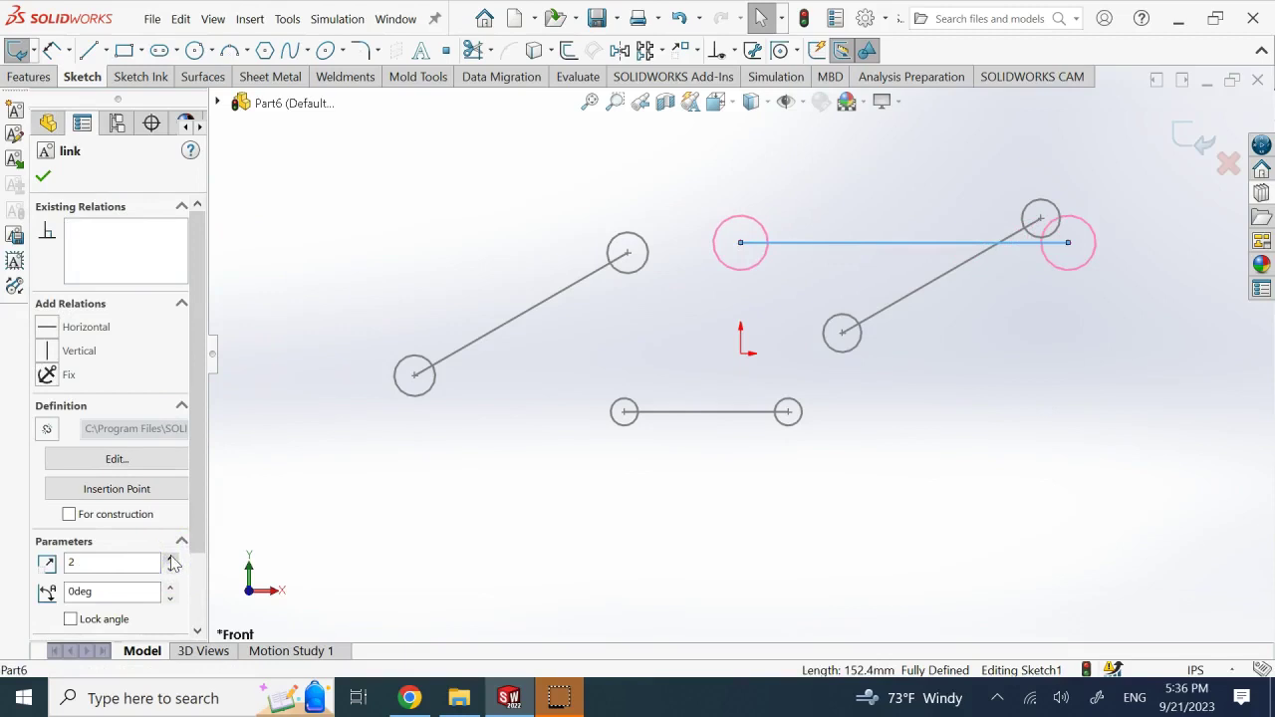
click(171, 572)
click(171, 572)
click(171, 572)
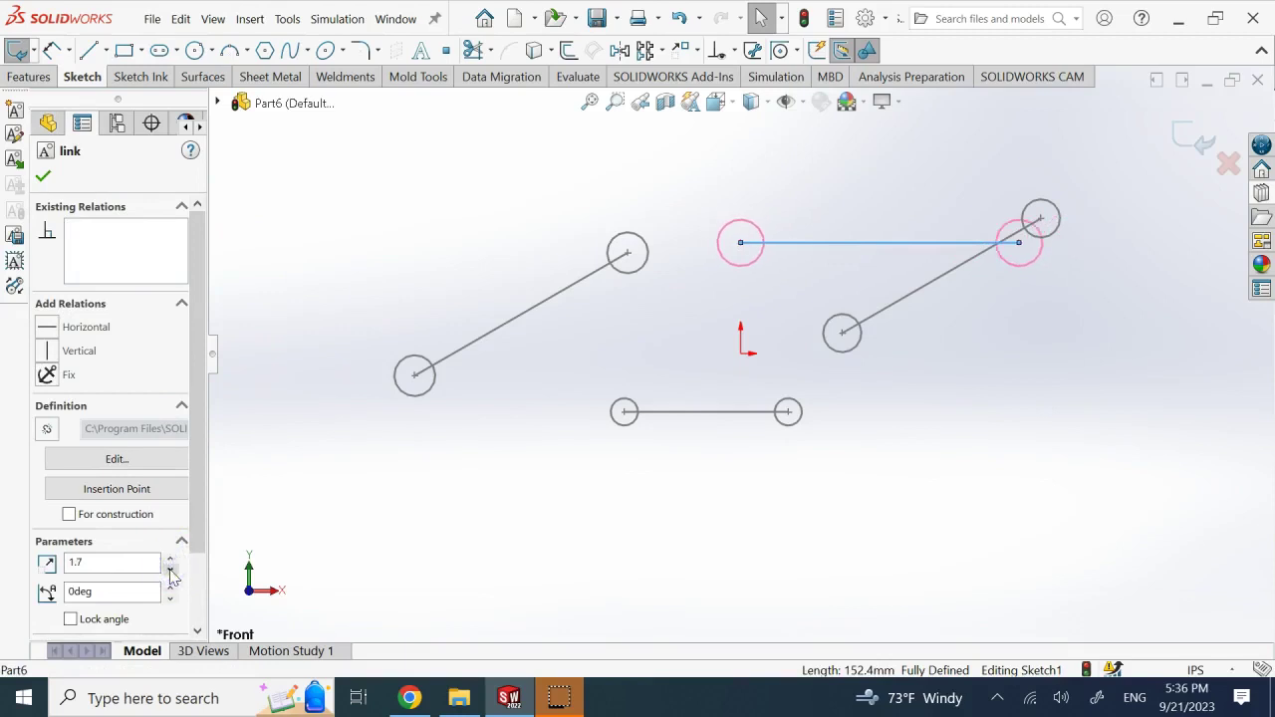
click(45, 184)
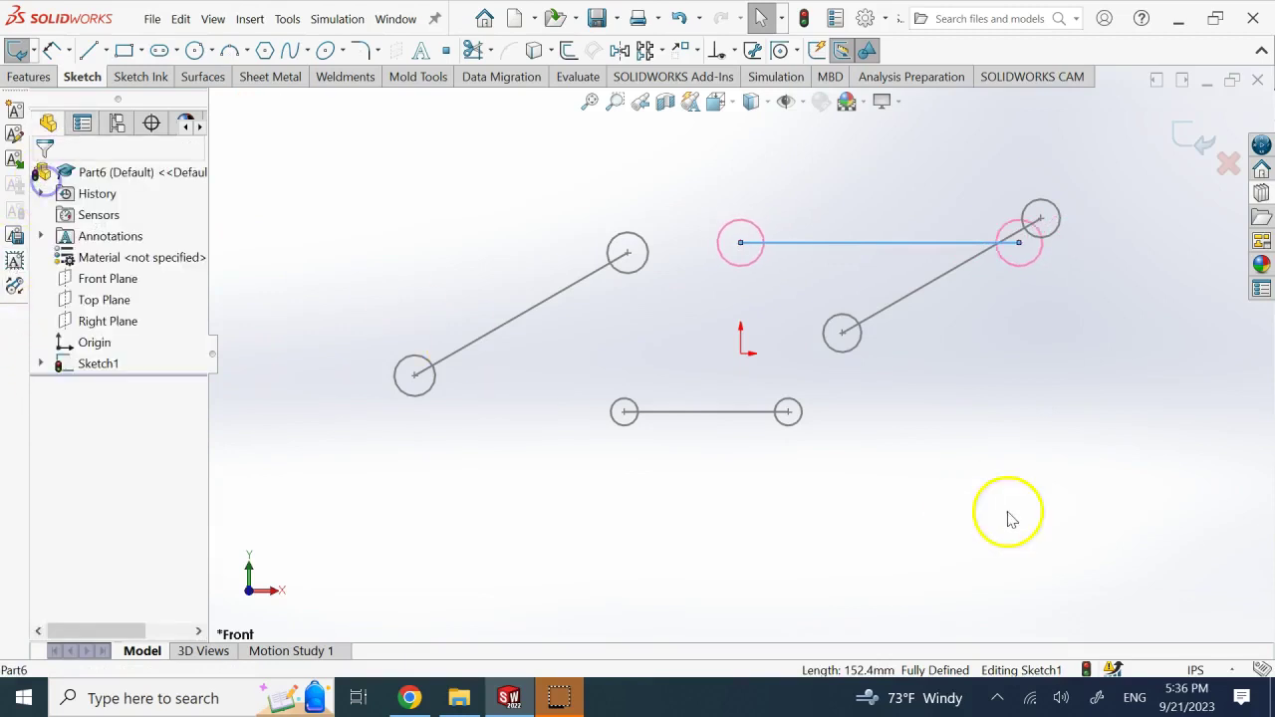
- Move the 1.7-scale link block up and left so it lies clear of the two tilted links
click(945, 241)
drag(873, 188, 847, 176)
click(1038, 358)
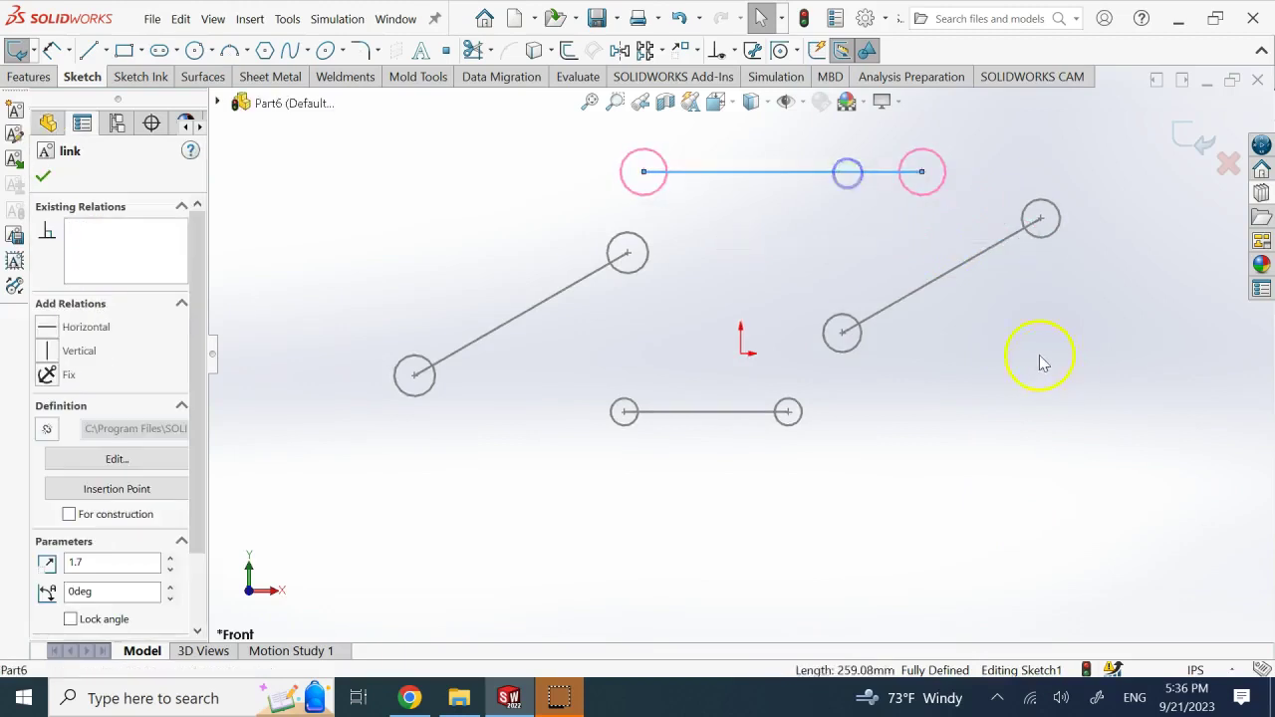
- Make the lower horizontal link's left circle centre coincident with the lower circle centre of the left tilted link
click(667, 399)
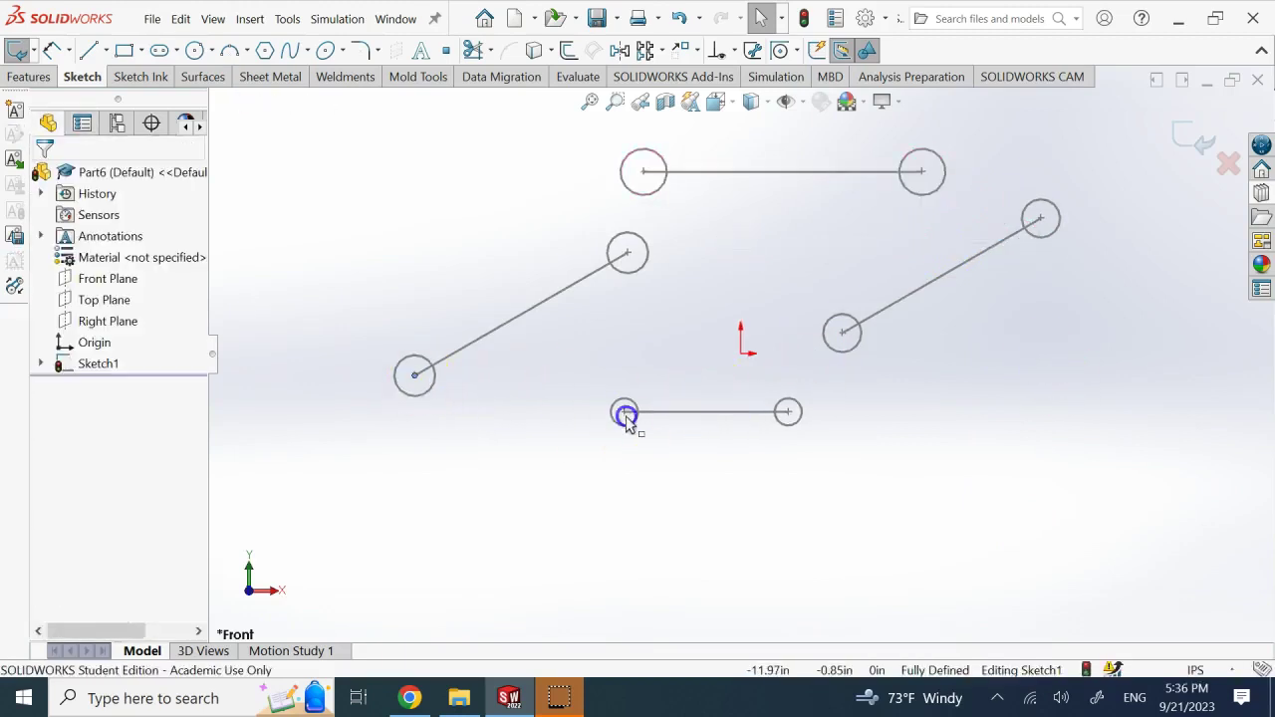
click(624, 415)
ctrl+click(624, 413)
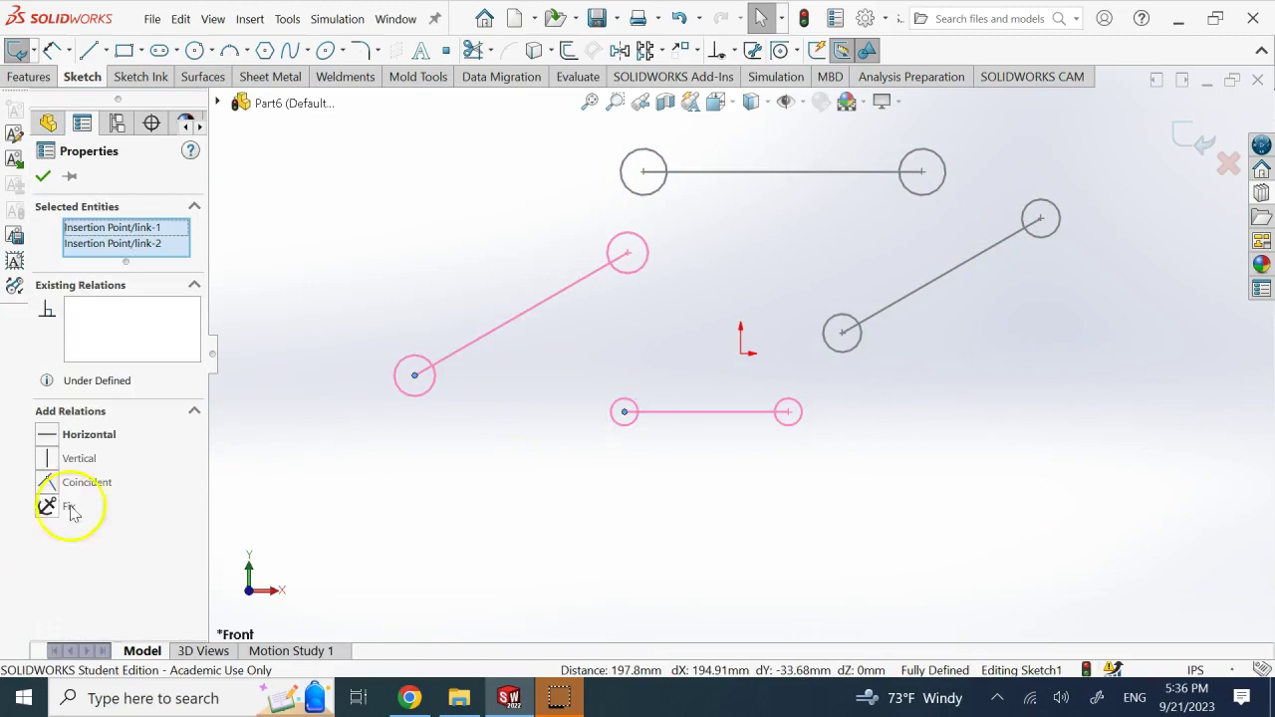
click(46, 483)
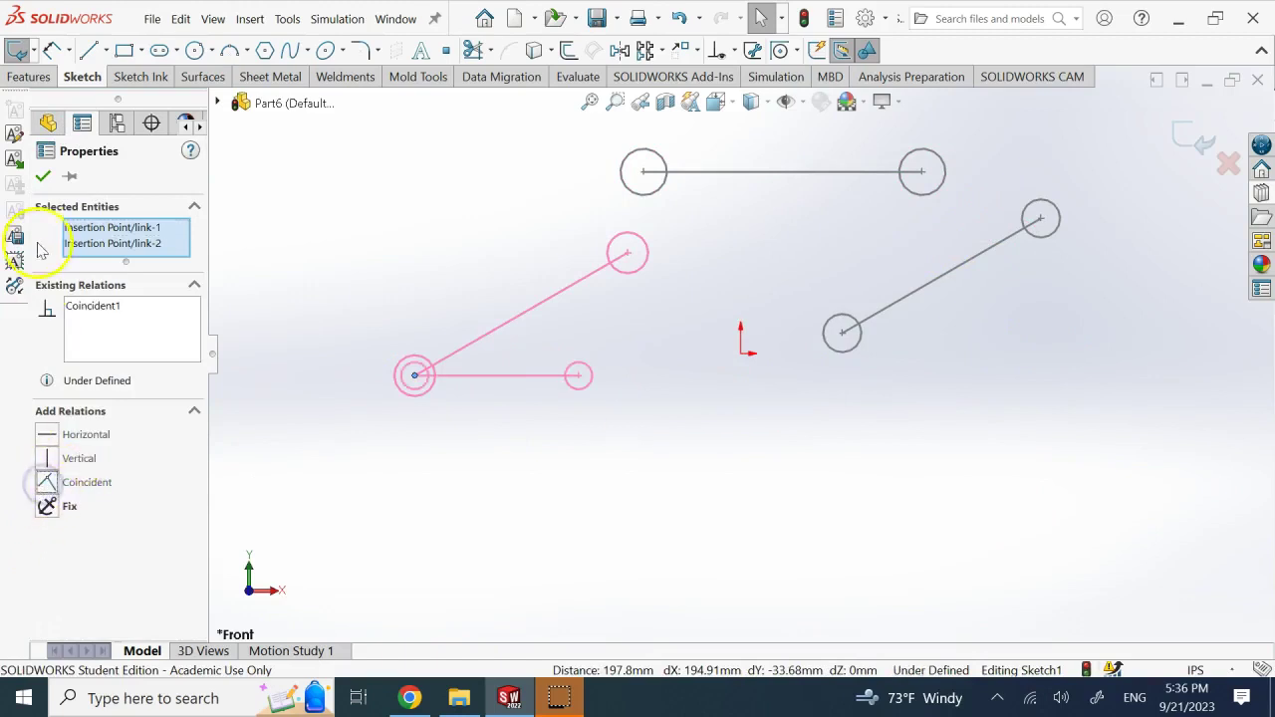
click(43, 179)
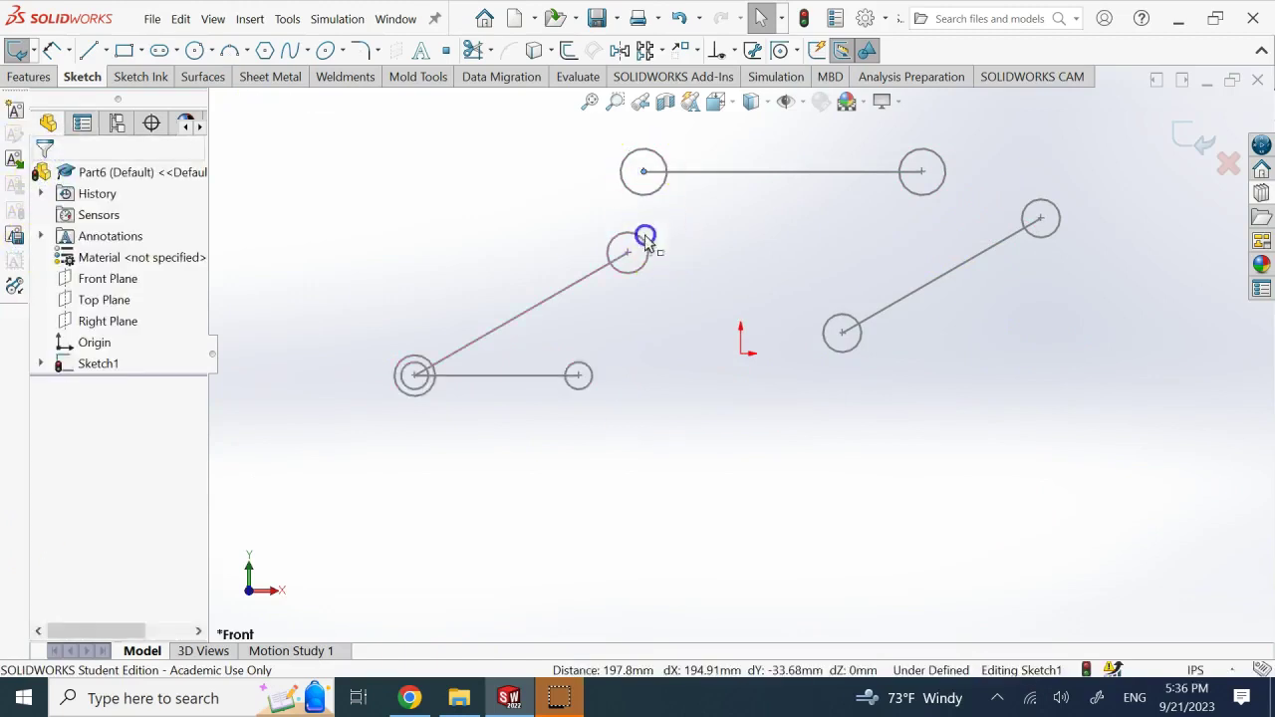
- Make the top link's left circle centre coincident with the upper circle centre of the left tilted link
click(630, 251)
ctrl+click(637, 261)
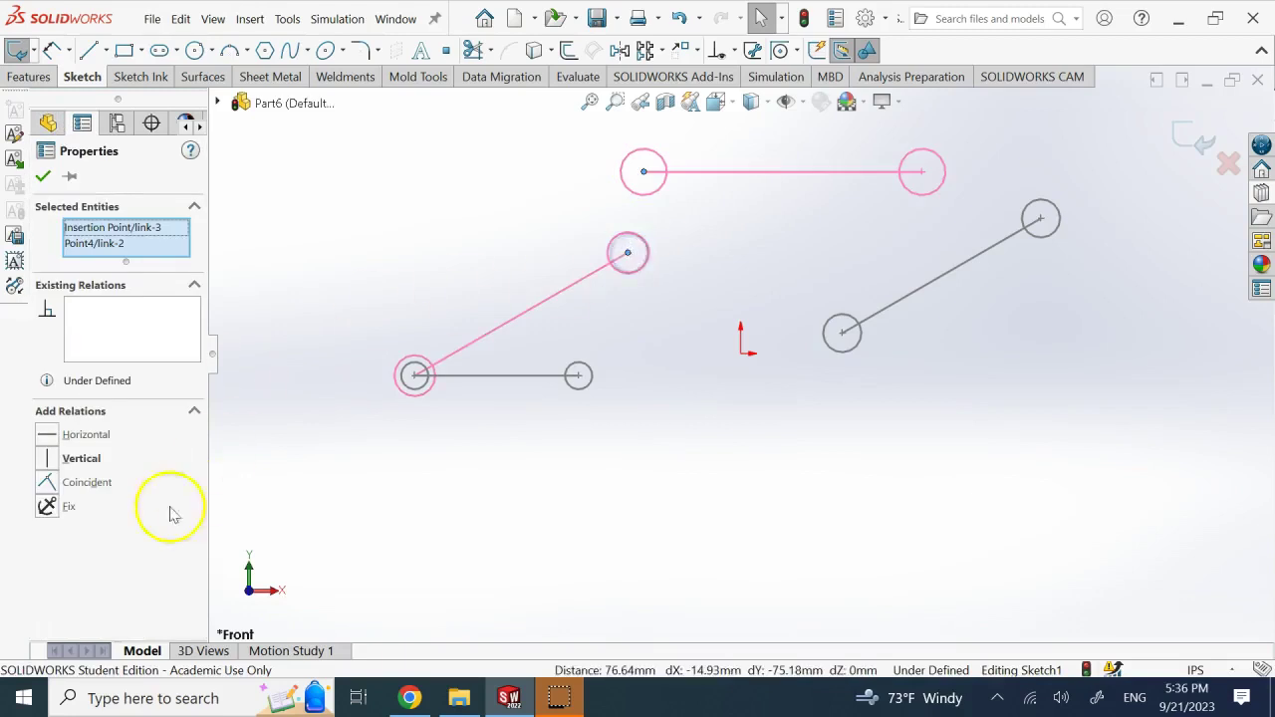
click(50, 482)
click(72, 175)
click(43, 177)
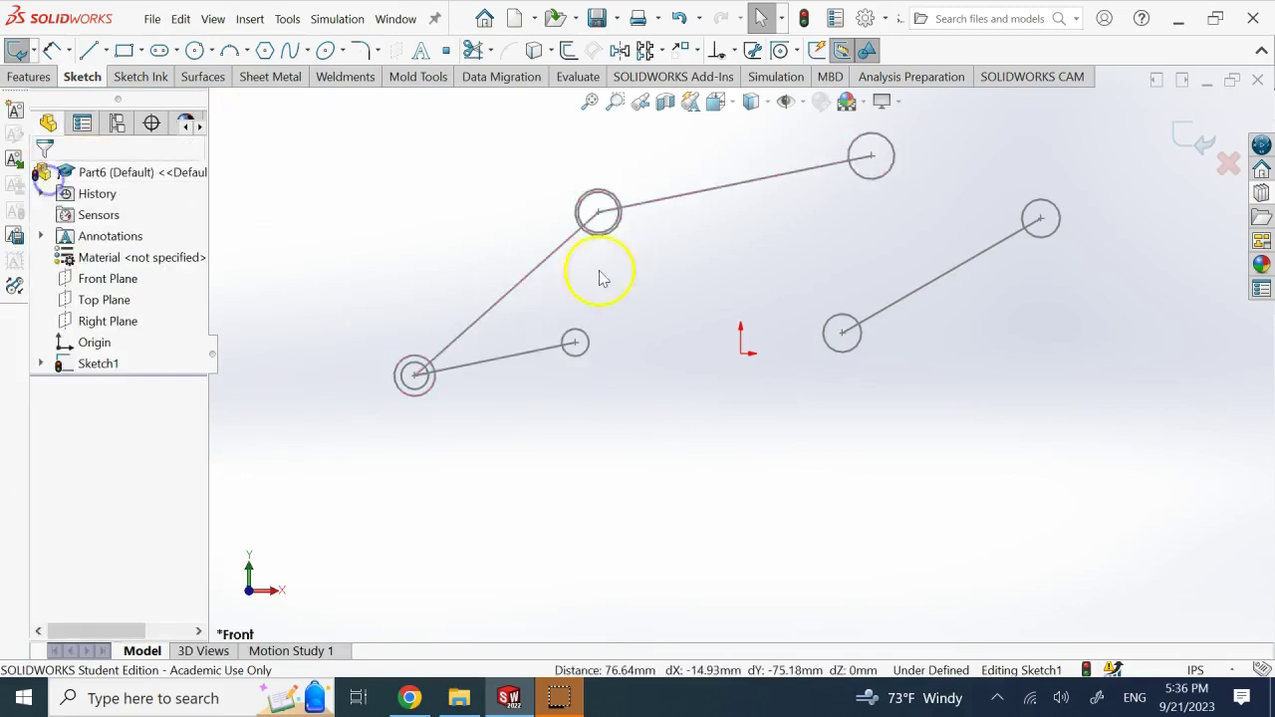
- Make the top link's right circle centre coincident with the upper circle centre of the right tilted link
click(872, 159)
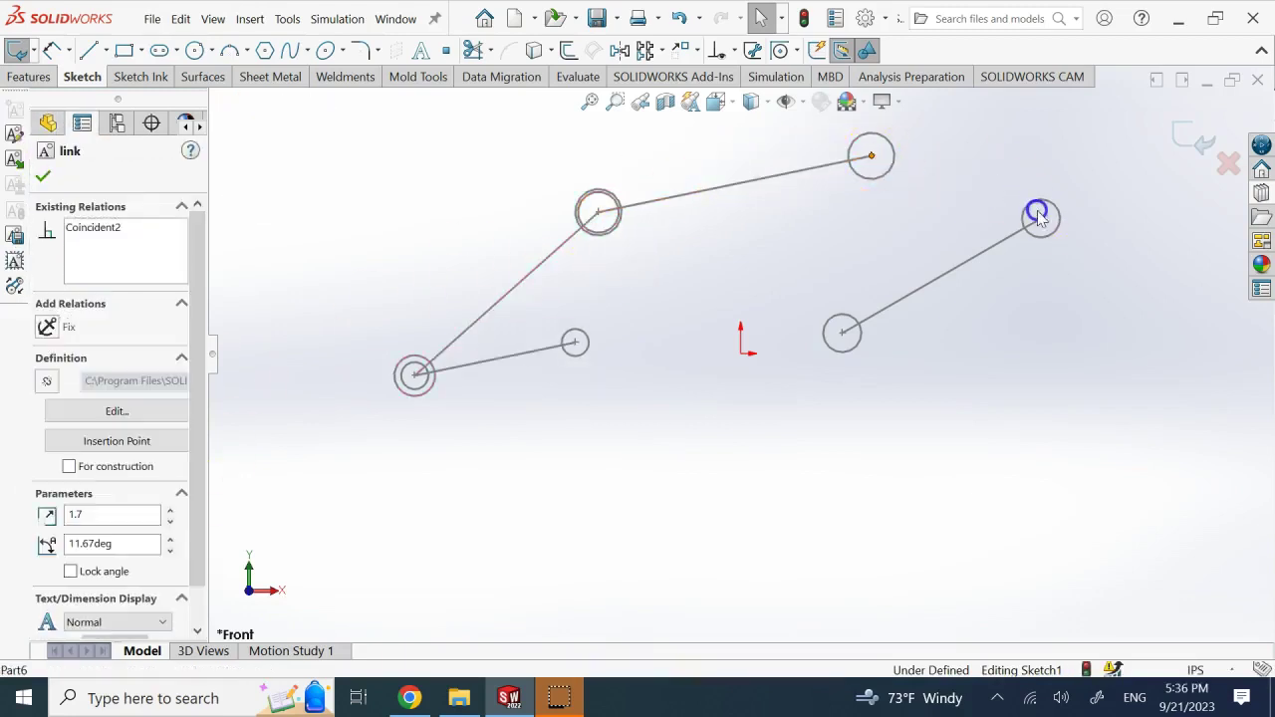
ctrl+click(1041, 219)
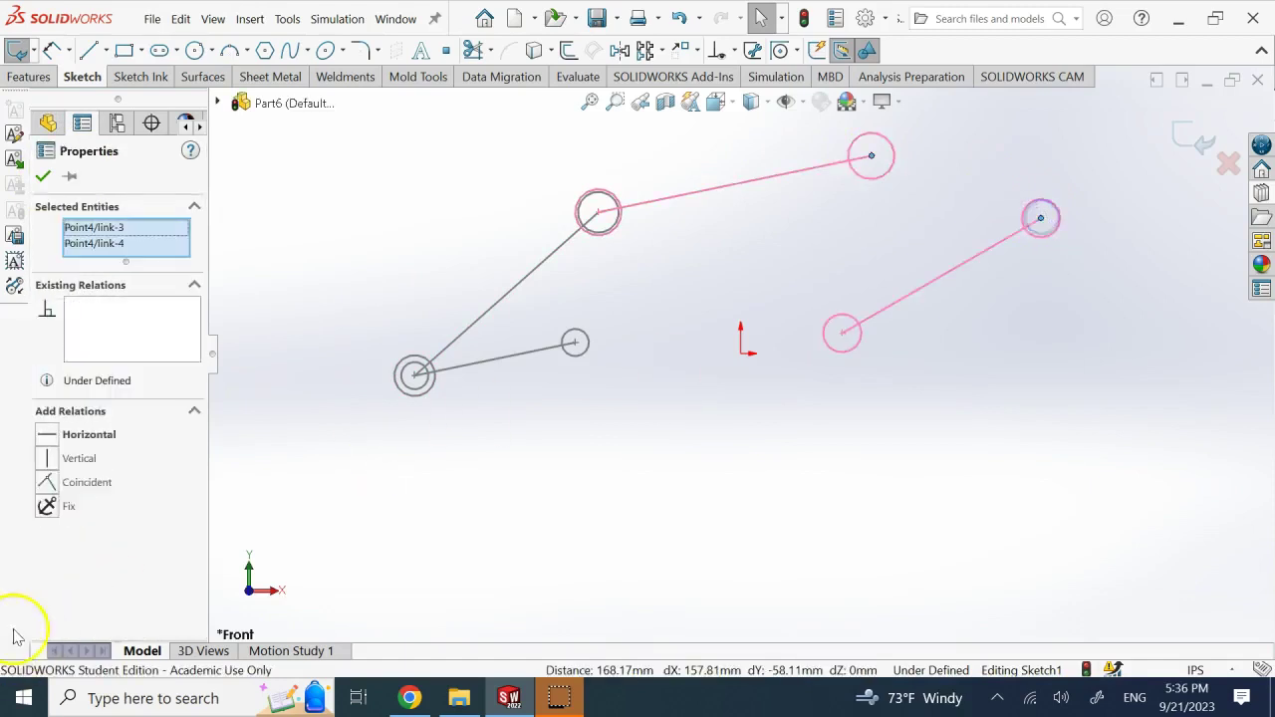
click(50, 484)
click(43, 176)
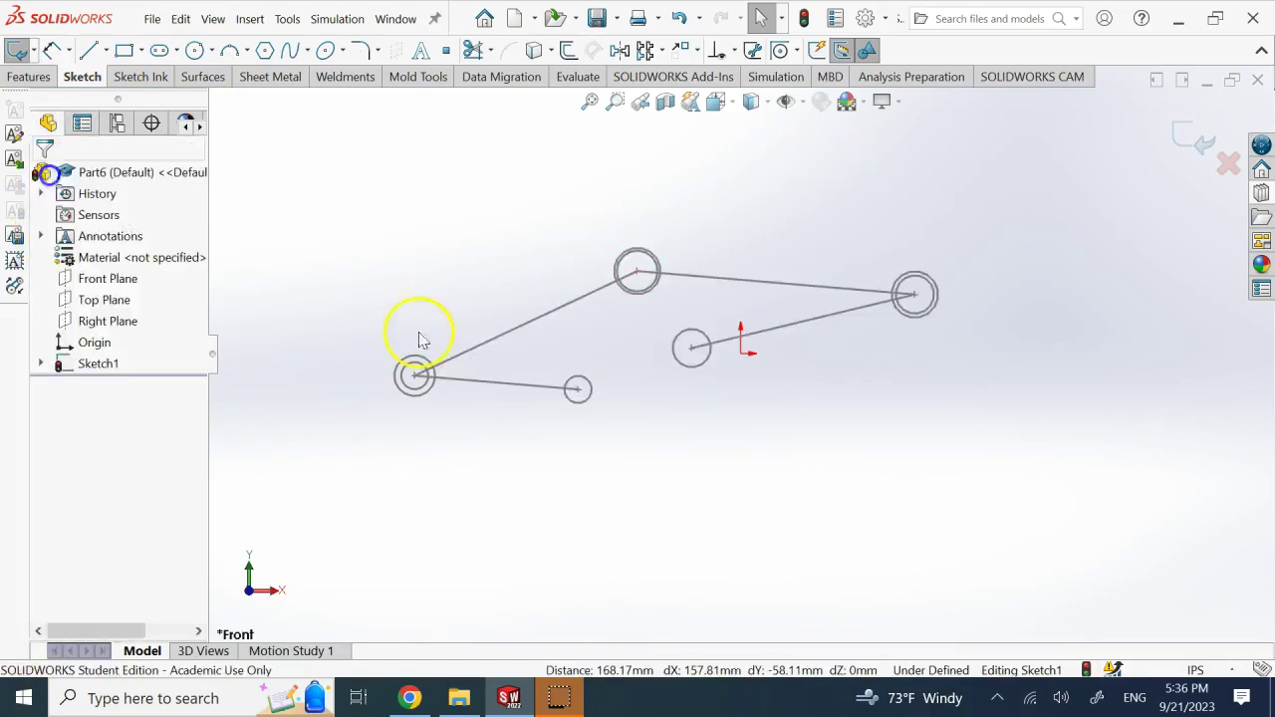
- Make the lower left link's free circle centre coincident with the right tilted link's lower circle centre, closing the four-bar loop
click(577, 391)
ctrl+click(691, 347)
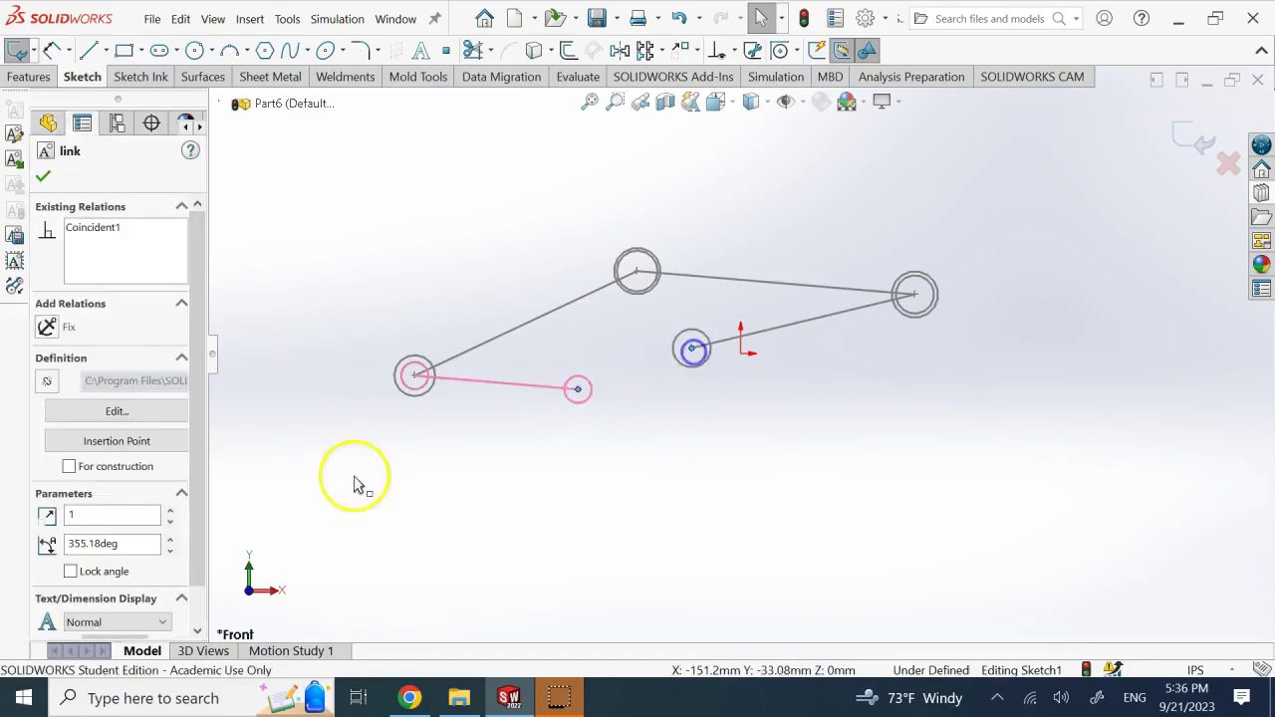
click(49, 484)
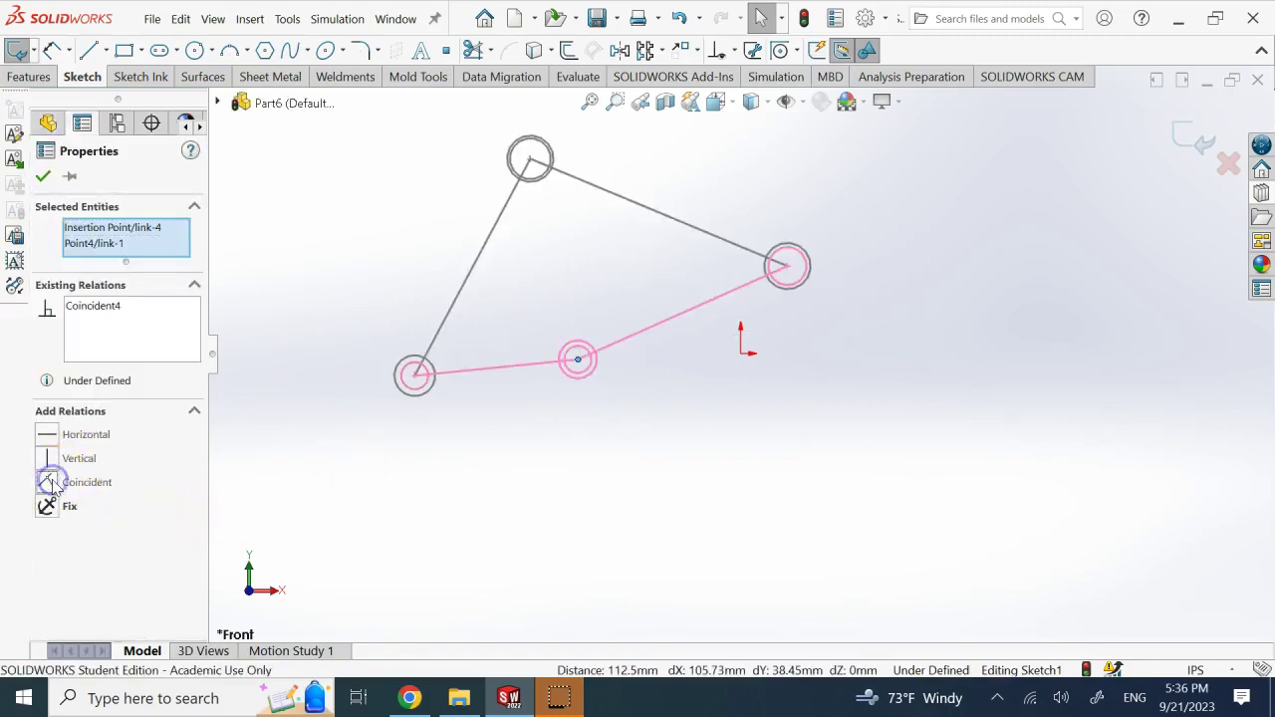
click(45, 177)
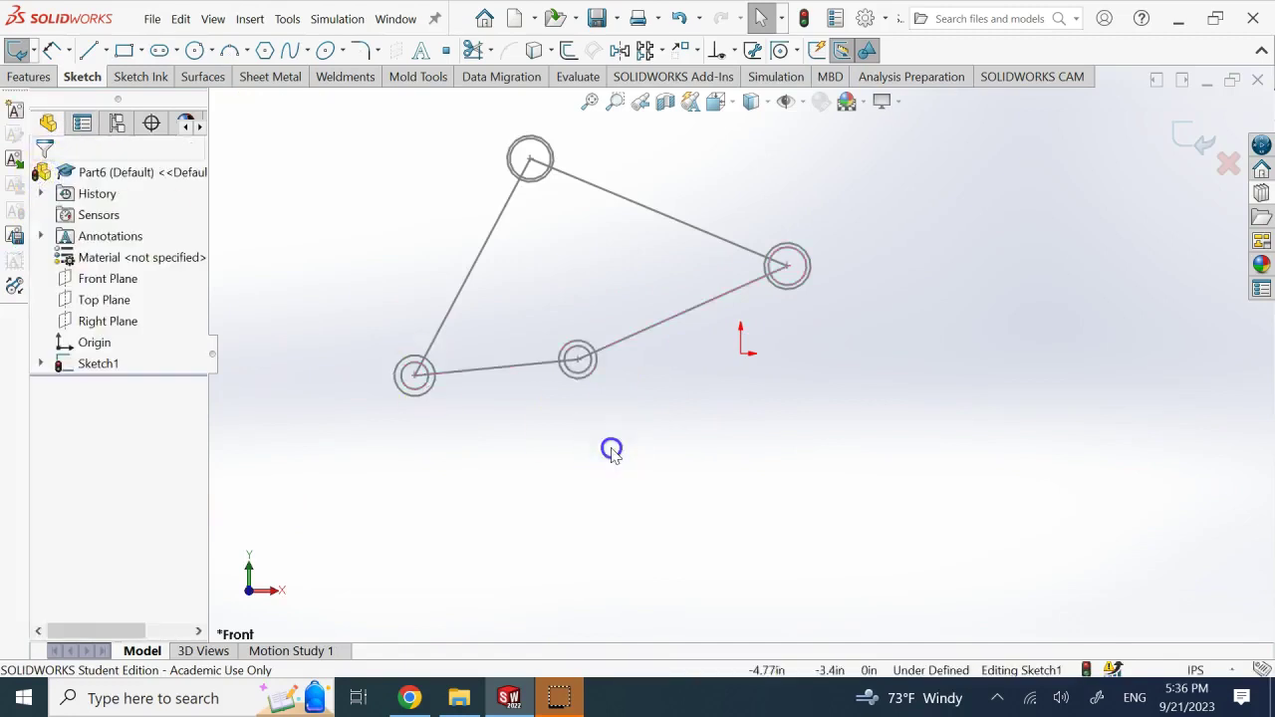
- Add a horizontal relation to the short bottom link of the four-bar linkage
click(521, 369)
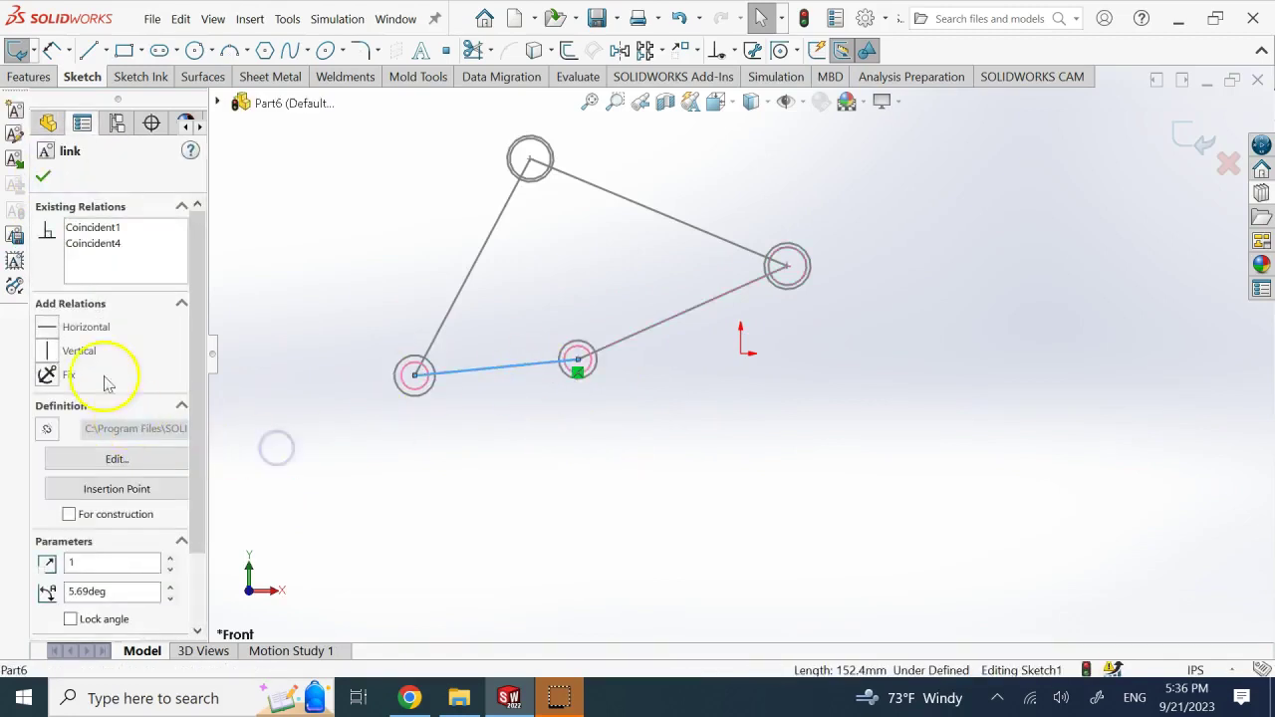
click(48, 326)
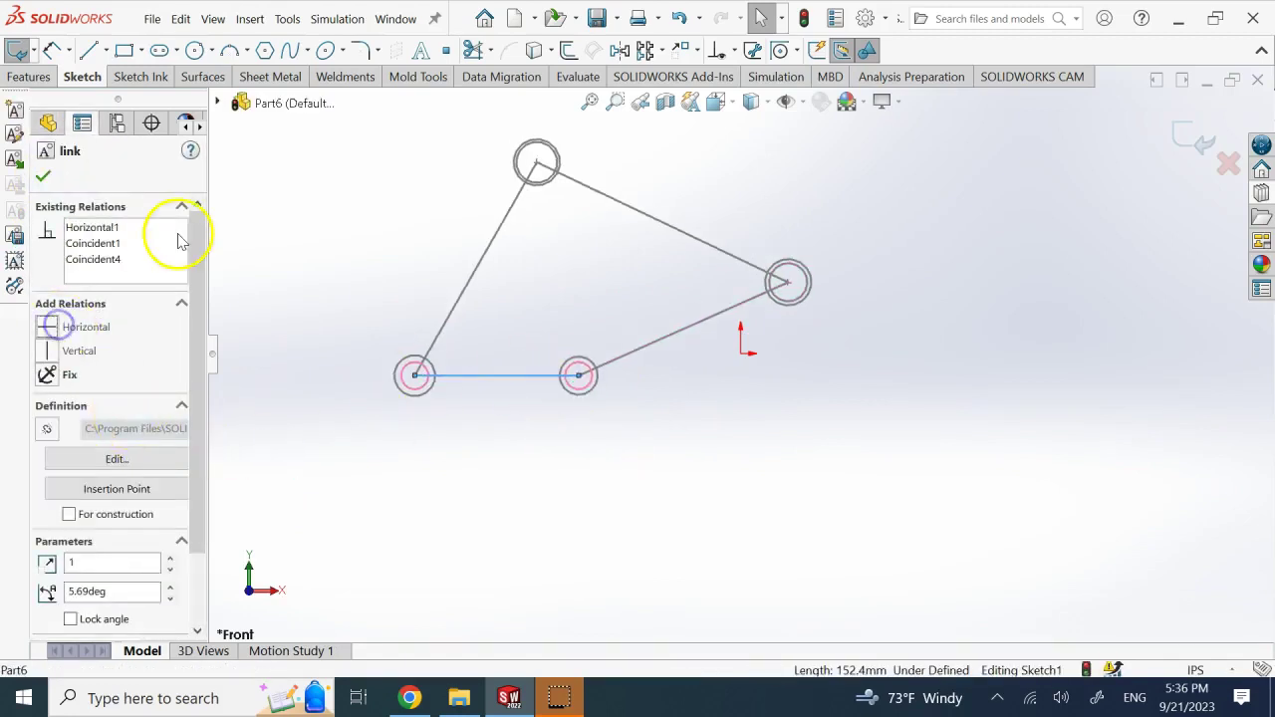
click(43, 176)
click(476, 493)
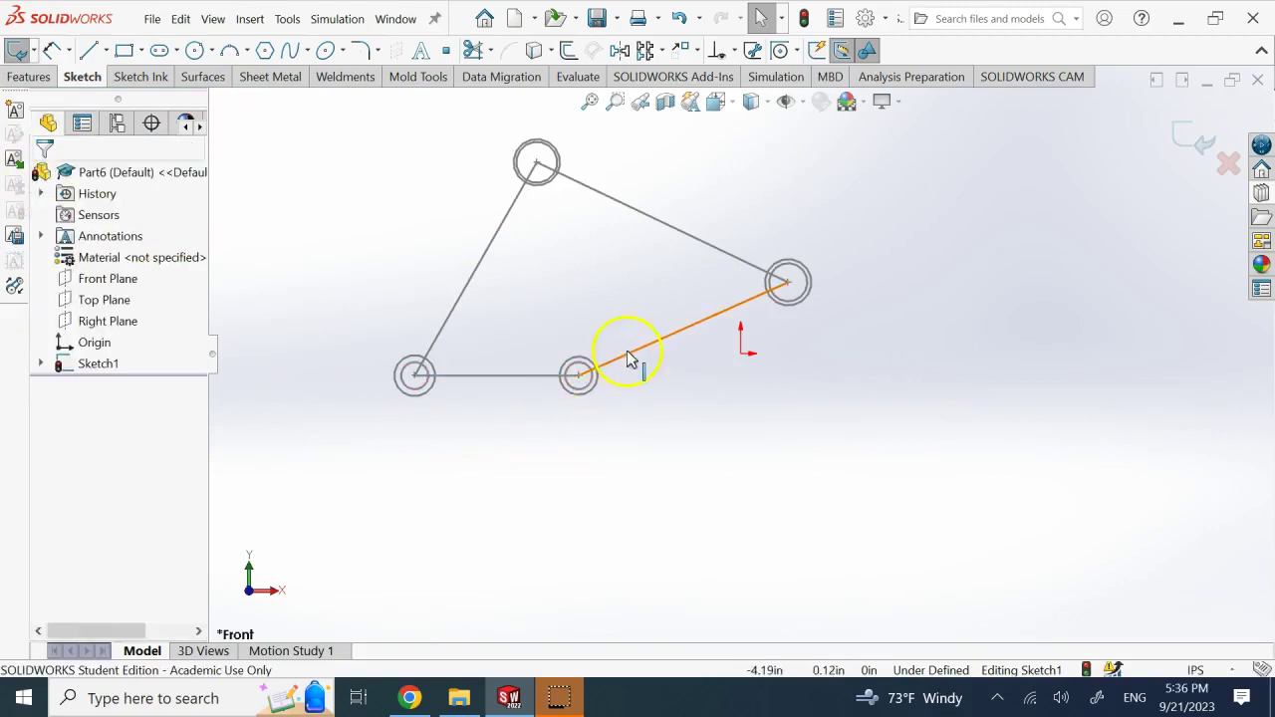
- Pull the right link to shift the linkage, and add a Fix relation to the short bottom link
drag(623, 355, 652, 329)
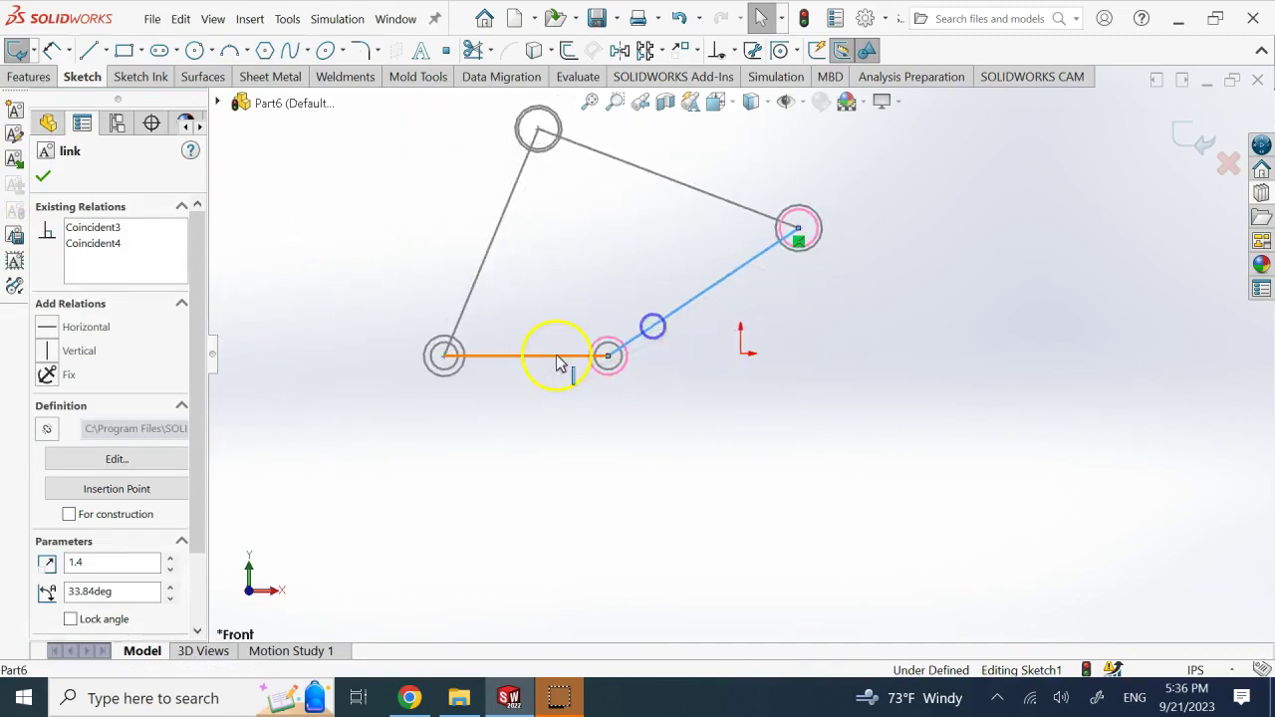
click(553, 362)
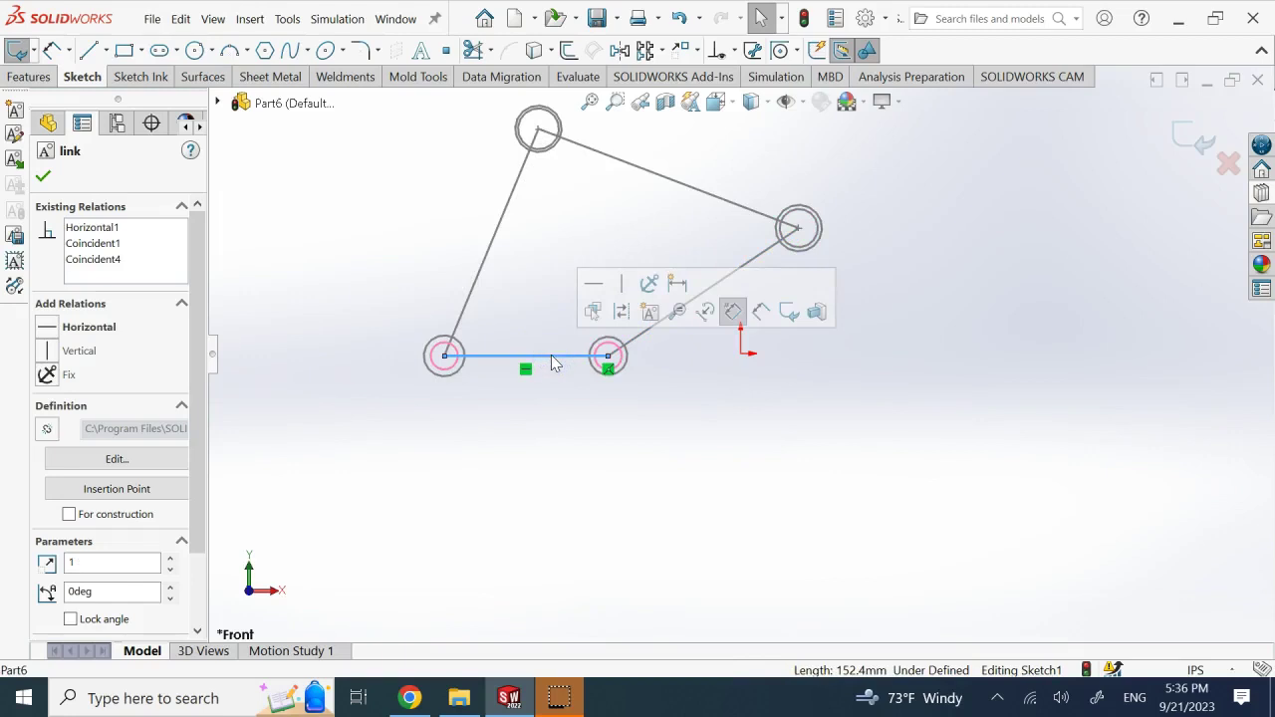
click(51, 372)
click(43, 176)
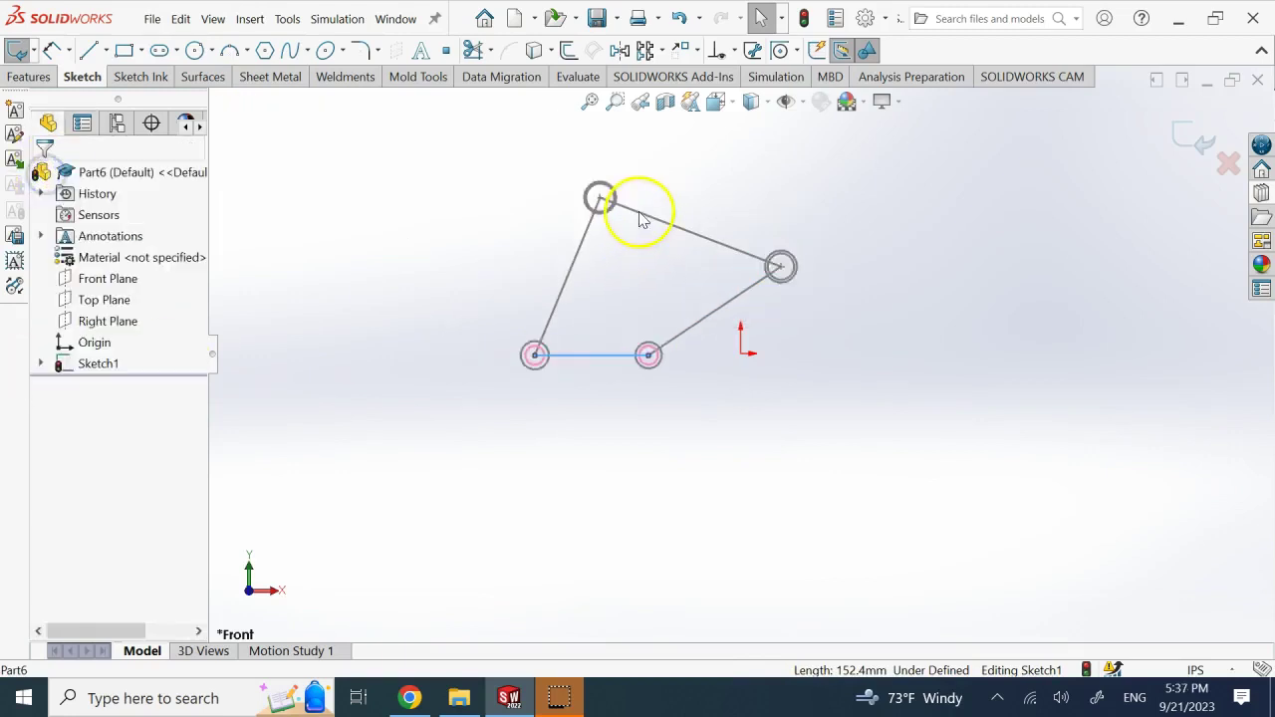
- Swing the left link slightly to test the linkage's motion about the fixed bottom link
scroll(643, 219, down, 2)
click(743, 202)
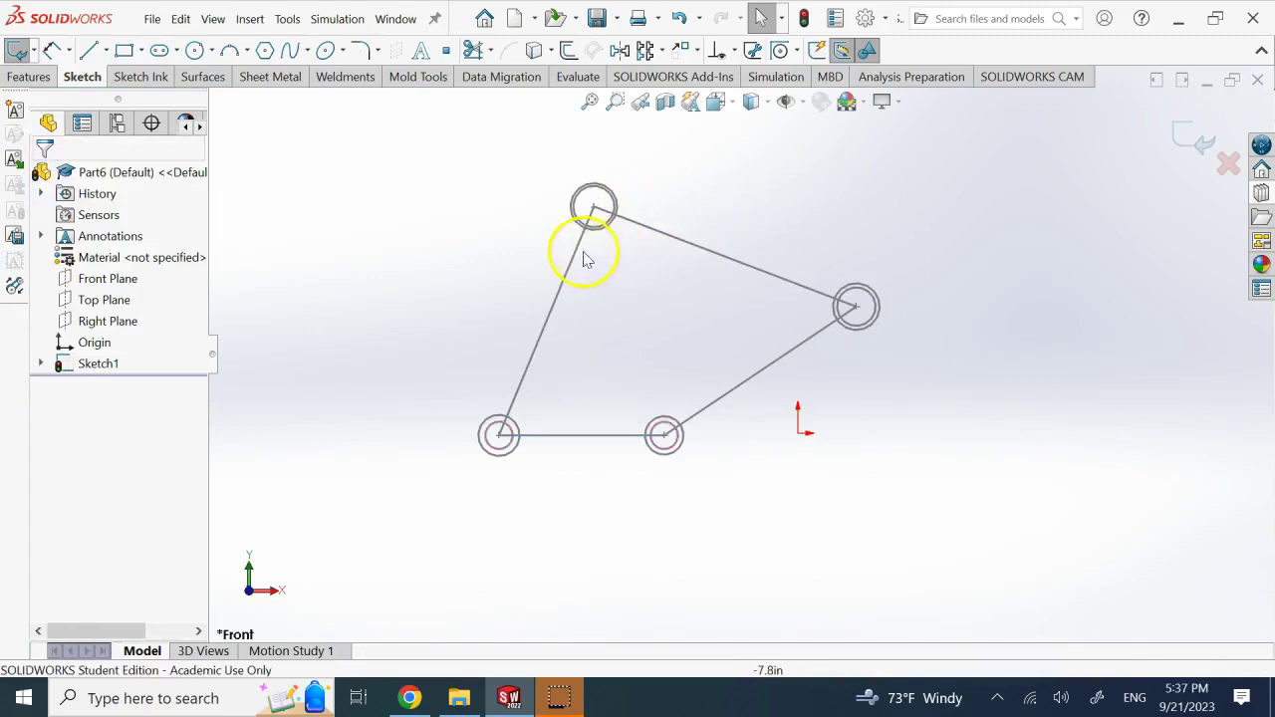
mouse_move(572, 256)
mouse_down()
mouse_move(671, 330)
mouse_move(587, 282)
mouse_move(412, 368)
mouse_move(674, 368)
mouse_move(458, 460)
mouse_move(614, 288)
mouse_move(511, 560)
mouse_move(567, 276)
mouse_move(422, 360)
mouse_move(588, 310)
mouse_move(438, 340)
mouse_move(658, 349)
mouse_move(453, 345)
mouse_move(633, 323)
mouse_move(523, 304)
mouse_move(417, 357)
mouse_move(390, 454)
mouse_move(689, 406)
mouse_move(487, 335)
mouse_move(593, 271)
mouse_move(587, 287)
mouse_up()
click(867, 455)
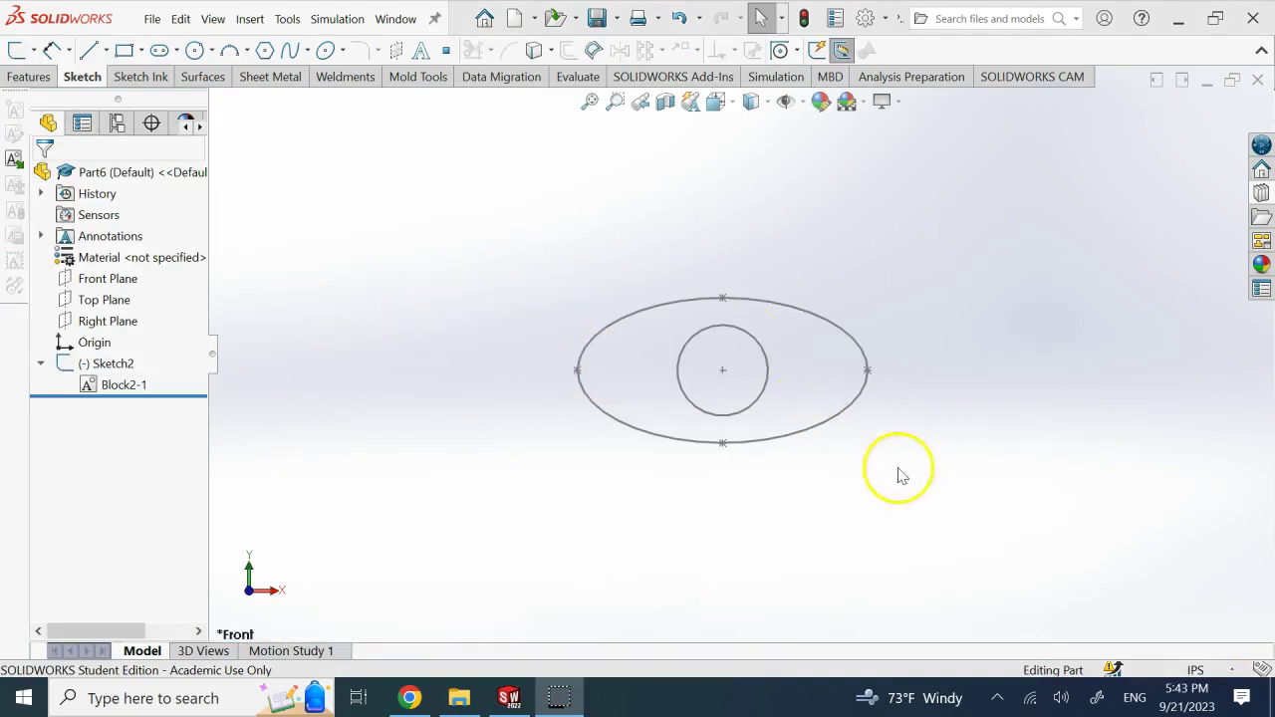
- Locate the saved eye block in the Design Library
click(1261, 193)
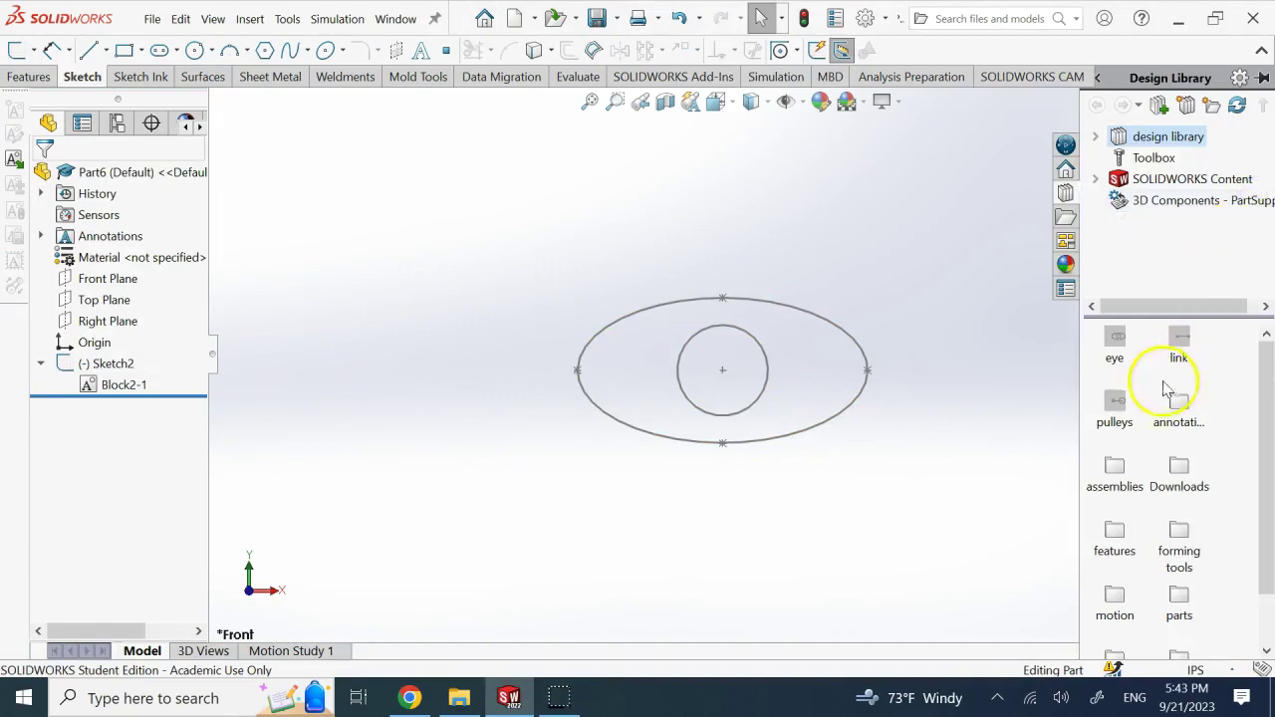
mouse_move(1117, 345)
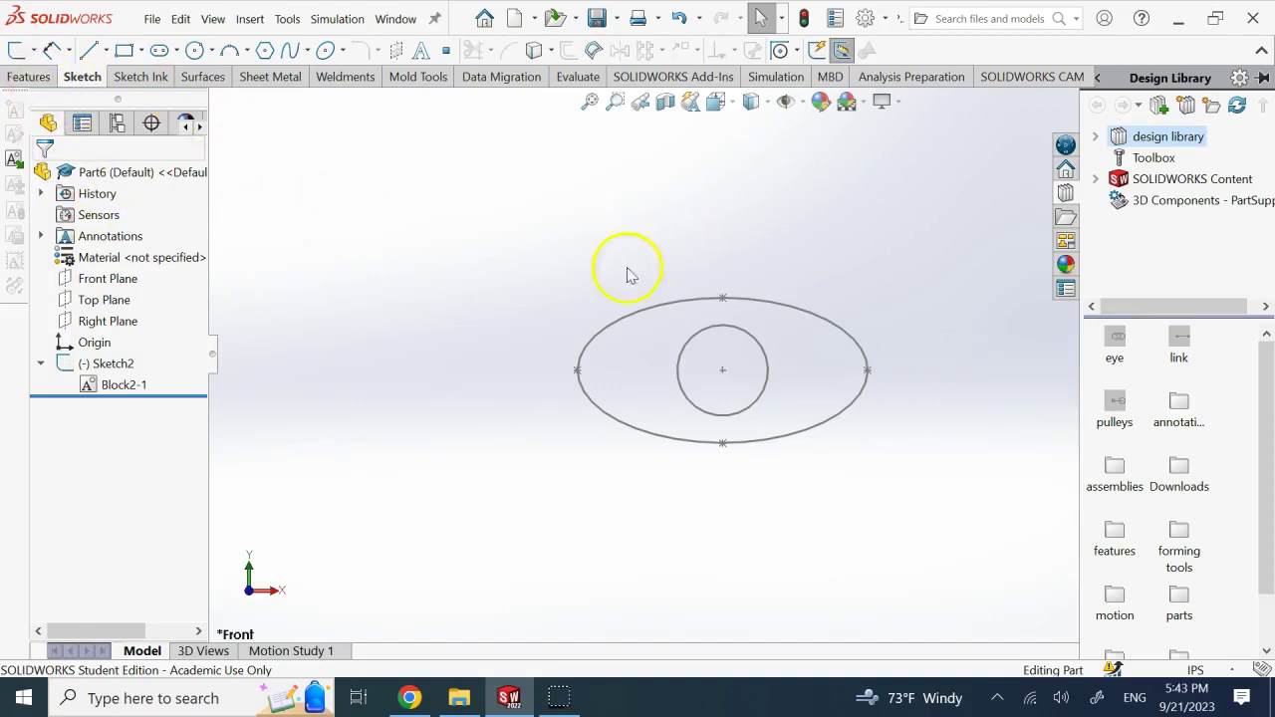
click(1022, 115)
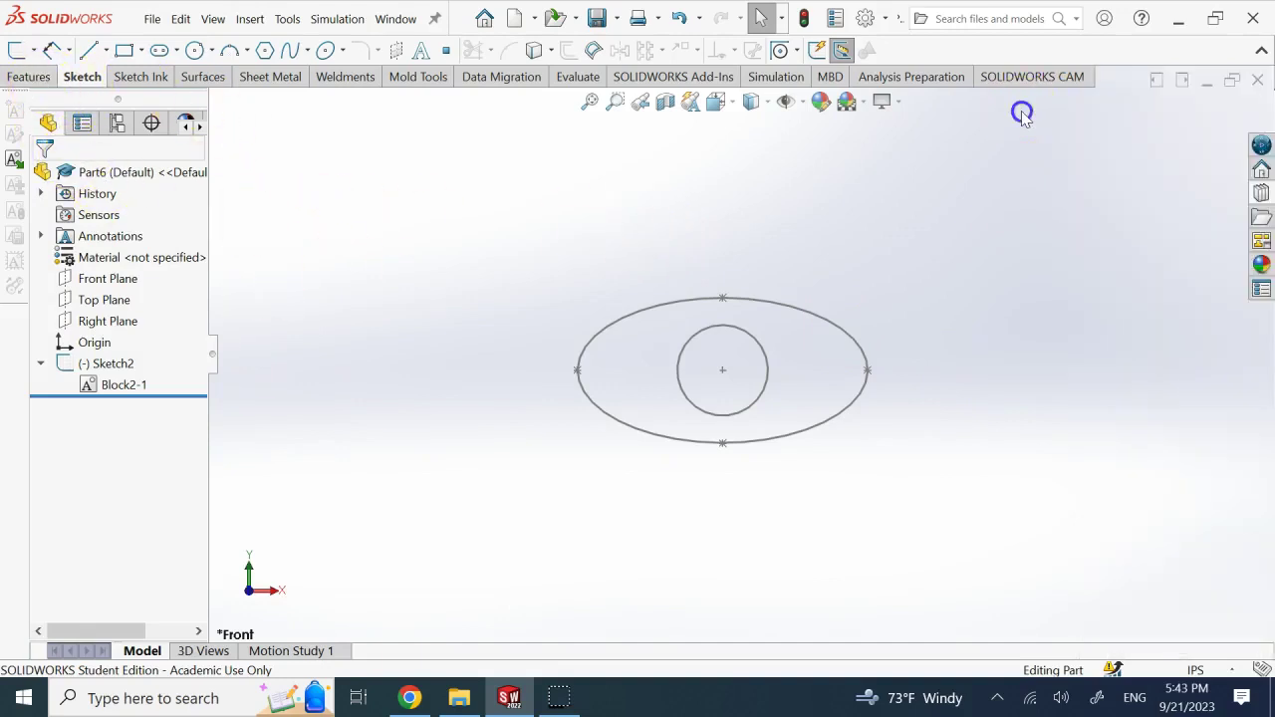
- Close the part containing the eye block and create a new part document
click(1257, 80)
click(593, 360)
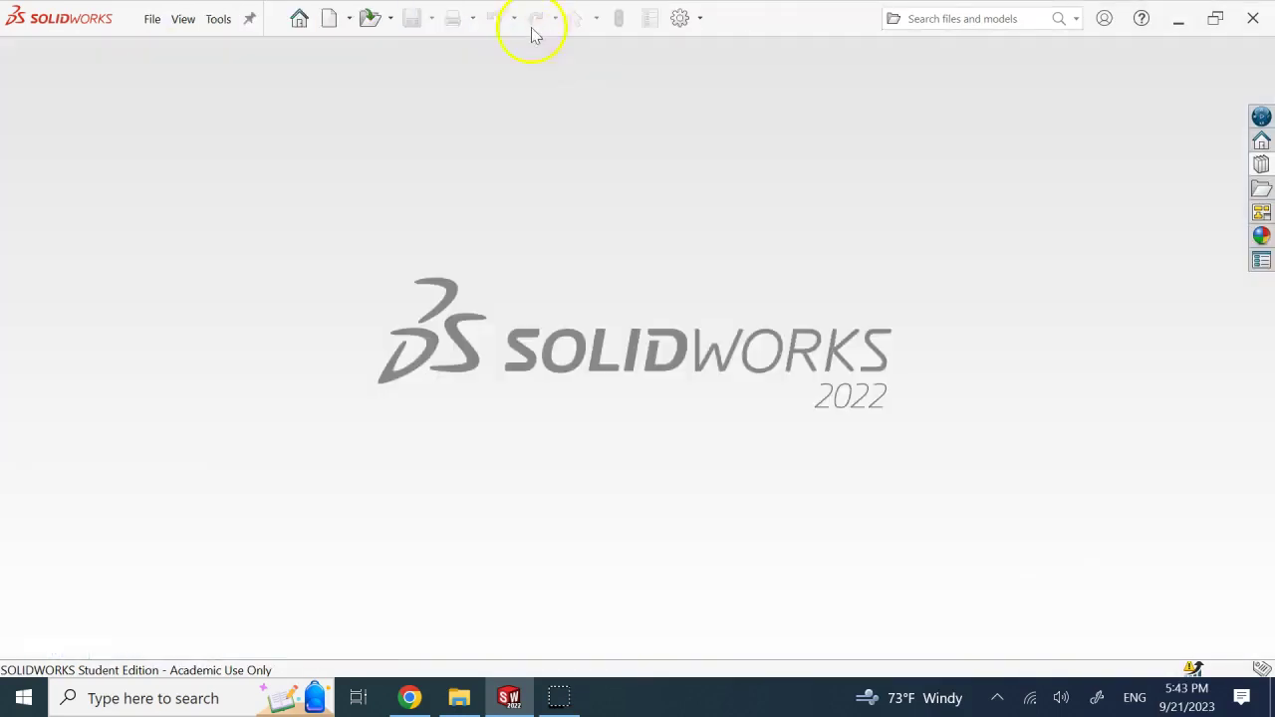
click(339, 18)
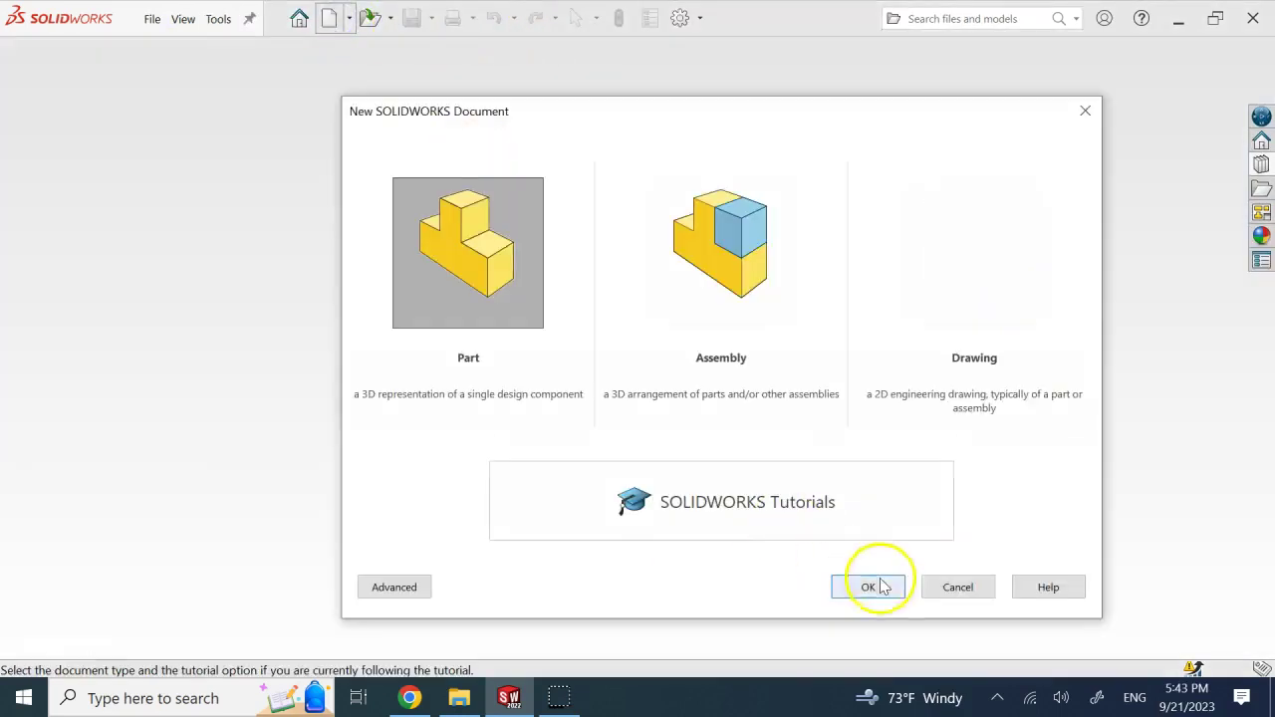
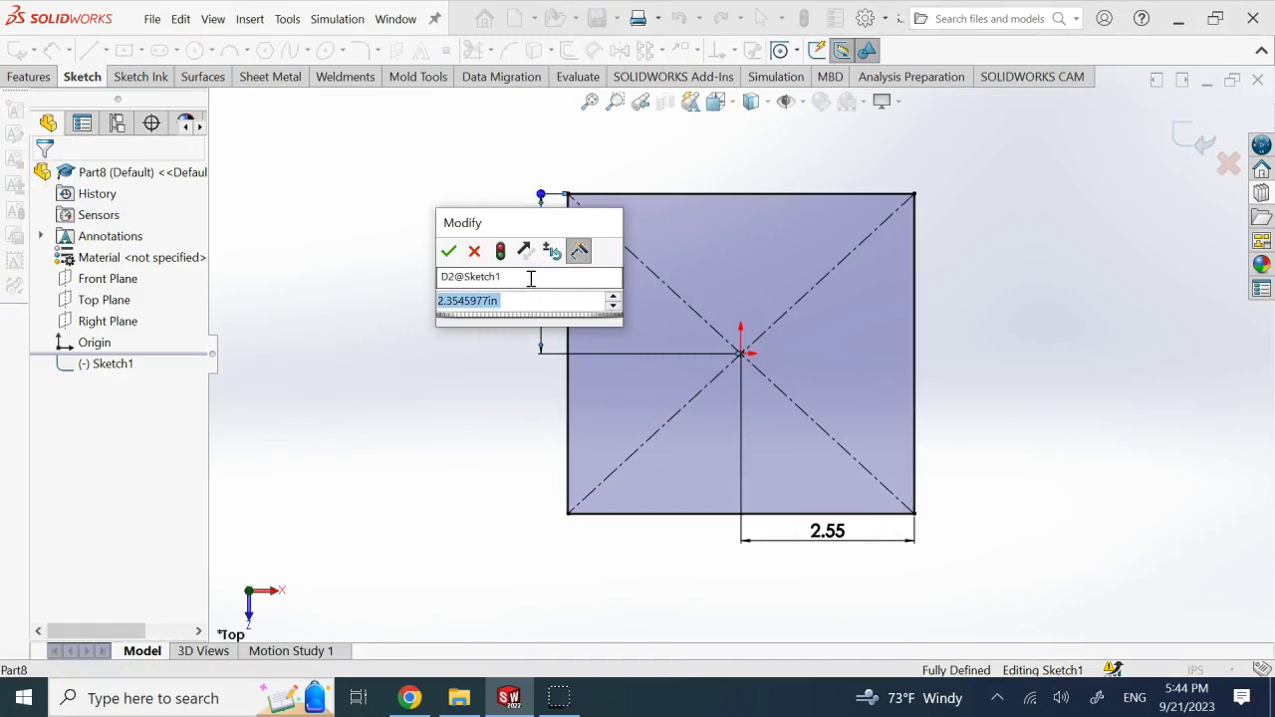
- Set both centre-to-edge dimensions of the centre rectangle on the Top plane to 2.5 in and exit the sketch
key(Return)
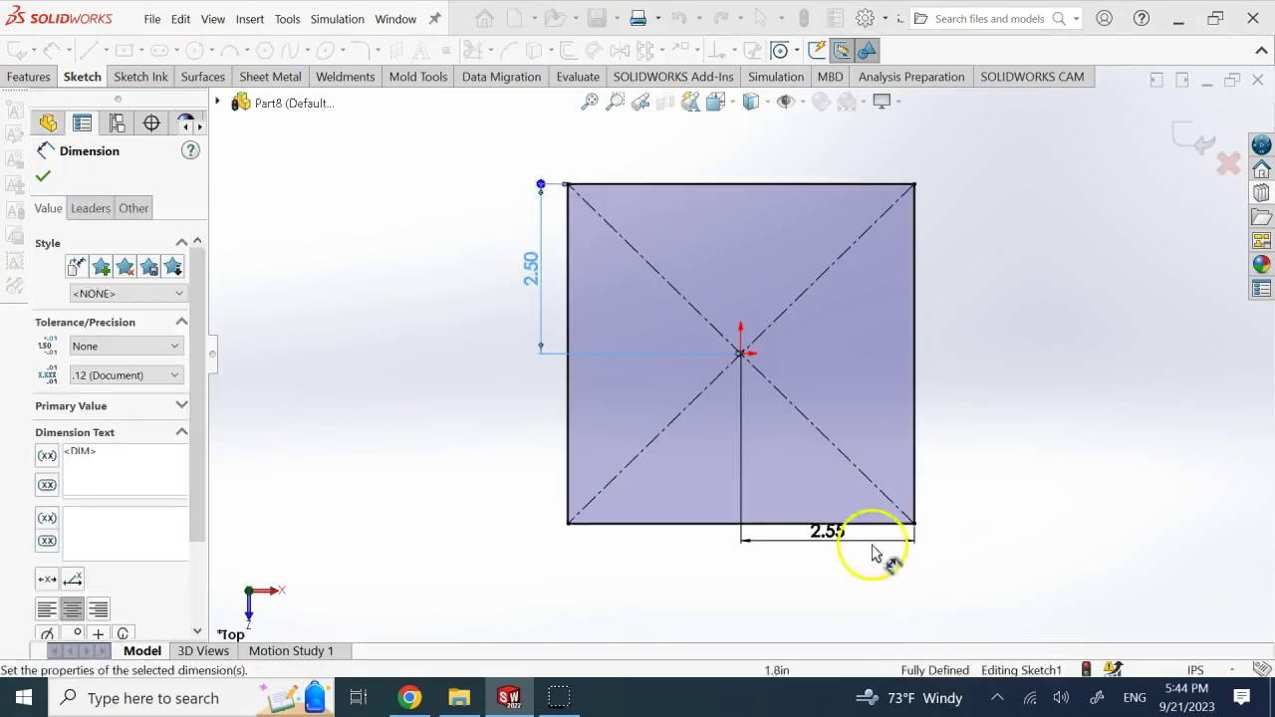
click(829, 529)
text(2.)
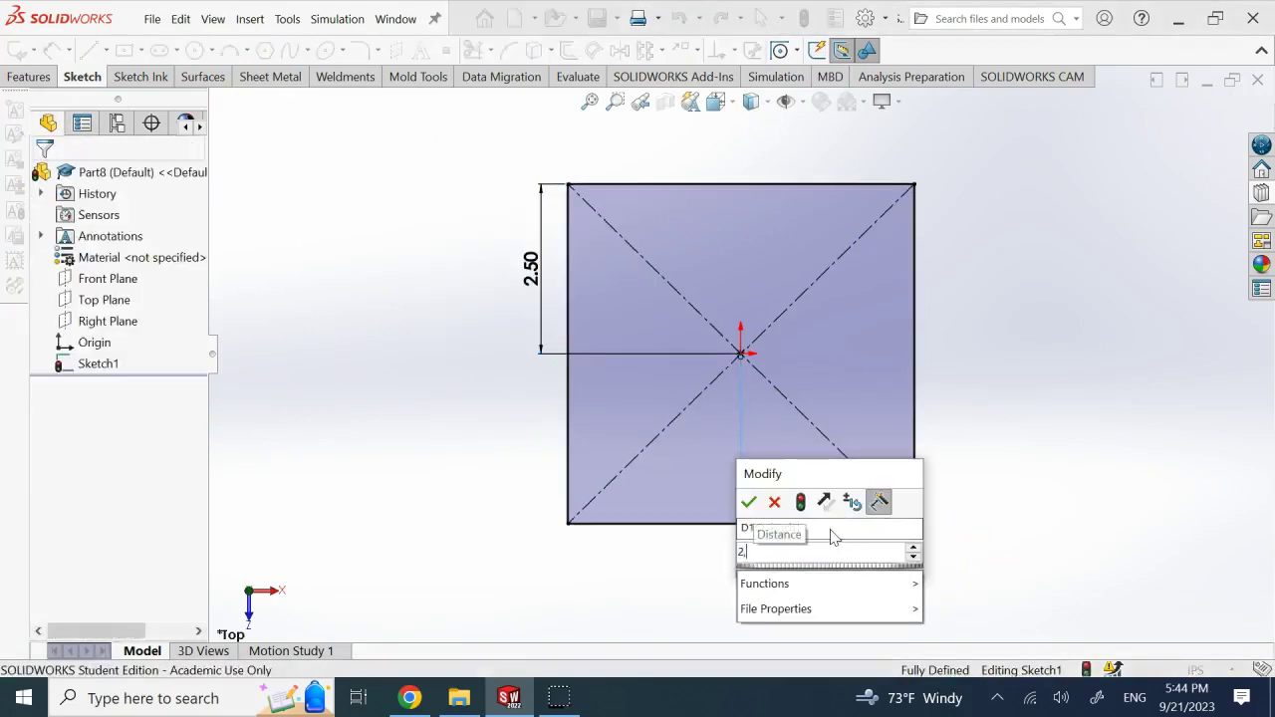
text(5)
key(Return)
click(825, 529)
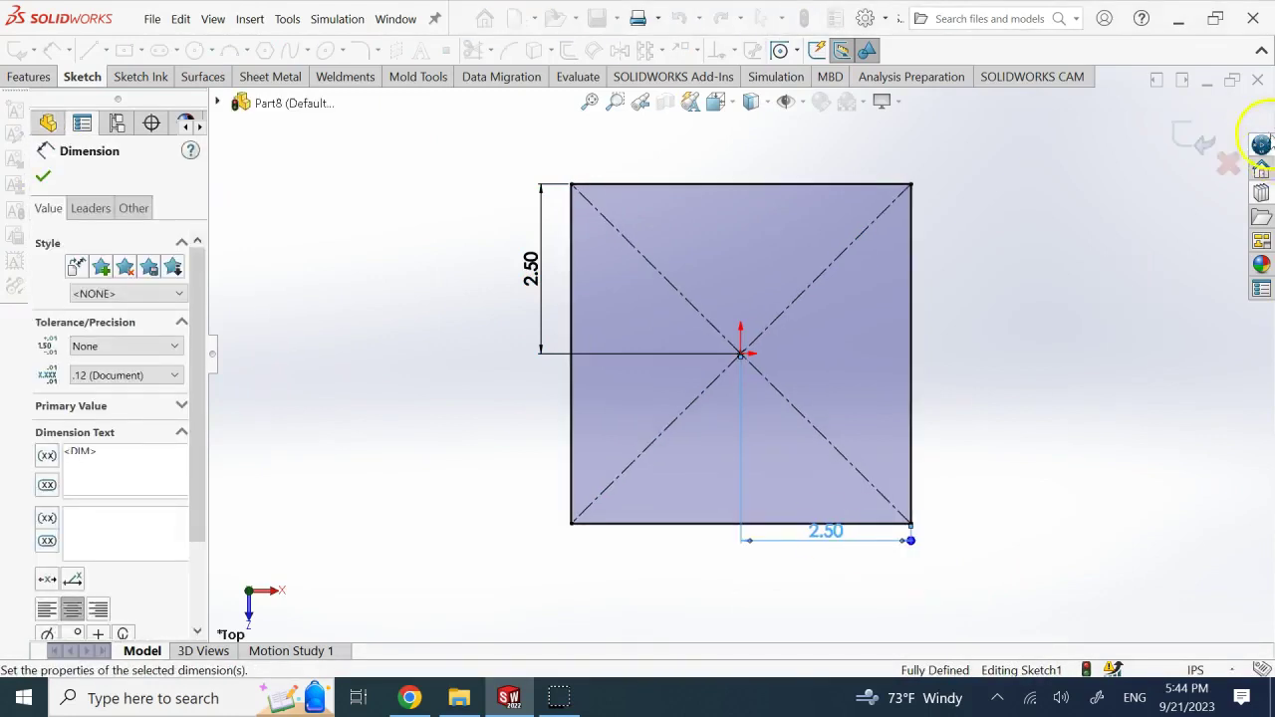
click(1202, 142)
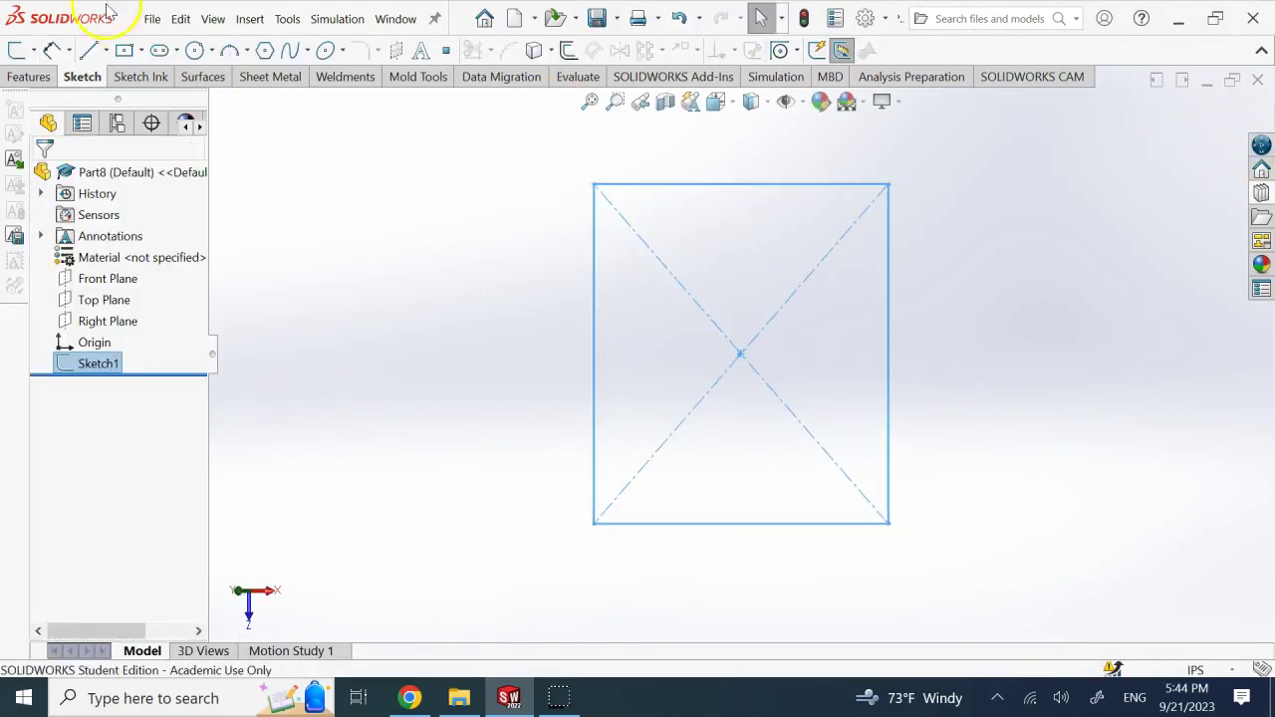
- Extrude the square sketch 5 in as a blind boss and show the cube in isometric view
click(30, 77)
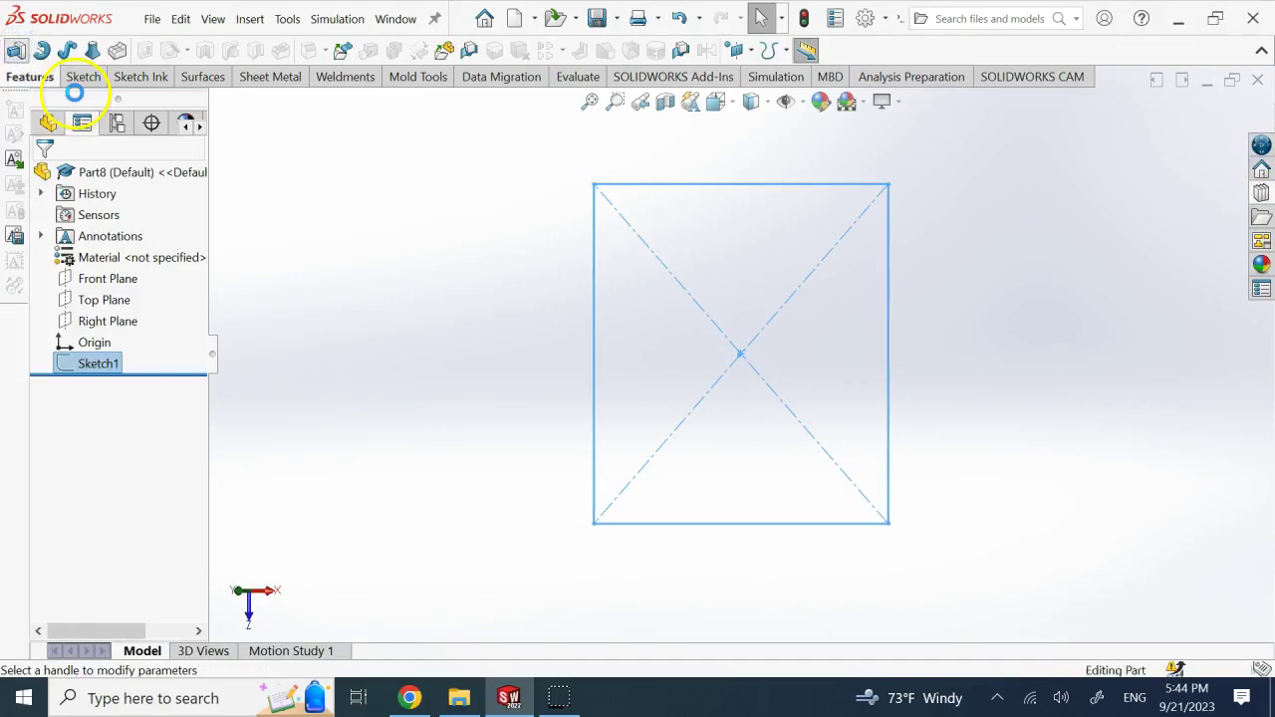
text(5)
click(43, 177)
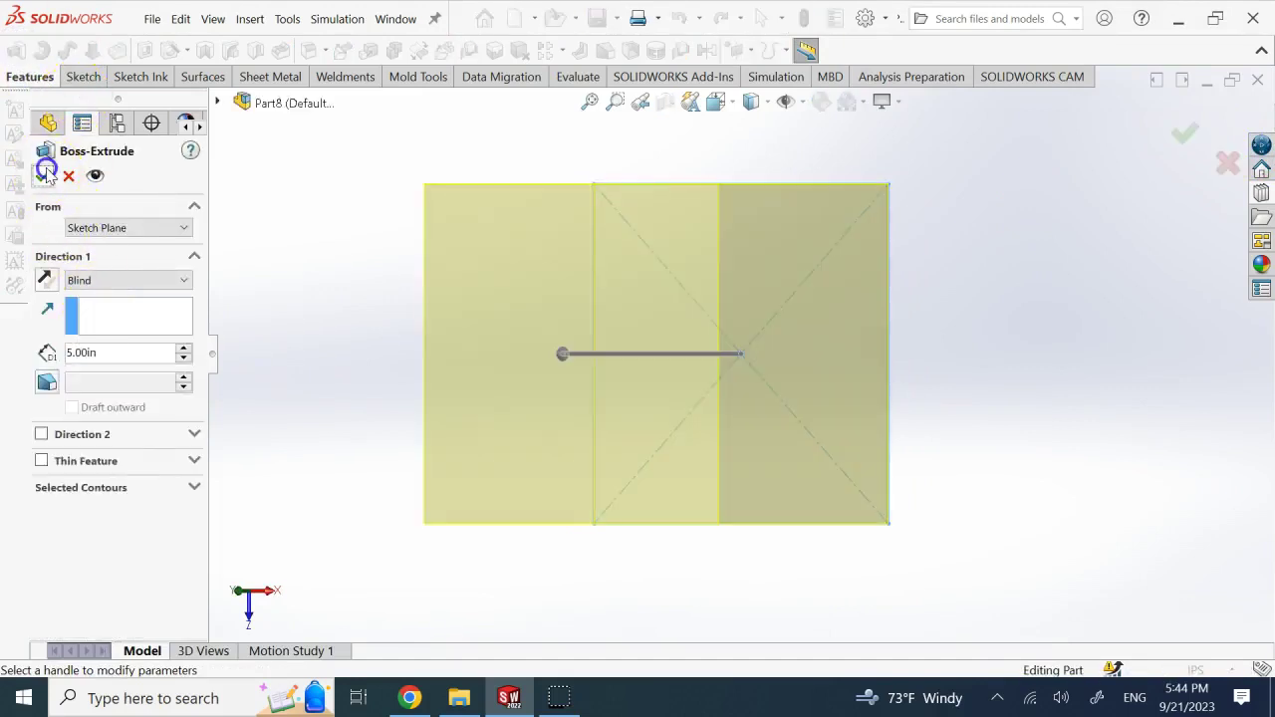
key(ctrl+7)
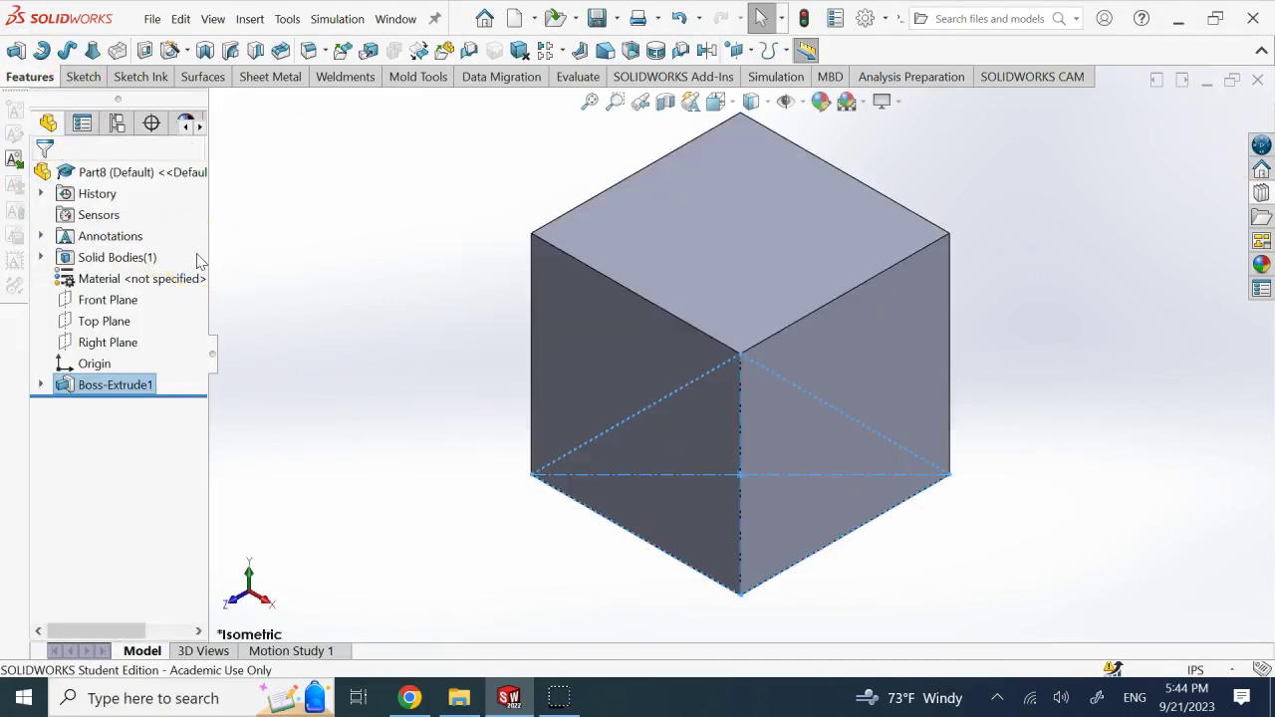
click(1069, 289)
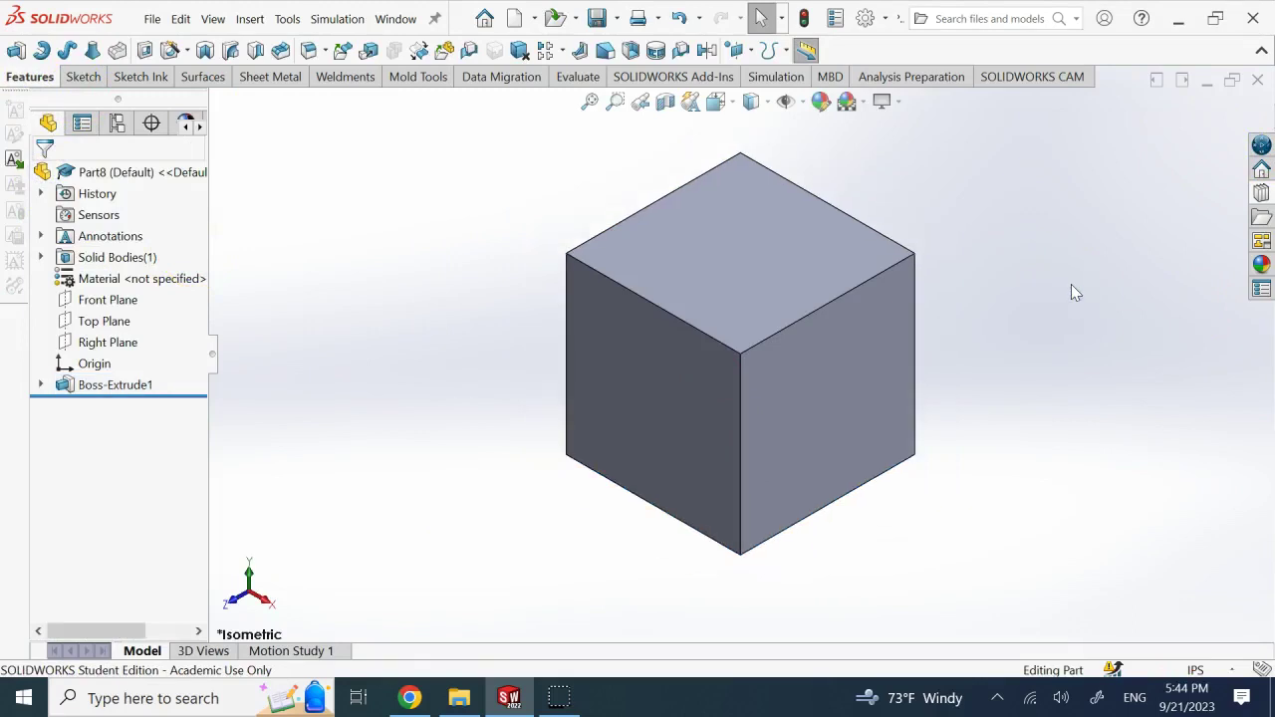
- Insert the eye block from the Design Library onto the cube's right-hand face at scale 1 and 0deg
click(1261, 194)
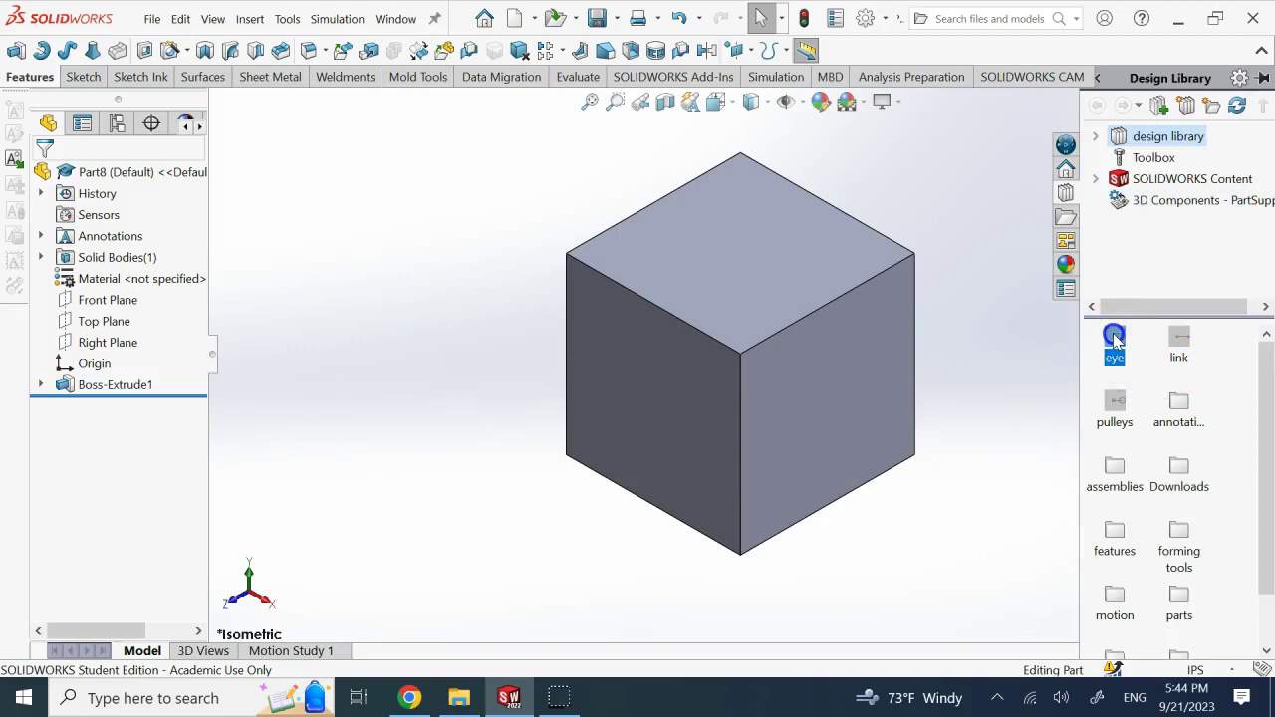
drag(1115, 340, 992, 356)
drag(823, 403, 823, 401)
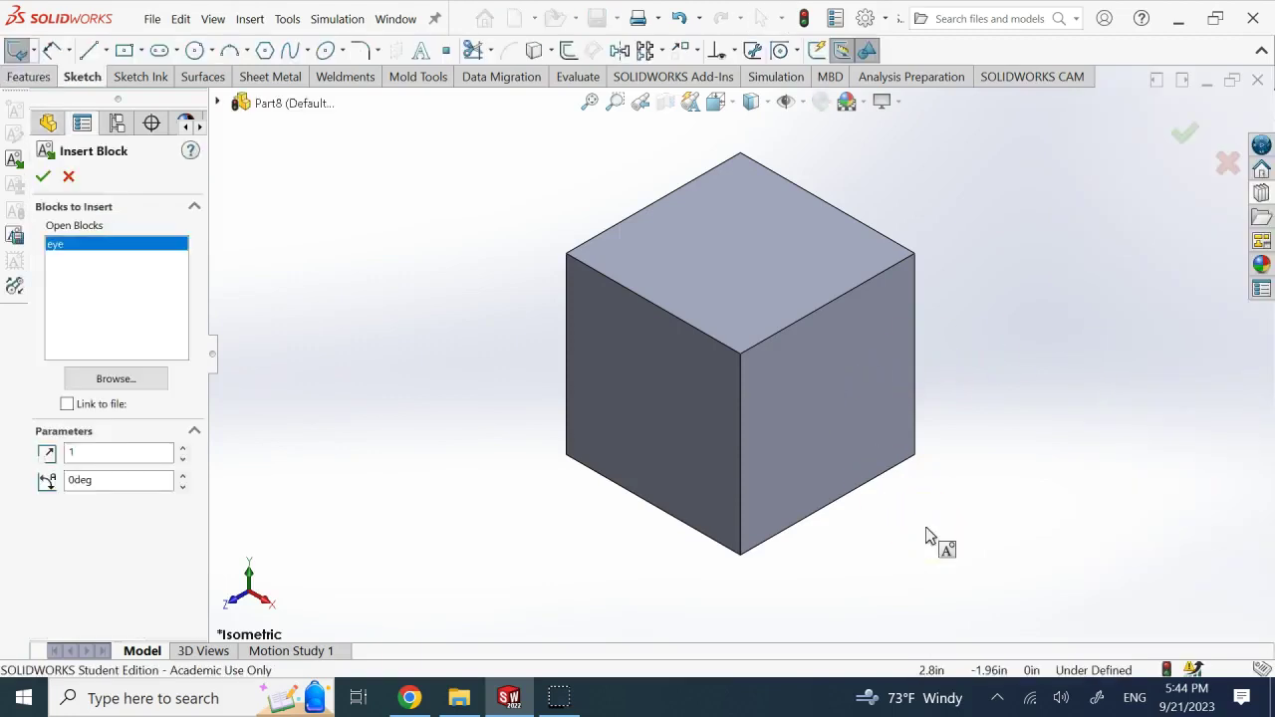
click(836, 395)
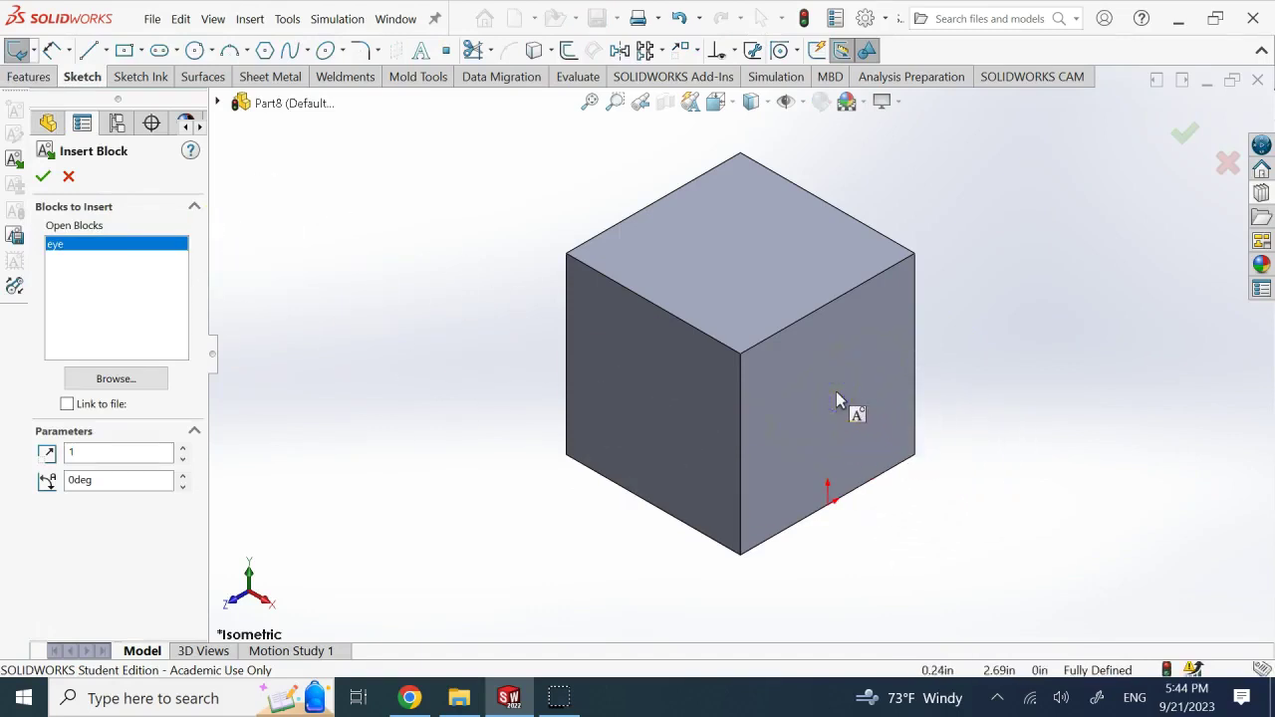
click(836, 390)
click(70, 177)
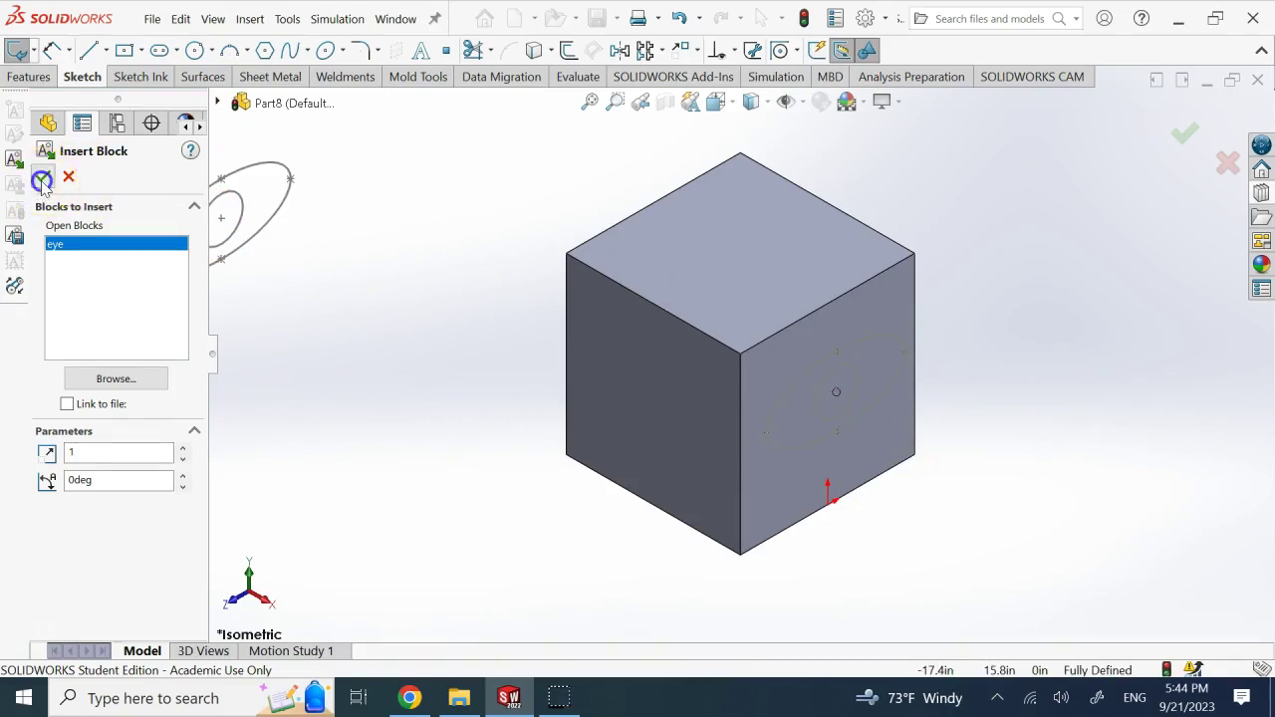
click(41, 180)
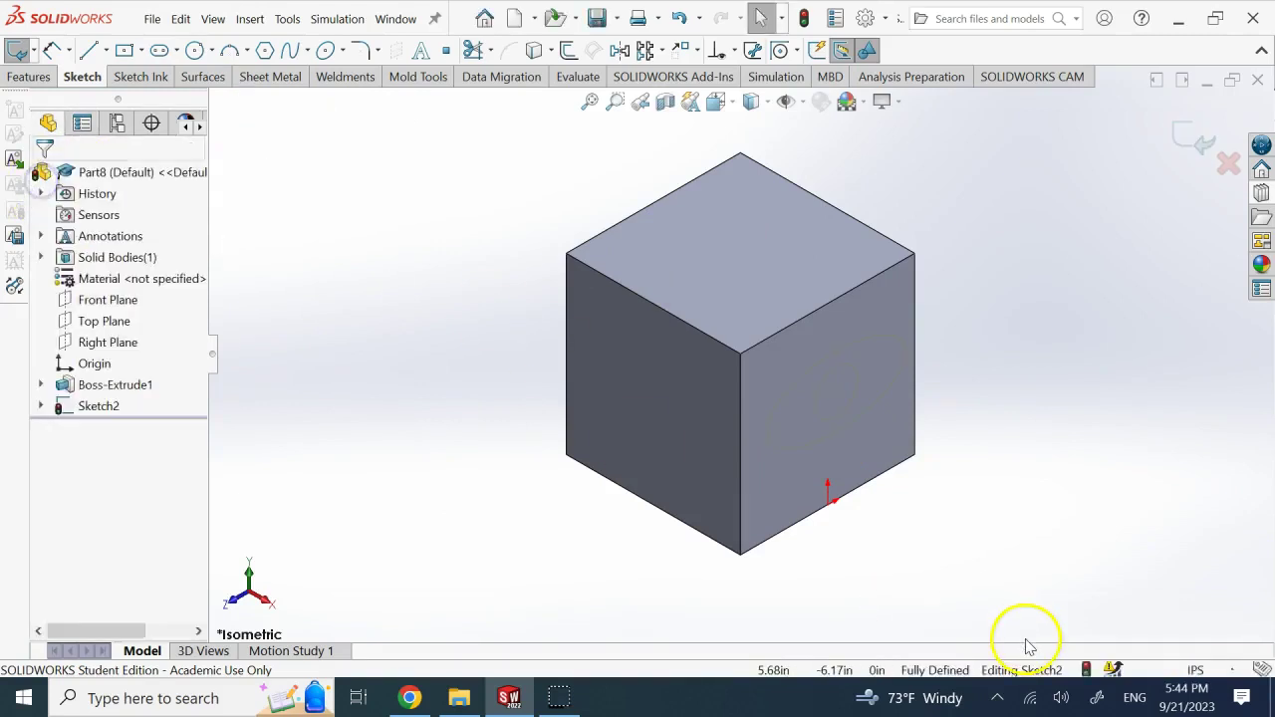
- Highlight the inserted eye sketch and inspect its placement on the cube's face from another angle
click(118, 411)
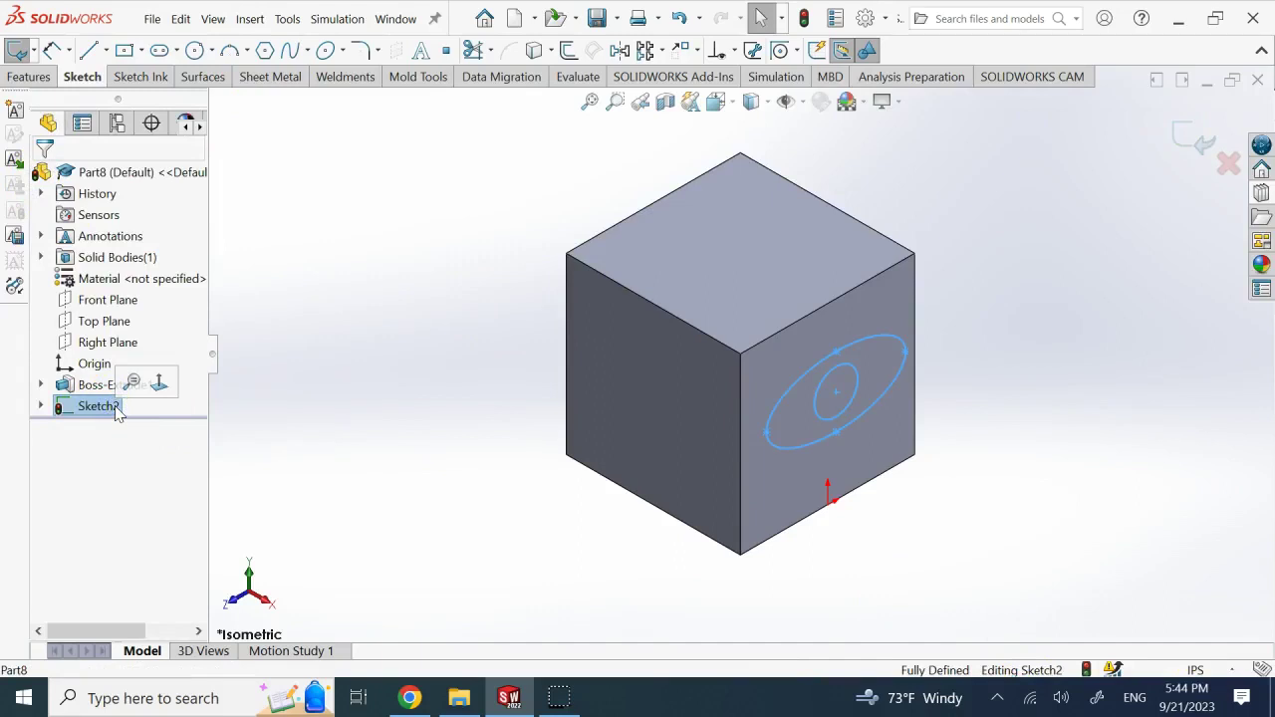
middle_drag(489, 464, 1038, 516)
key(ctrl+7)
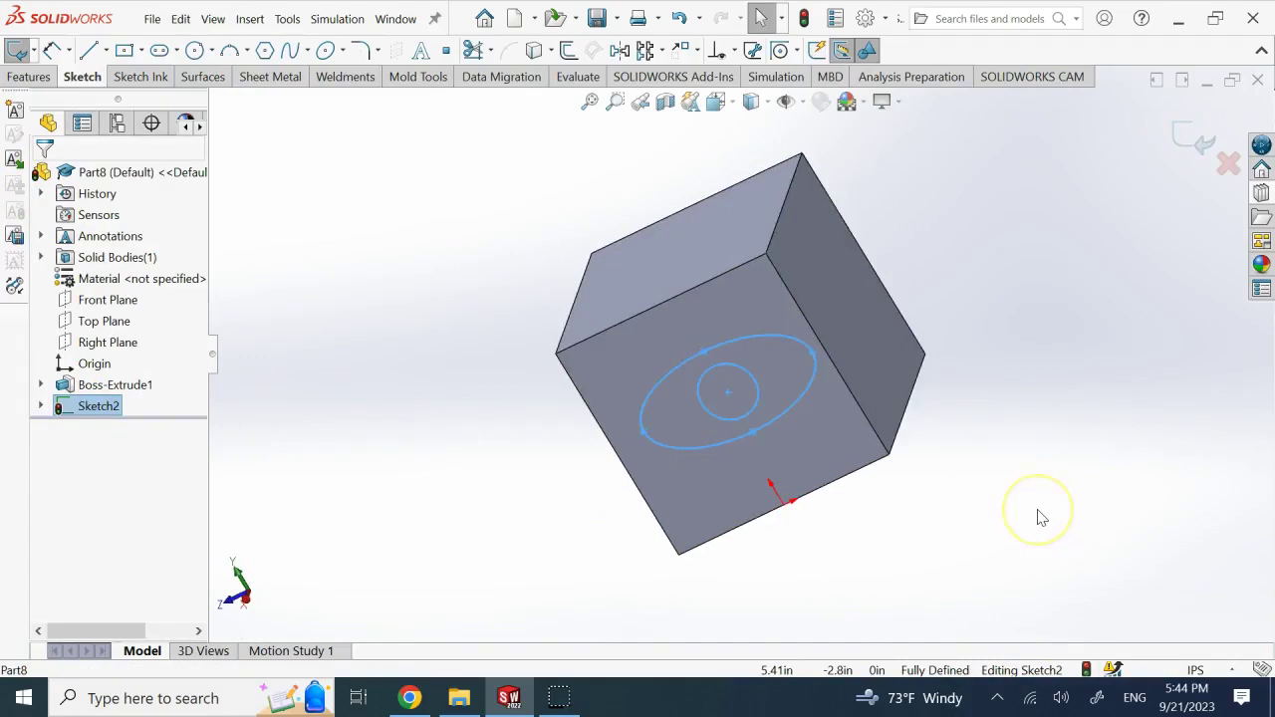
- Exit the eye sketch and cut-extrude it 0.5 in blind into the cube's side face
click(17, 50)
click(31, 78)
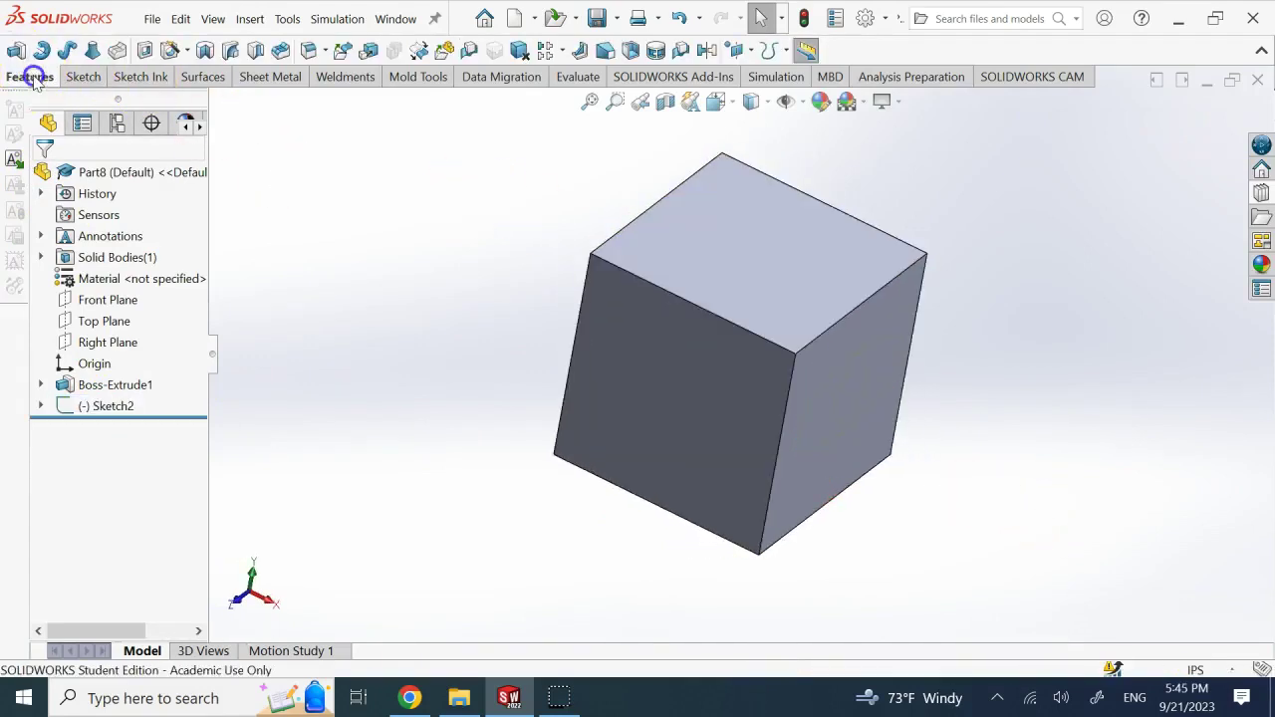
click(145, 51)
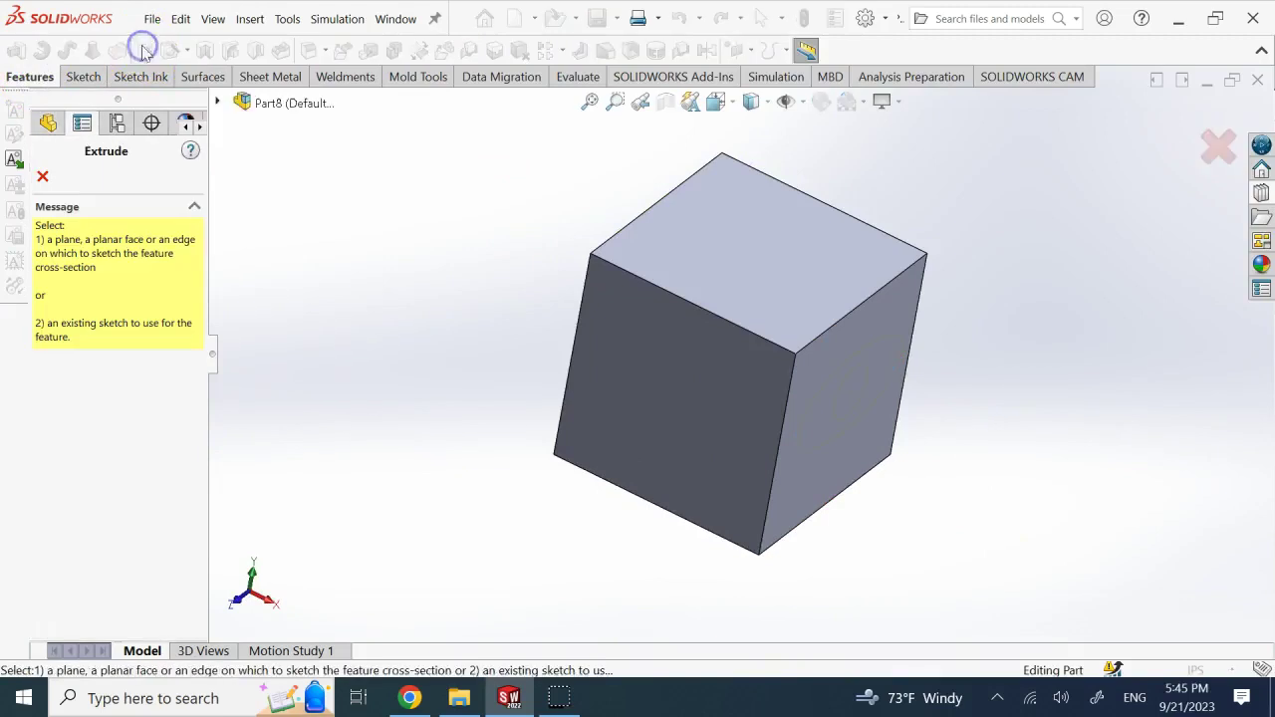
click(48, 122)
click(107, 406)
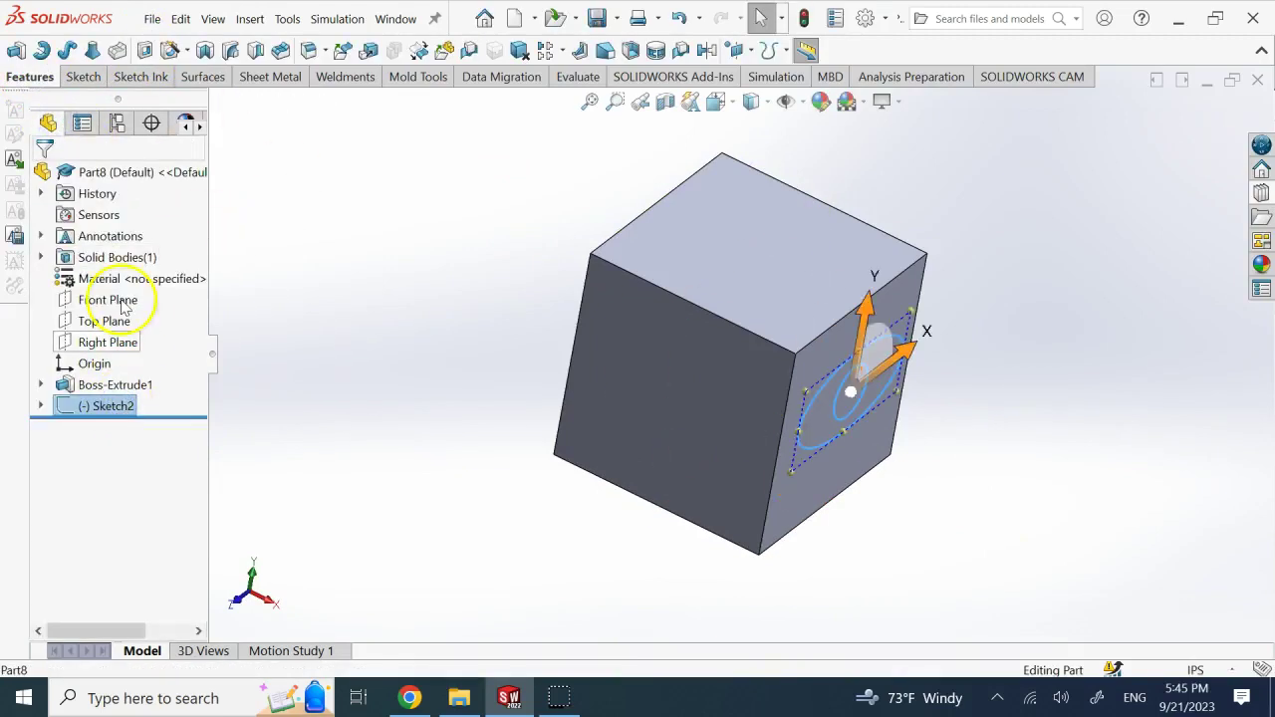
click(142, 49)
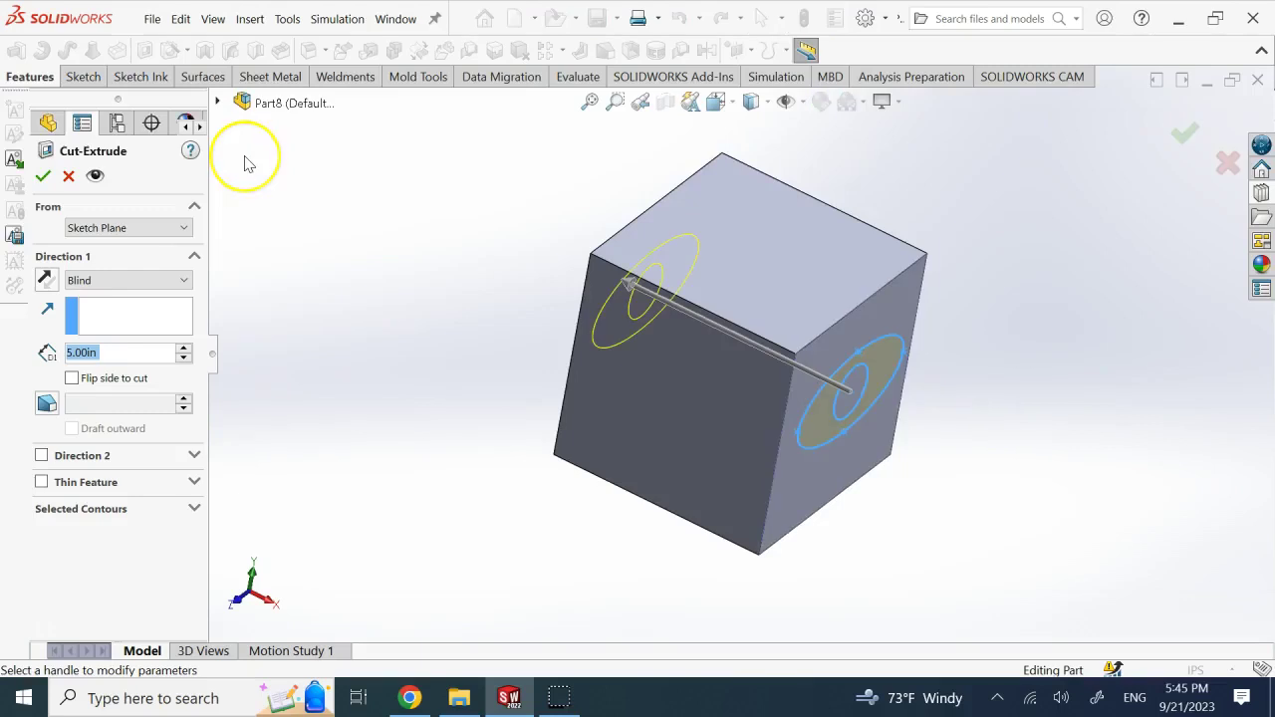
text(0.5)
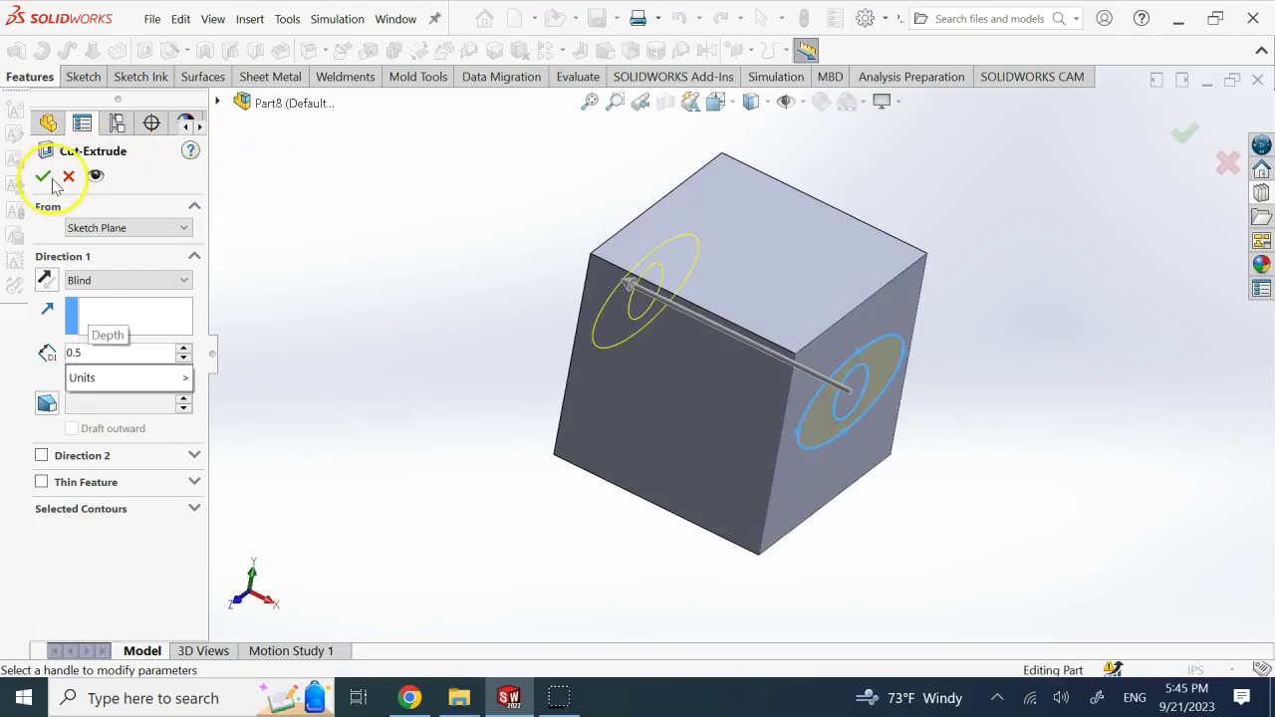
key(Return)
click(43, 176)
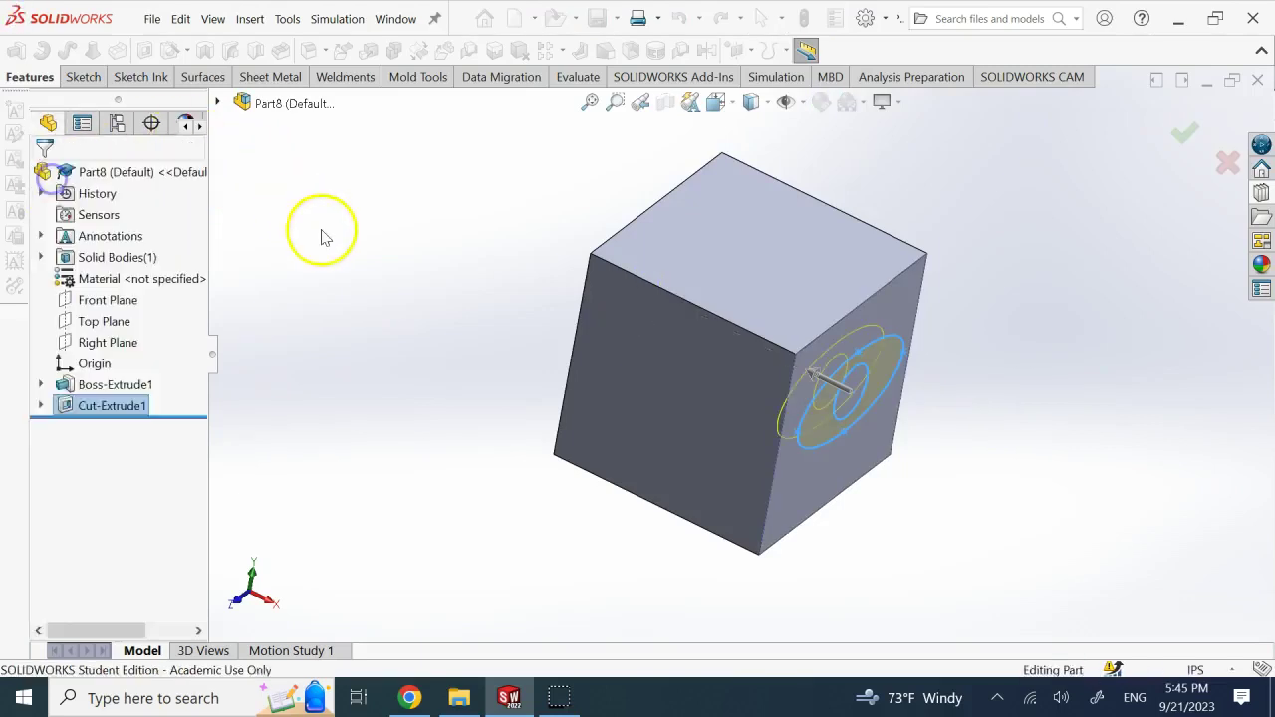
- Inspect the eye-shaped cut on the cube's side face from several angles
key(Left)
key(Left)
key(Up)
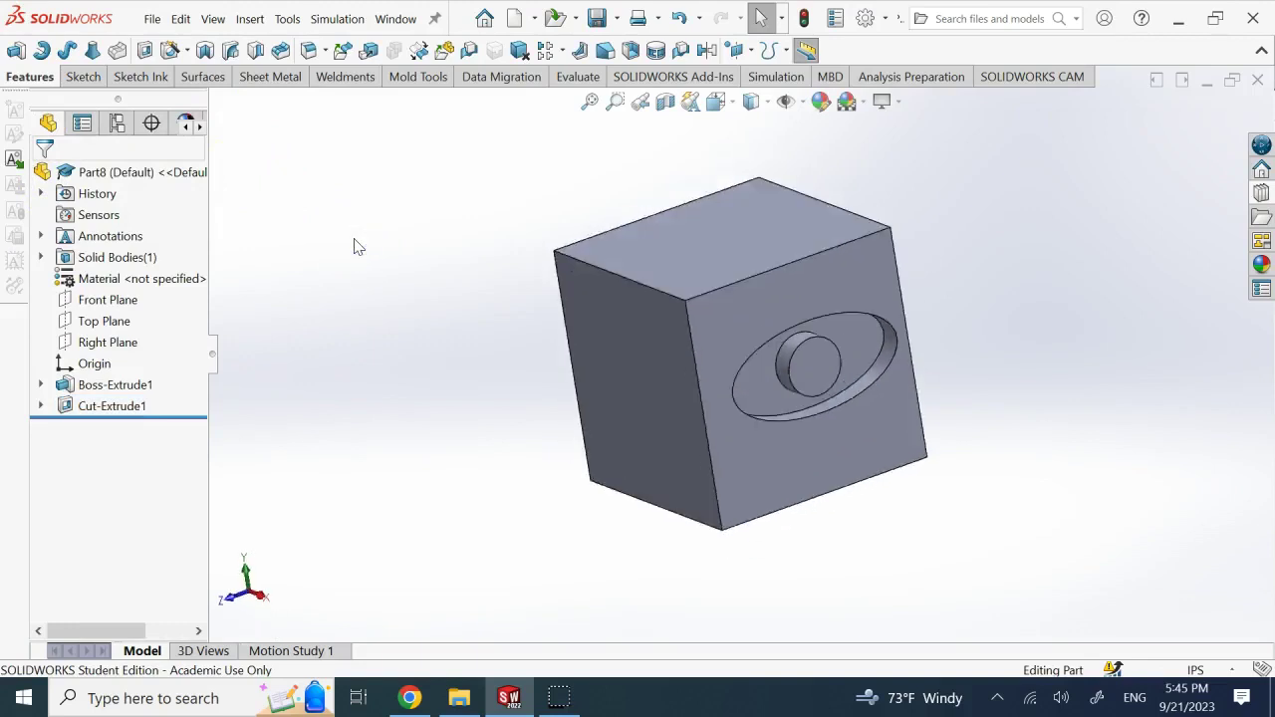
key(Right)
key(Right)
key(Down)
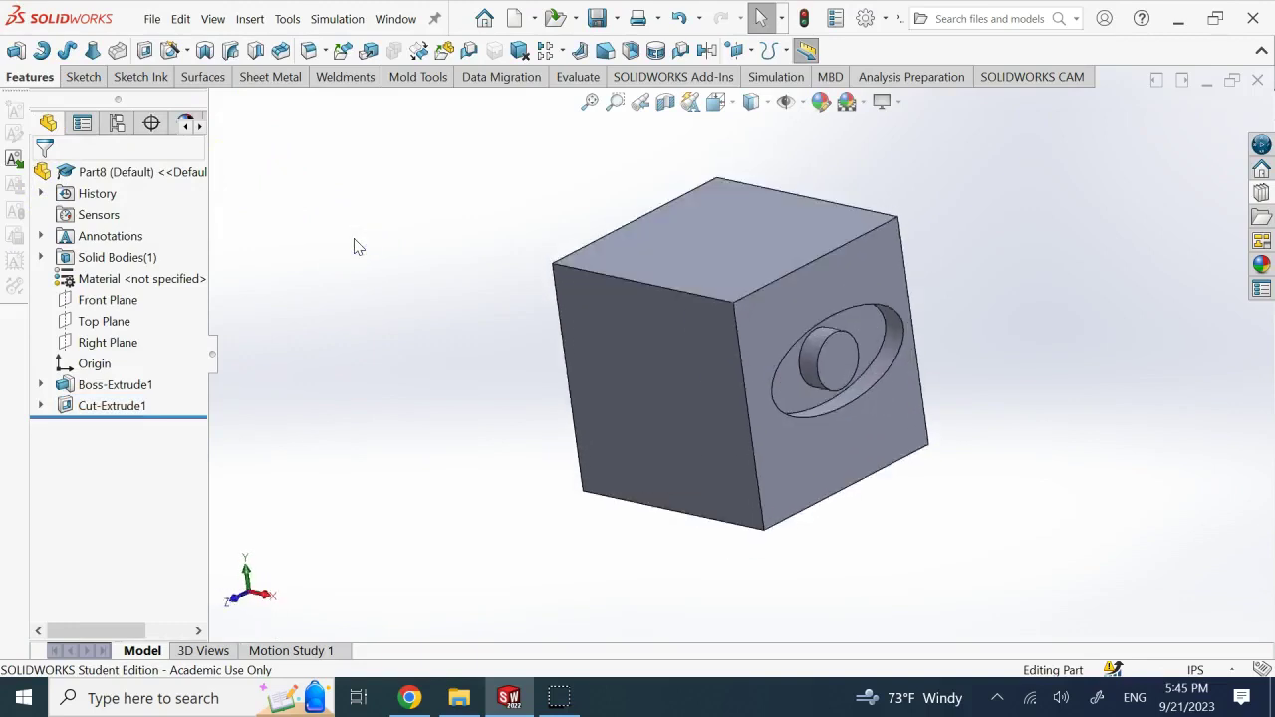
key(Down)
key(Down)
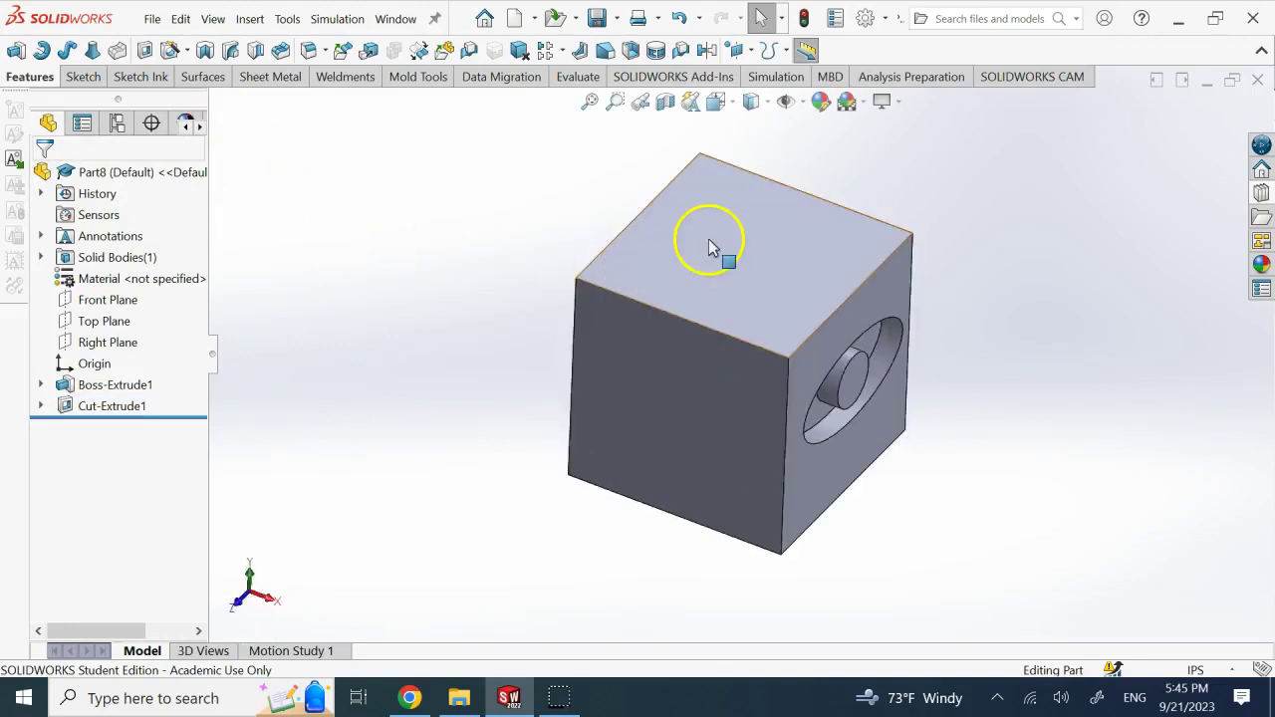
- Insert the eye block from the Design Library onto the cube's top face at scale 1 and 0deg, and exit the sketch
click(1259, 194)
drag(1117, 339, 745, 256)
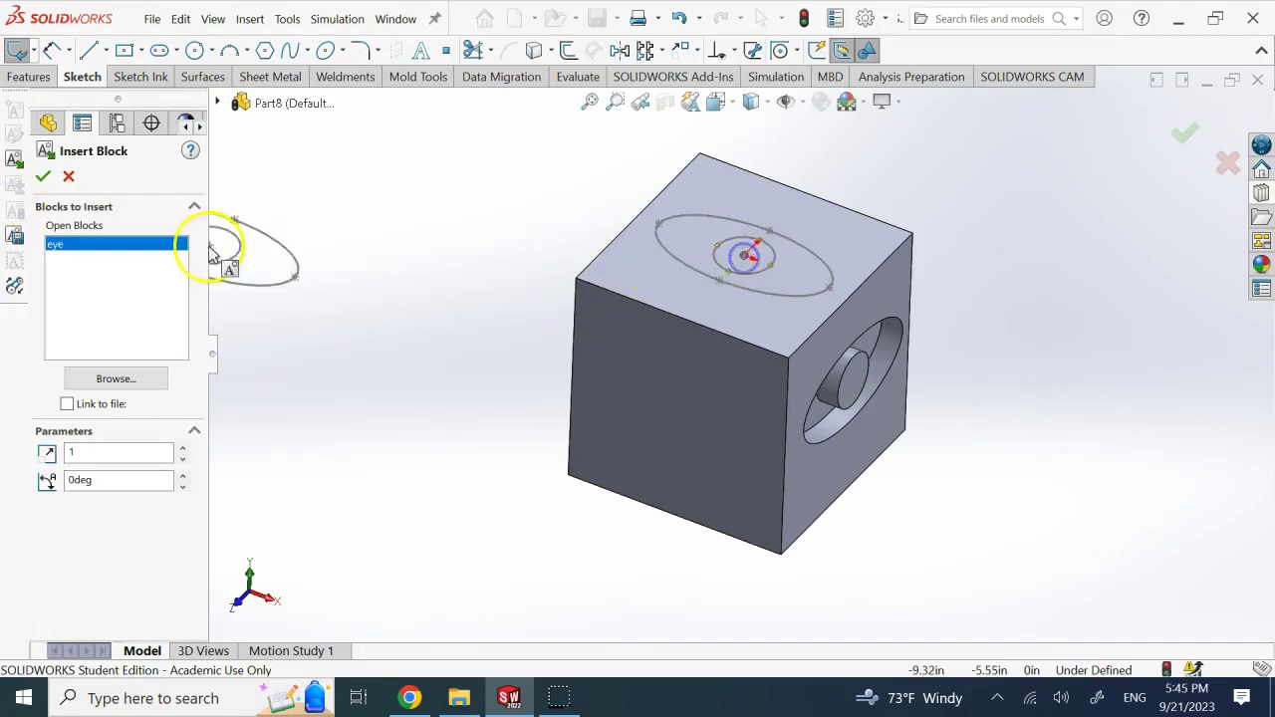
click(39, 180)
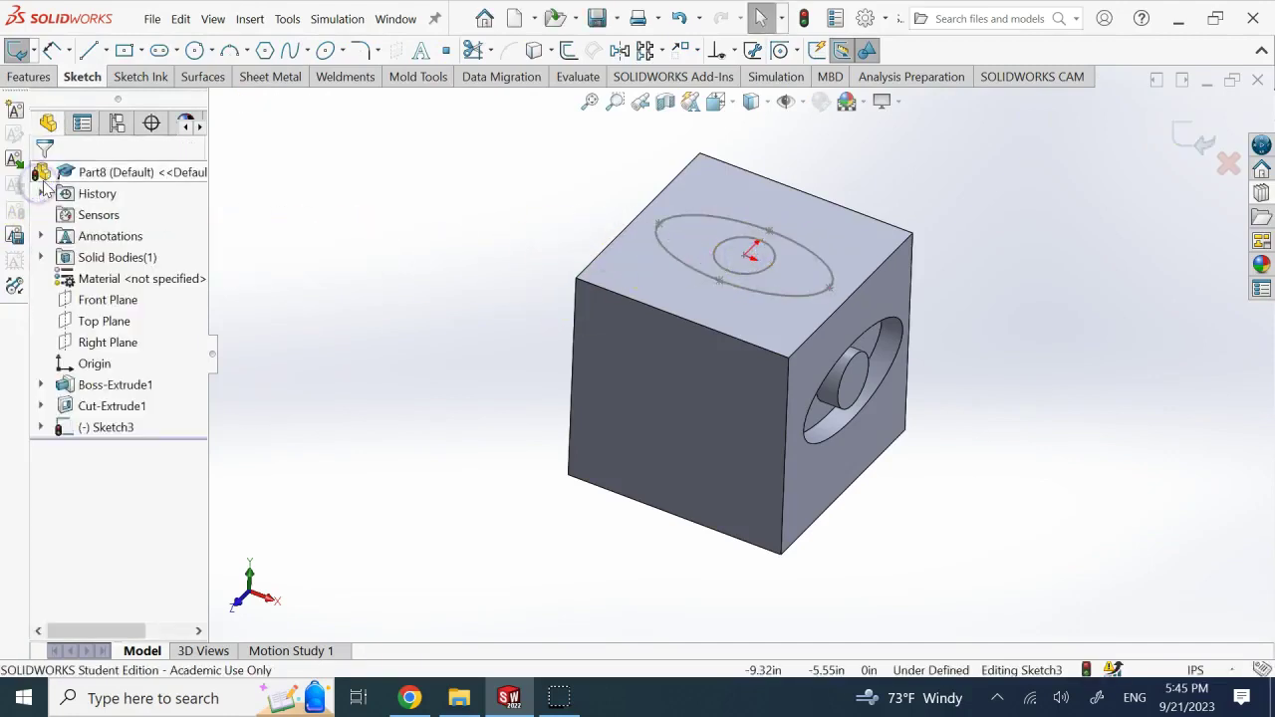
click(112, 428)
click(1197, 137)
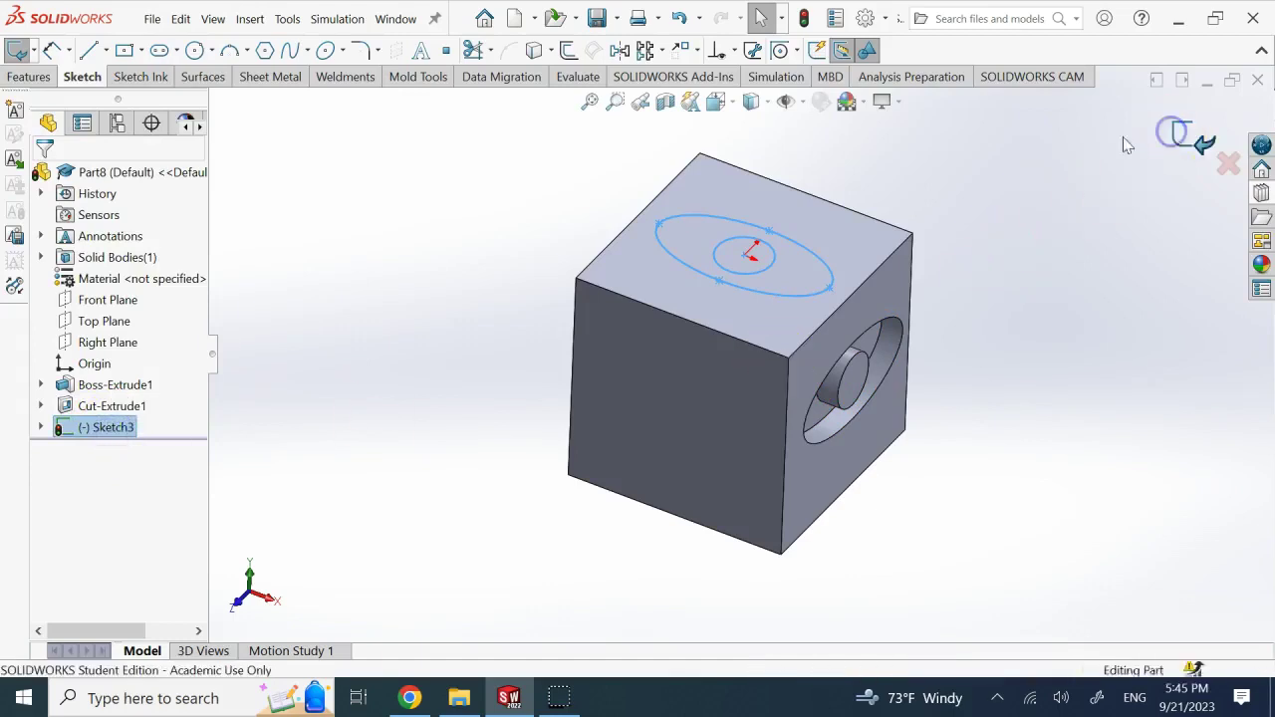
- Cut-extrude the eye sketch into the cube's top face
click(106, 426)
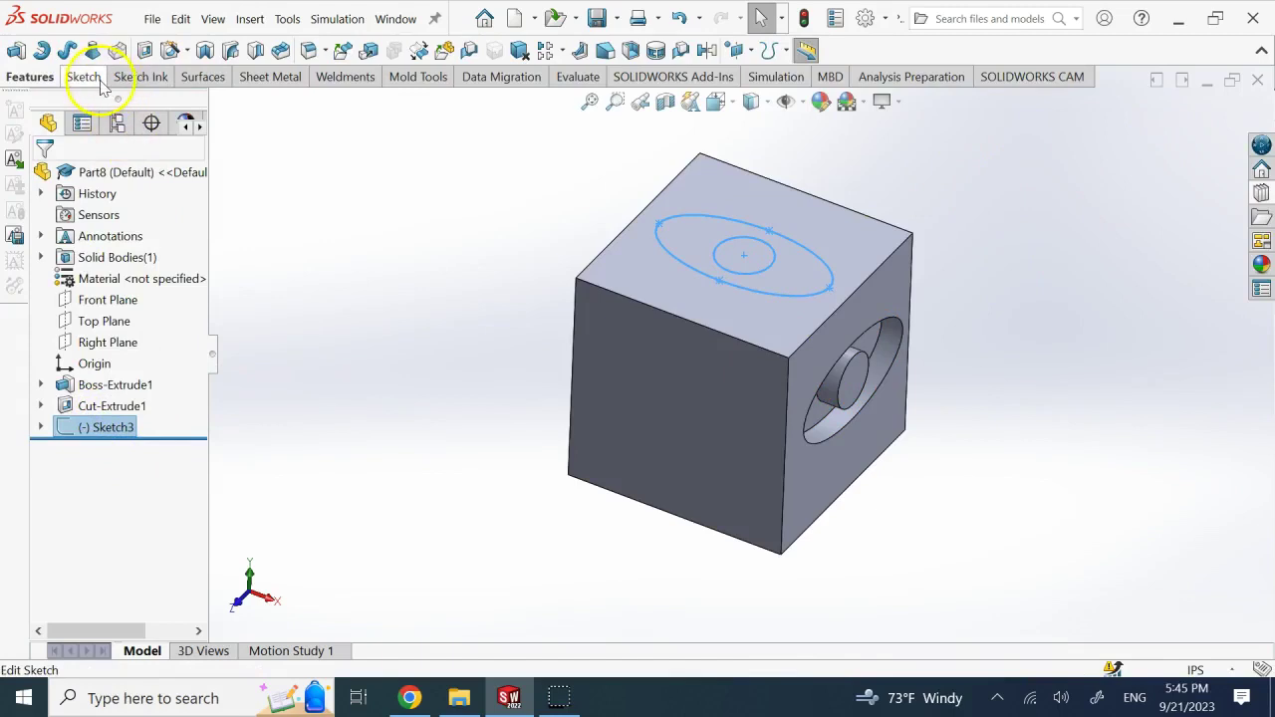
click(151, 56)
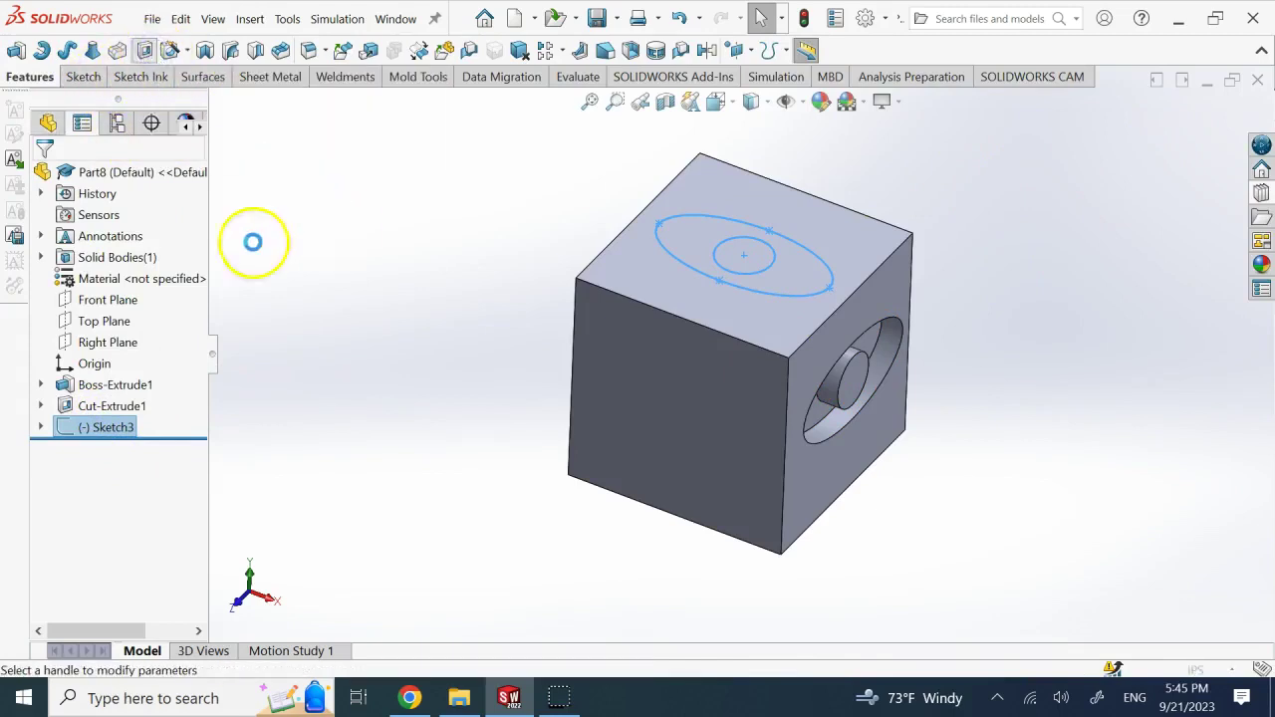
click(43, 176)
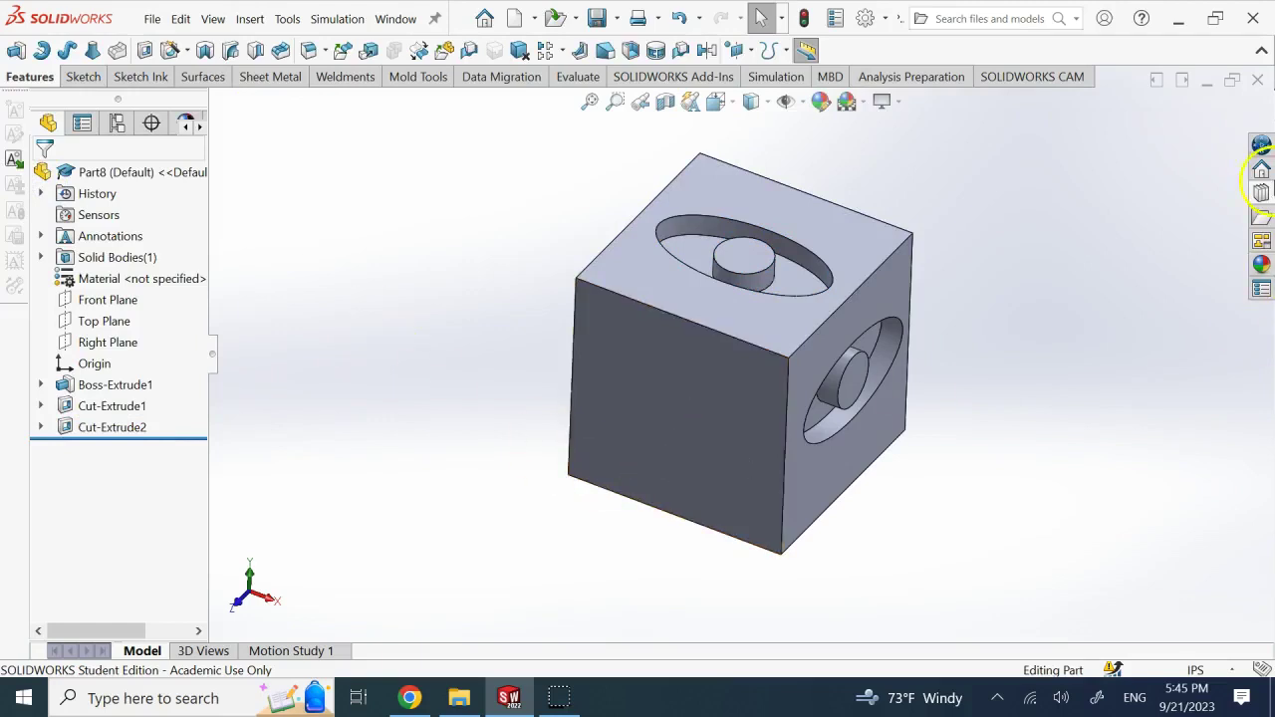
- Insert the eye block from the Design Library onto the cube's front face at scale 1 and 0deg, and exit the sketch
click(1261, 193)
drag(1128, 346, 690, 410)
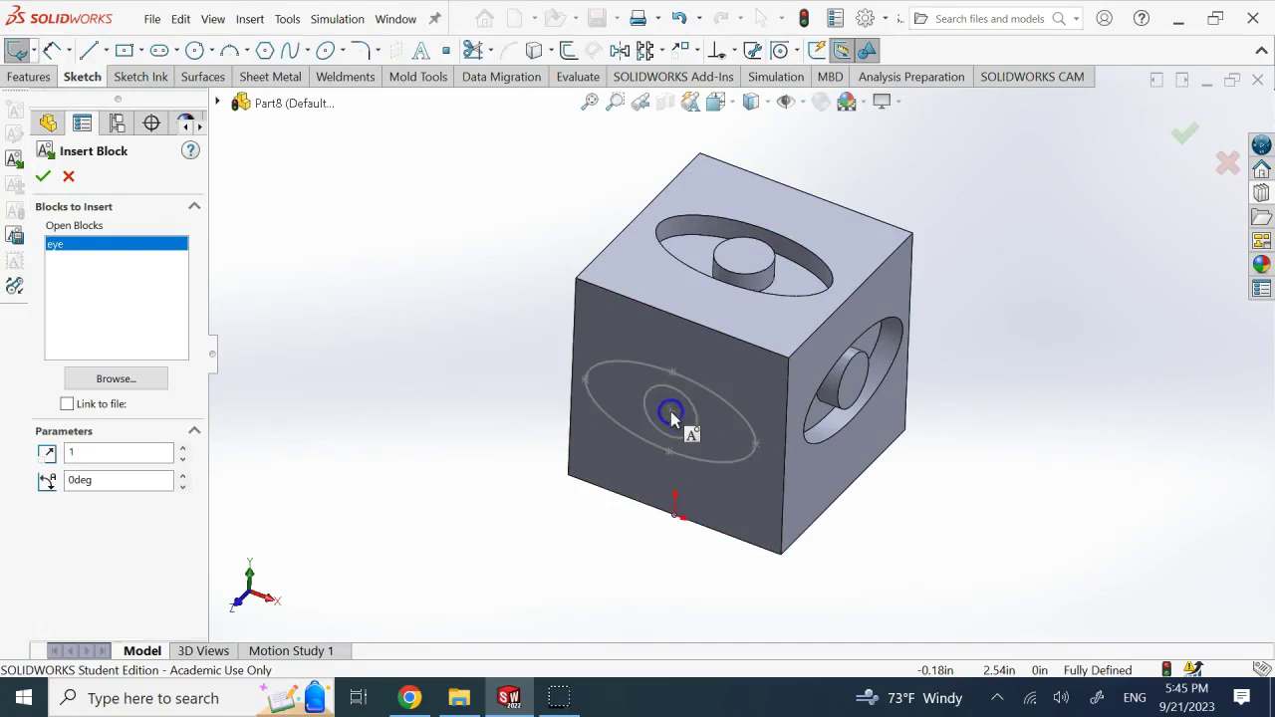
click(670, 419)
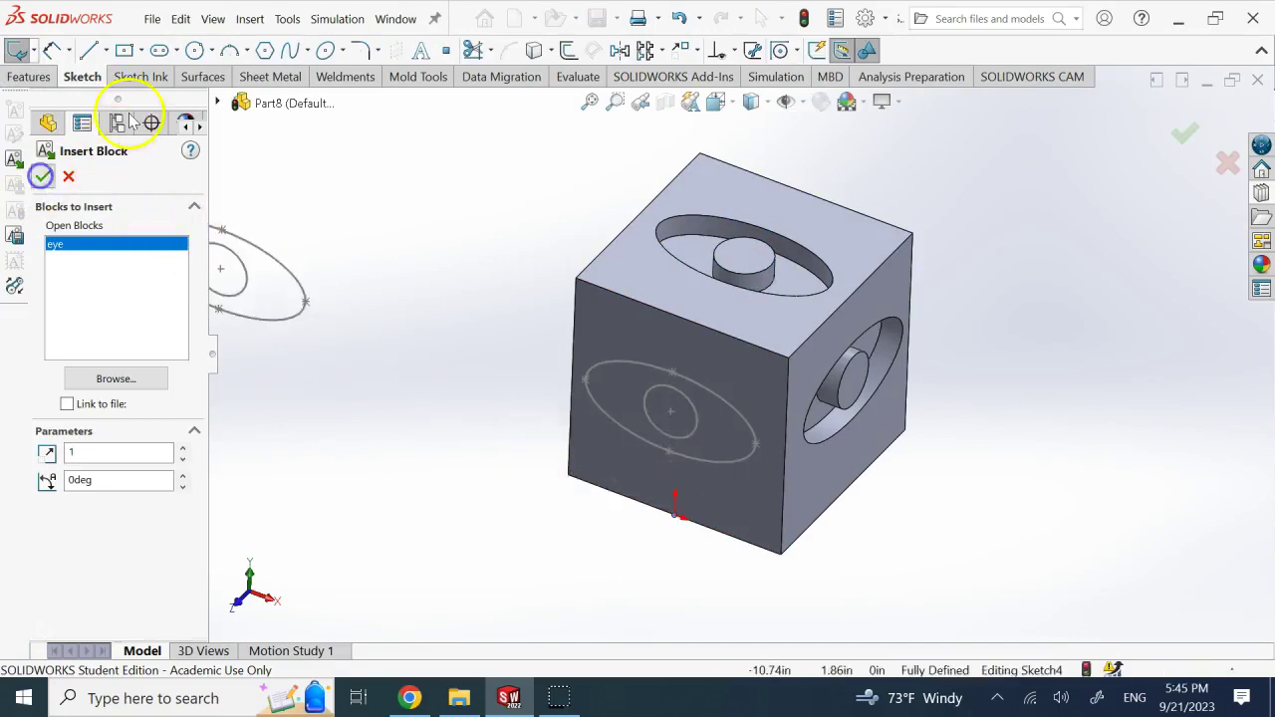
click(43, 176)
click(1226, 163)
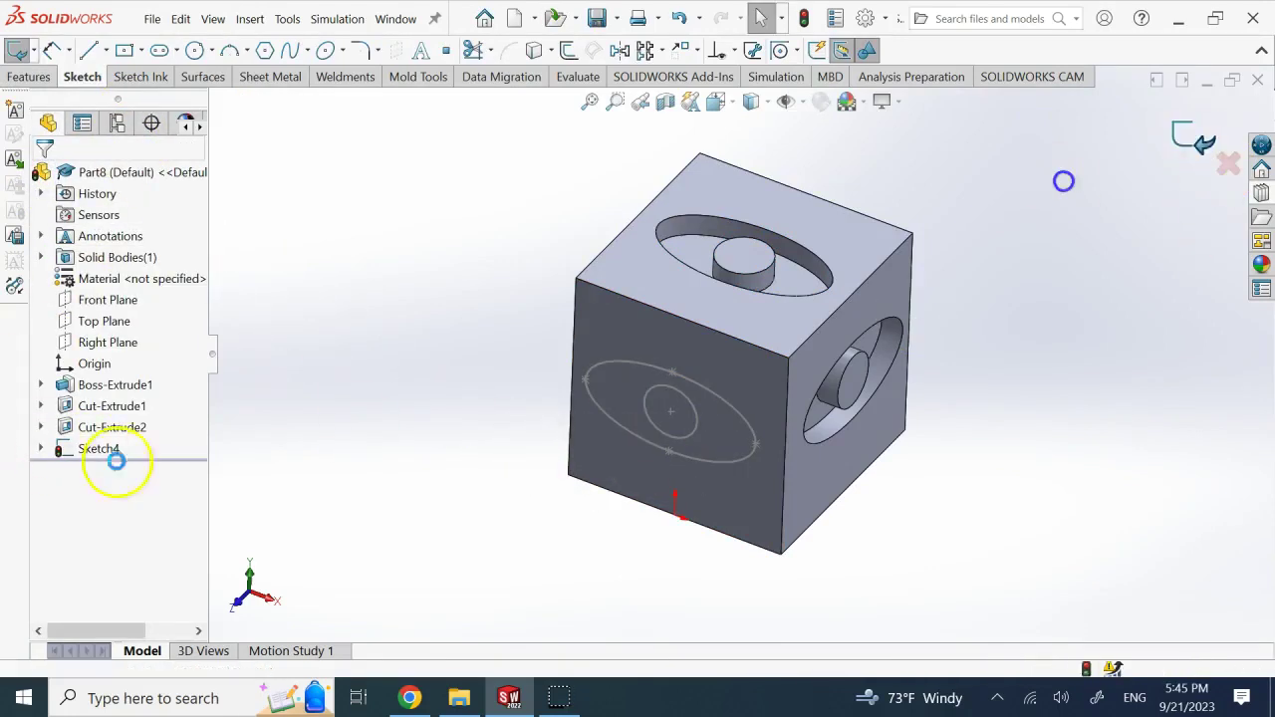
- Cut-extrude the front-face eye sketch 0.5 in blind and view the three cuts in isometric and from other angles
click(110, 451)
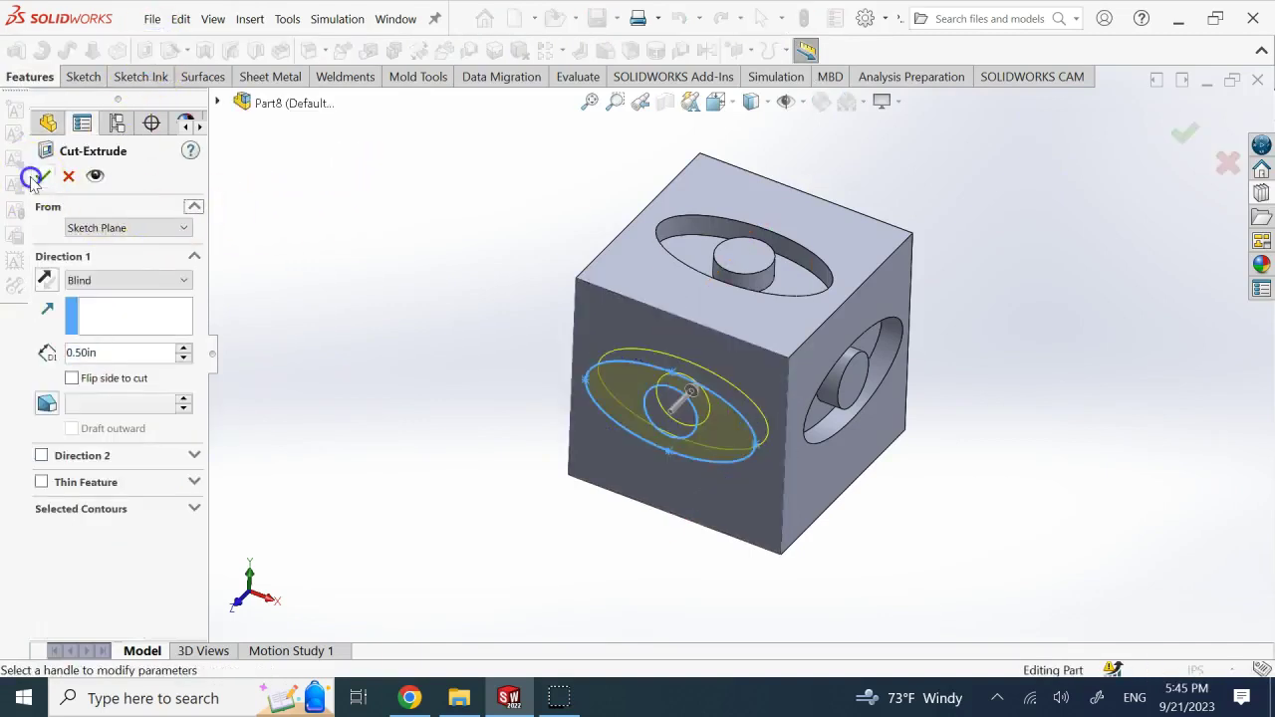
click(36, 177)
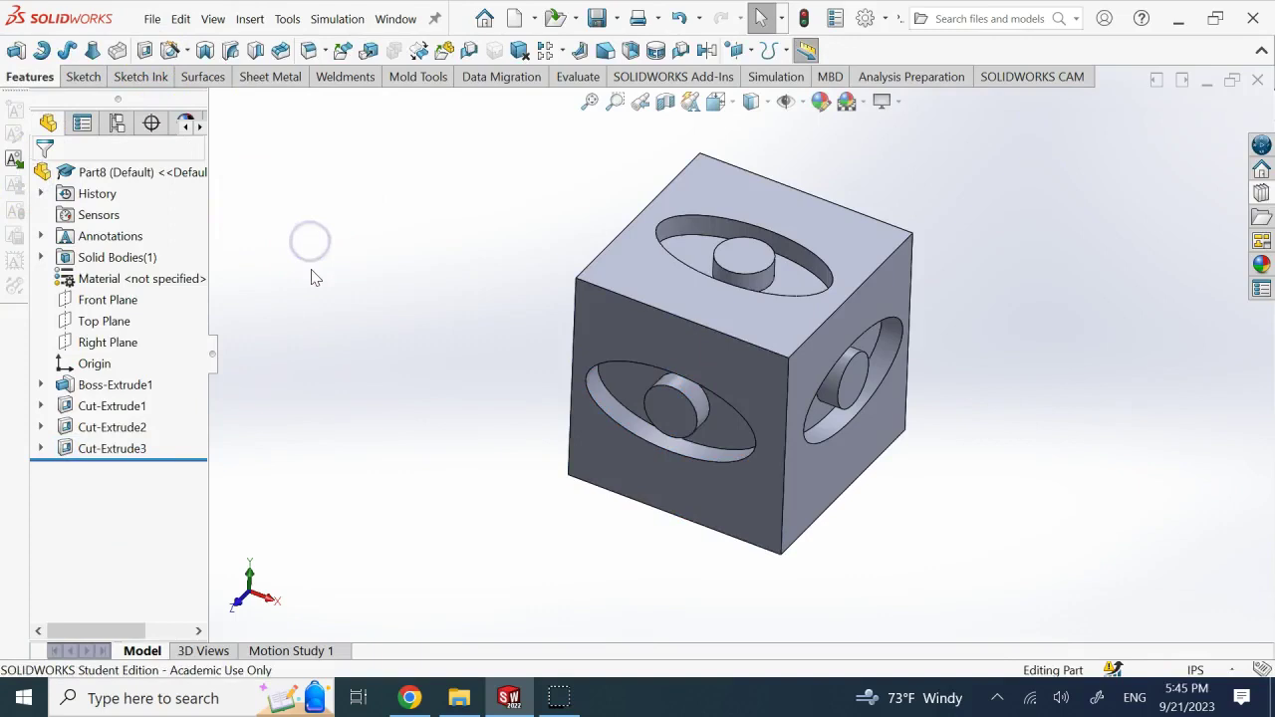
key(ctrl+1)
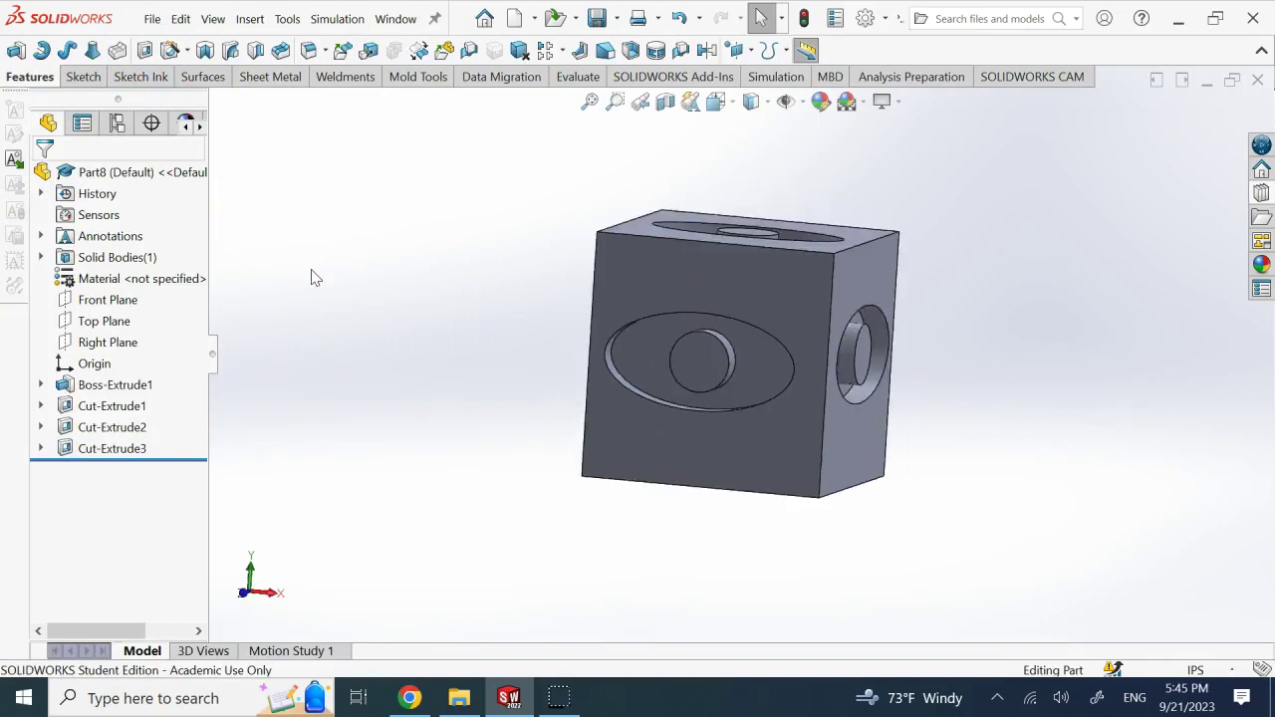
key(ctrl+7)
click(889, 435)
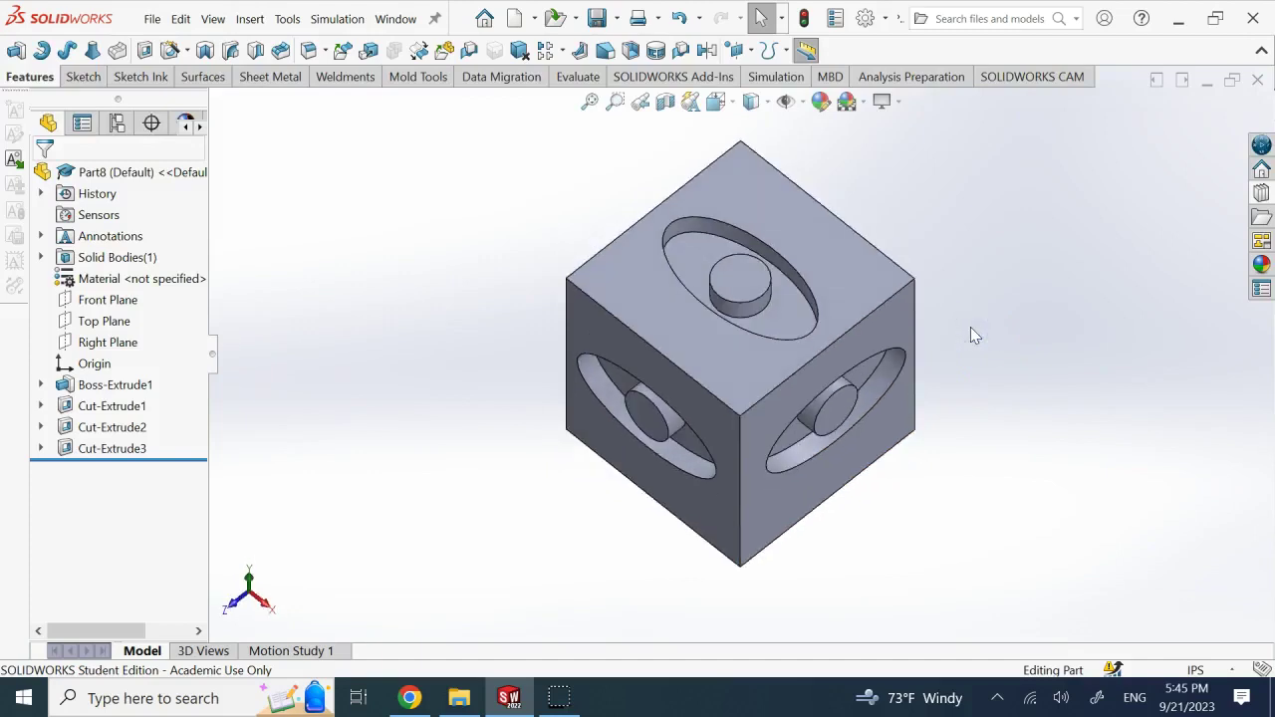
key(Left)
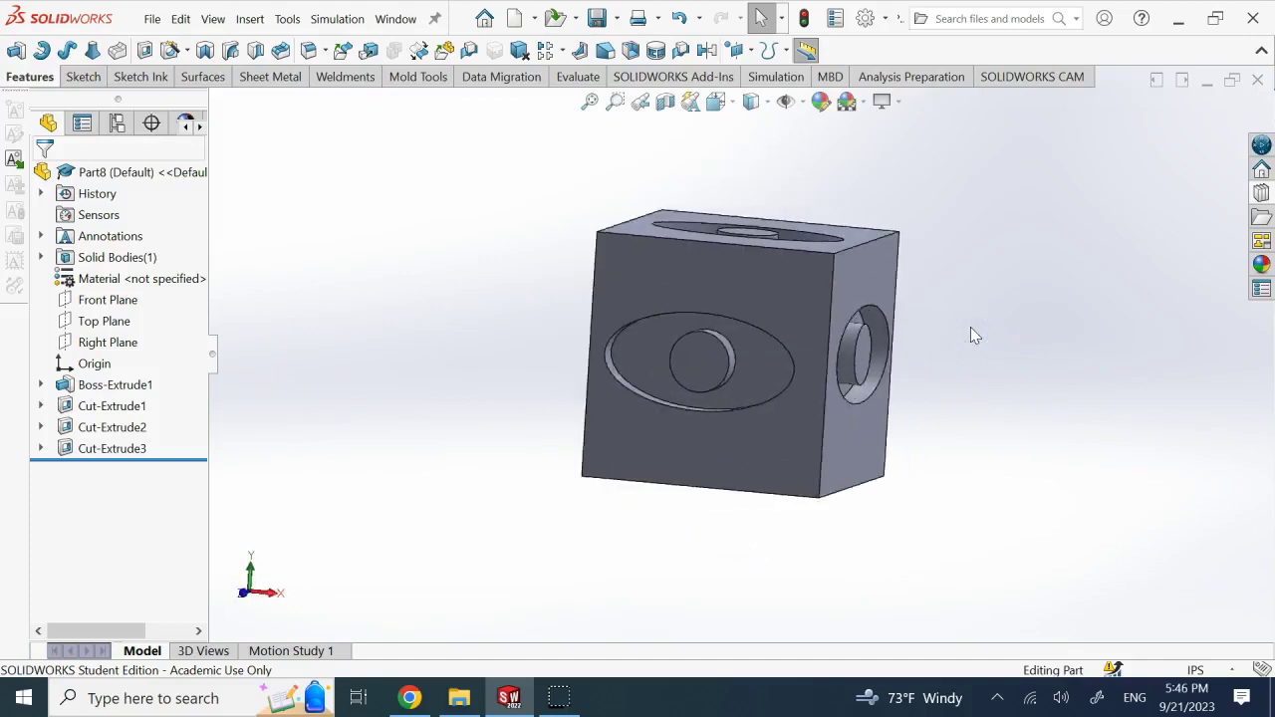
middle_drag(974, 334, 715, 306)
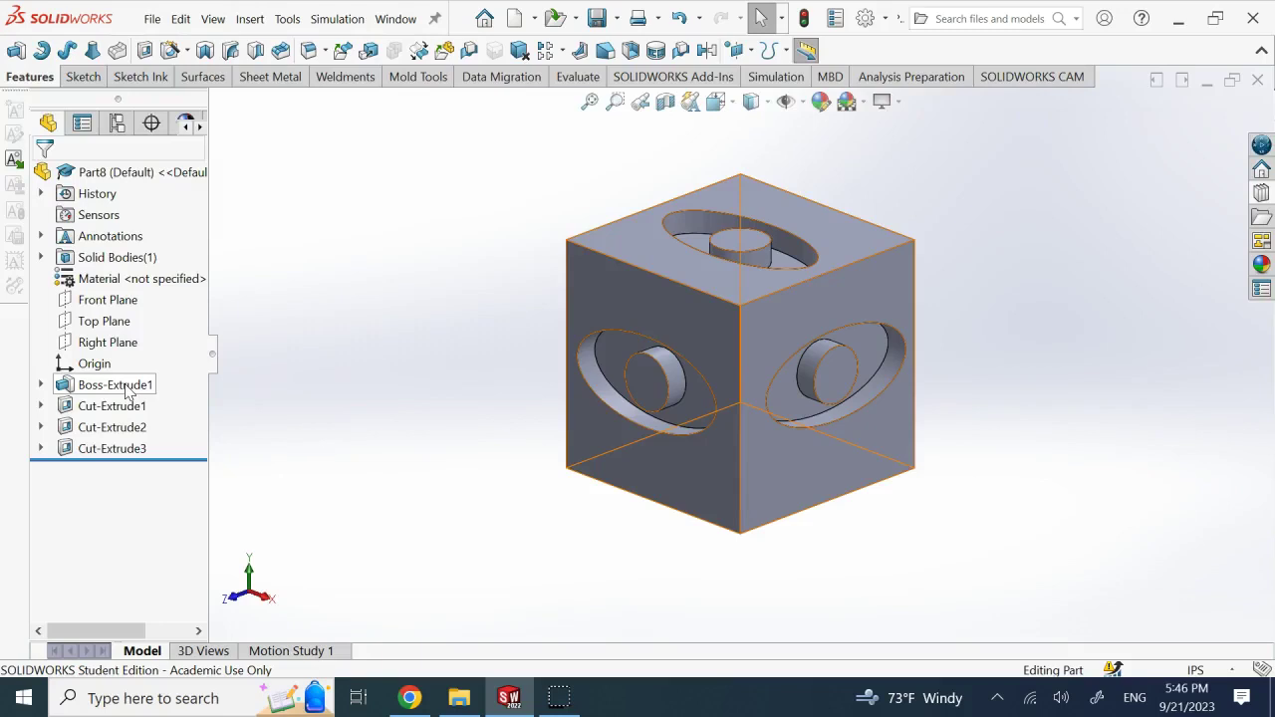
key(z)
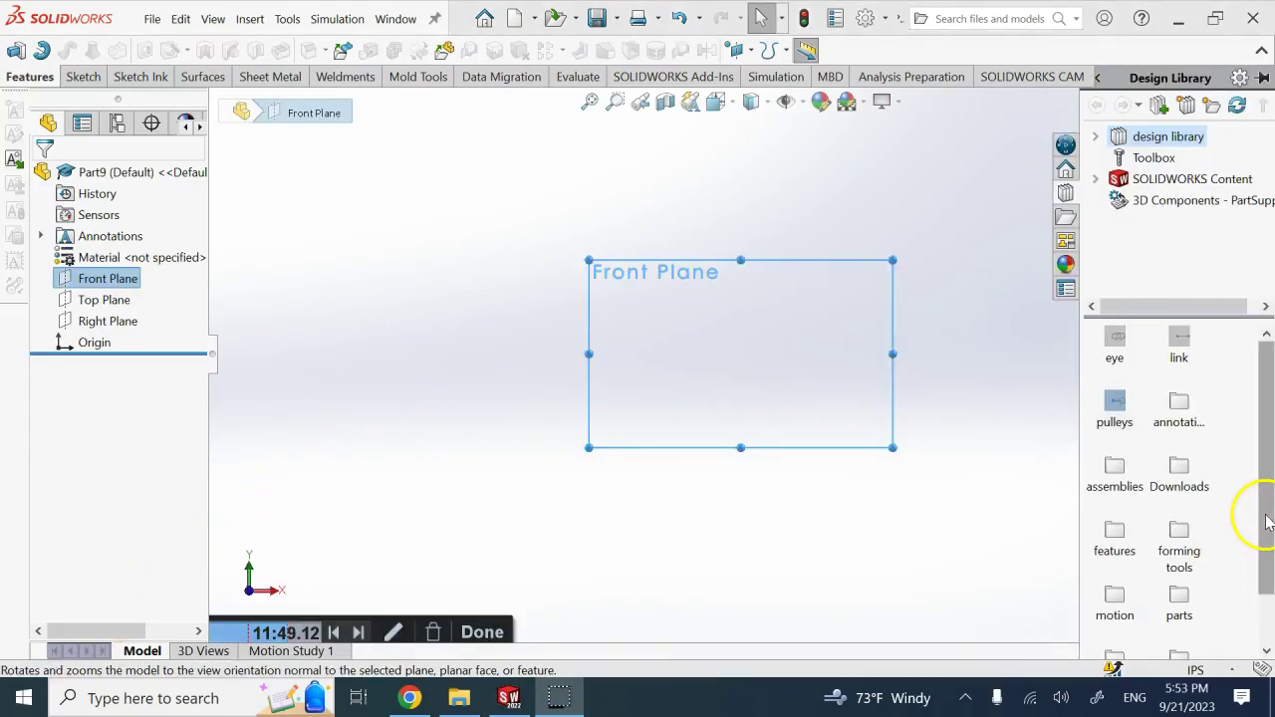
- In the new part, start a Front Plane sketch and insert one pulleys block from the Design Library at scale 1 and 0deg
click(823, 199)
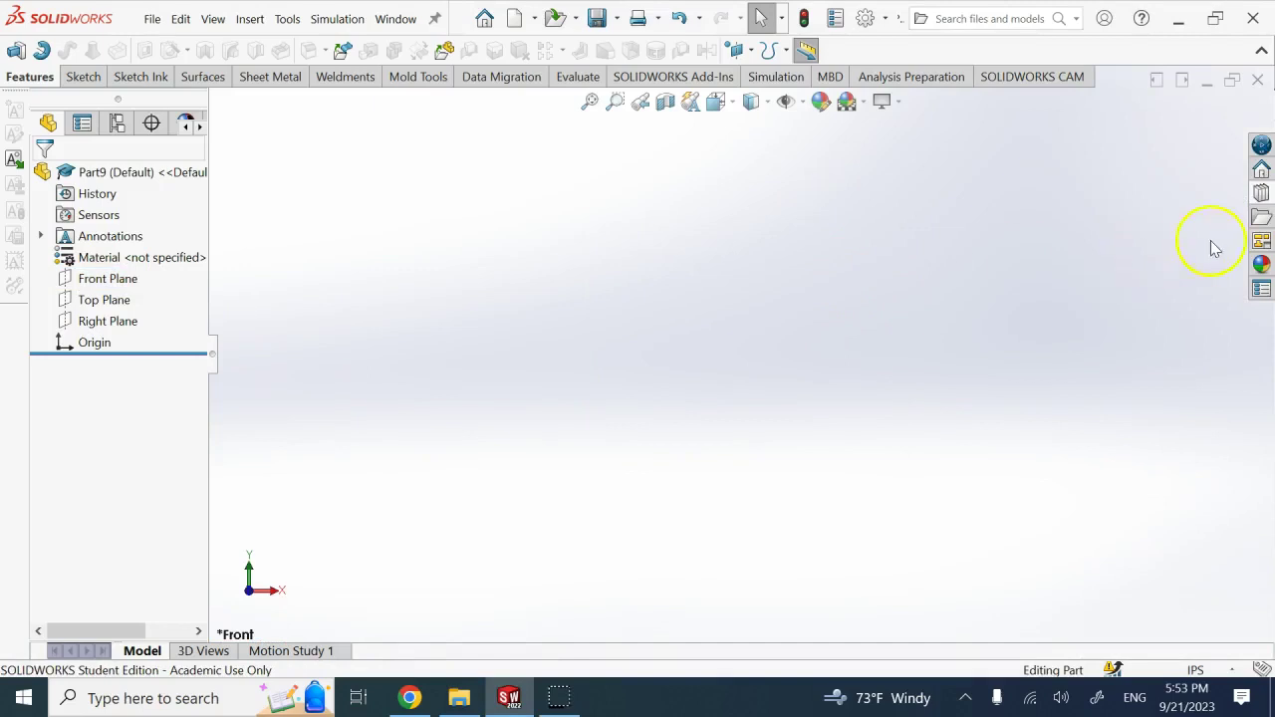
click(1260, 194)
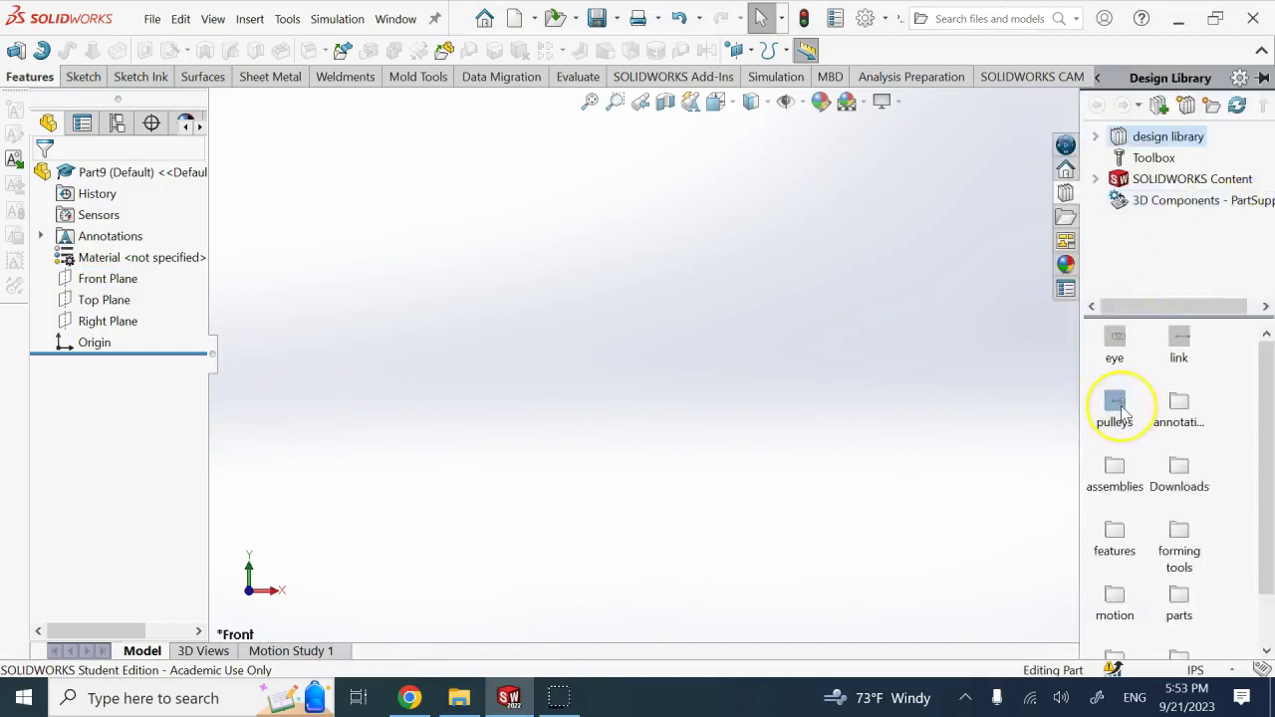
mouse_move(1122, 408)
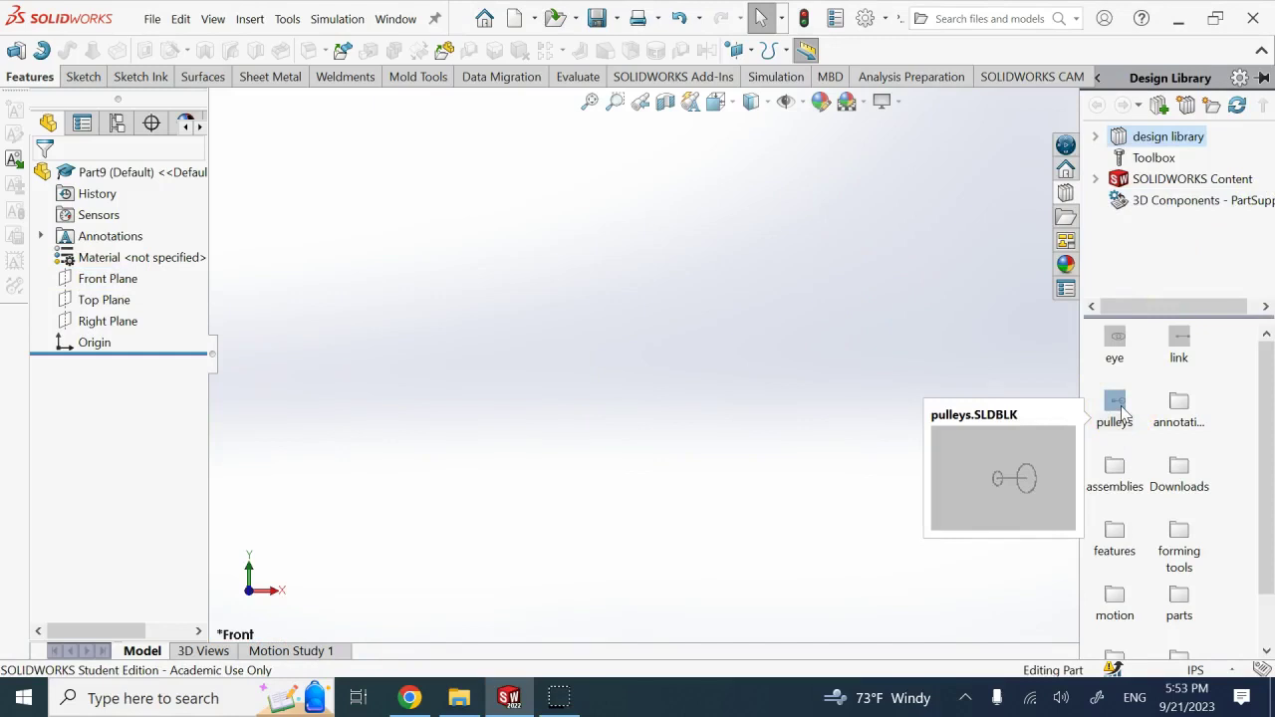
click(110, 279)
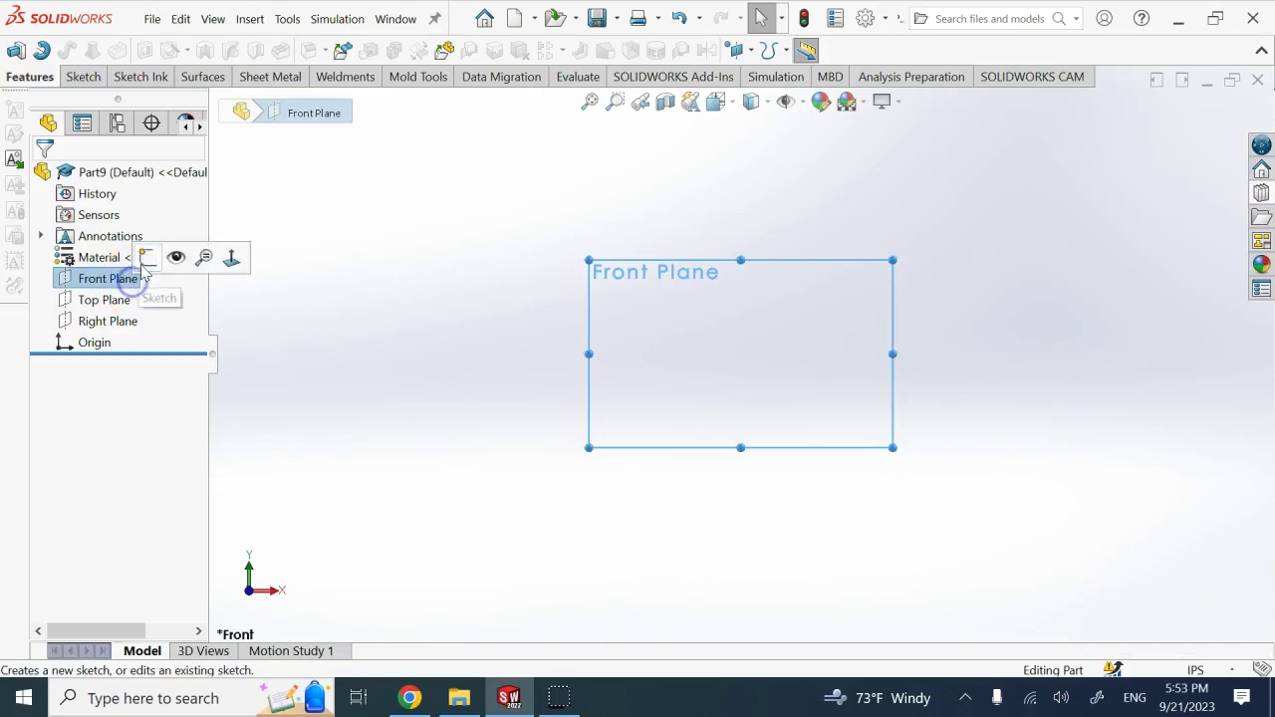
click(146, 257)
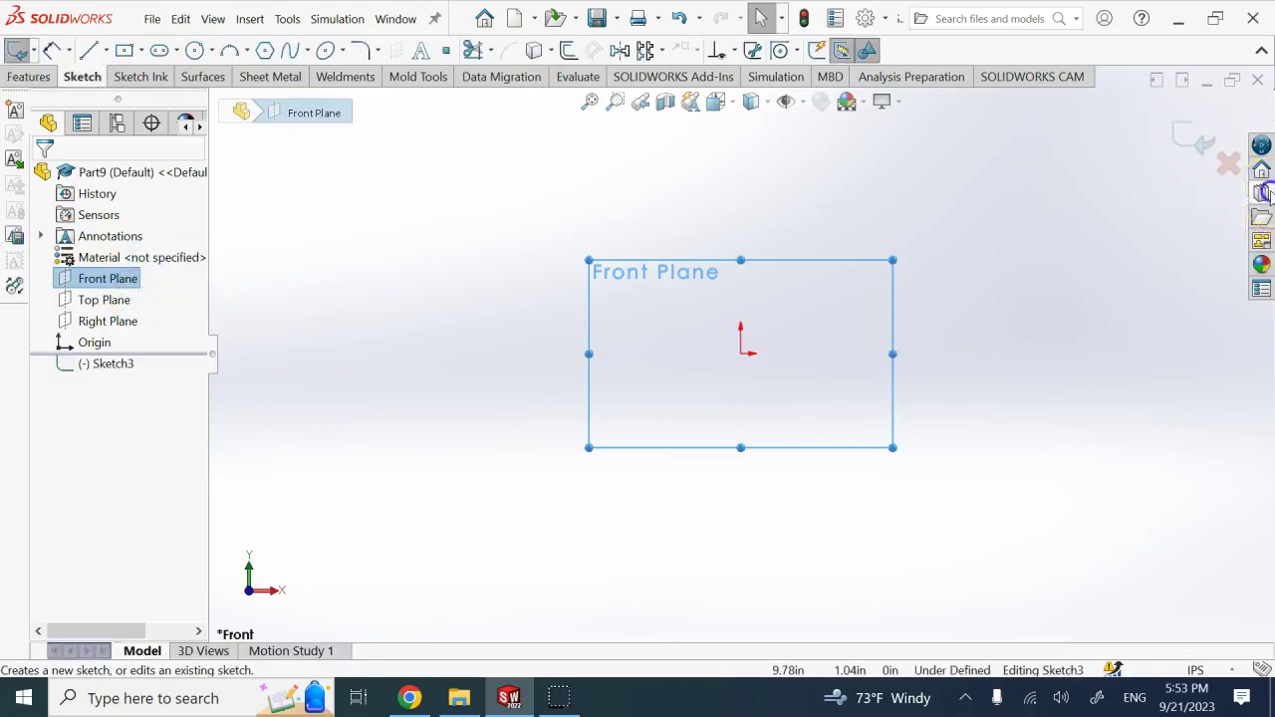
click(1262, 193)
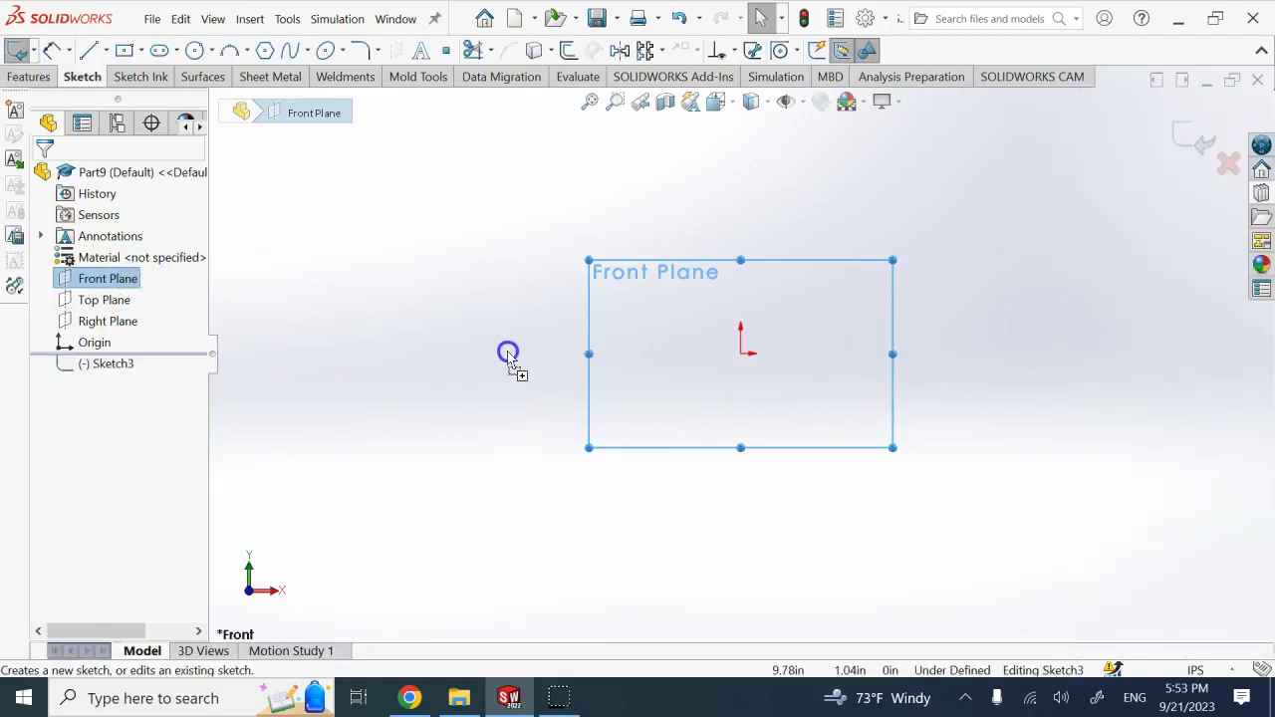
drag(493, 356, 490, 355)
drag(368, 361, 414, 360)
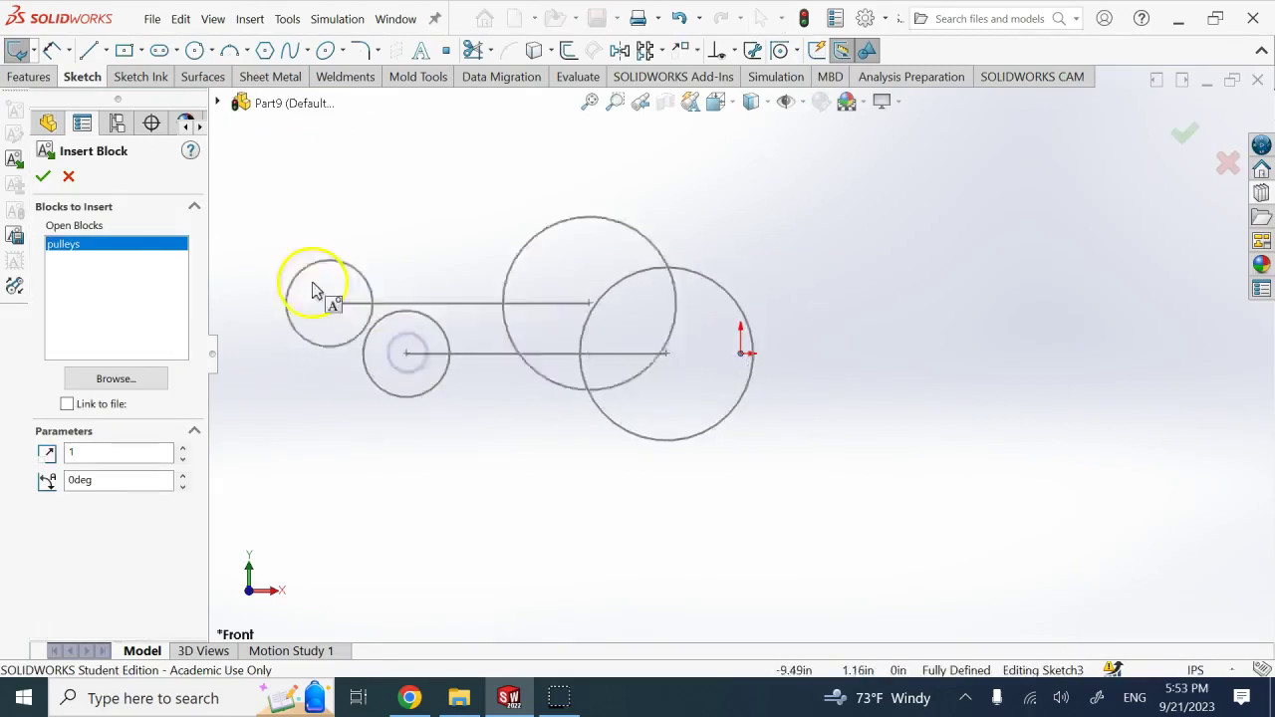
click(69, 176)
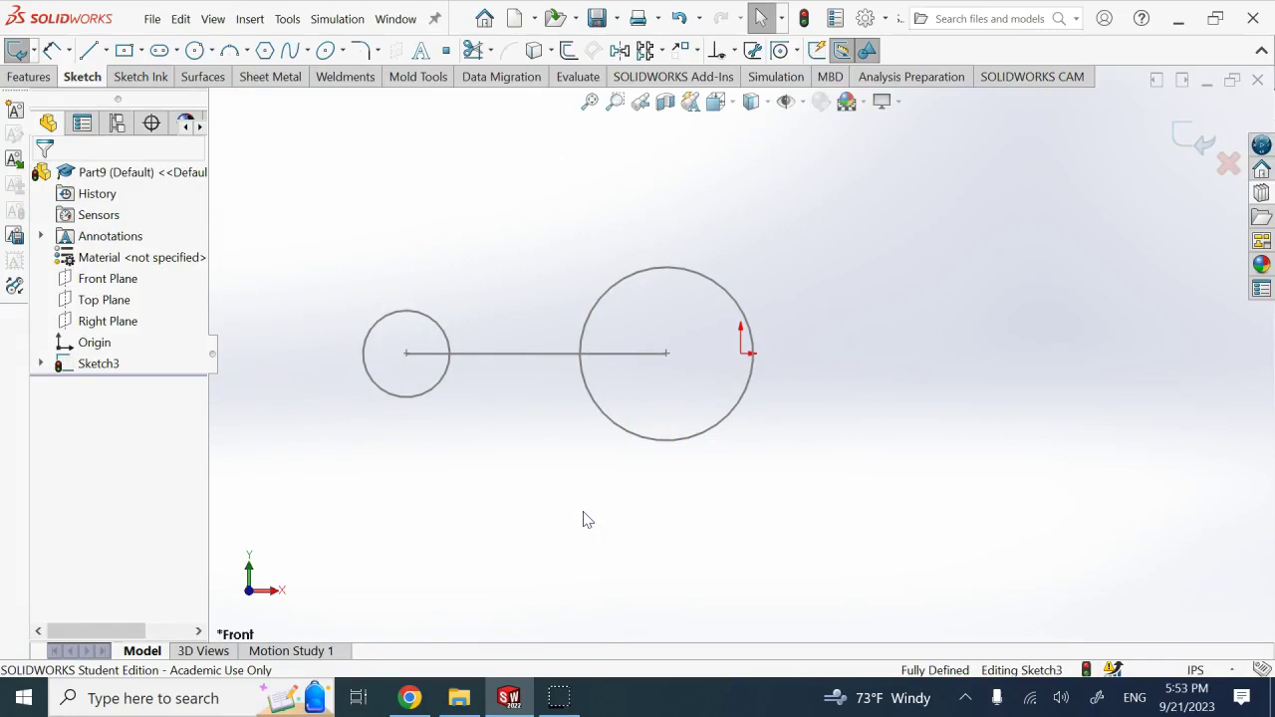
- Open the pulleys block under Sketch3 for editing
click(584, 433)
click(666, 353)
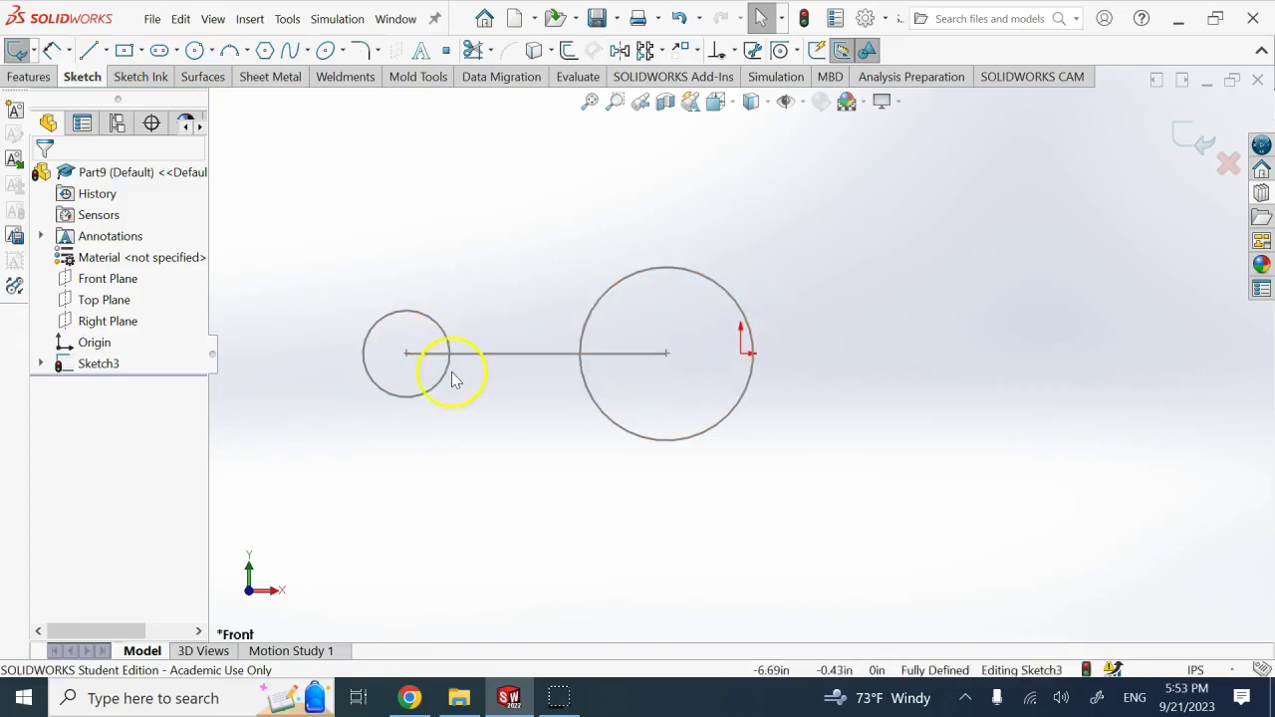
click(39, 363)
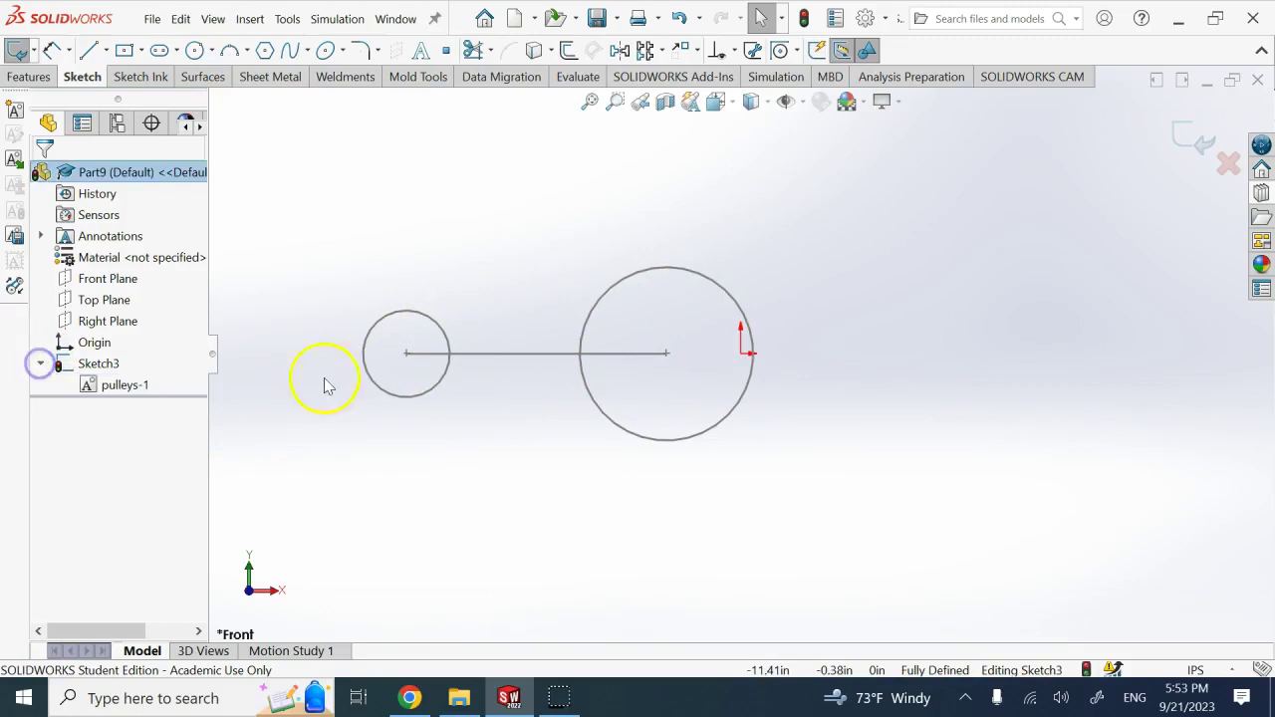
click(122, 383)
right_click(122, 382)
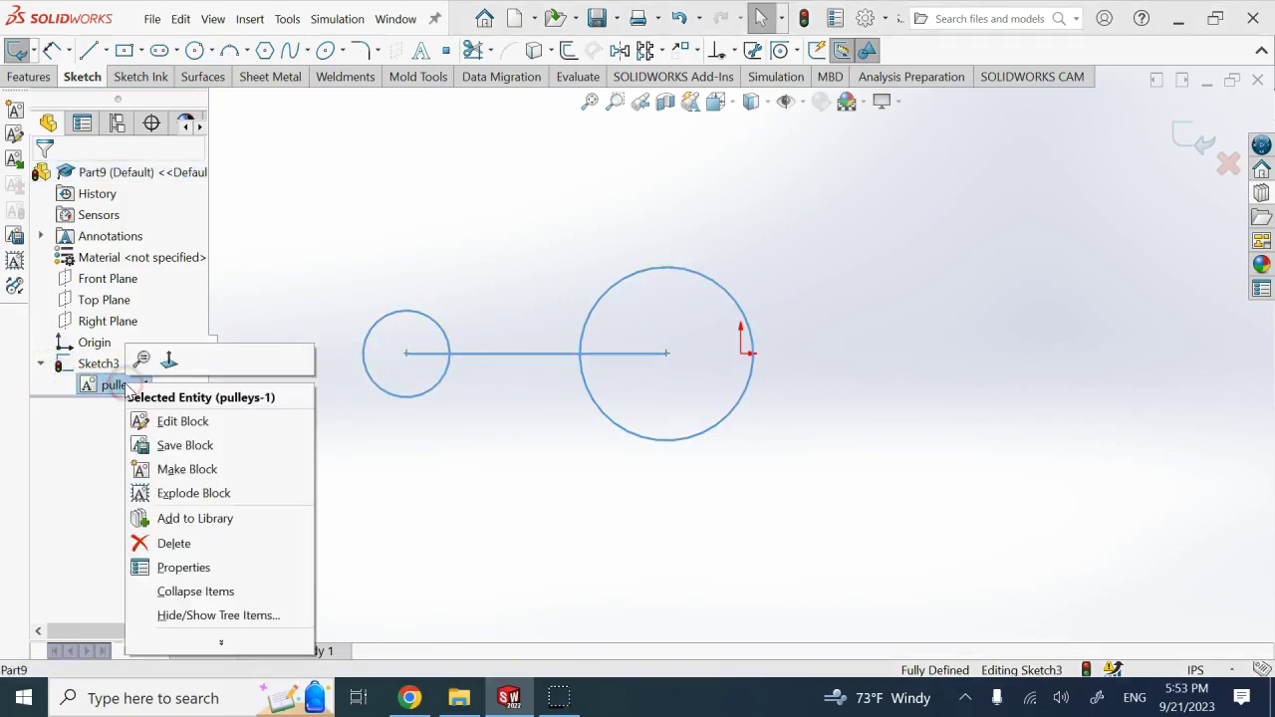
click(186, 422)
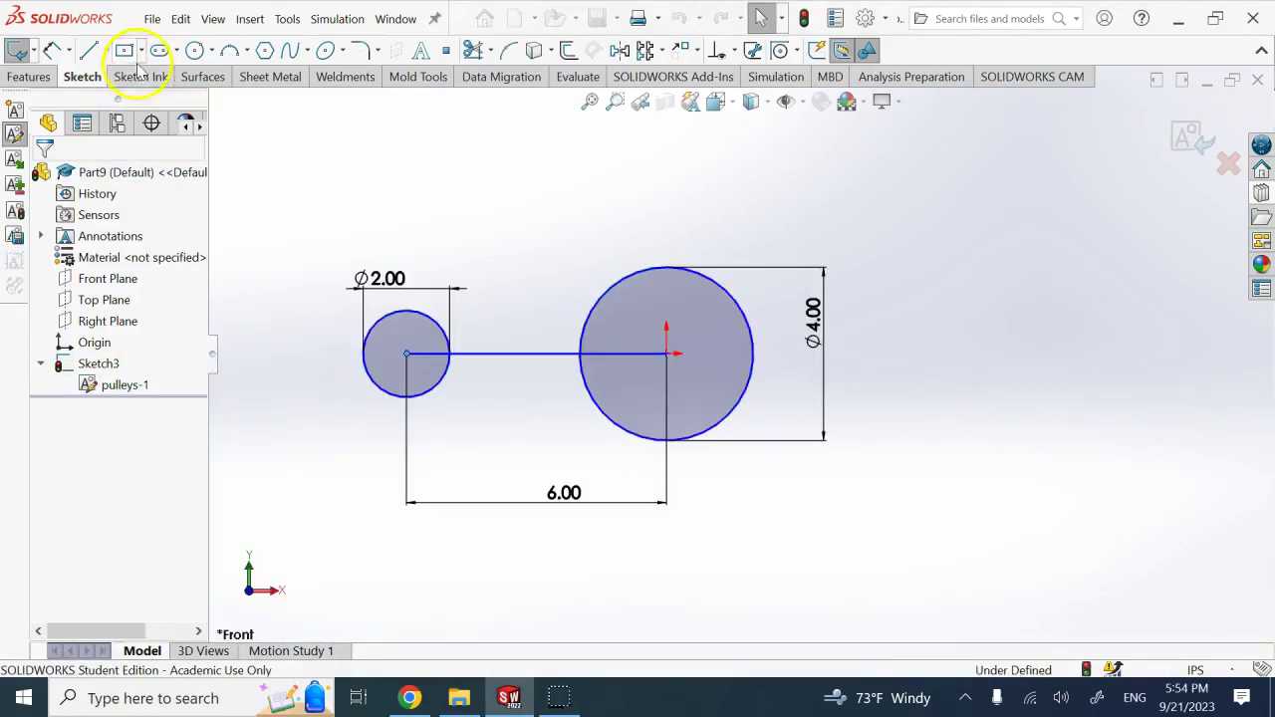
- Draw a vertical line from each pulley circle's centre up to its top point, and exit block editing
click(90, 51)
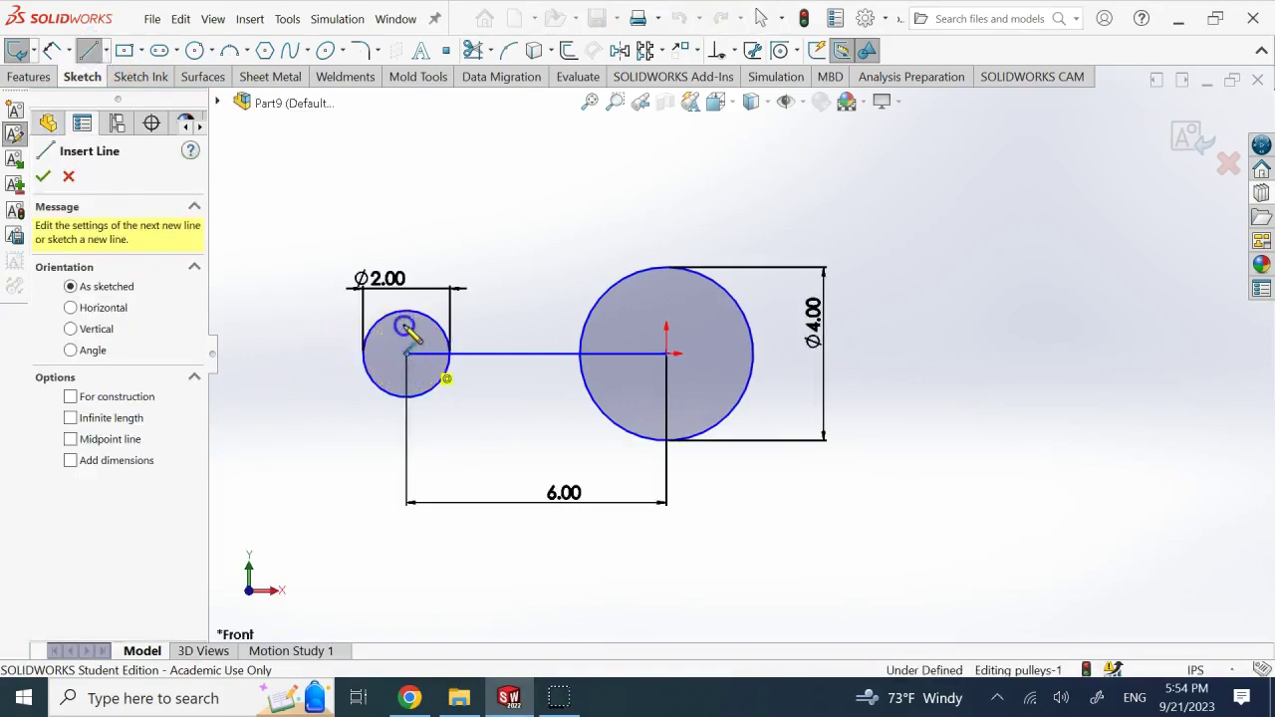
click(406, 353)
click(407, 314)
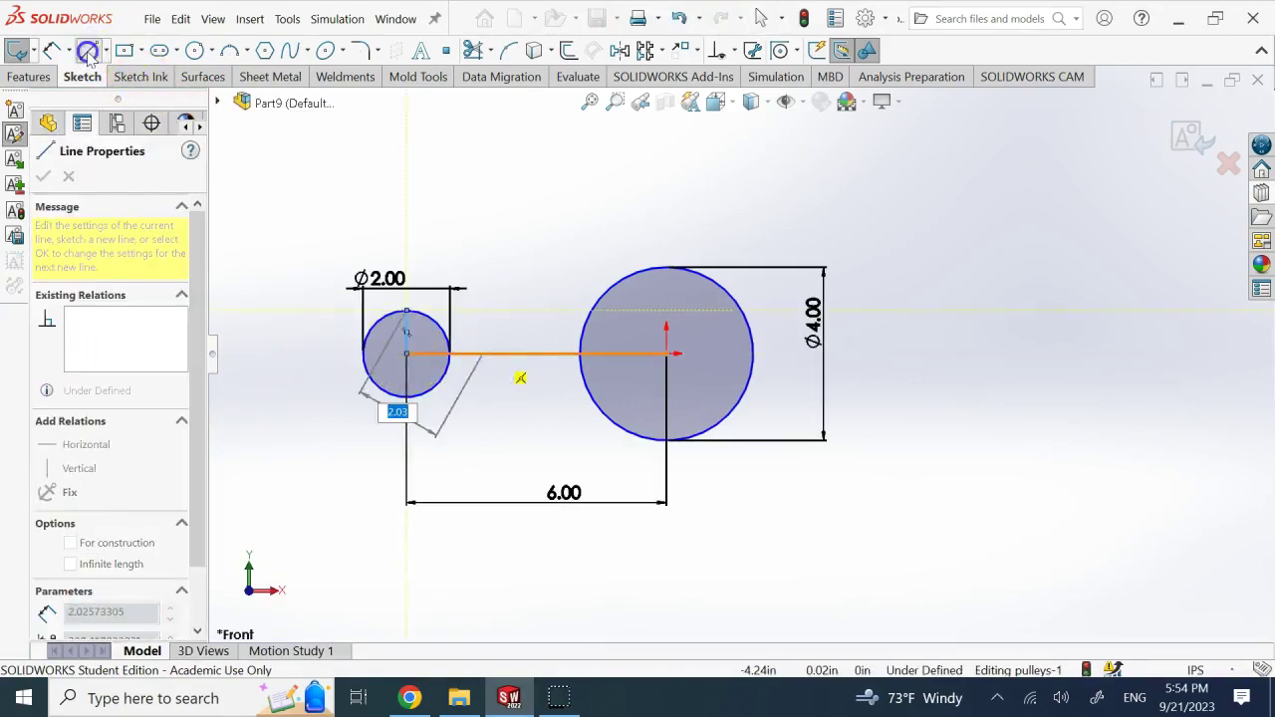
click(90, 51)
click(89, 51)
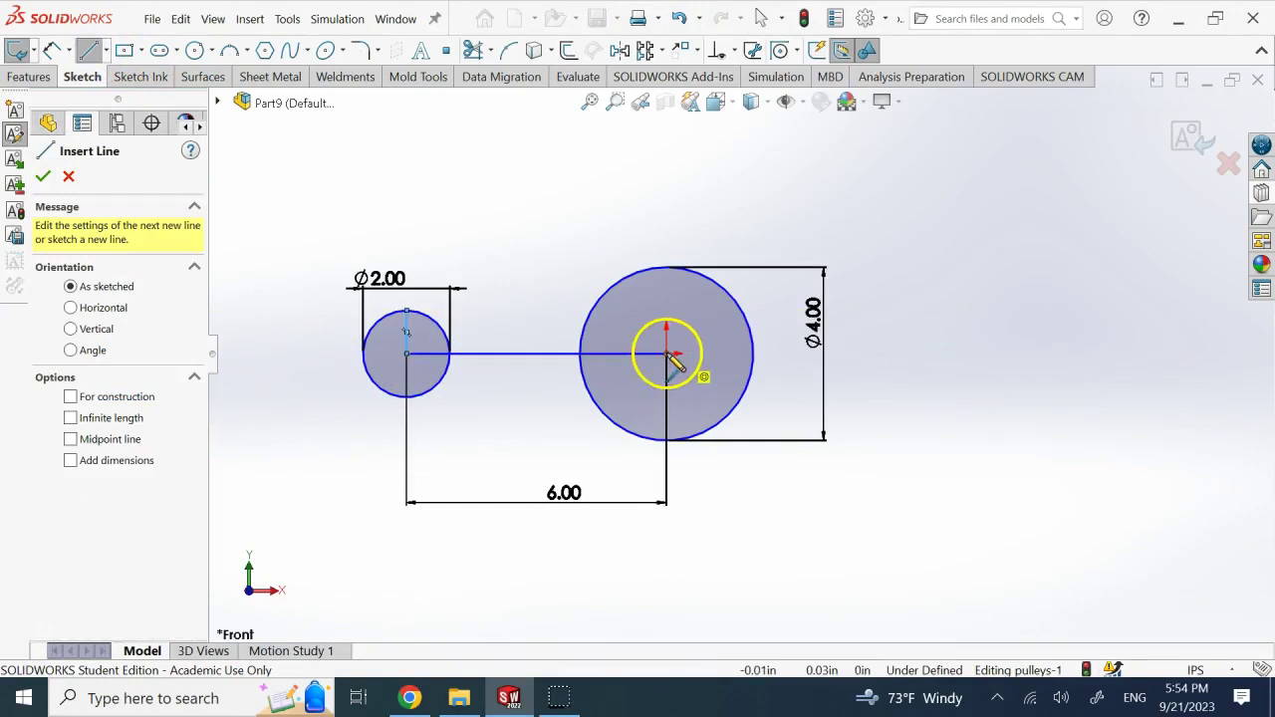
click(665, 352)
click(666, 270)
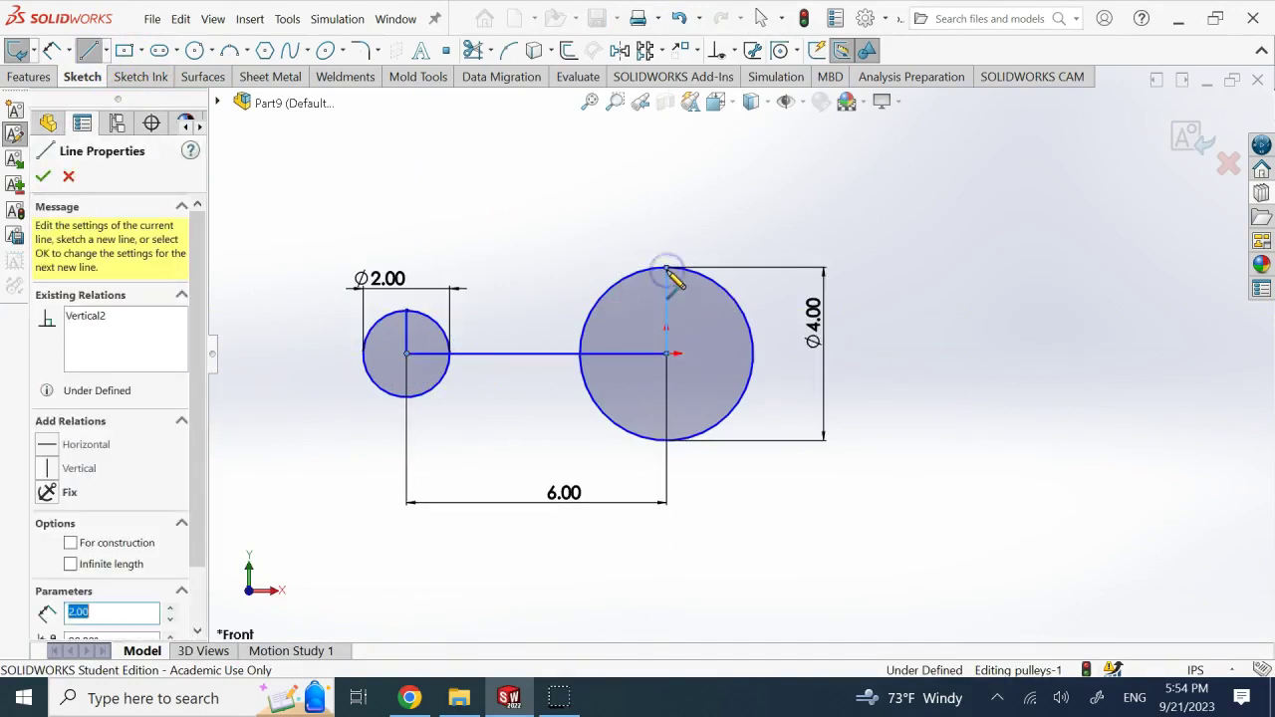
key(Escape)
click(1185, 137)
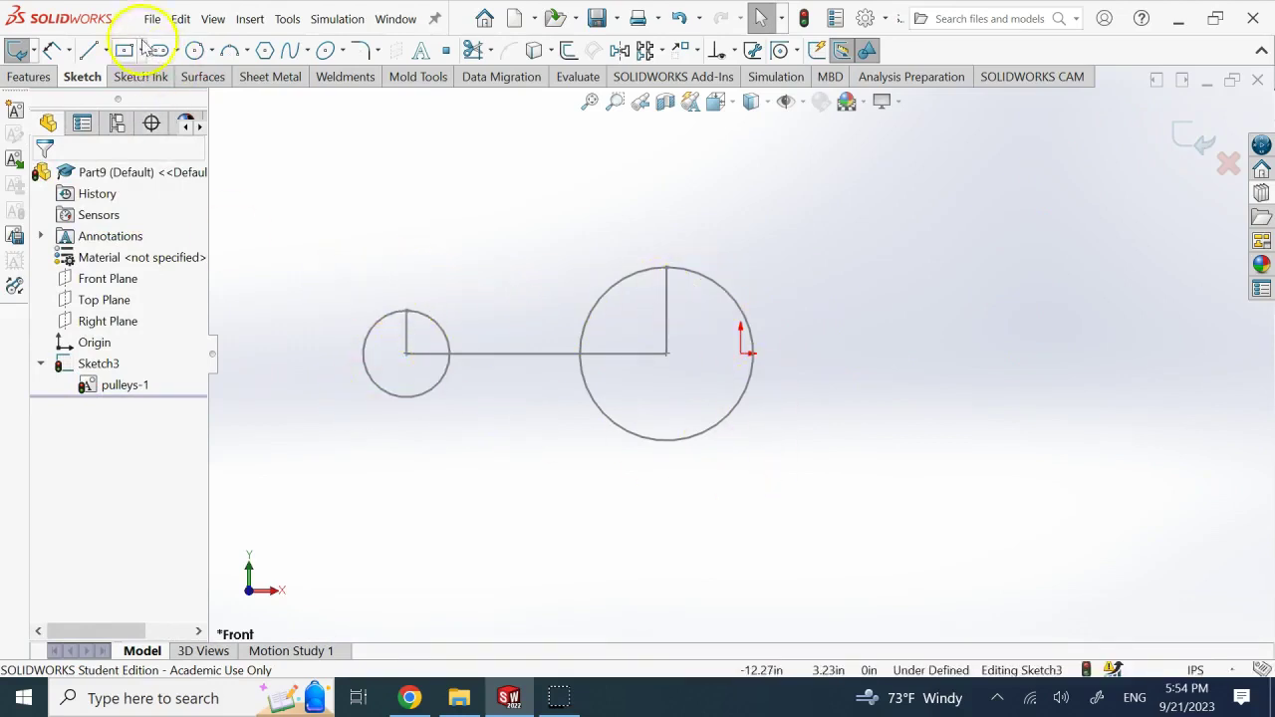
- Sketch one slanted line above the two pulleys and another slanted line below them
click(88, 49)
click(378, 280)
click(704, 238)
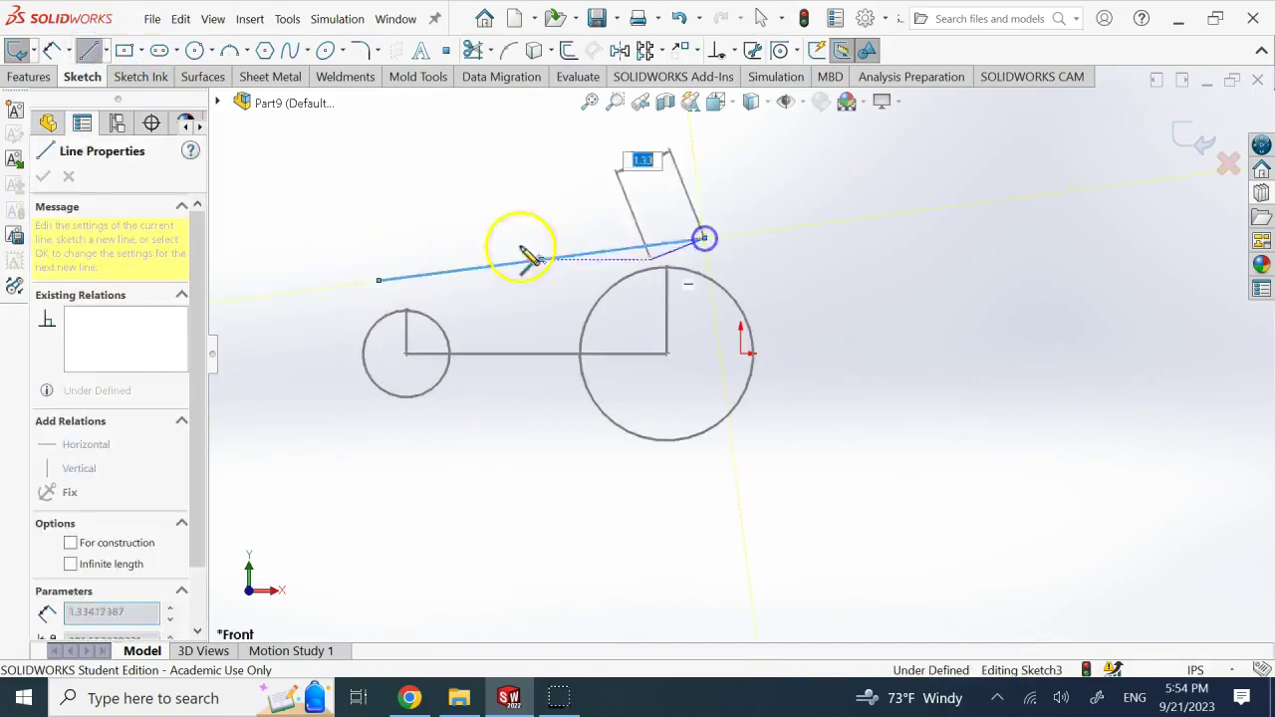
click(89, 50)
click(88, 50)
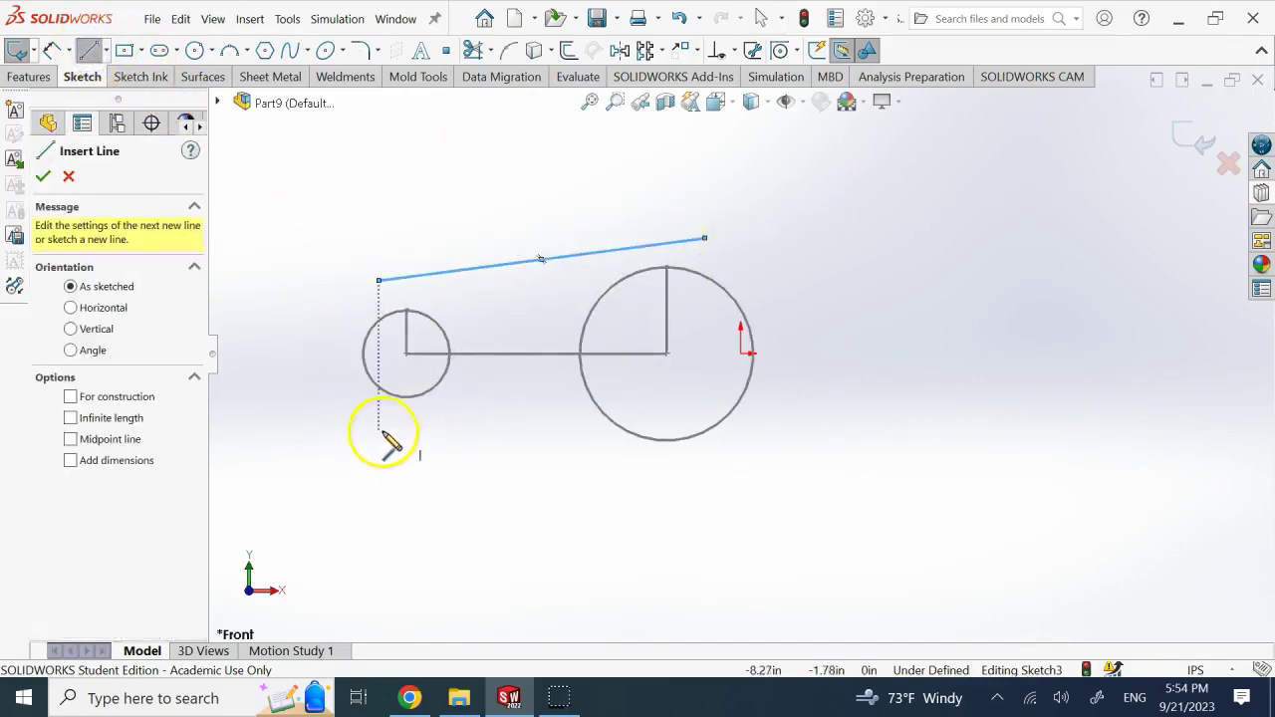
click(378, 421)
click(685, 481)
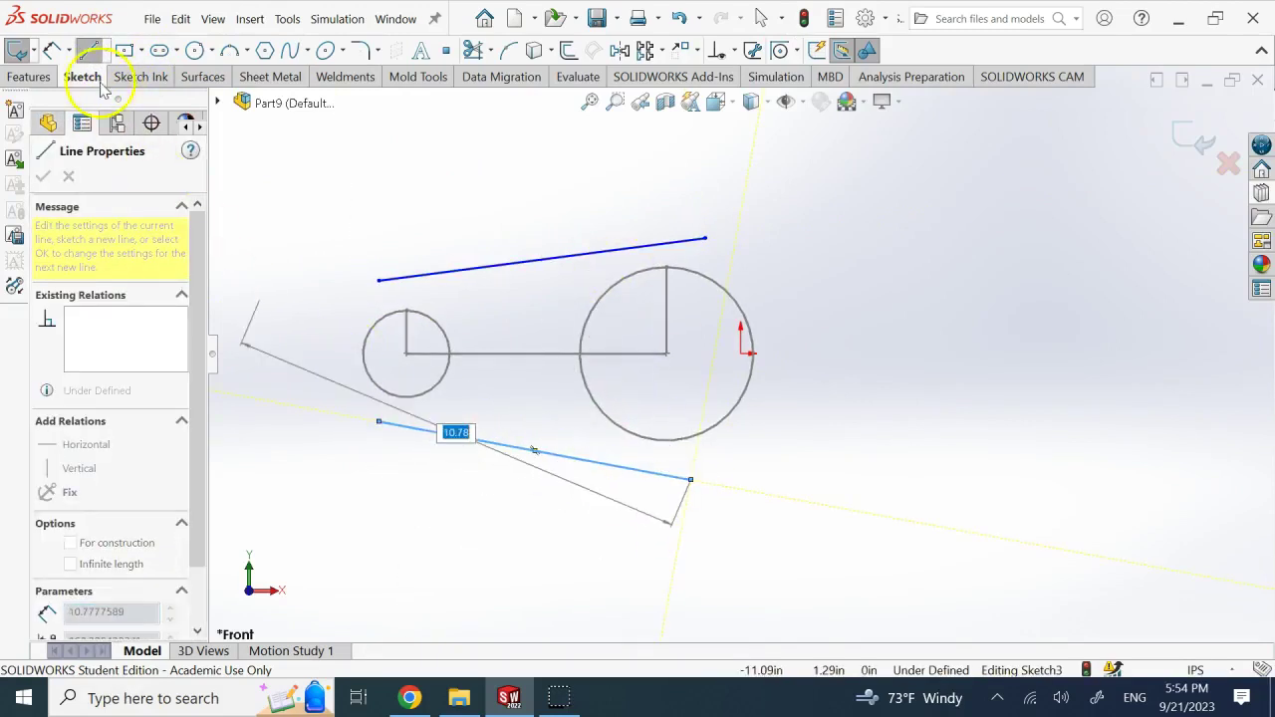
click(89, 50)
click(89, 50)
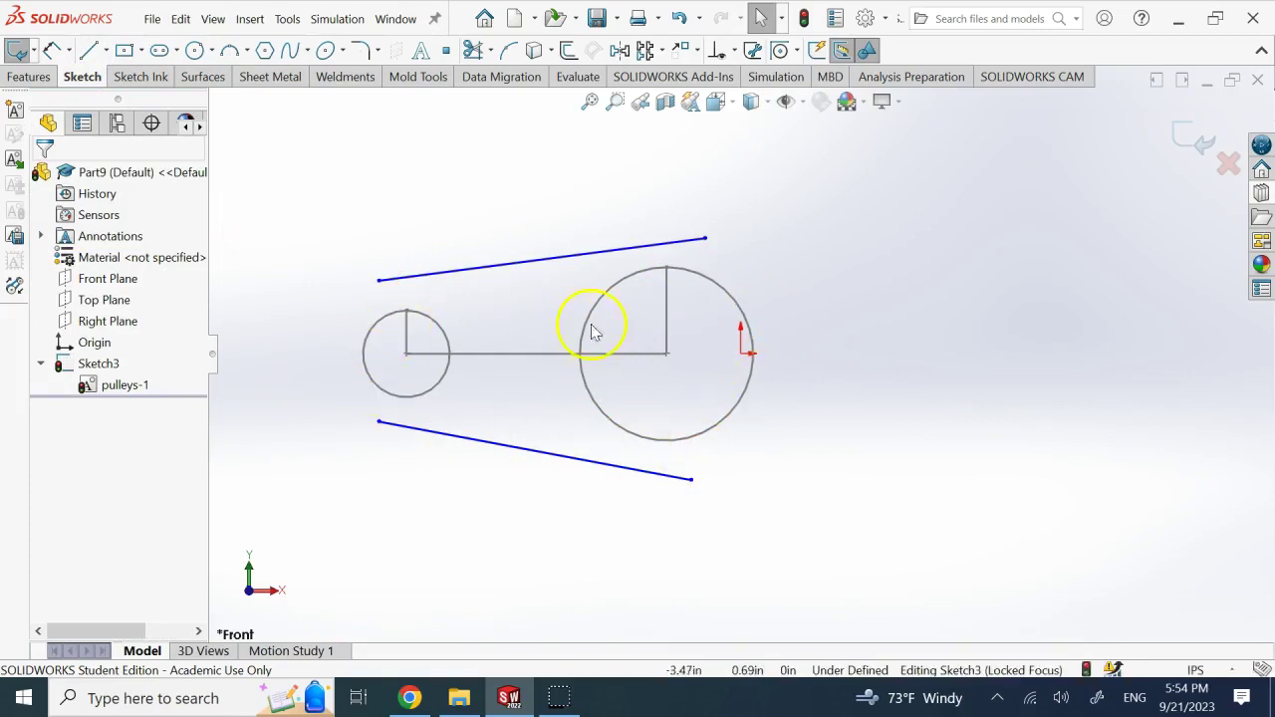
- Delete both slanted lines above and below the pulleys
click(556, 261)
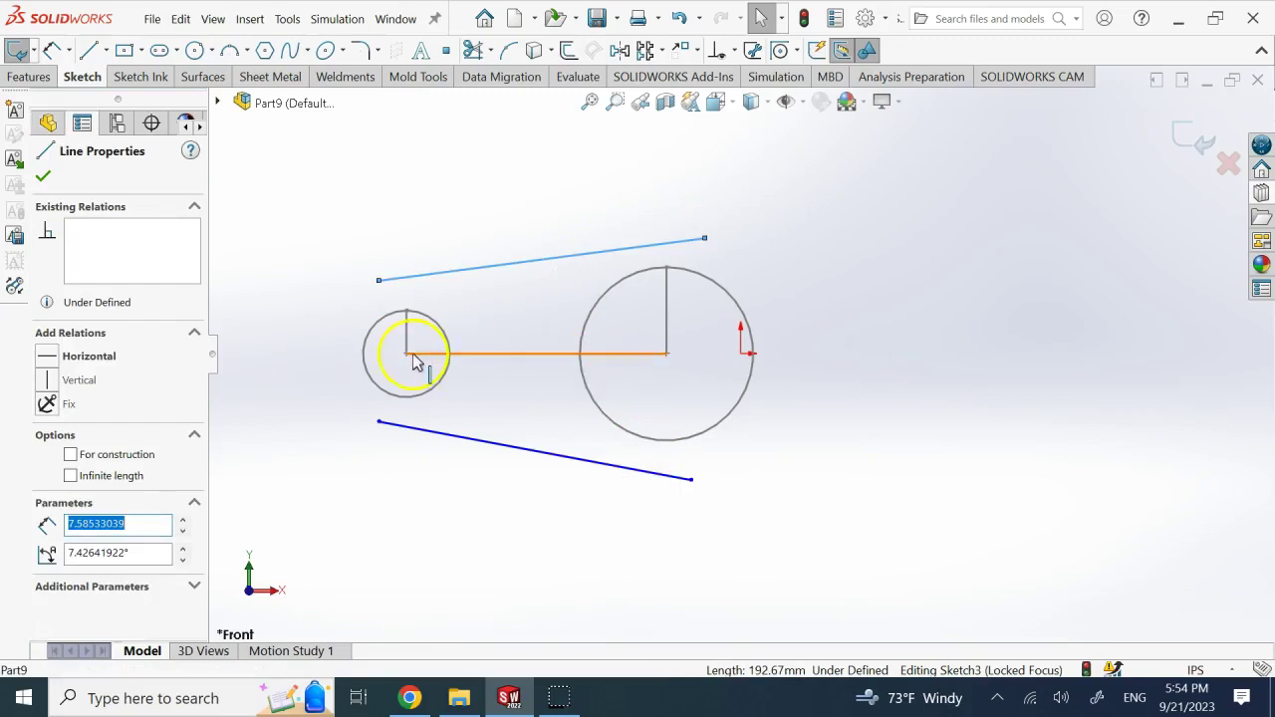
click(559, 456)
key(Delete)
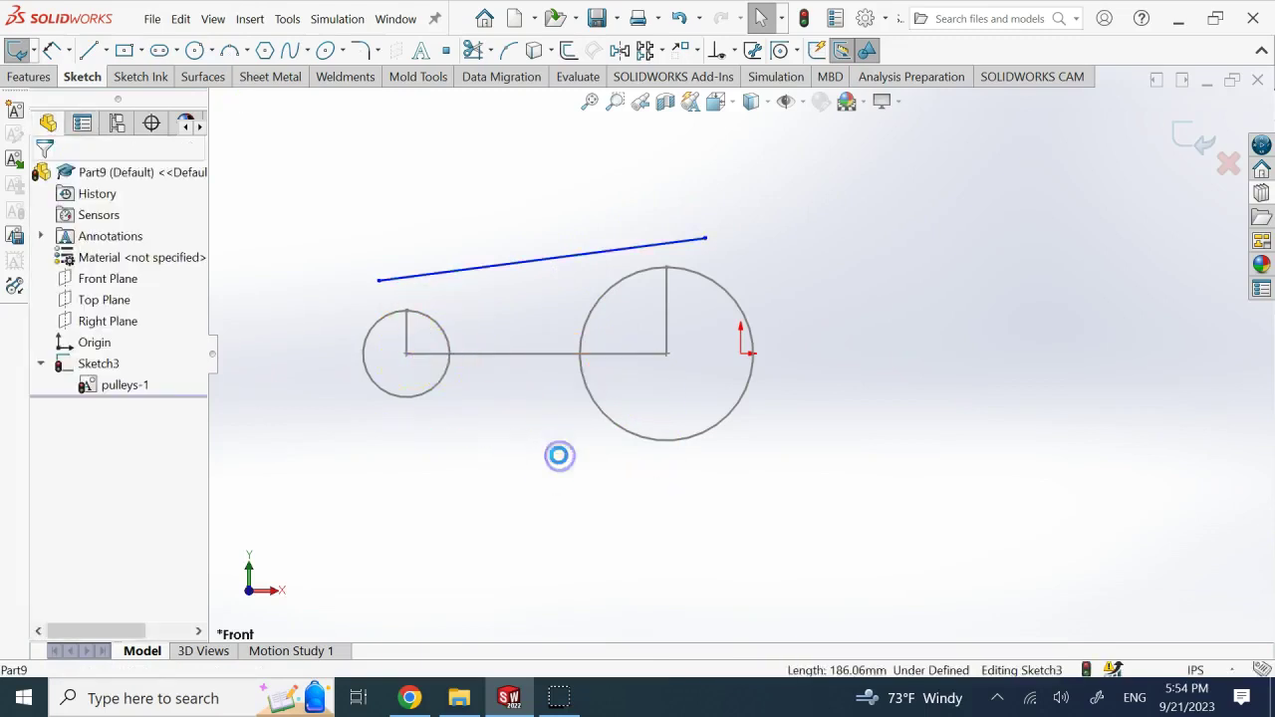
click(561, 261)
key(Delete)
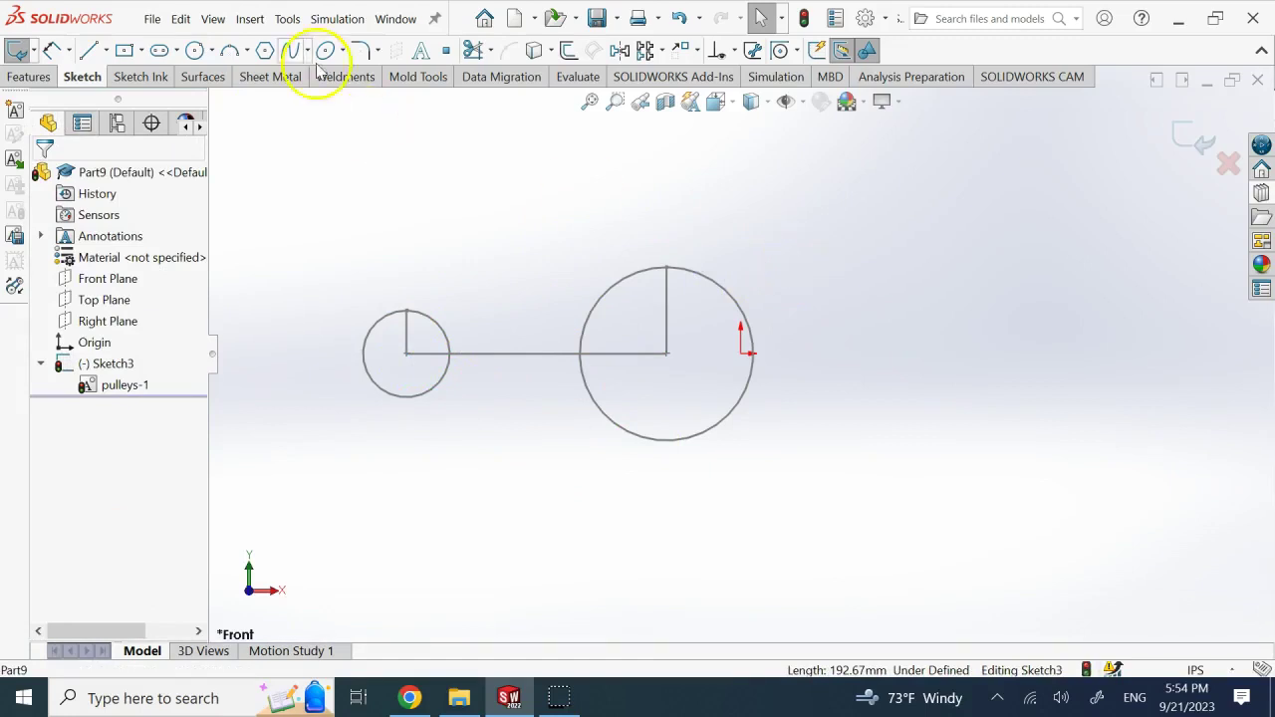
- Try to add a Belt/Chain around the small and large circles of the pulleys block
click(287, 19)
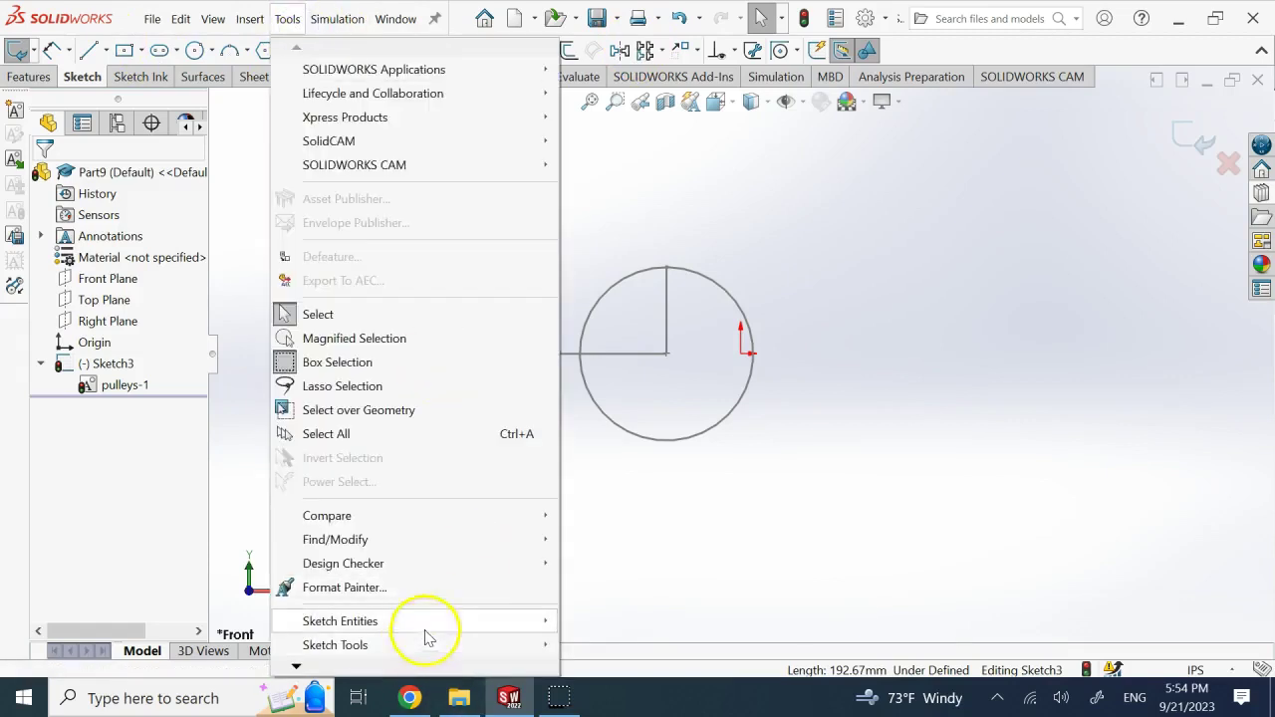
click(454, 620)
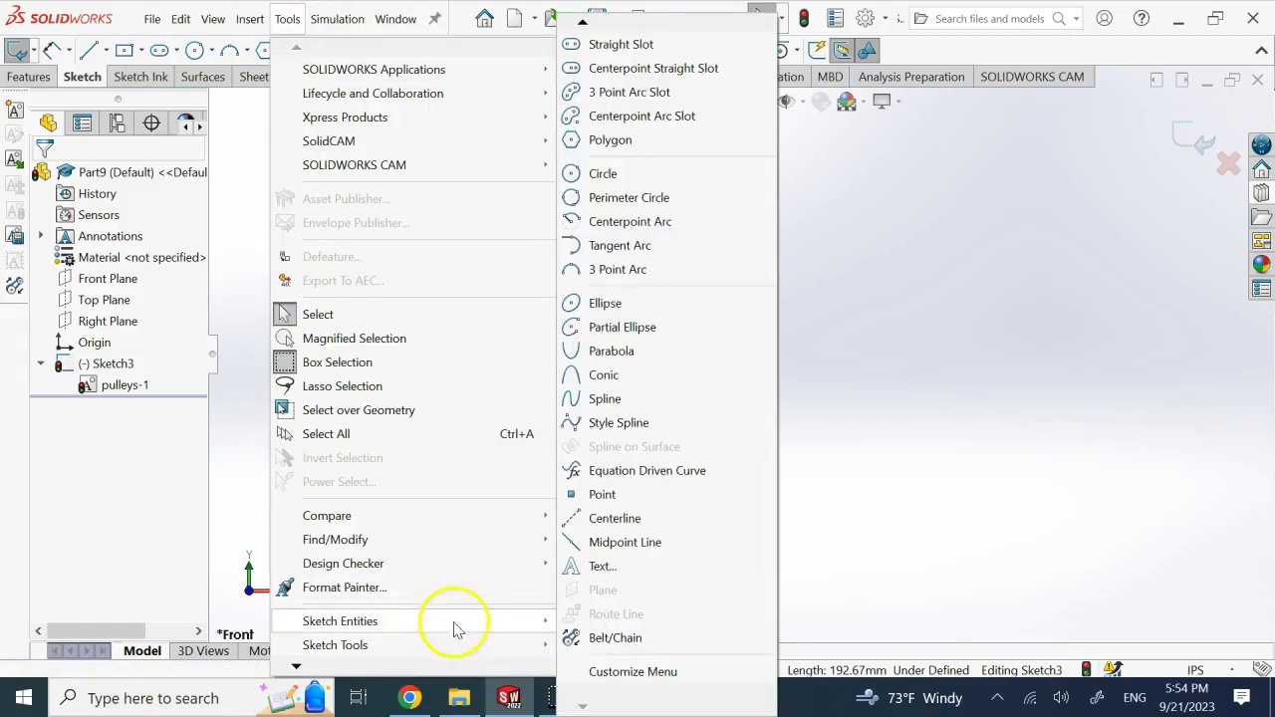
click(614, 639)
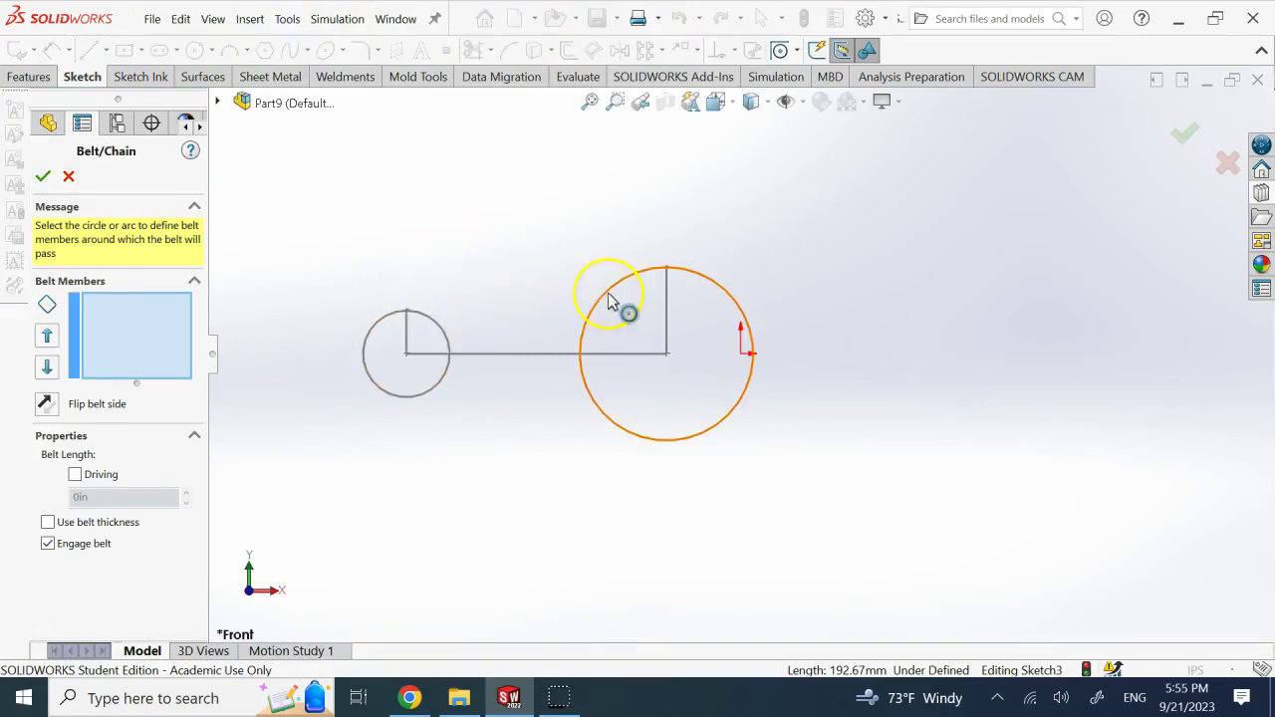
click(439, 329)
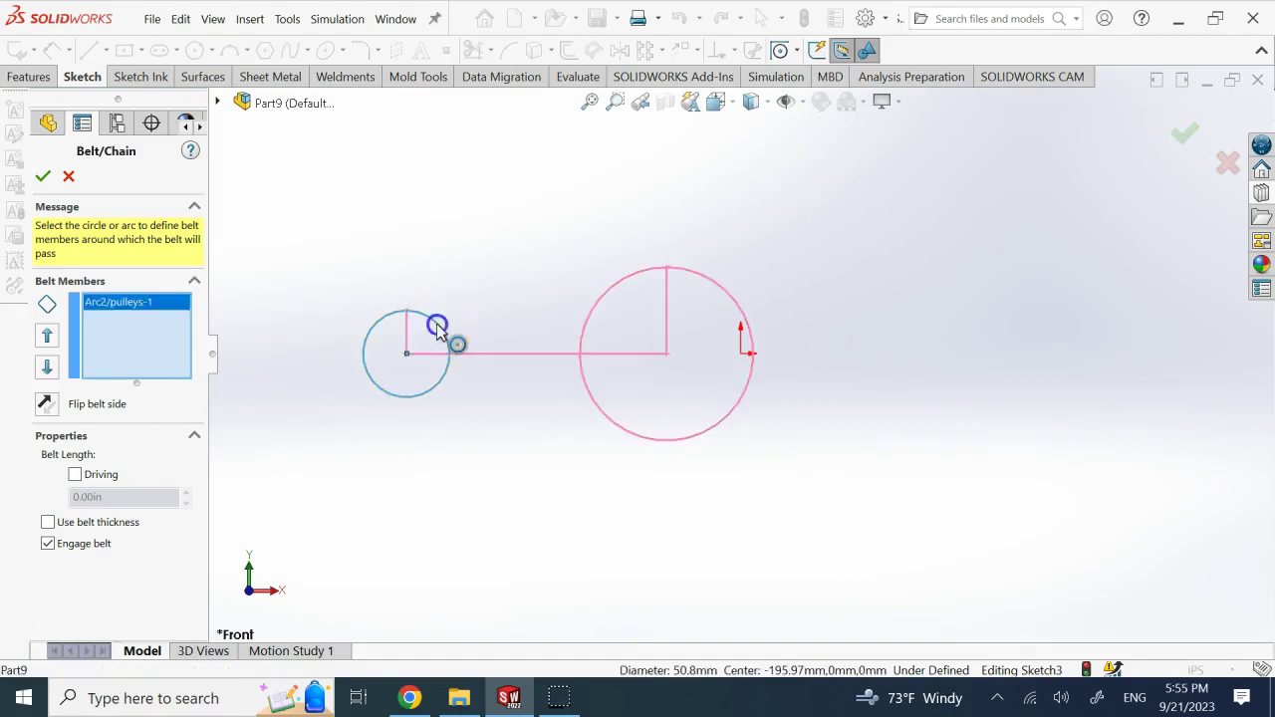
click(612, 295)
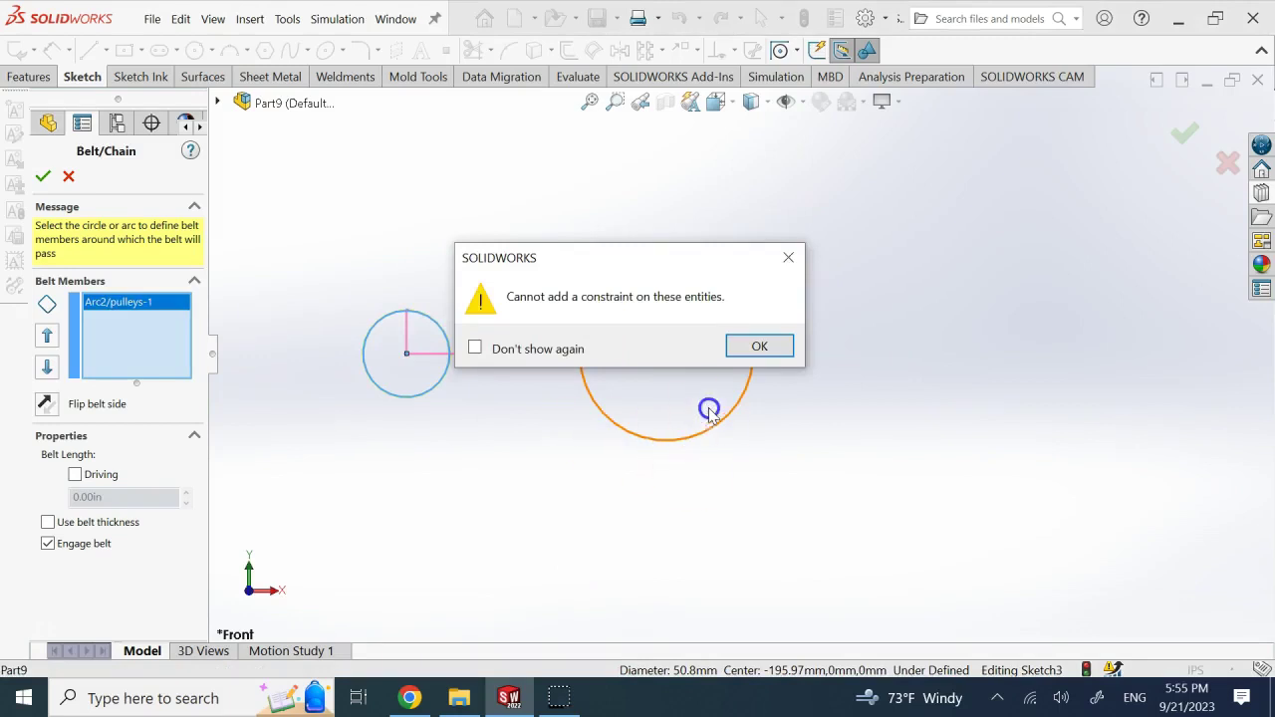
click(738, 350)
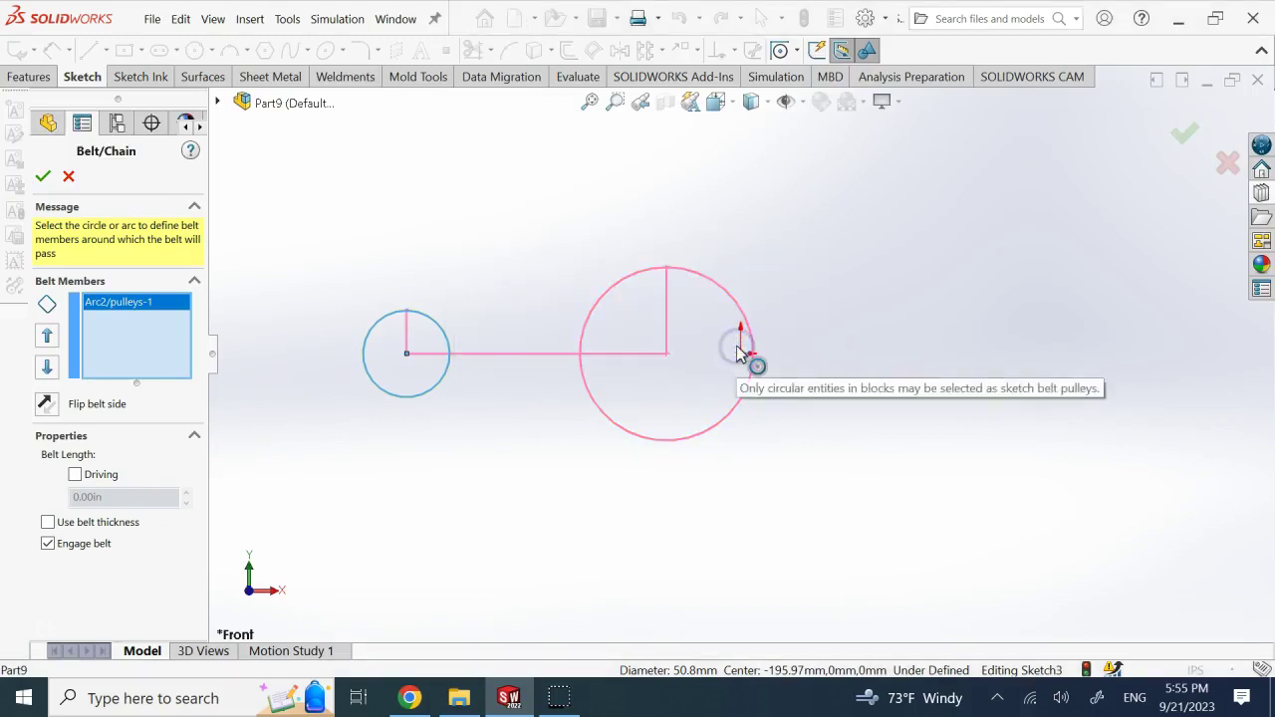
click(69, 176)
click(643, 189)
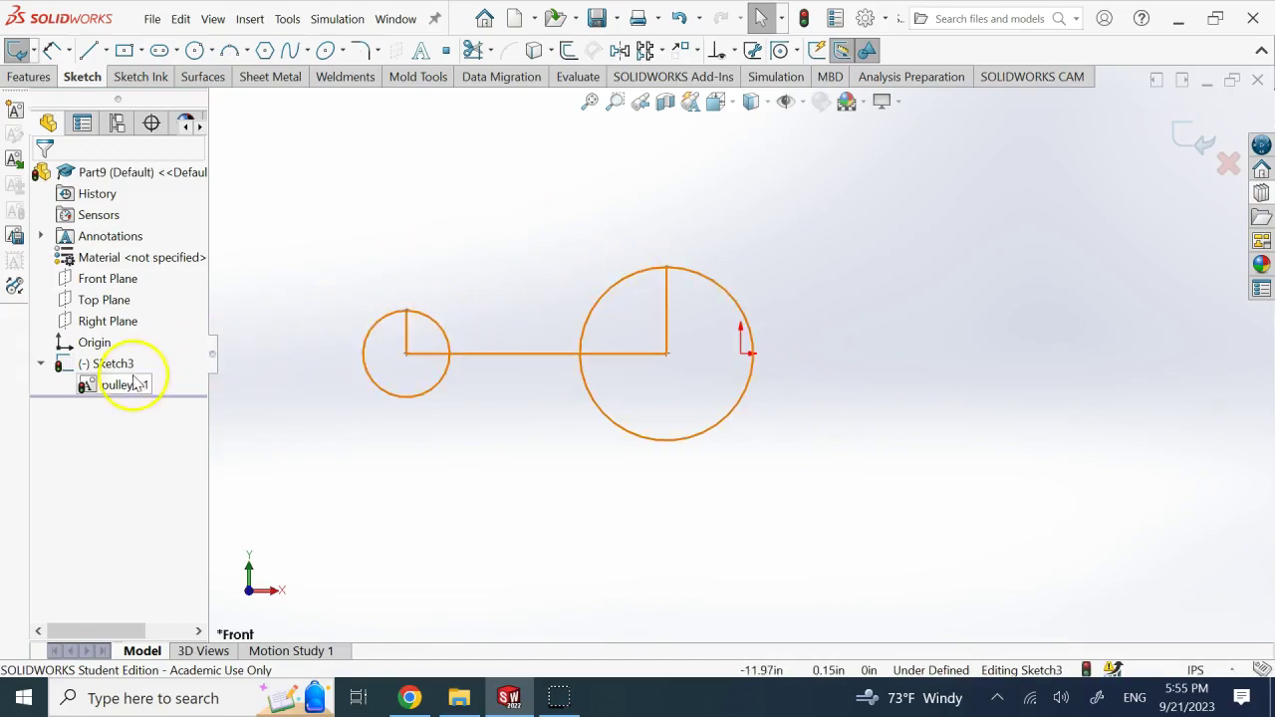
- Explode the pulleys block and make a block from the small circle and its vertical line, with its insertion point at the circle's centre
right_click(136, 385)
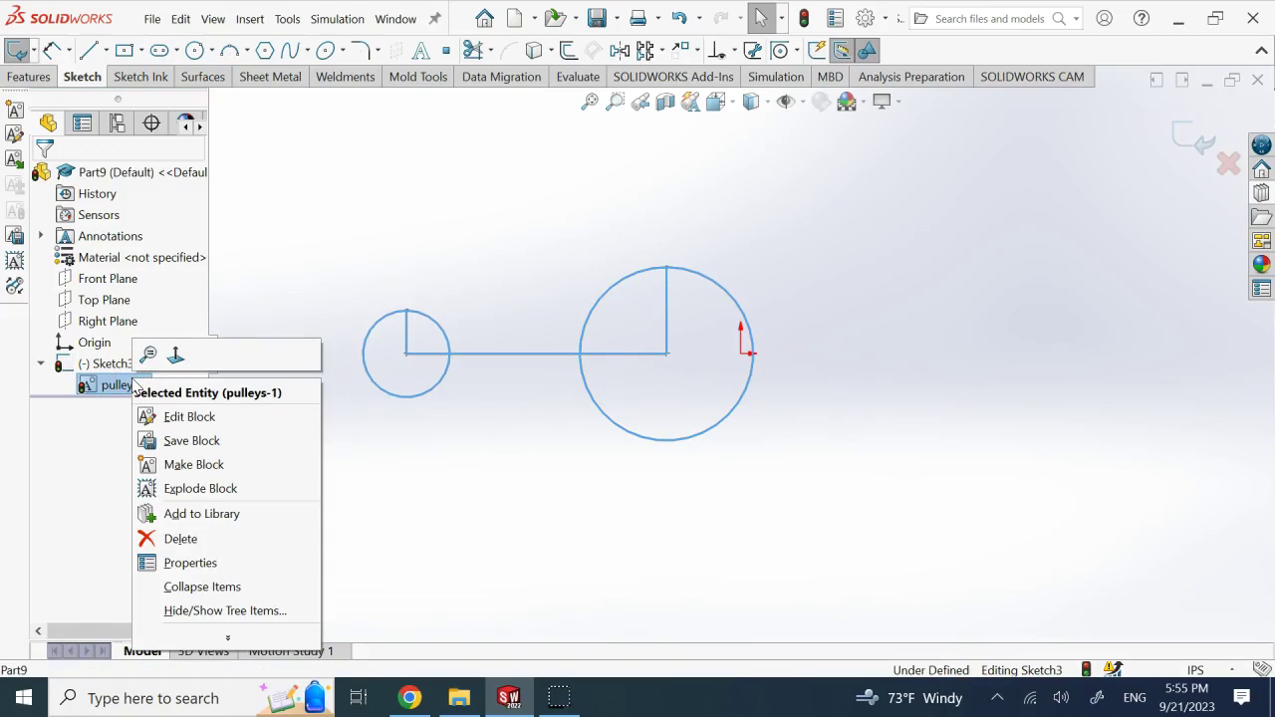
click(199, 488)
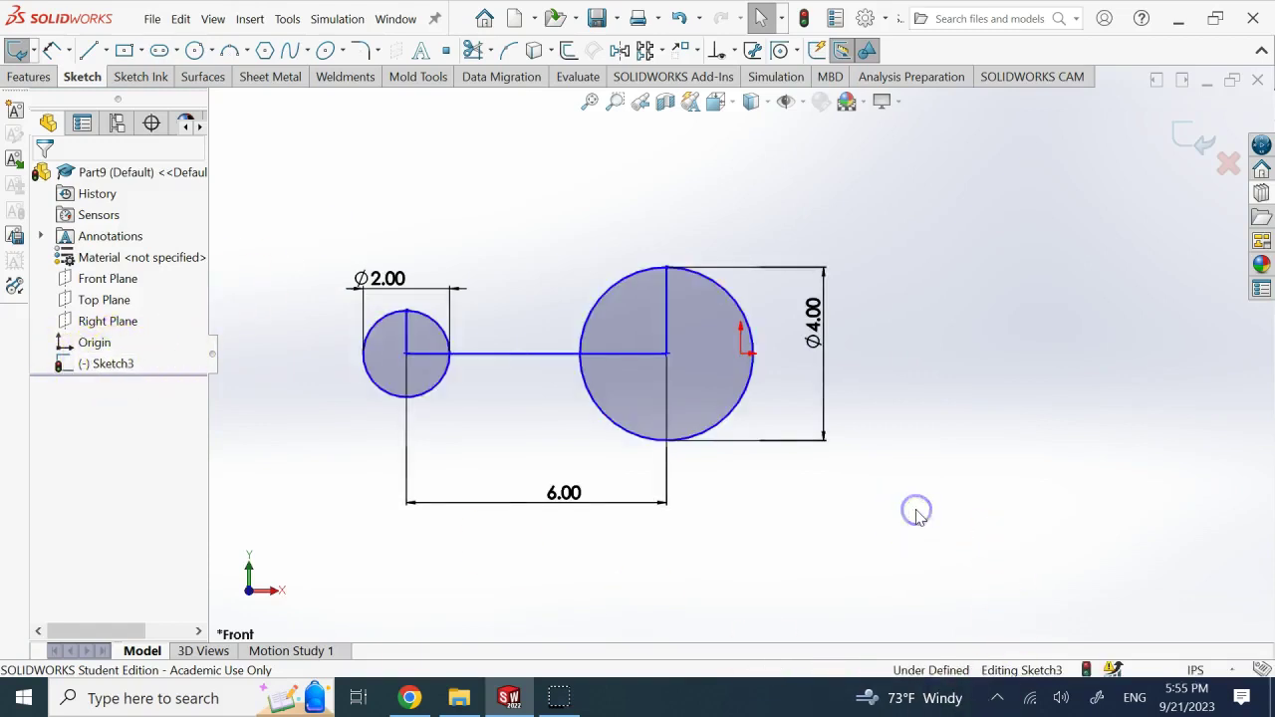
click(442, 338)
ctrl+click(412, 337)
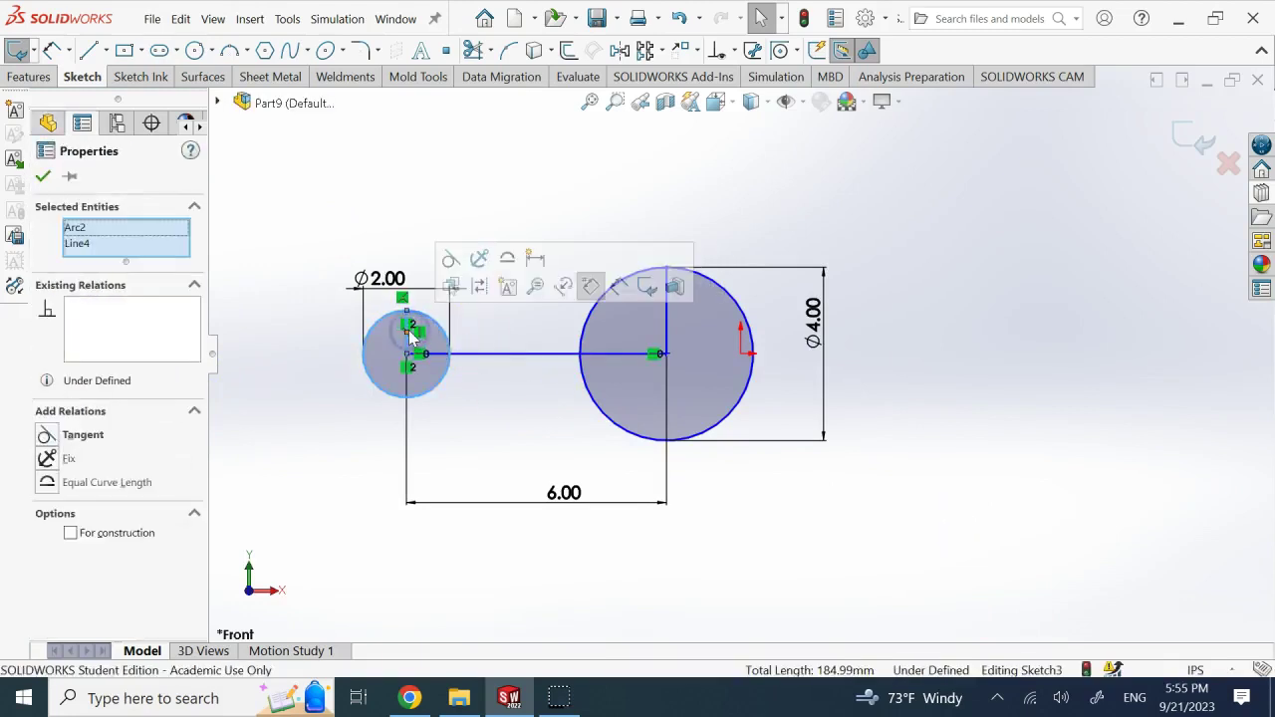
click(506, 287)
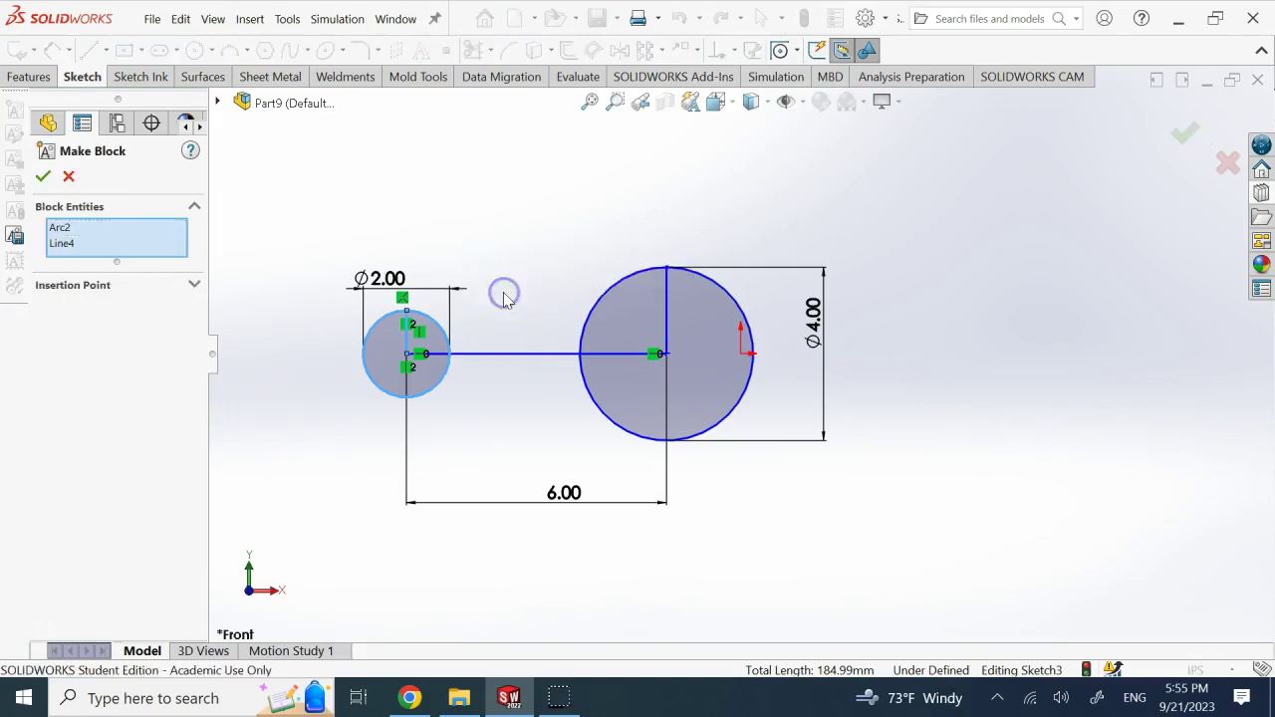
click(194, 285)
mouse_move(364, 401)
mouse_down()
mouse_move(412, 365)
mouse_move(367, 401)
mouse_move(407, 356)
mouse_up()
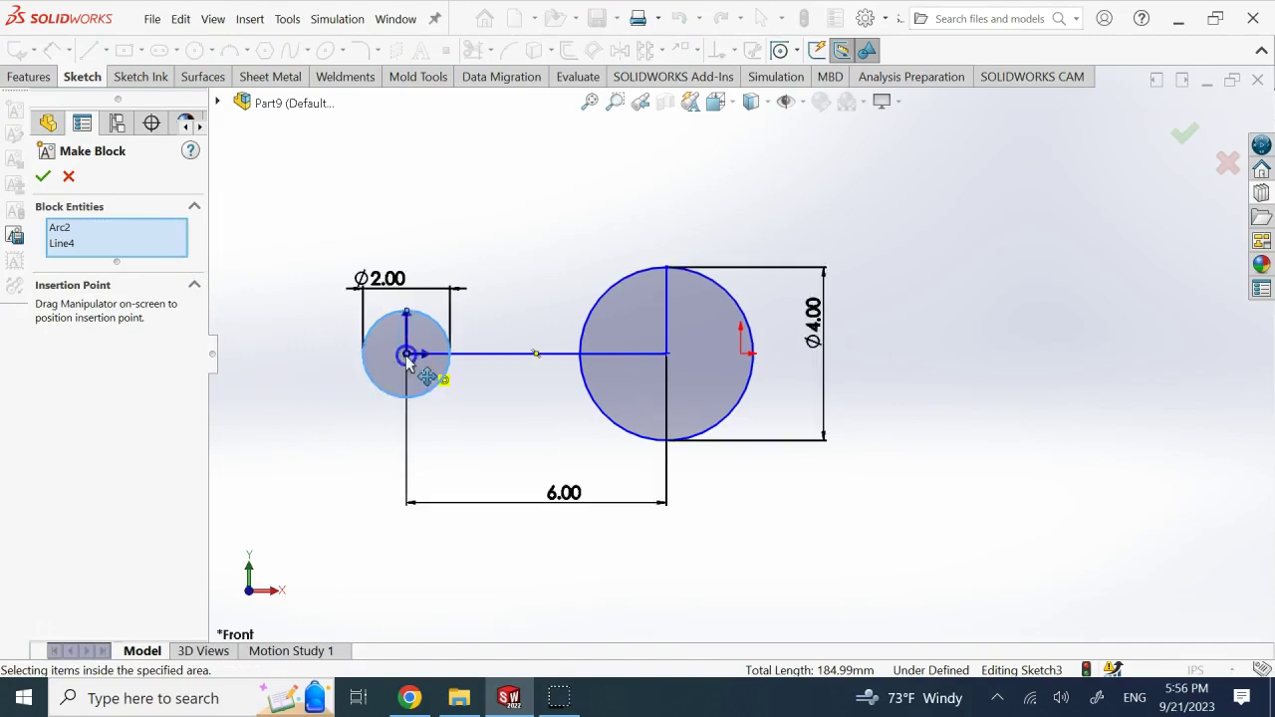
click(44, 177)
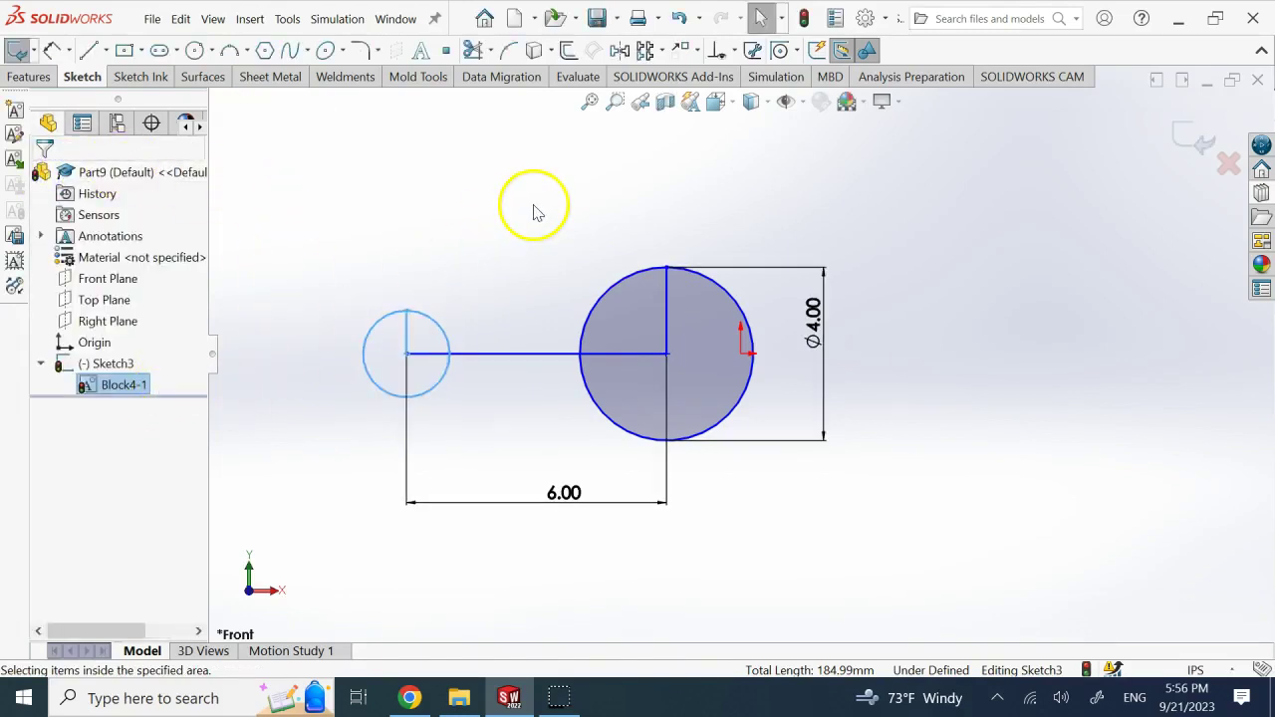
- Rename the small circle's block as small_pulley
right_click(127, 384)
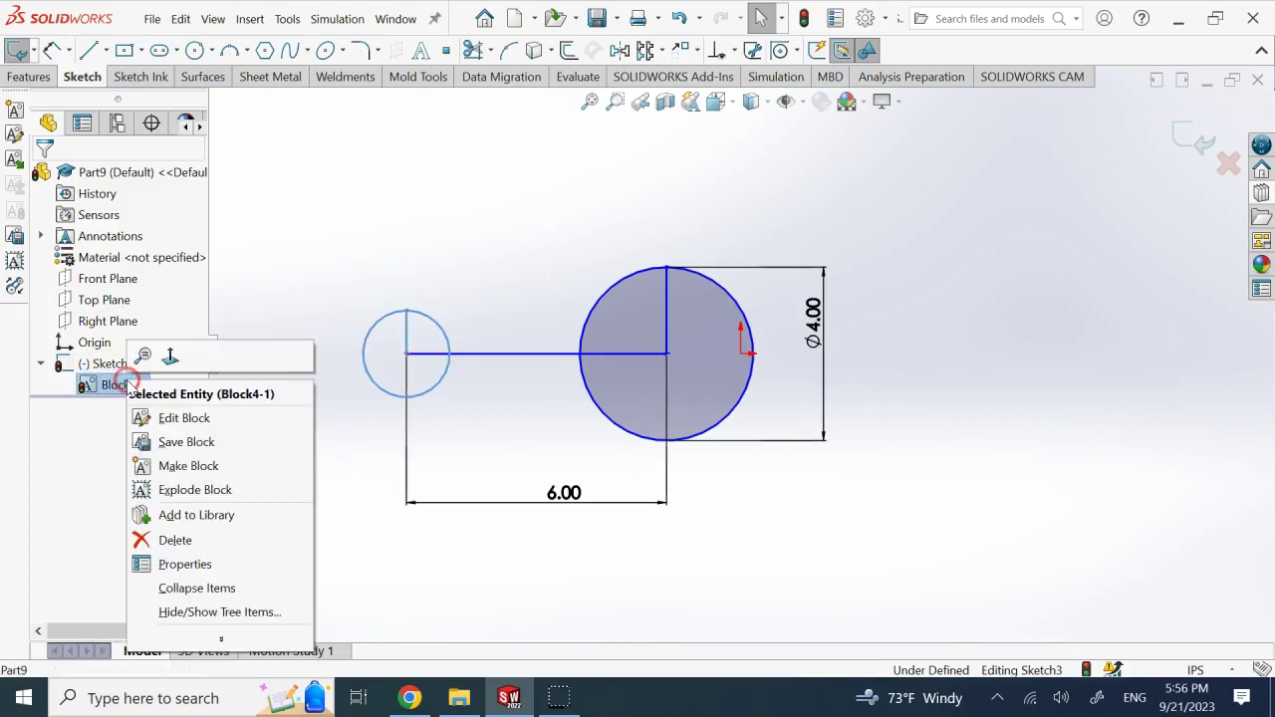
click(199, 563)
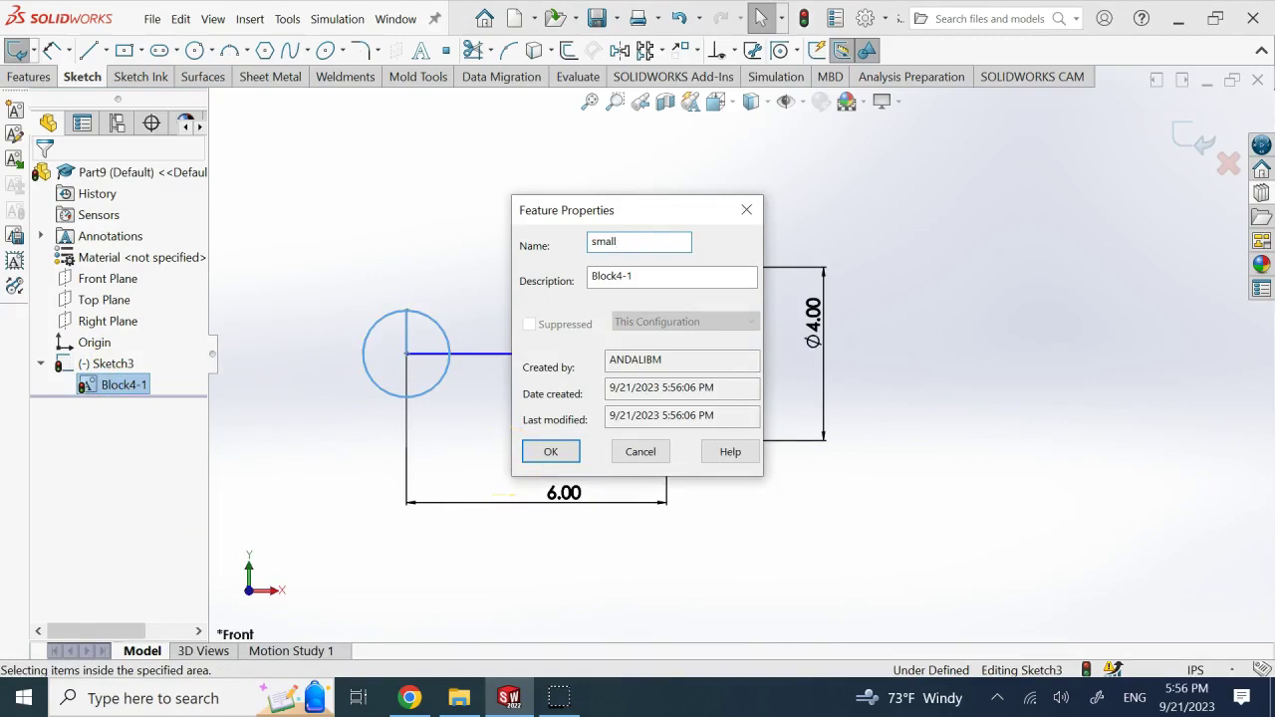
key(Return)
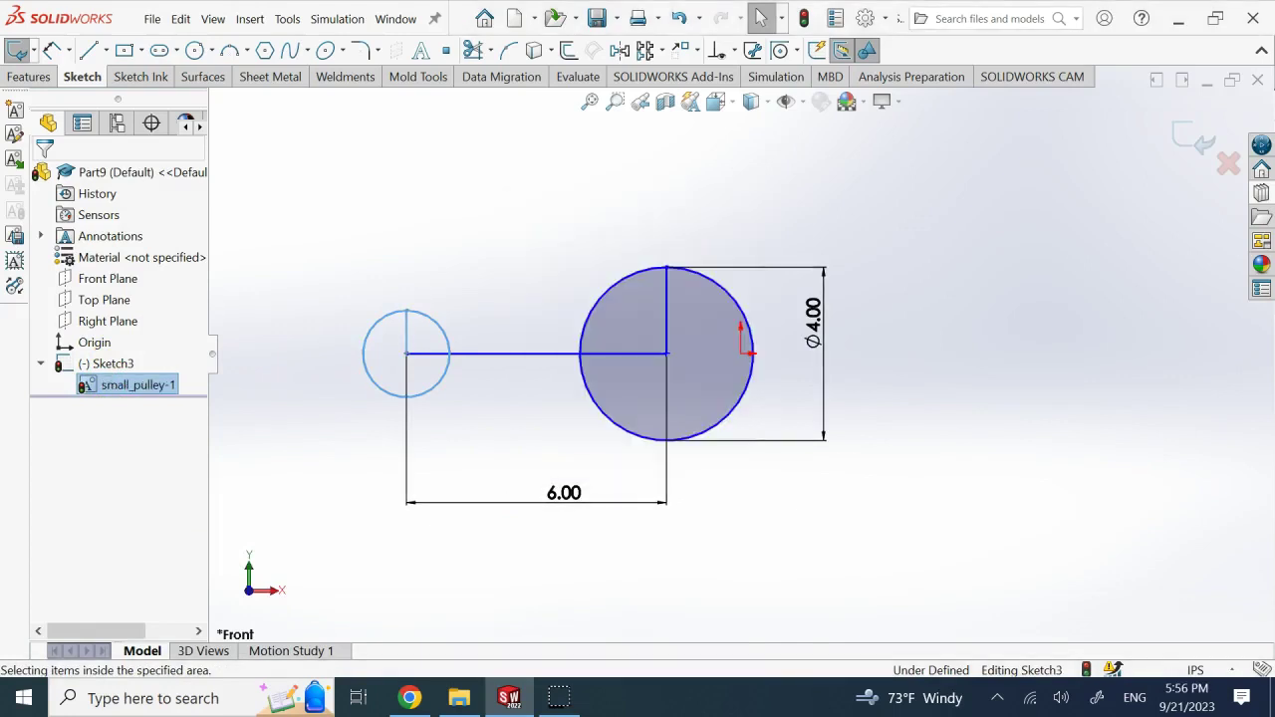
- Make a block from the large circle and its vertical line, with its insertion point at the circle's centre
click(664, 316)
ctrl+click(640, 277)
click(658, 348)
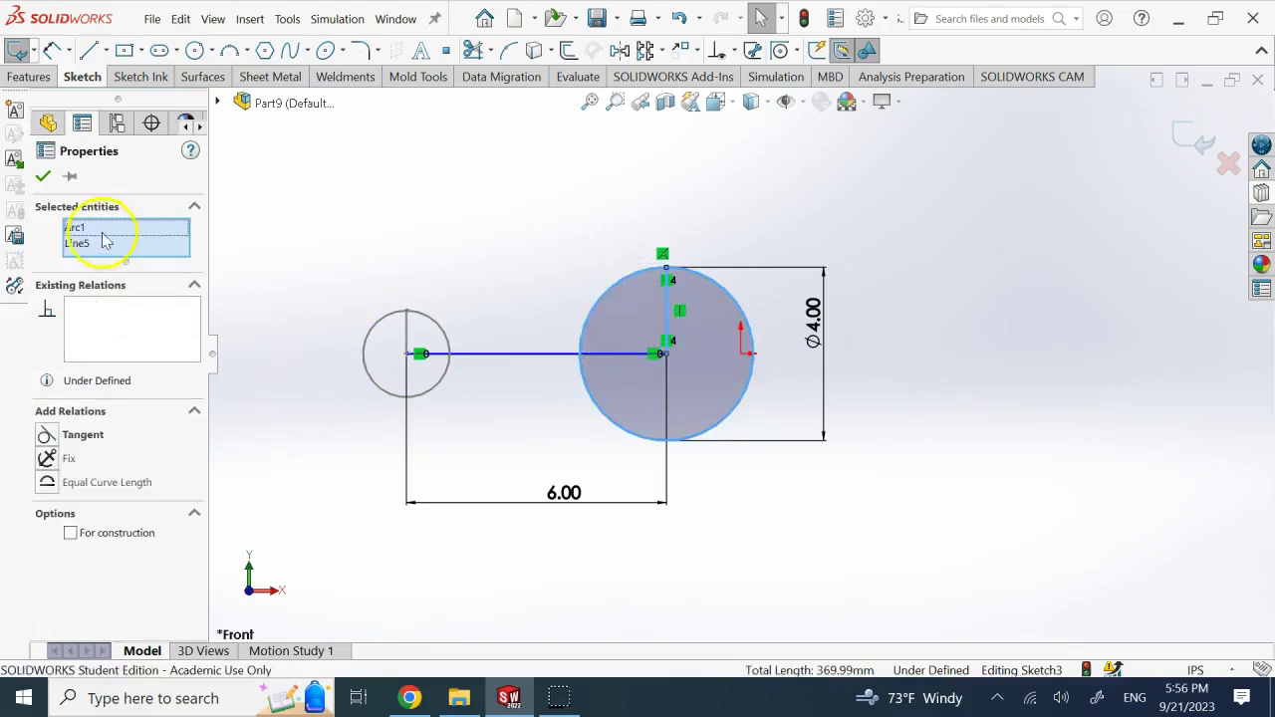
click(15, 119)
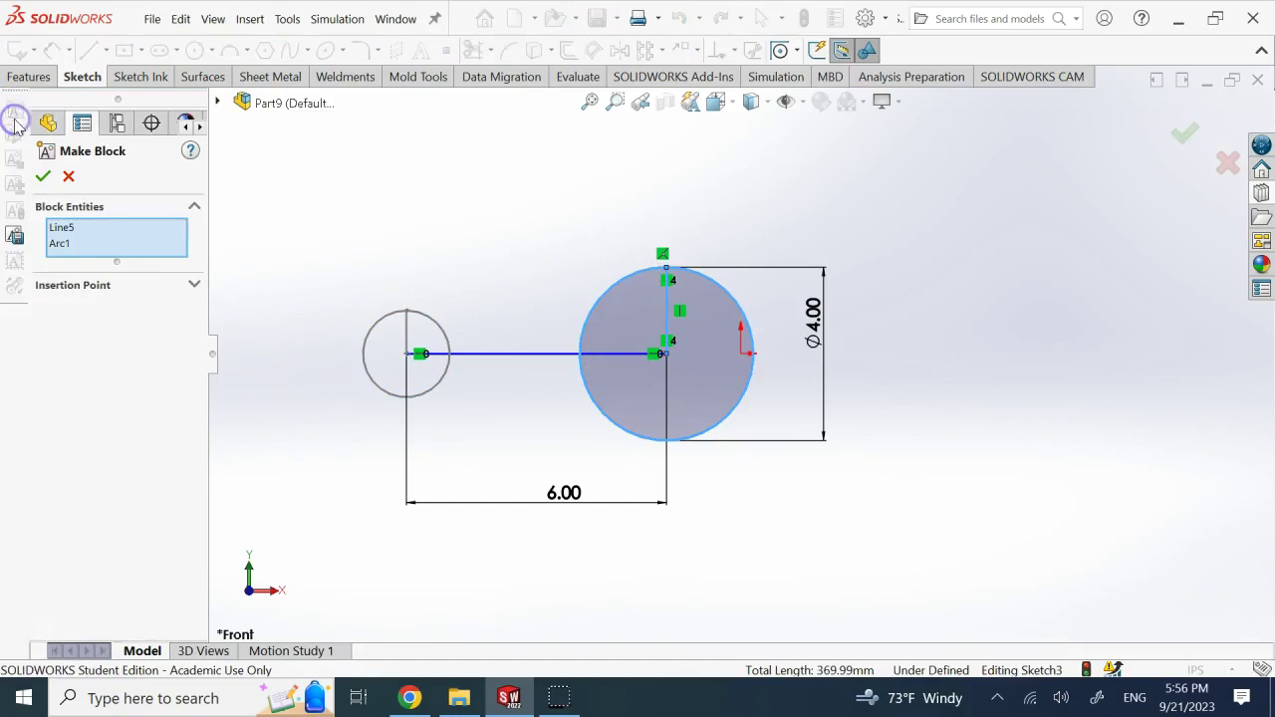
click(194, 282)
drag(583, 448, 697, 371)
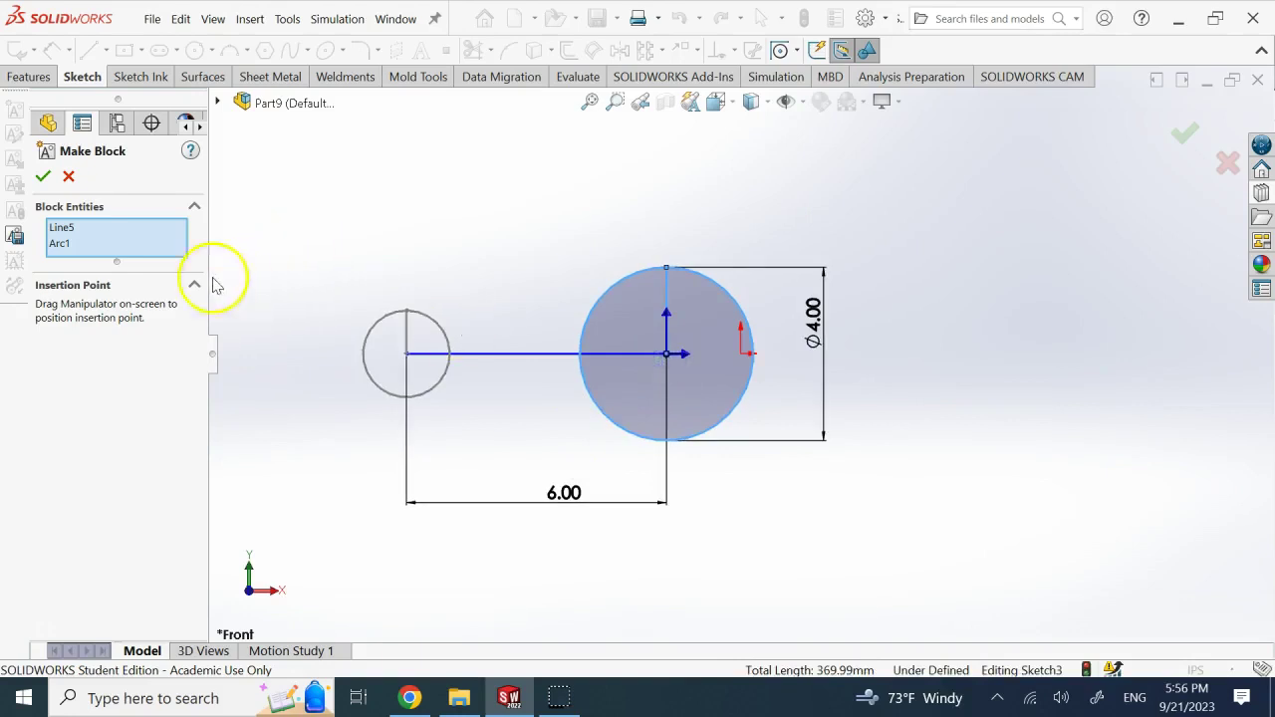
click(42, 176)
- Rename the large circle's block as large_pulley
click(134, 408)
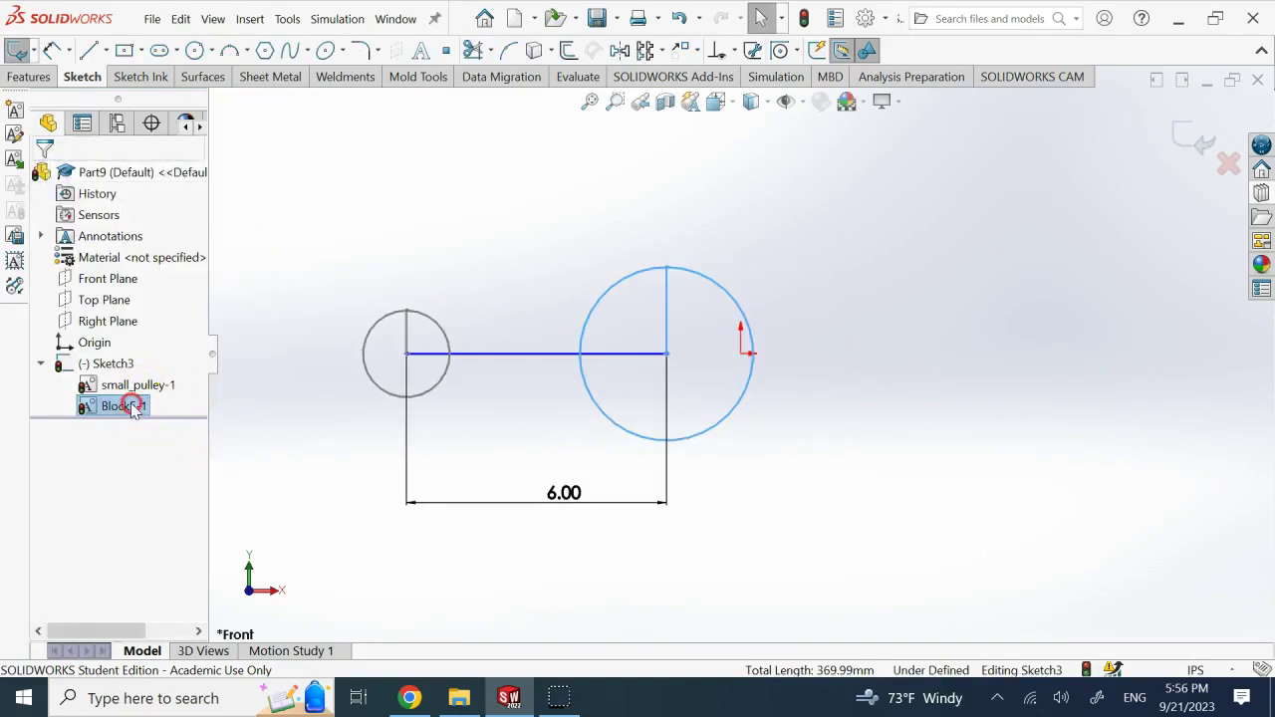
right_click(134, 409)
click(190, 587)
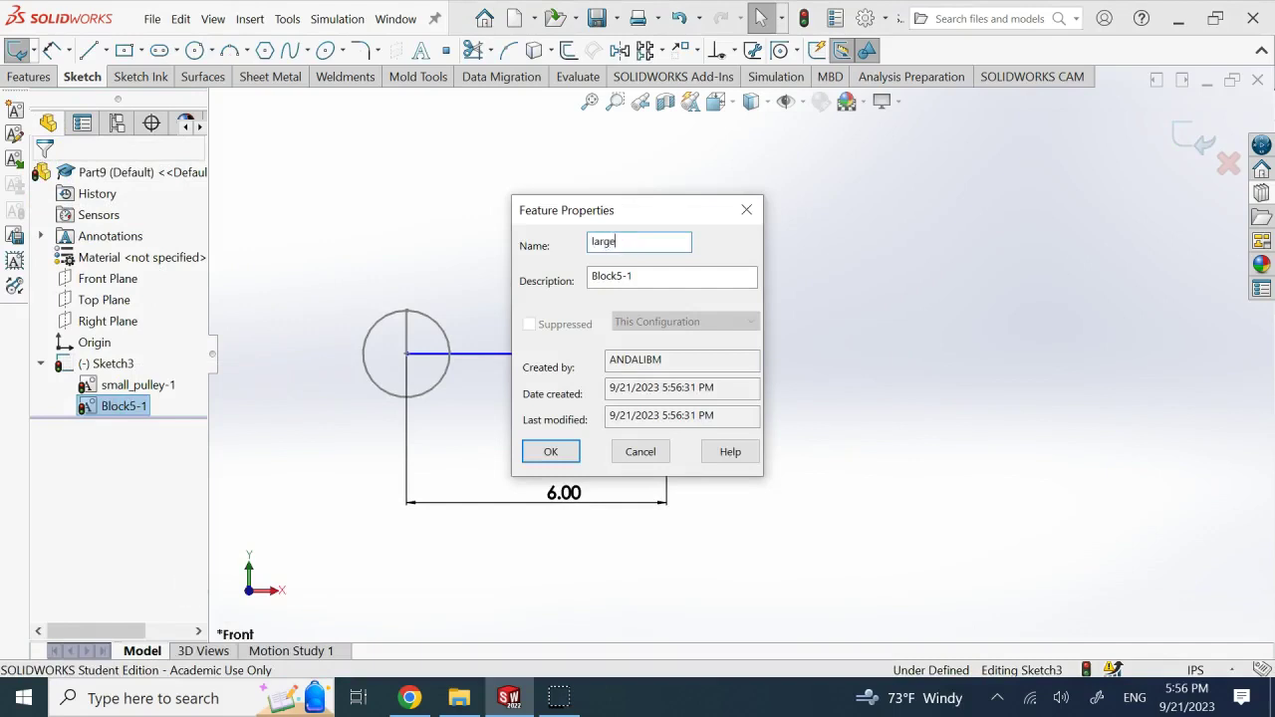
key(Return)
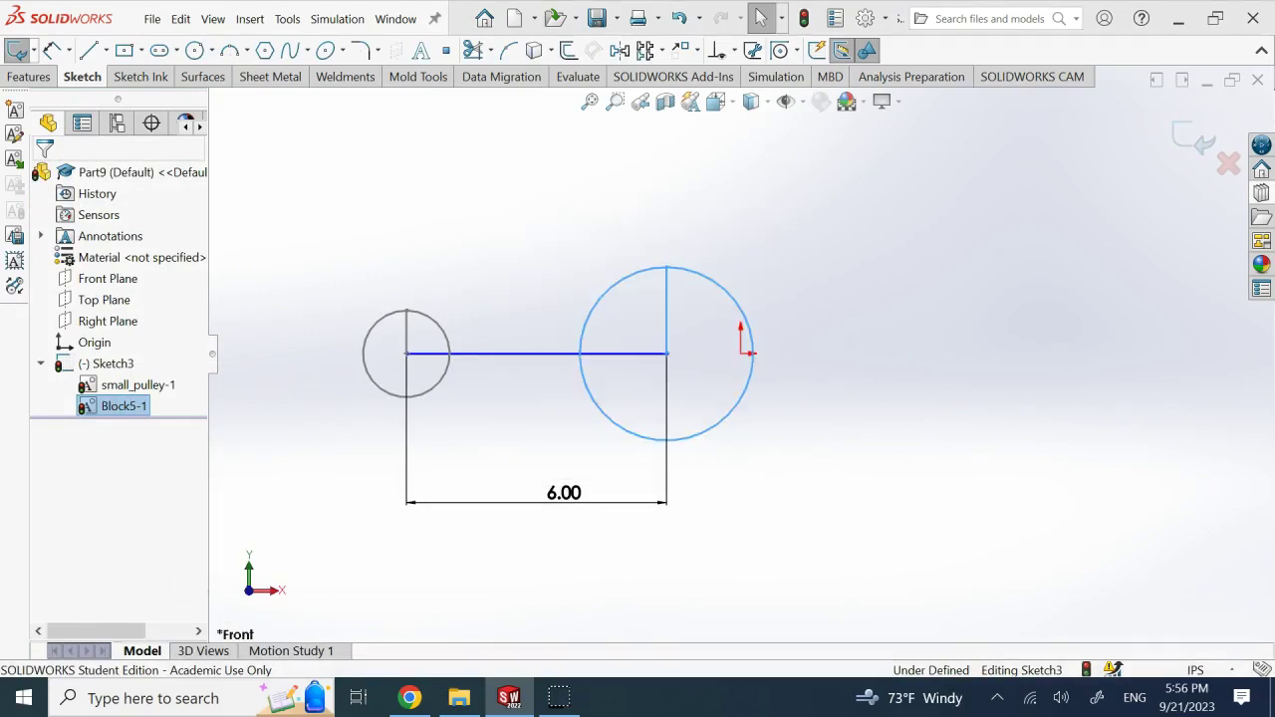
- Convert the horizontal line between the two pulley centres to construction geometry
click(564, 371)
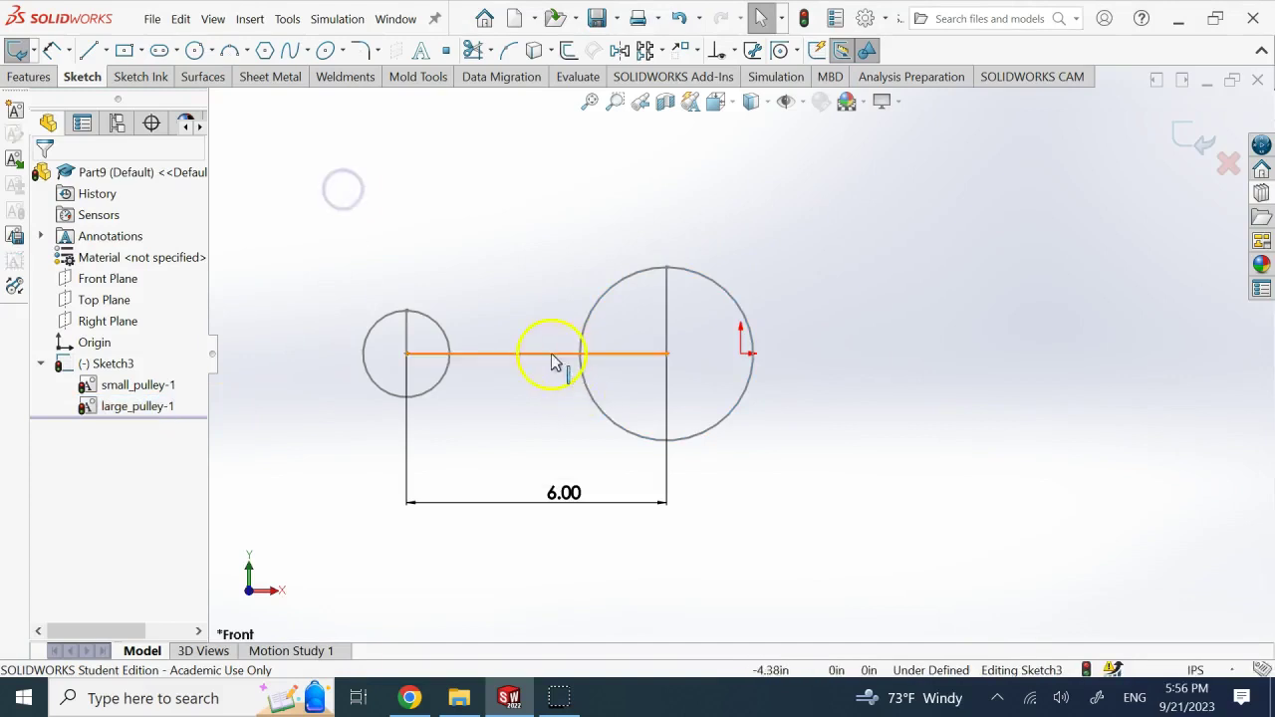
click(564, 372)
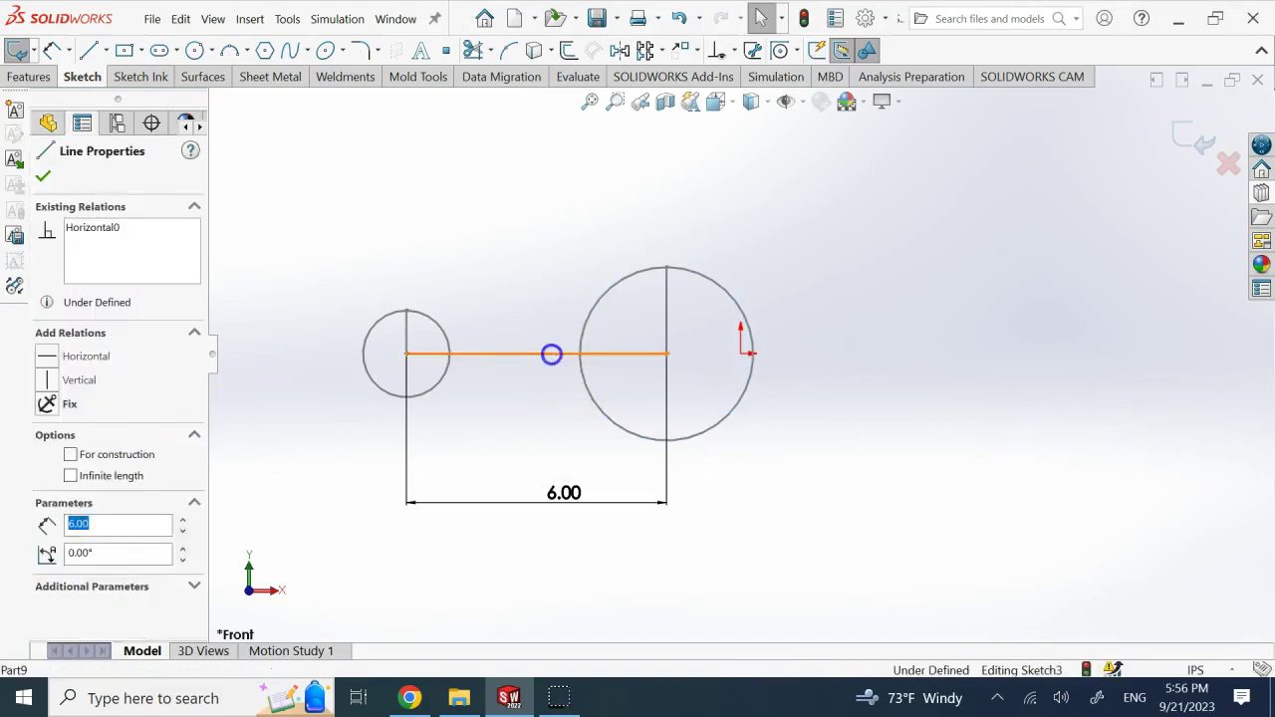
click(75, 456)
click(43, 176)
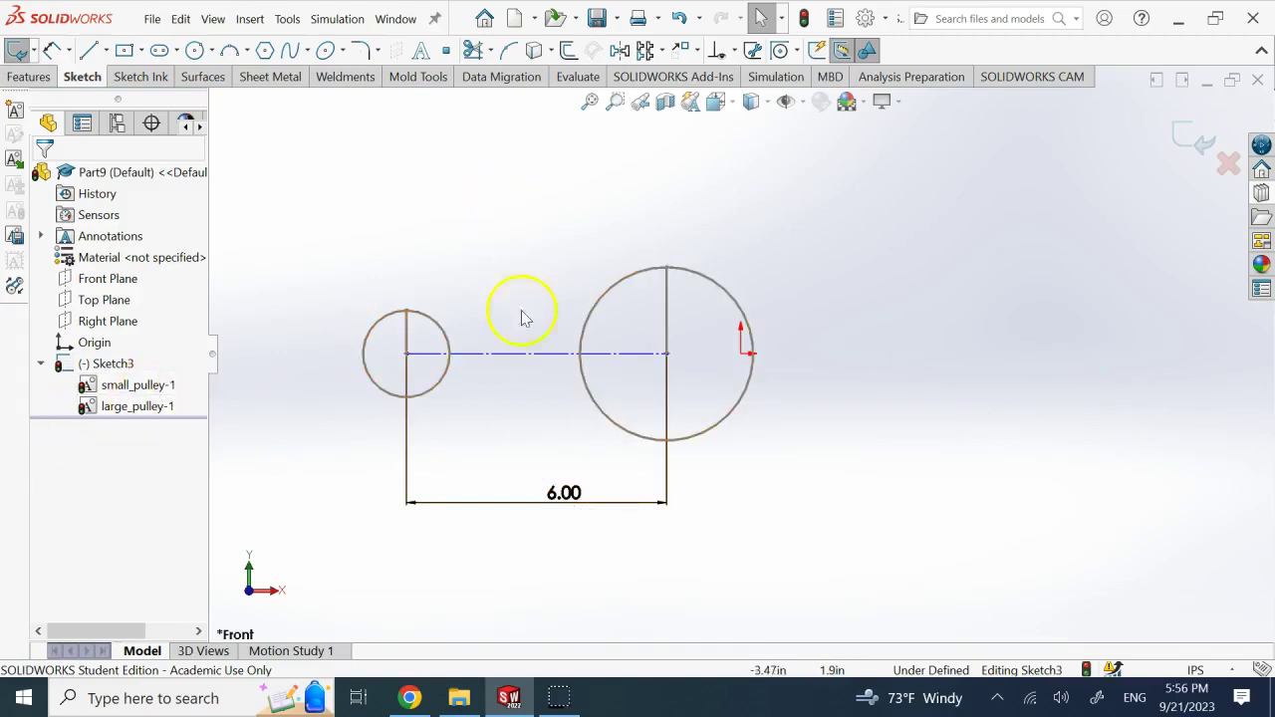
- Rebuild the part and reopen the pulley sketch for editing
click(804, 22)
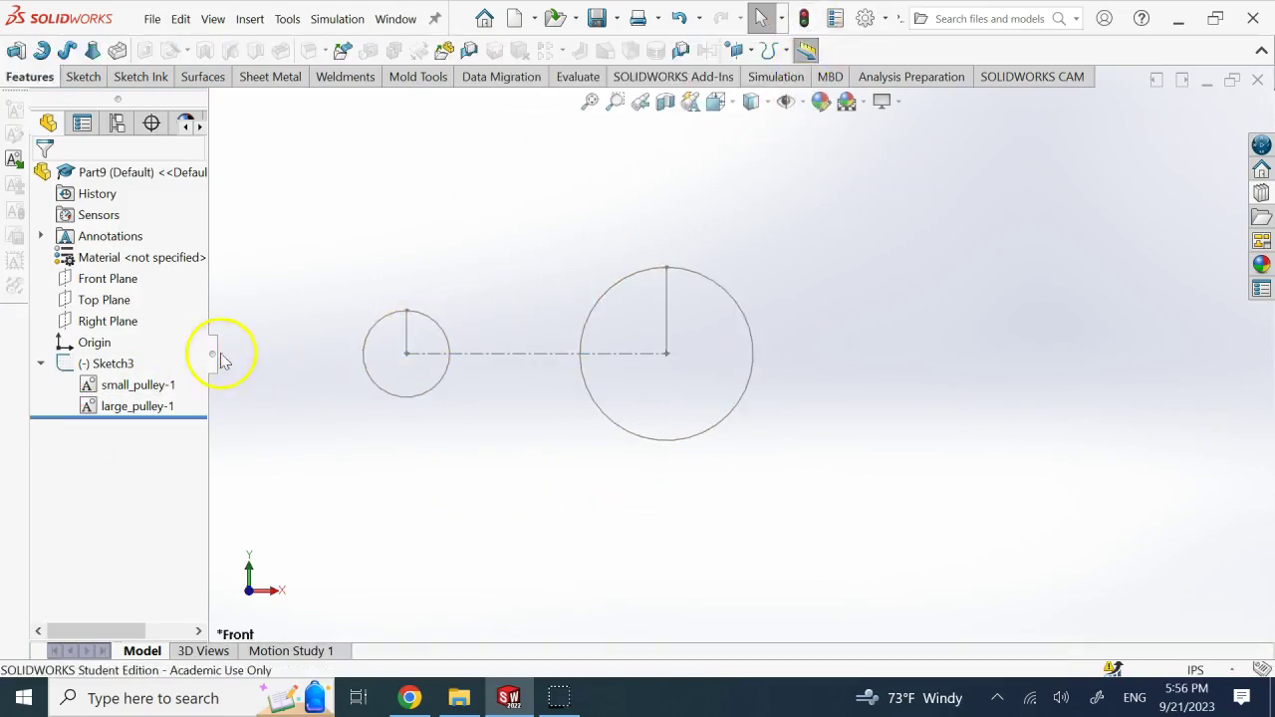
click(127, 365)
click(145, 313)
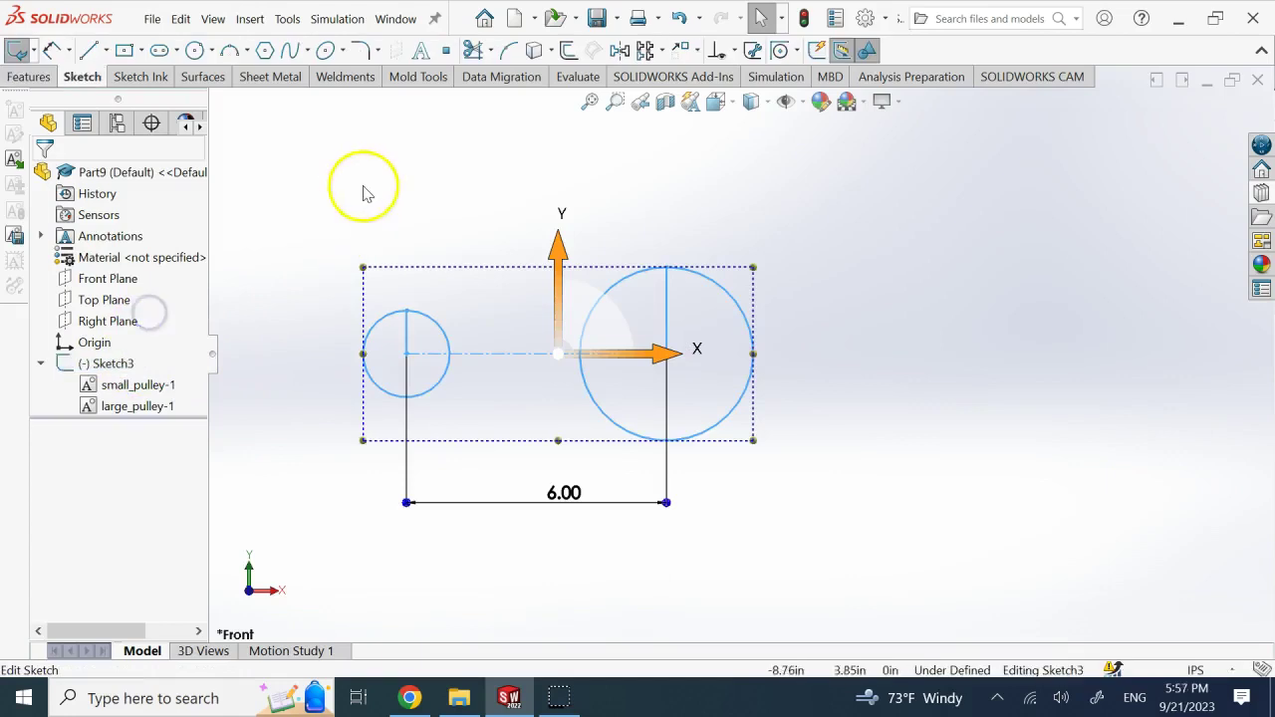
- Set up a Belt/Chain around the small and large pulley circles, using a belt thickness of 0.10 in
click(287, 19)
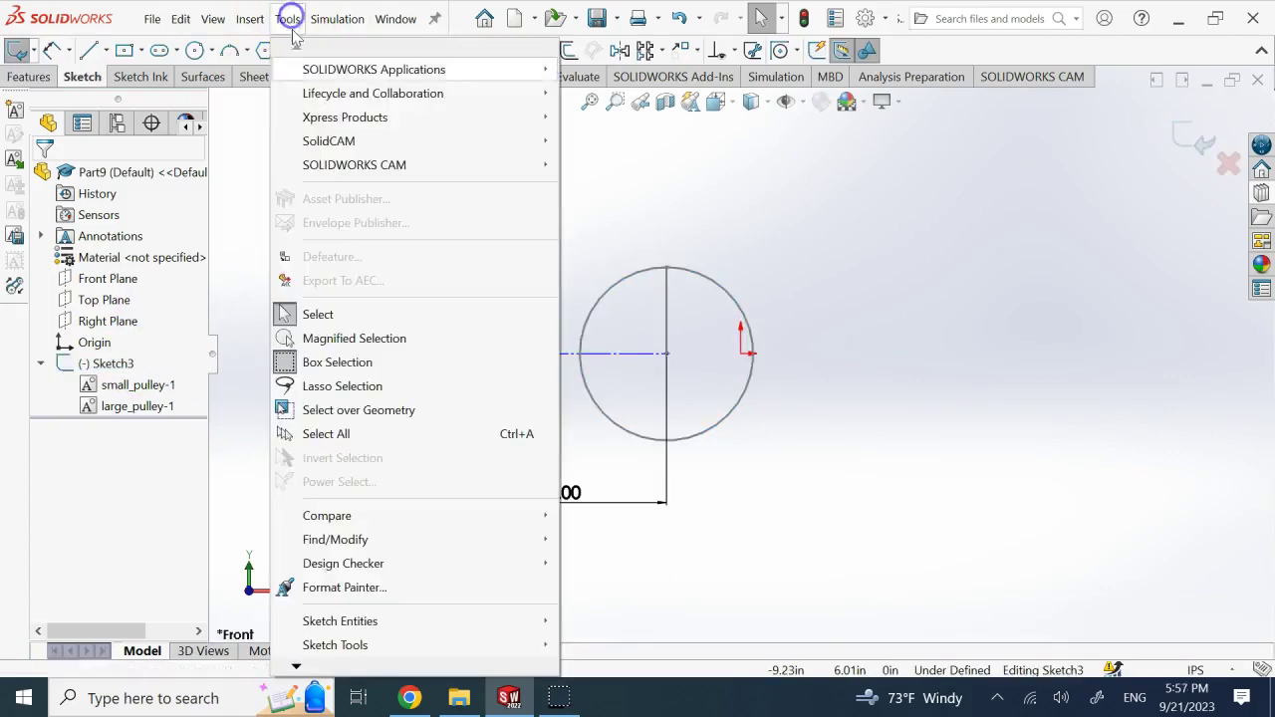
mouse_move(427, 619)
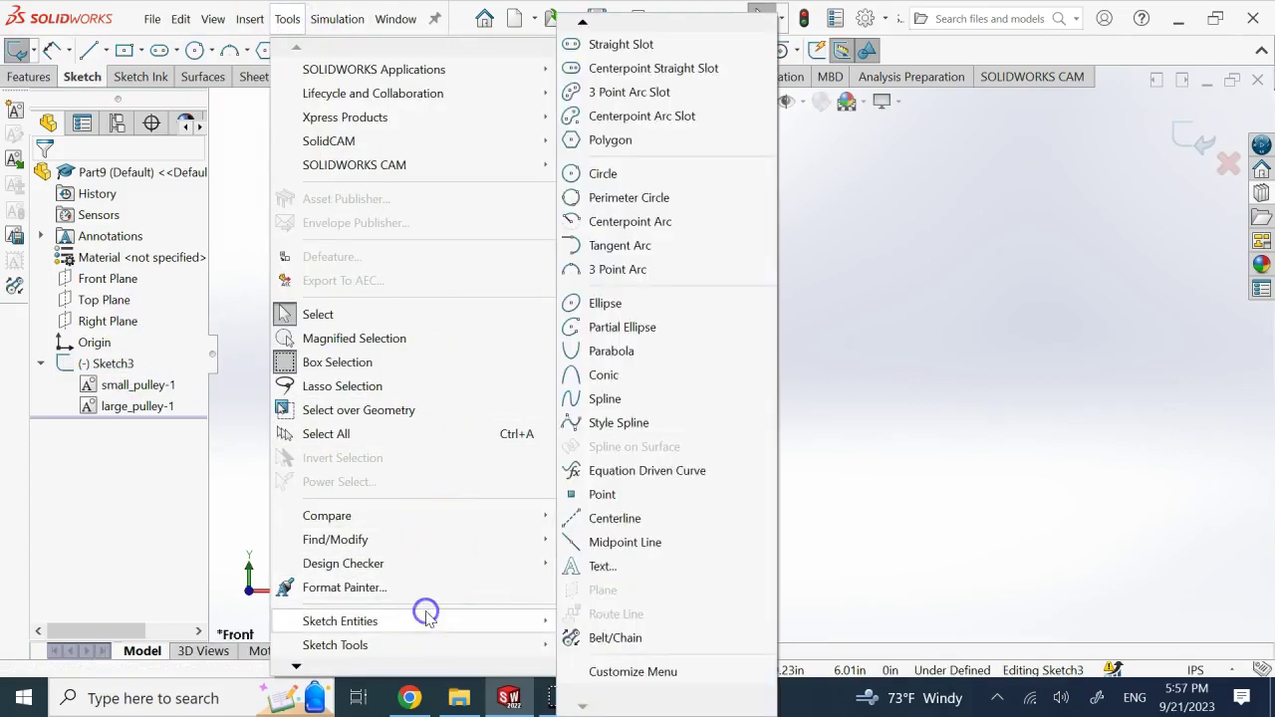
click(611, 638)
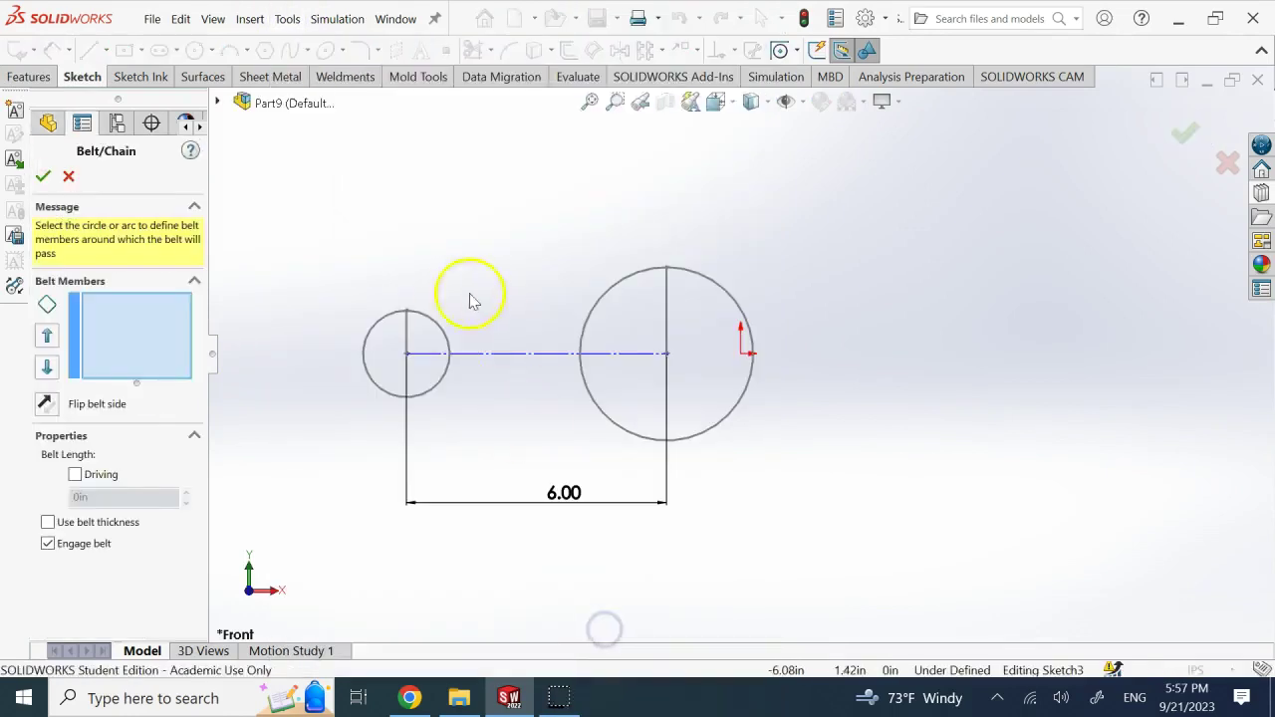
click(450, 342)
click(603, 302)
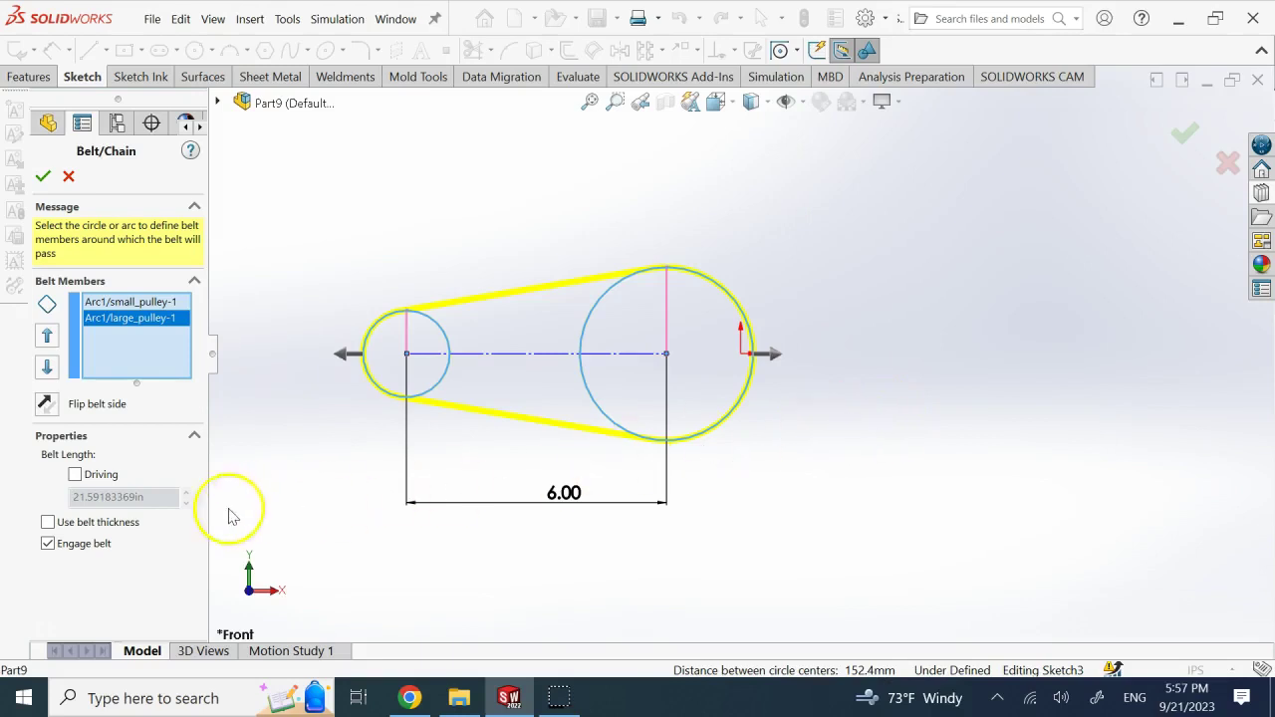
click(102, 524)
click(185, 537)
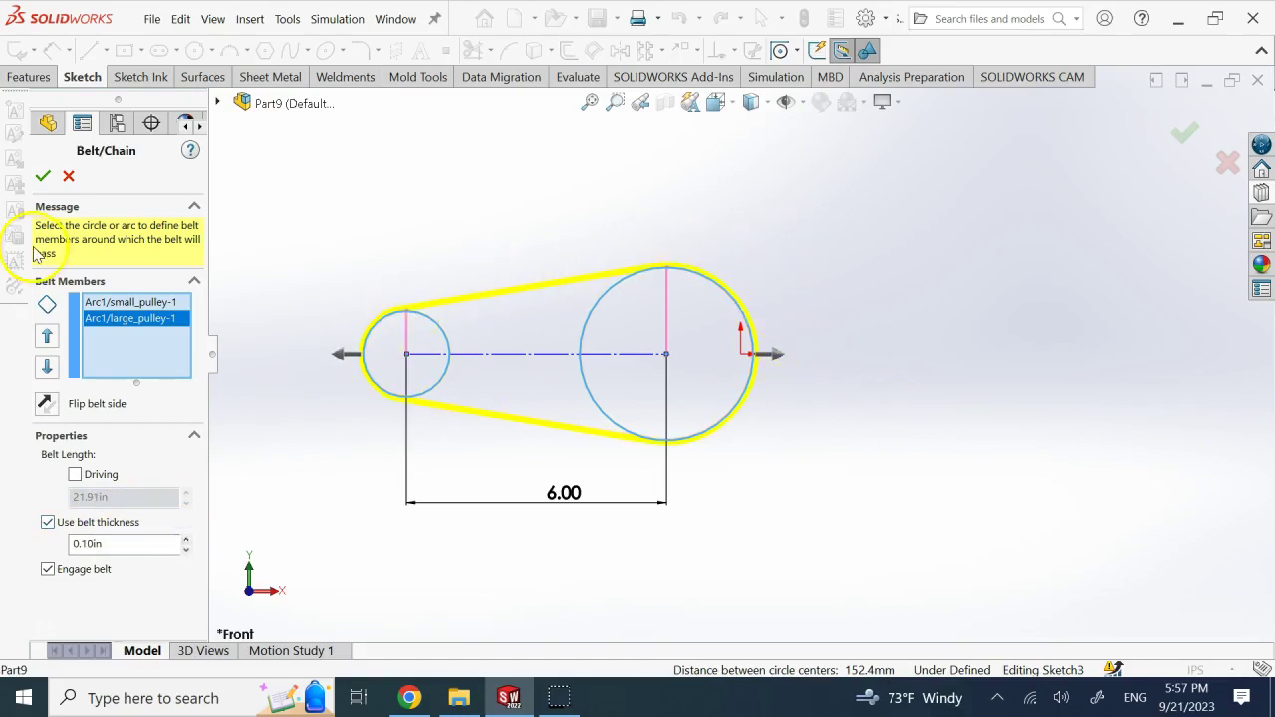
- Flip the belt side to preview a crossed belt, and flip it back to the open layout
click(45, 404)
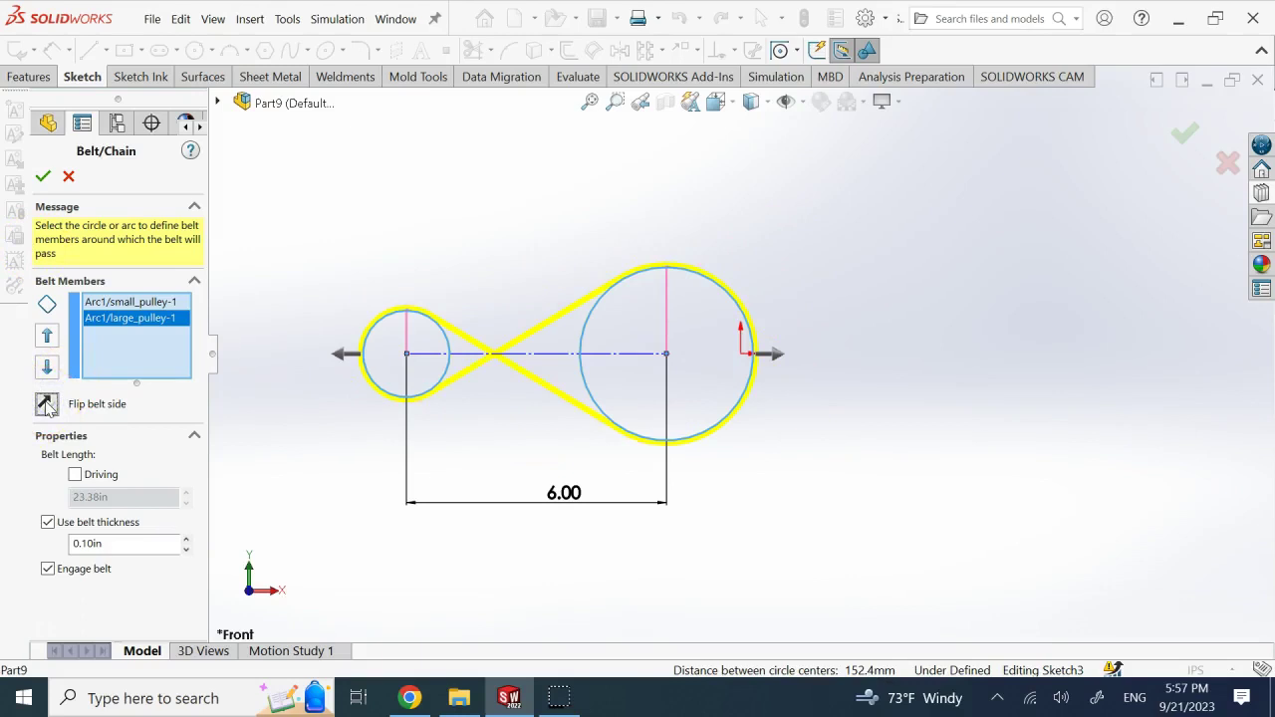
click(46, 404)
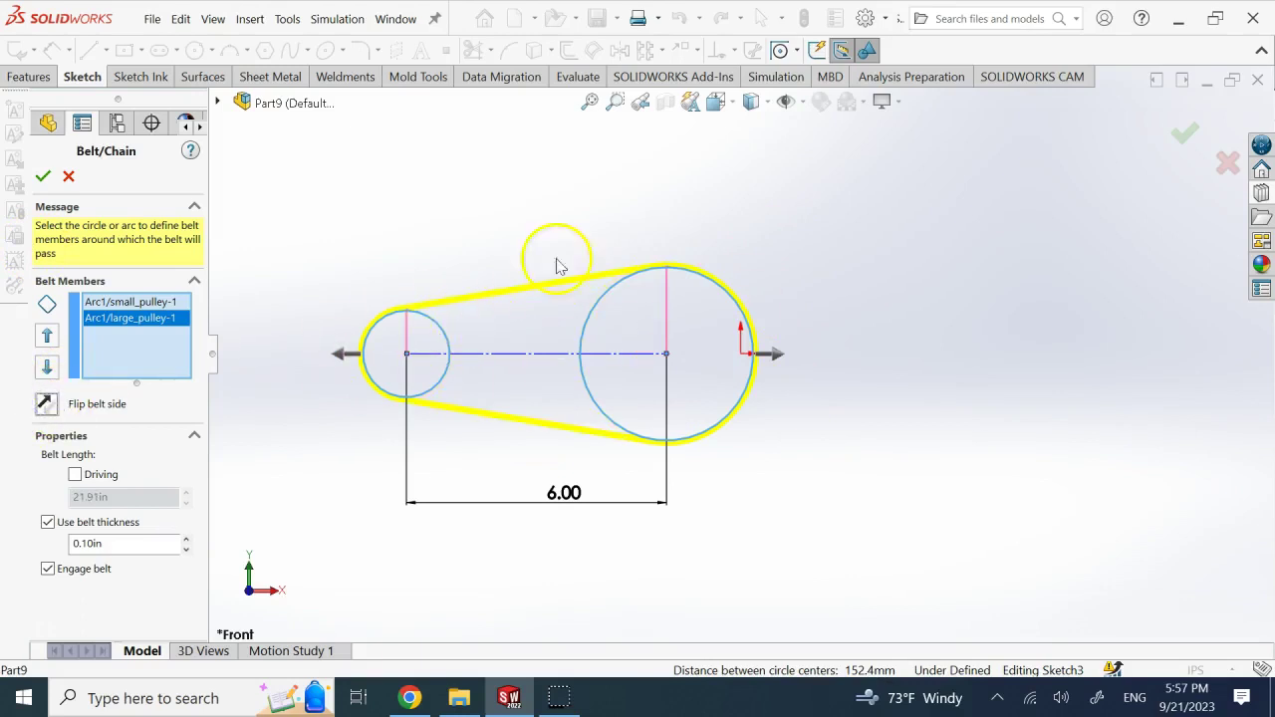
click(45, 404)
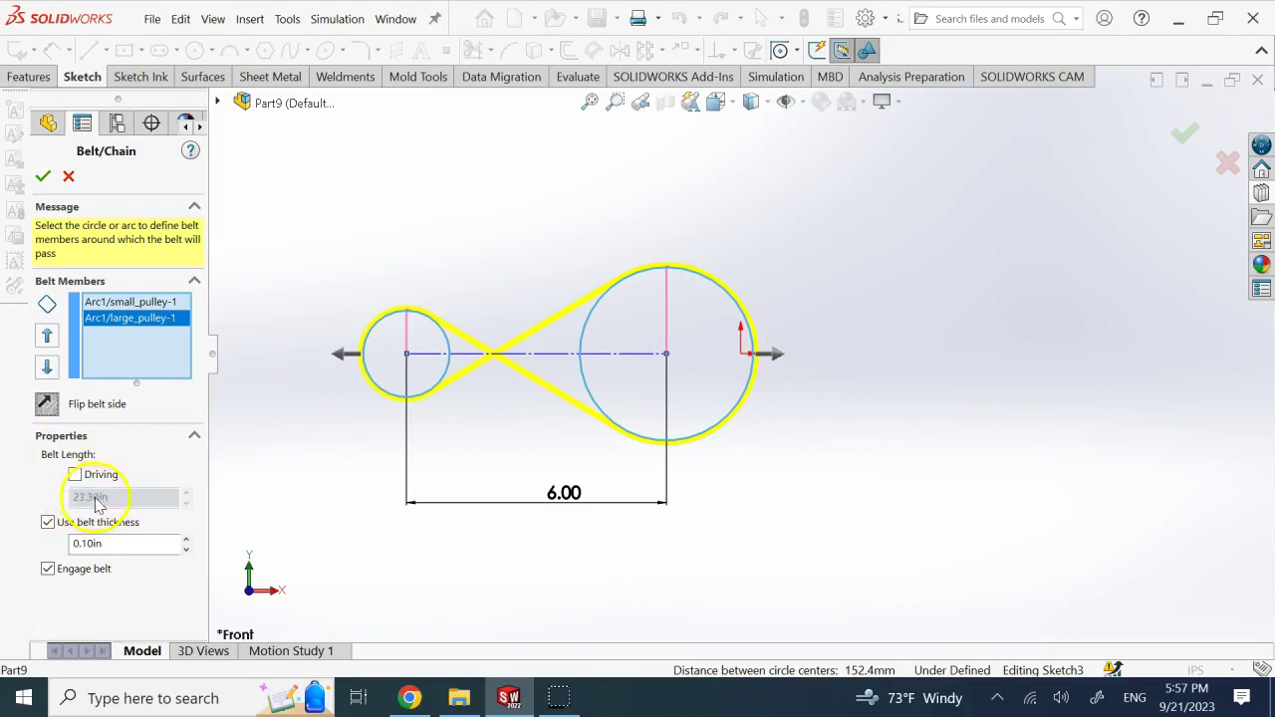
click(46, 404)
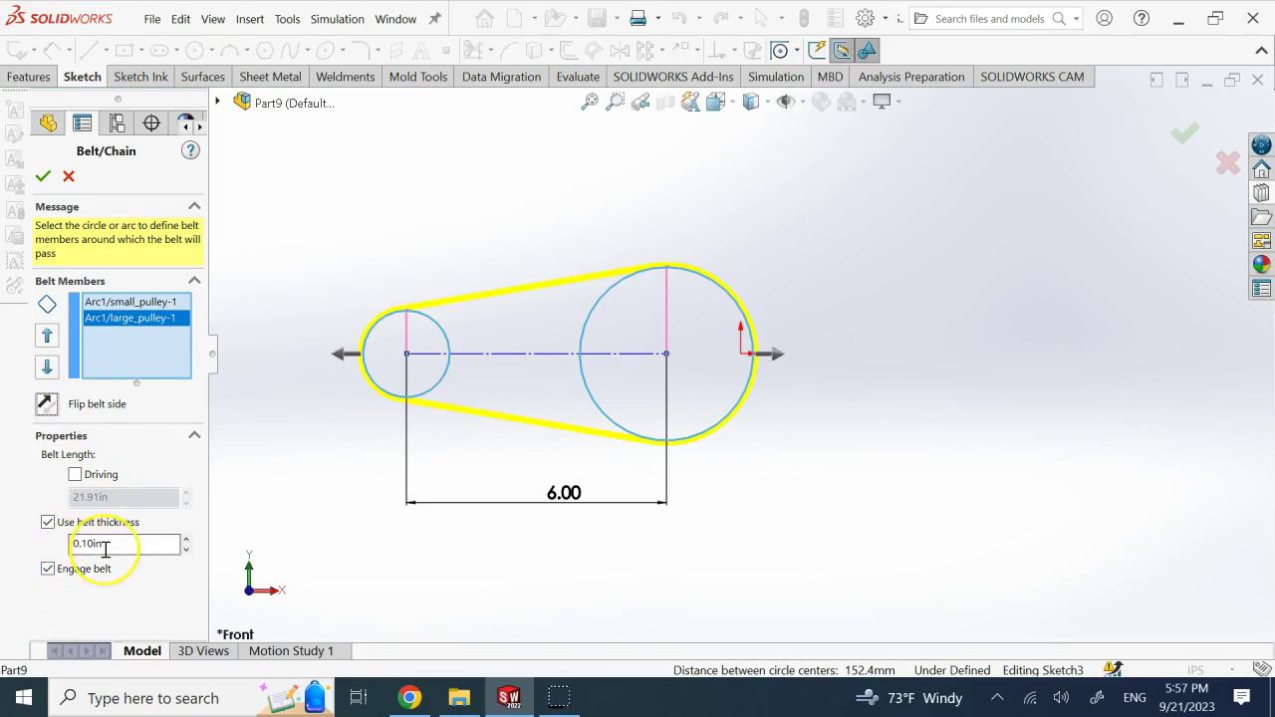
- Accept the belt and rotate the small pulley by its vertical line to test the belt motion
click(42, 176)
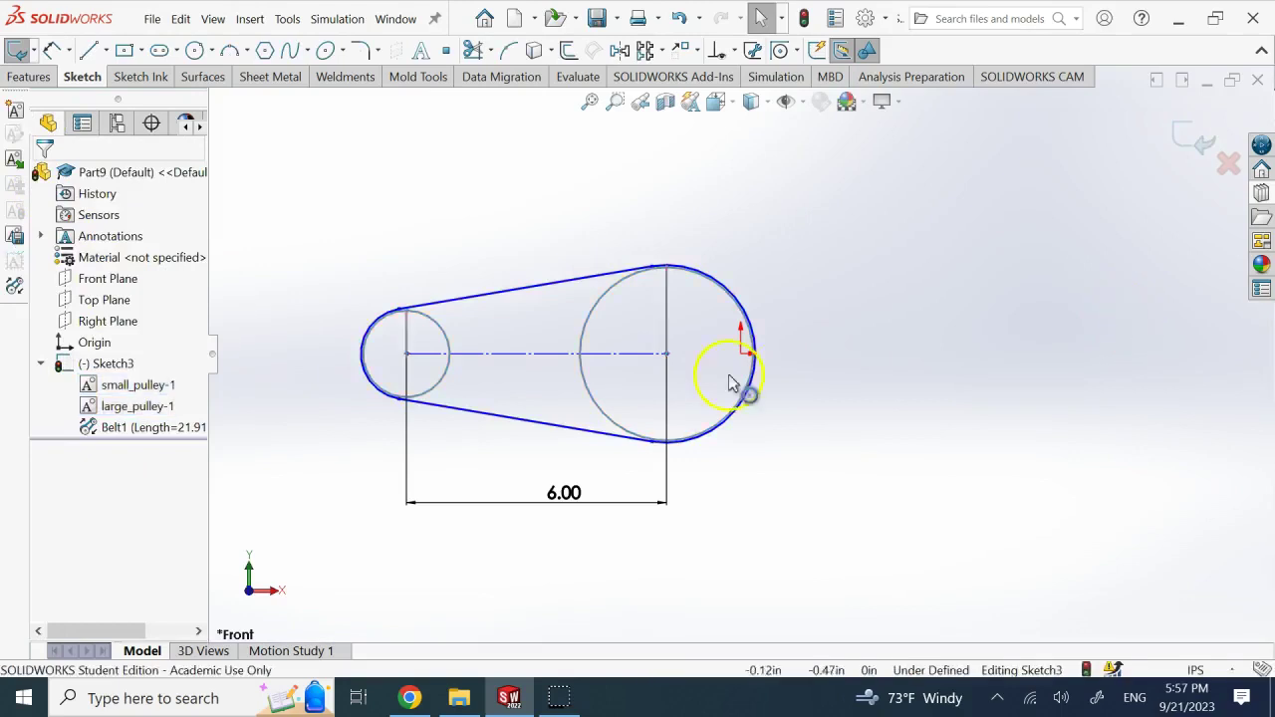
scroll(518, 339, down, 1)
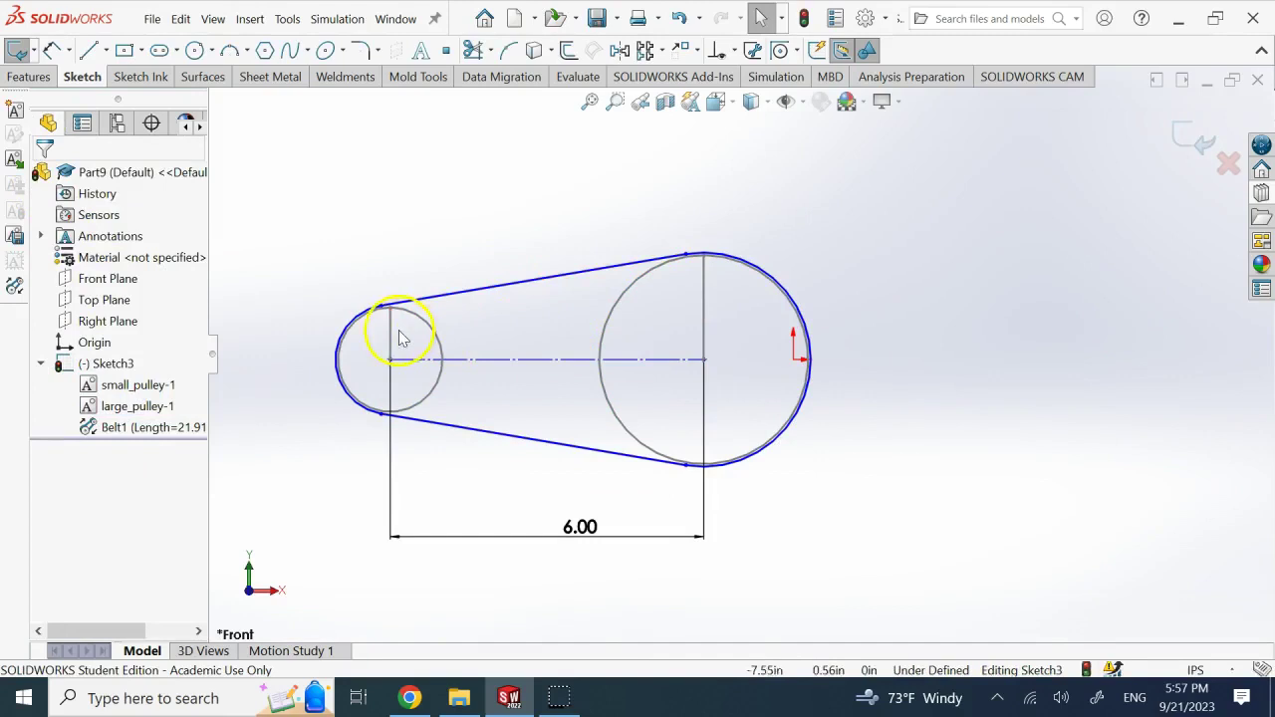
drag(390, 333, 399, 397)
drag(379, 349, 391, 414)
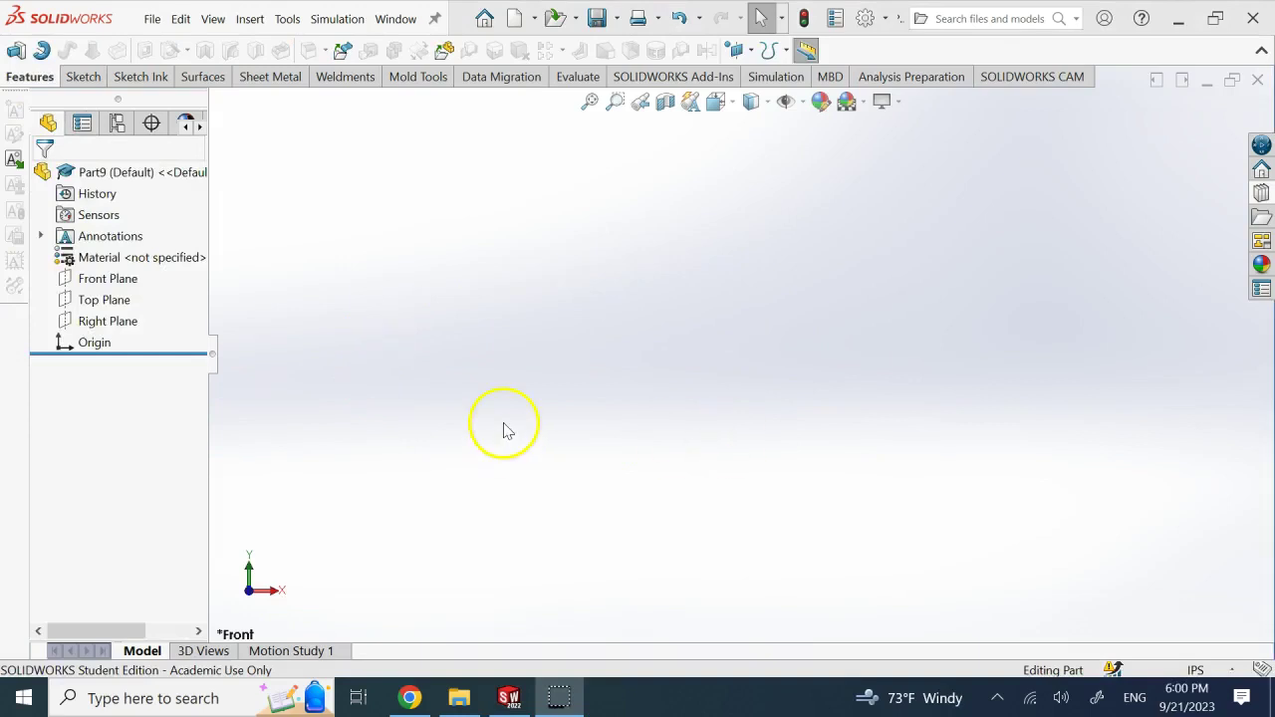
click(90, 606)
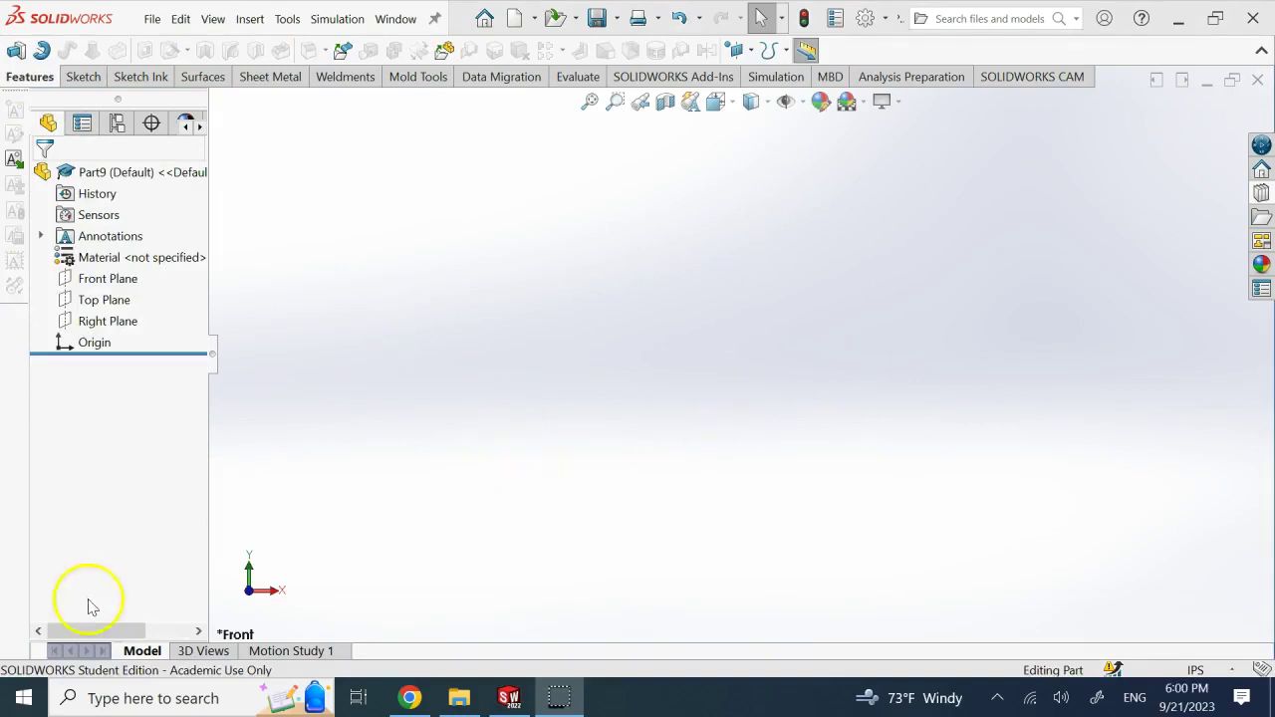